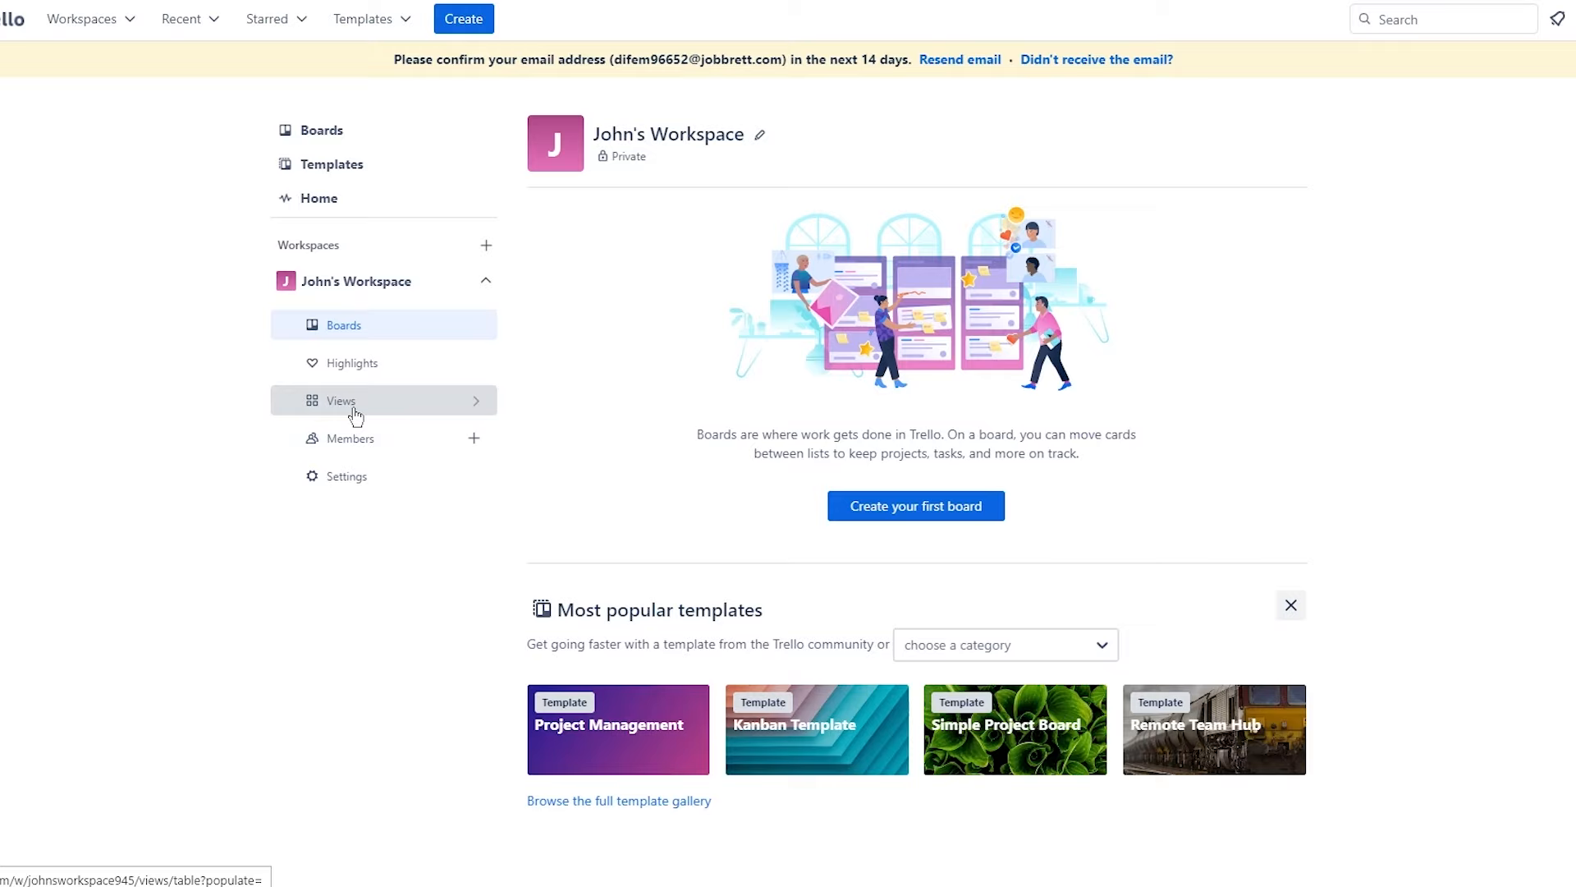
Step: Open the workspace settings and look over its Private visibility label
left_click(372, 474)
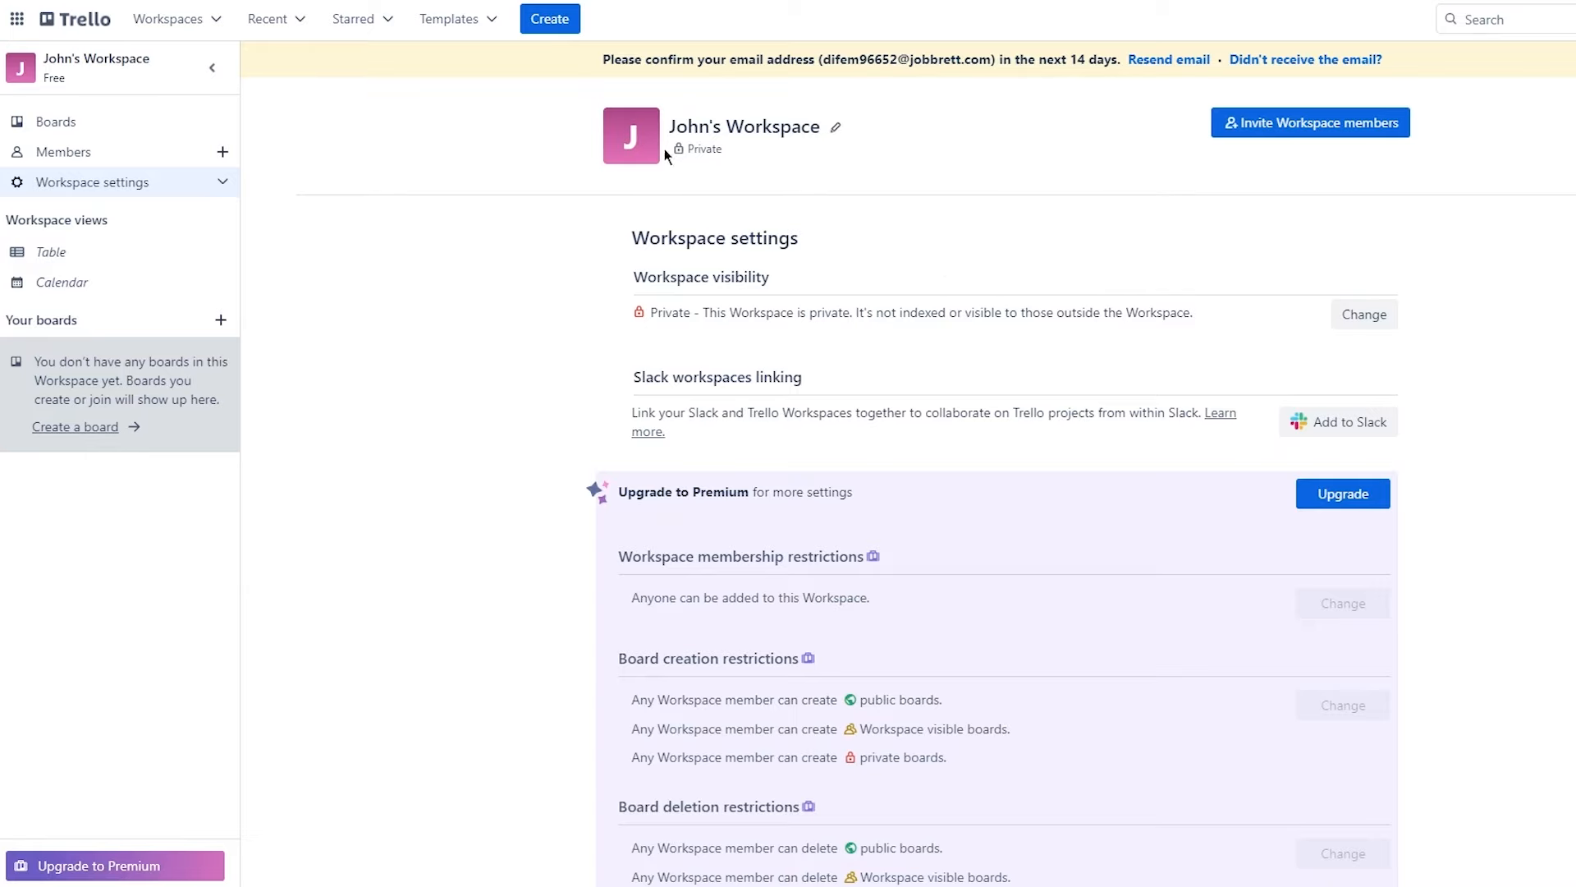
left_click_drag(684, 150, 816, 155)
left_click(777, 164)
left_click(815, 154)
left_click_drag(689, 153, 785, 154)
left_click(785, 154)
Step: Dismiss the invite-members dialog and workspace list without changes, then go to the Boards page
left_click(1284, 130)
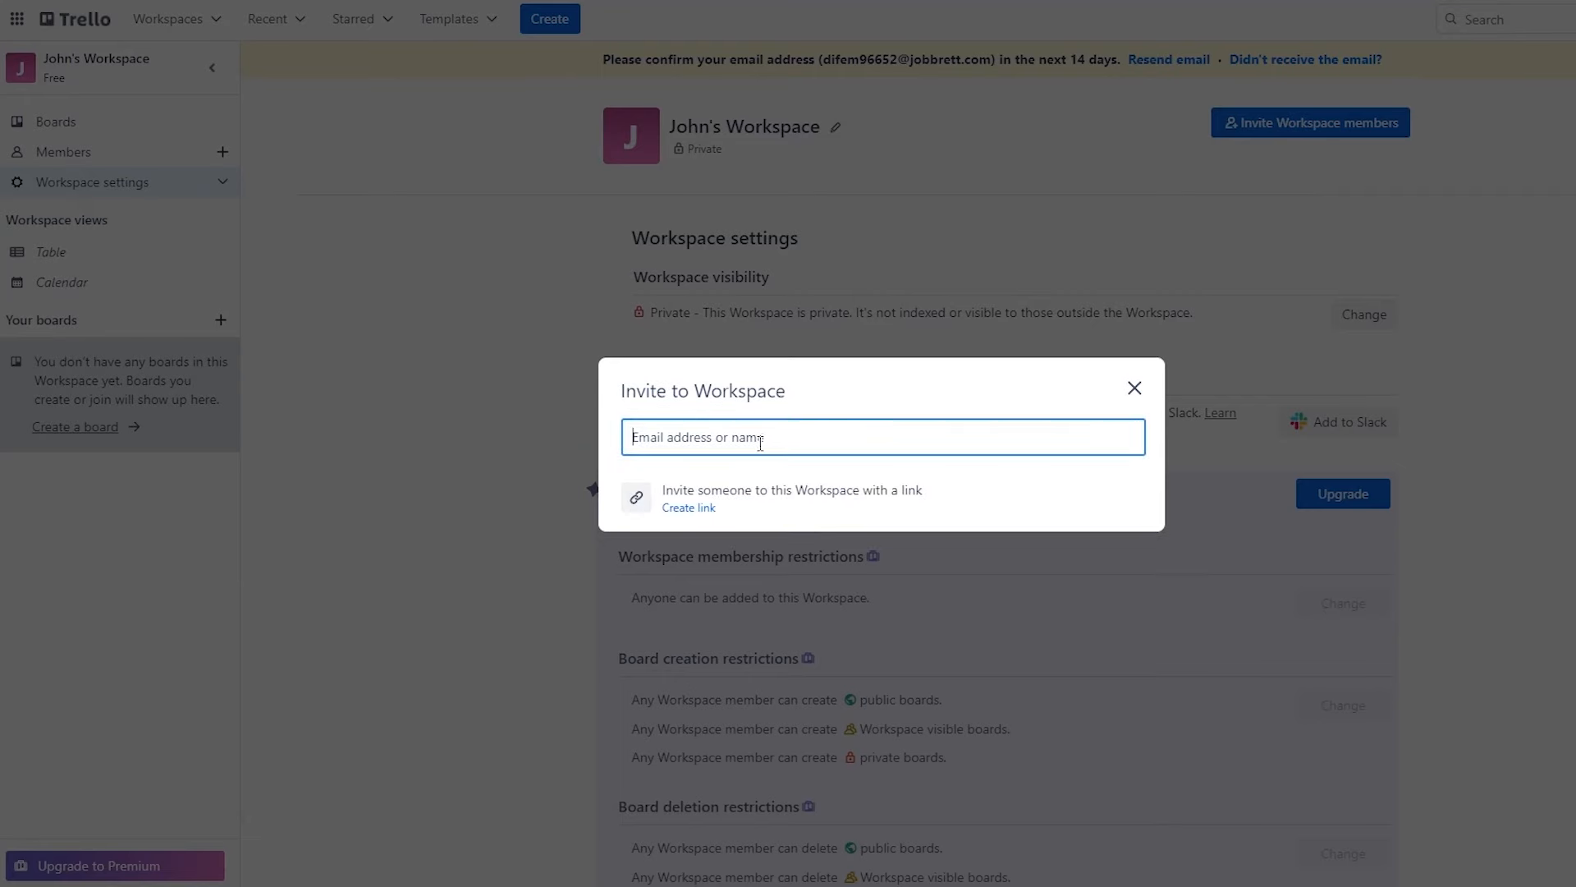
left_click(1286, 274)
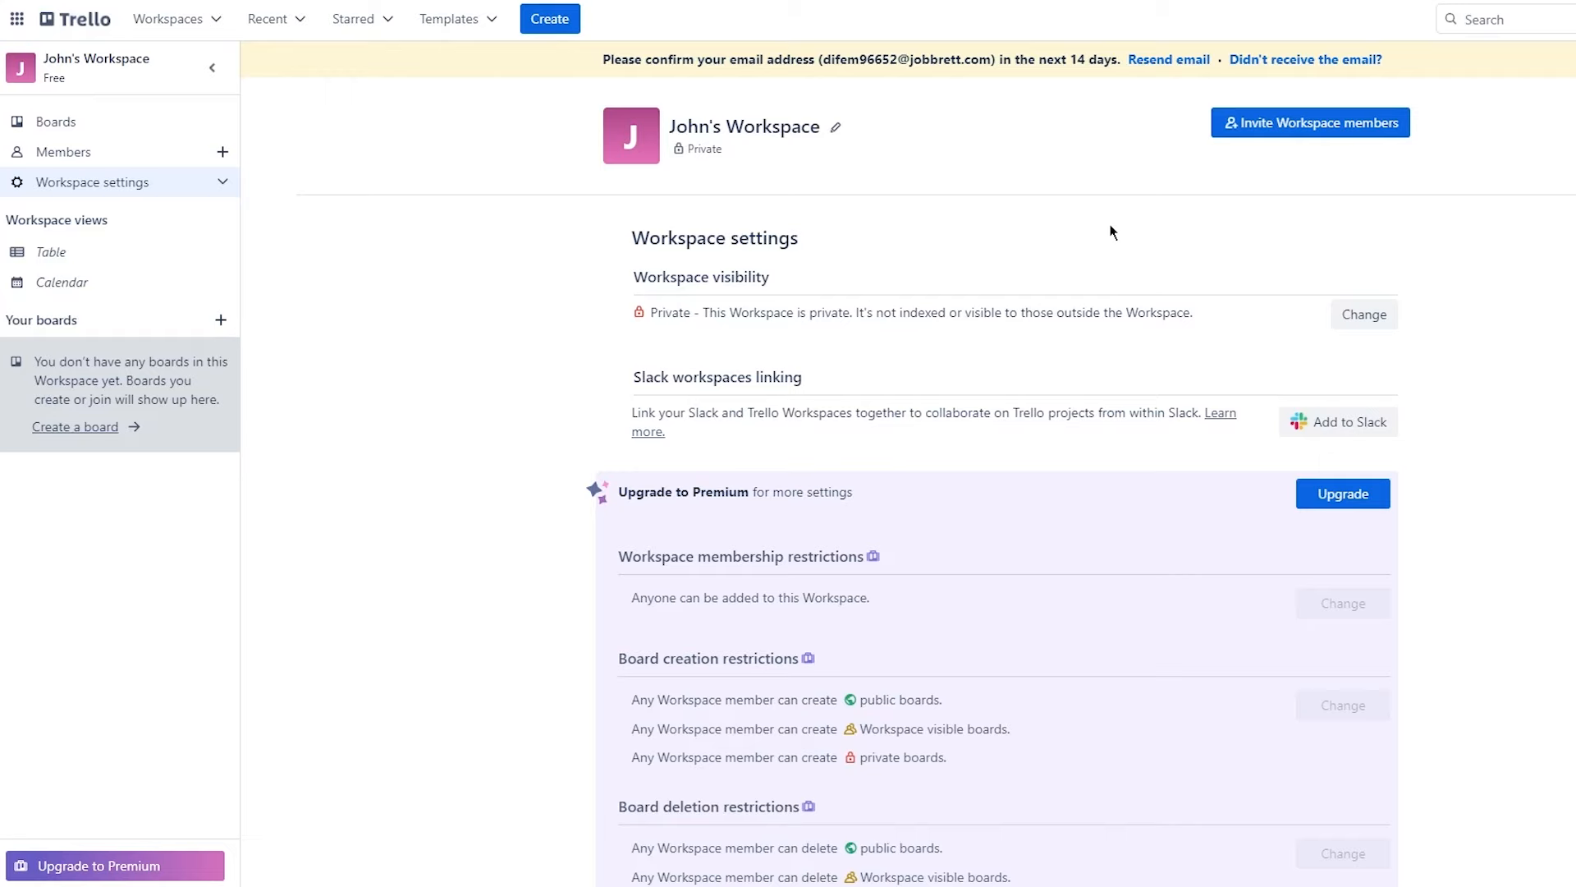
left_click(199, 20)
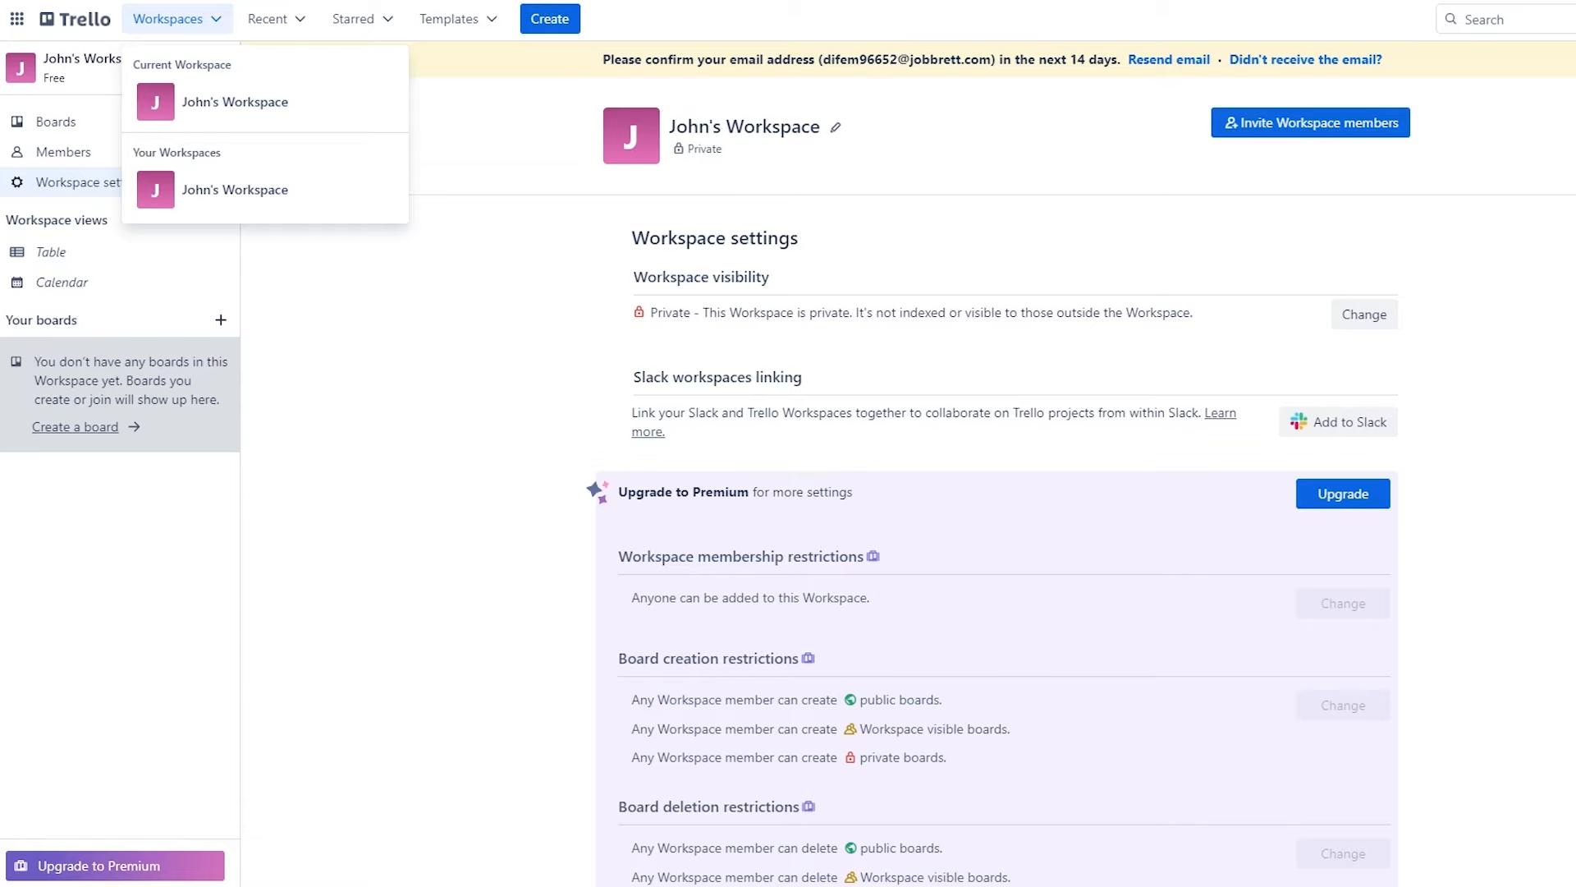
key("Escape")
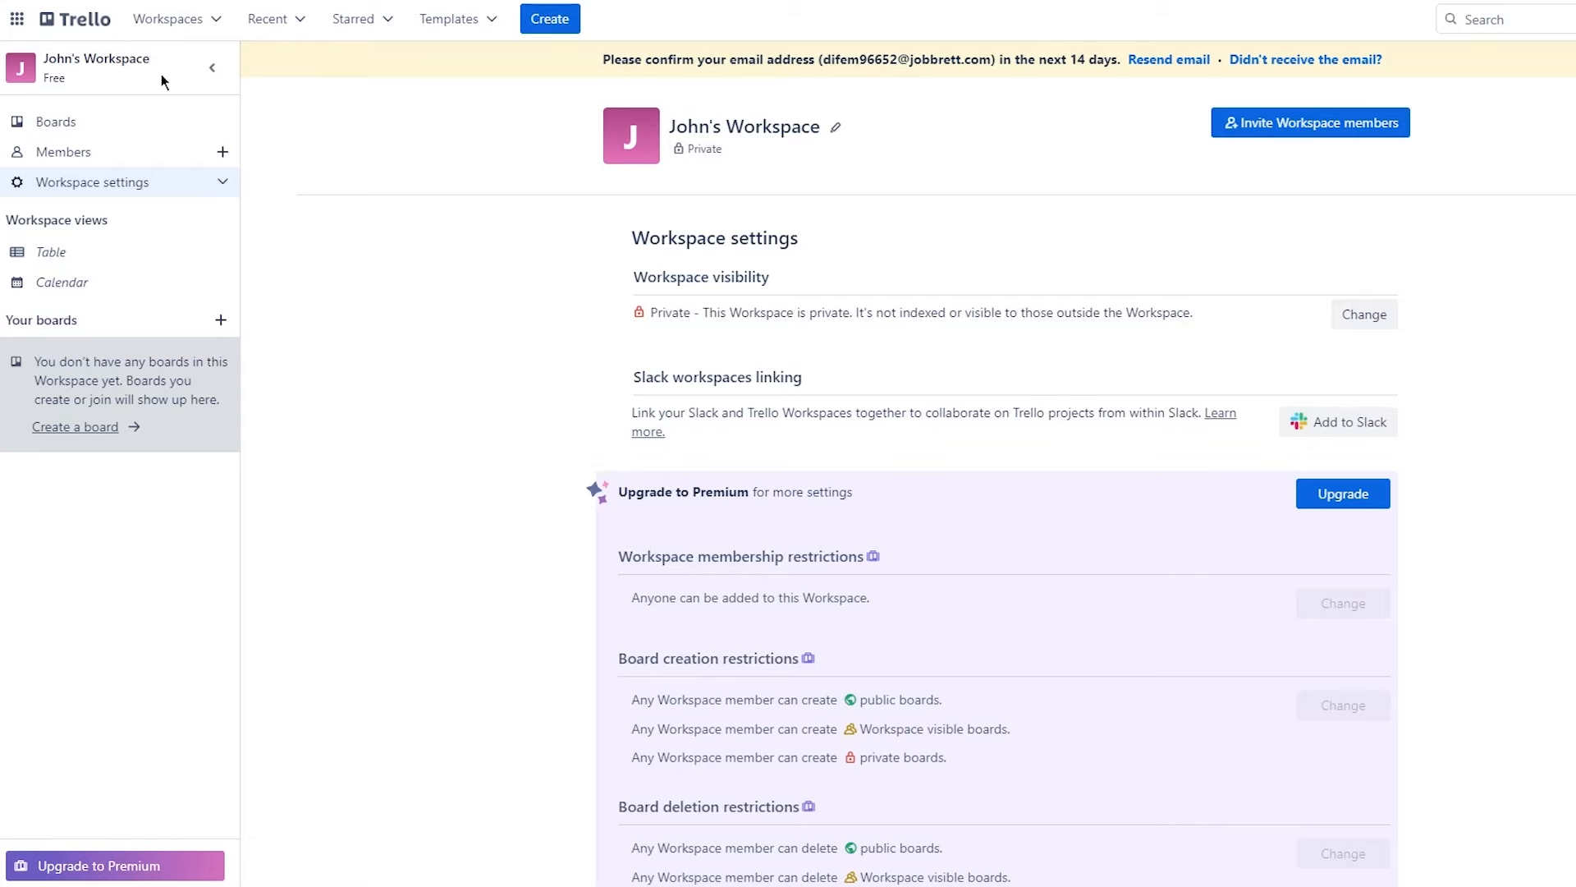
left_click(119, 125)
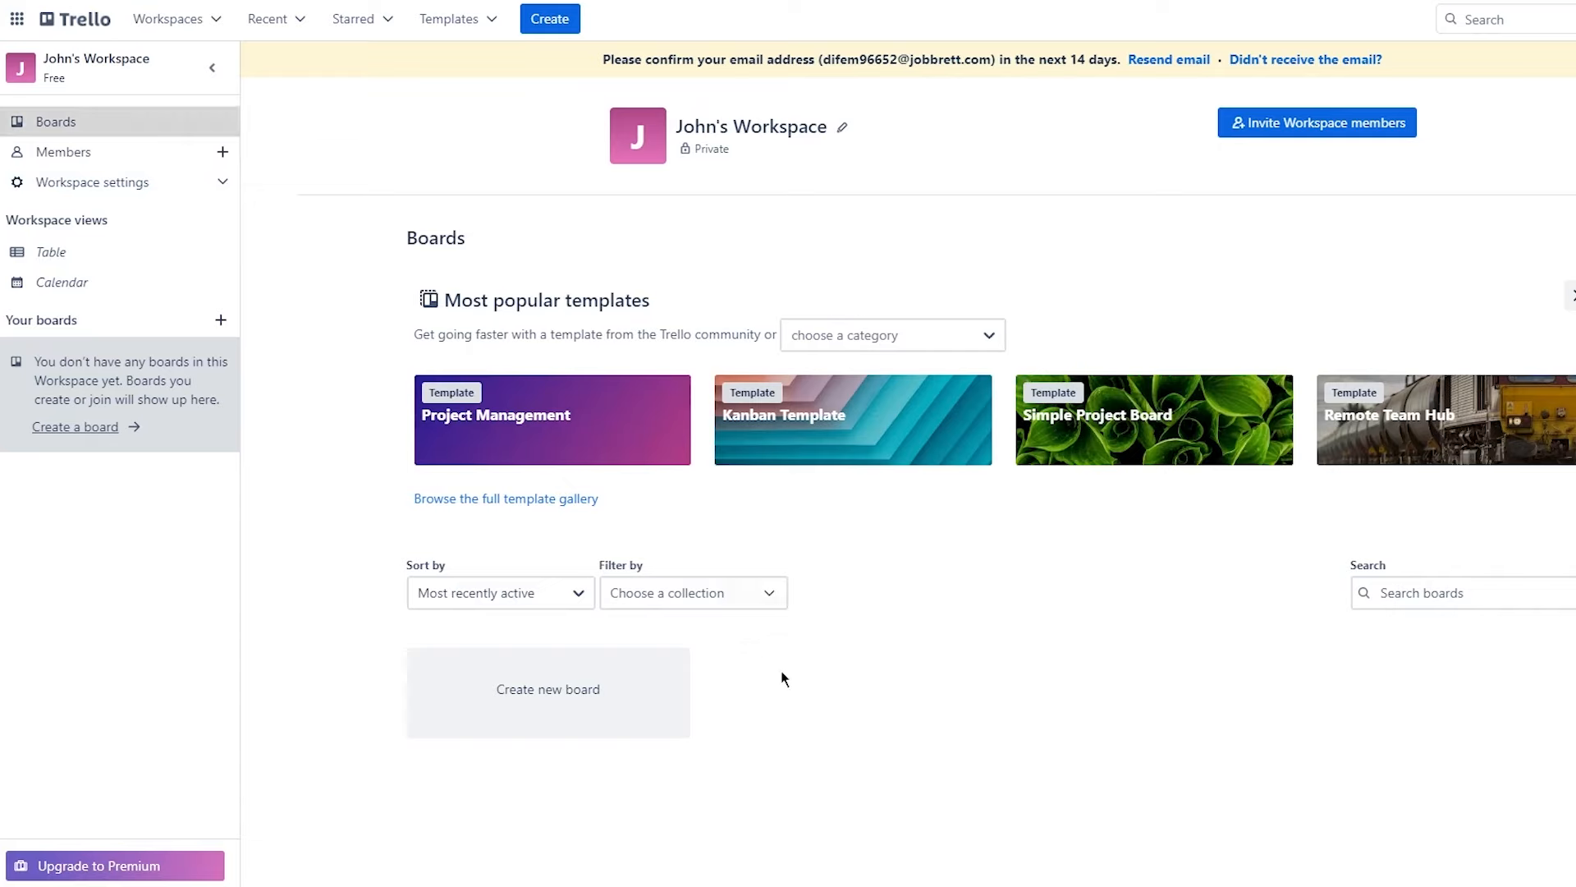
Step: Start a new board and try several background photos, landing on the desert one
left_click(639, 675)
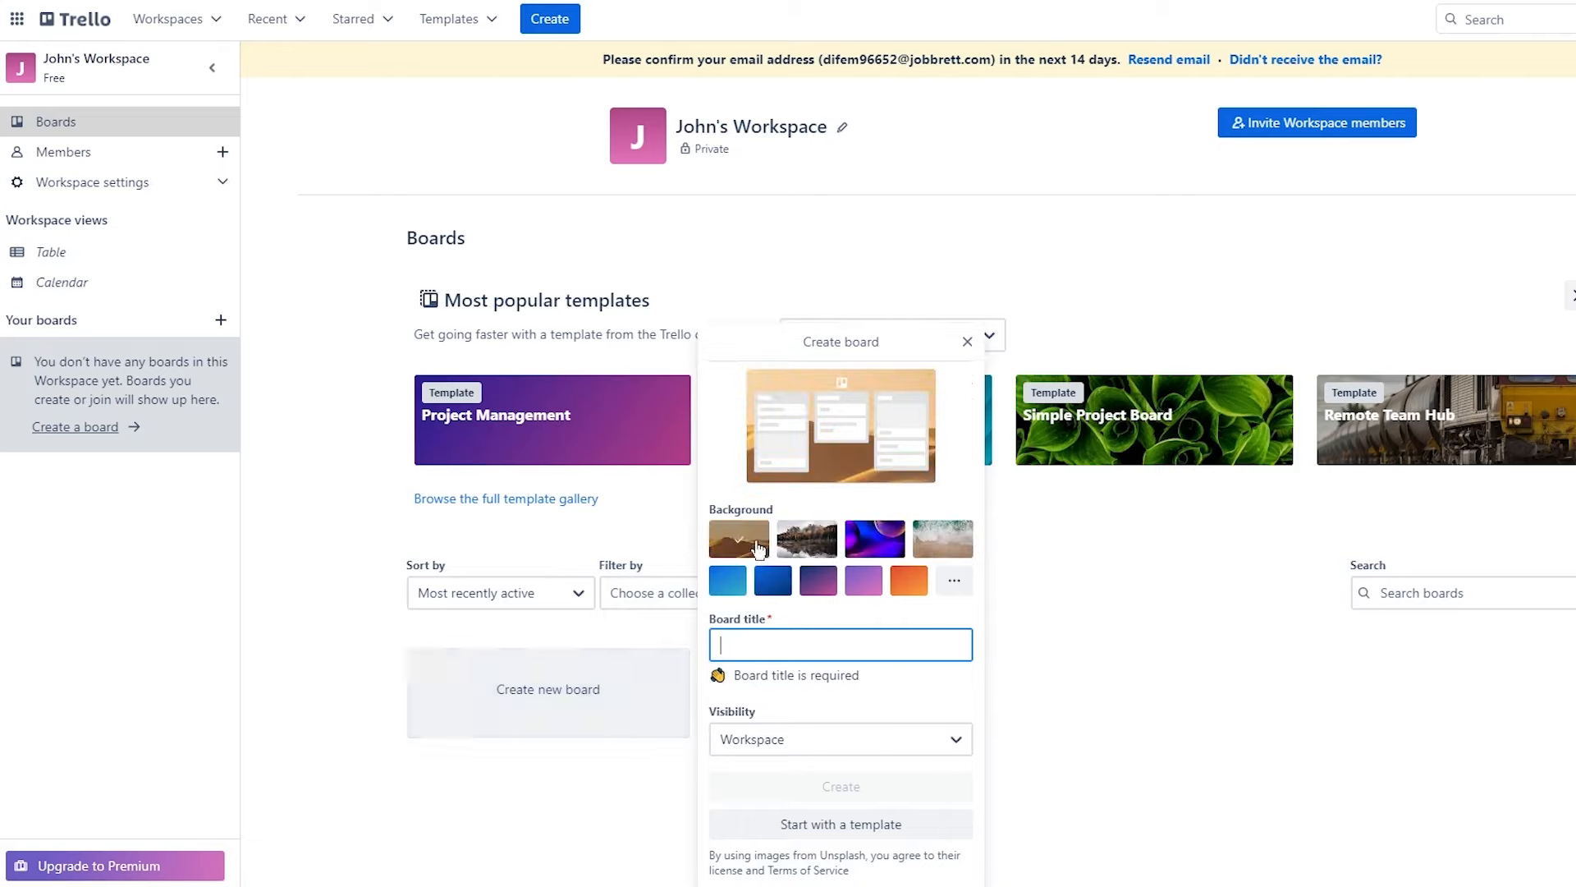
left_click(806, 539)
left_click(876, 544)
left_click(948, 544)
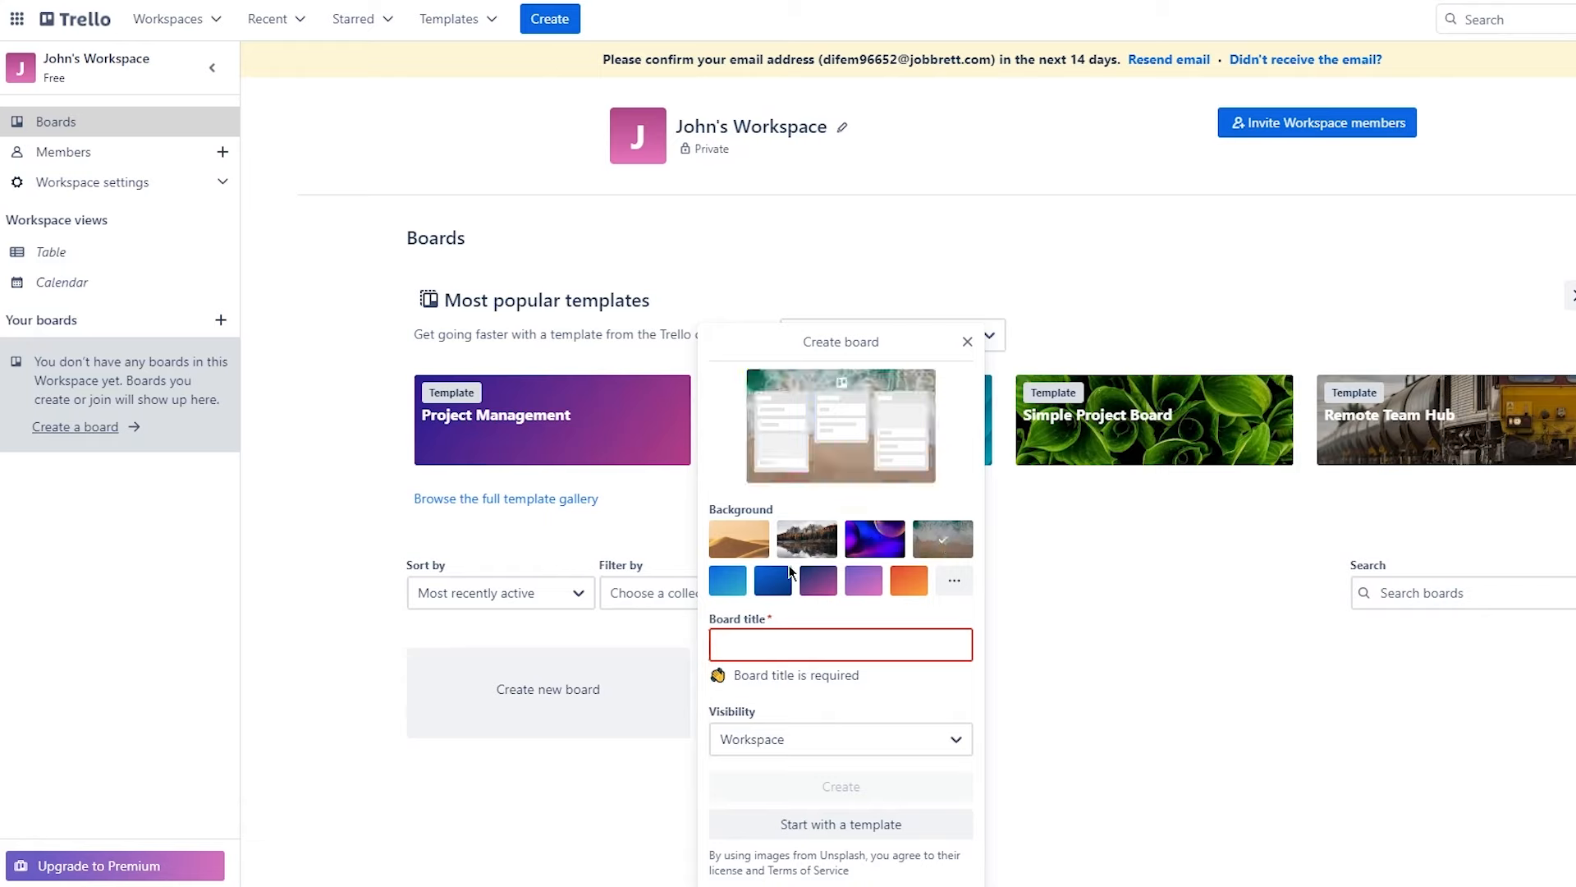
left_click(766, 548)
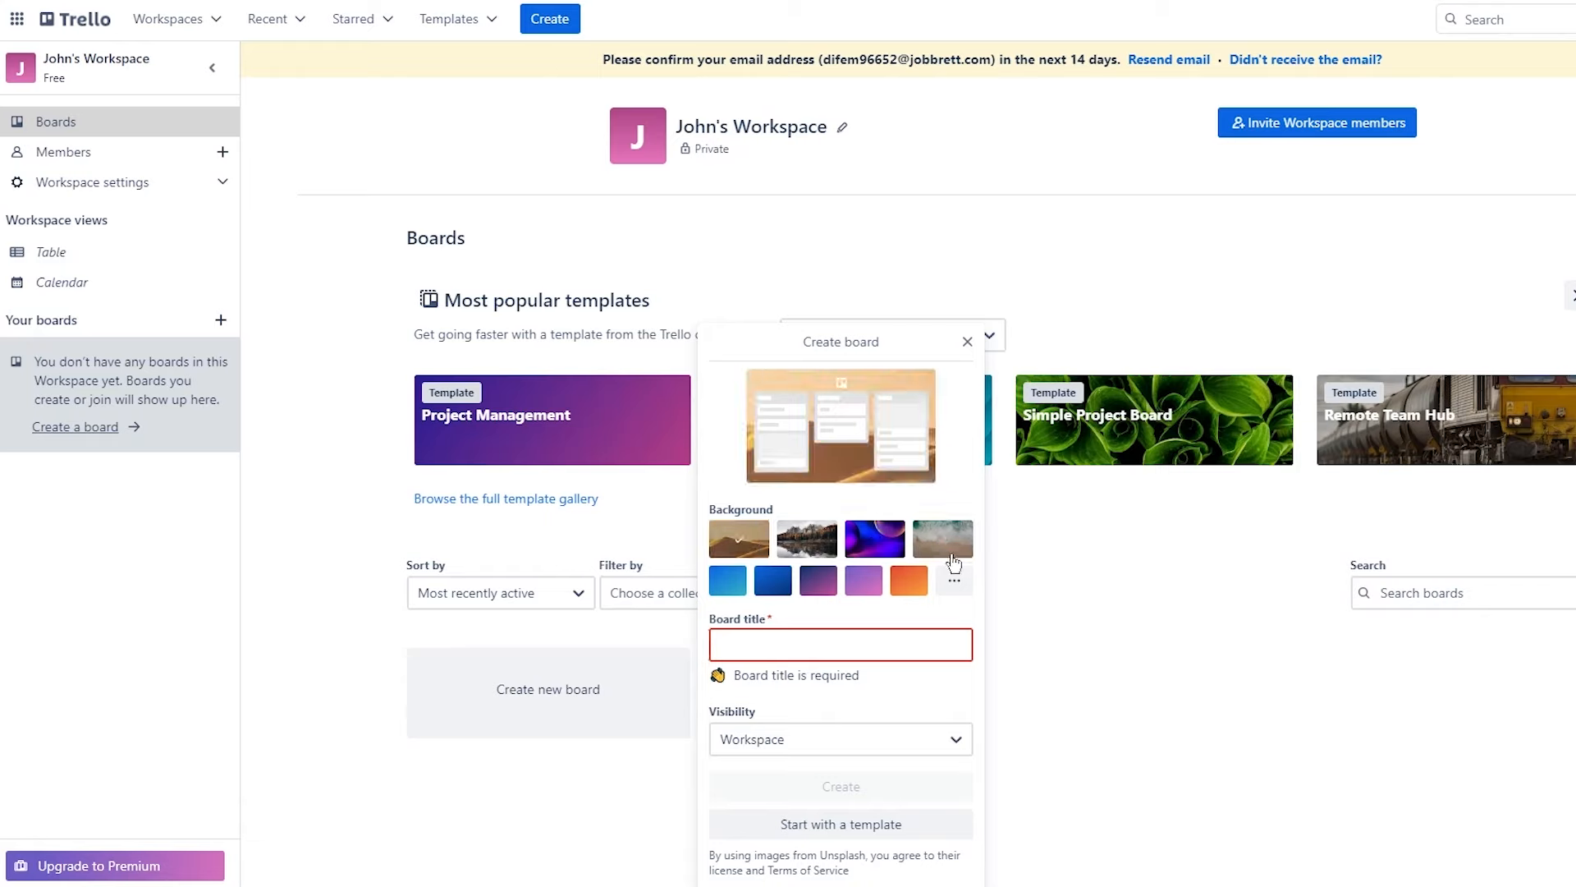
Step: Pick the purple abstract photo from the extra background choices
left_click(956, 583)
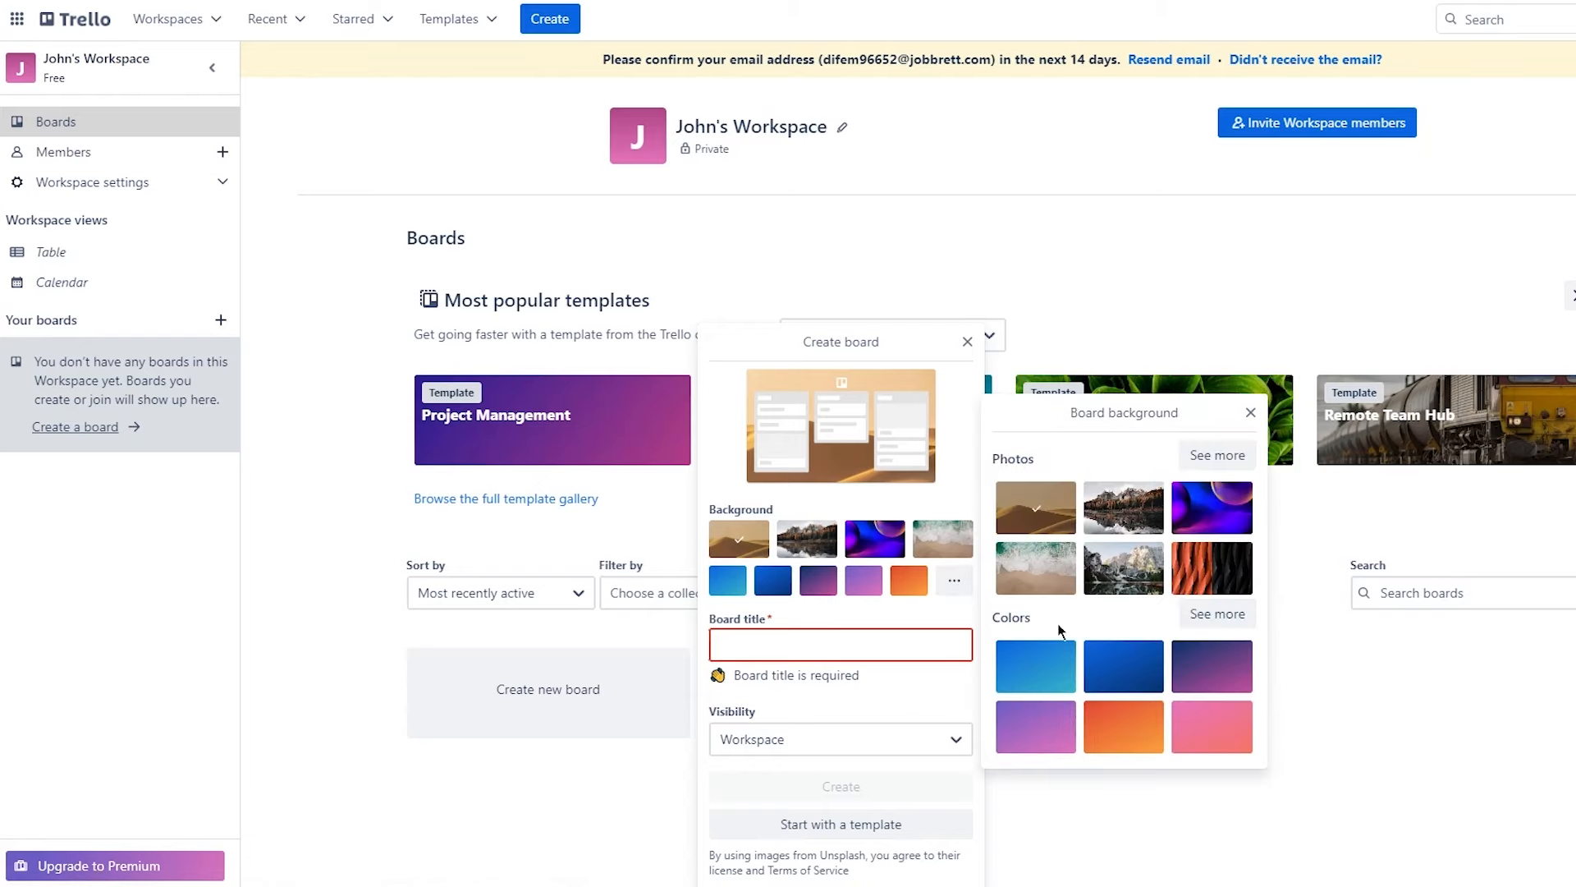
left_click(1186, 530)
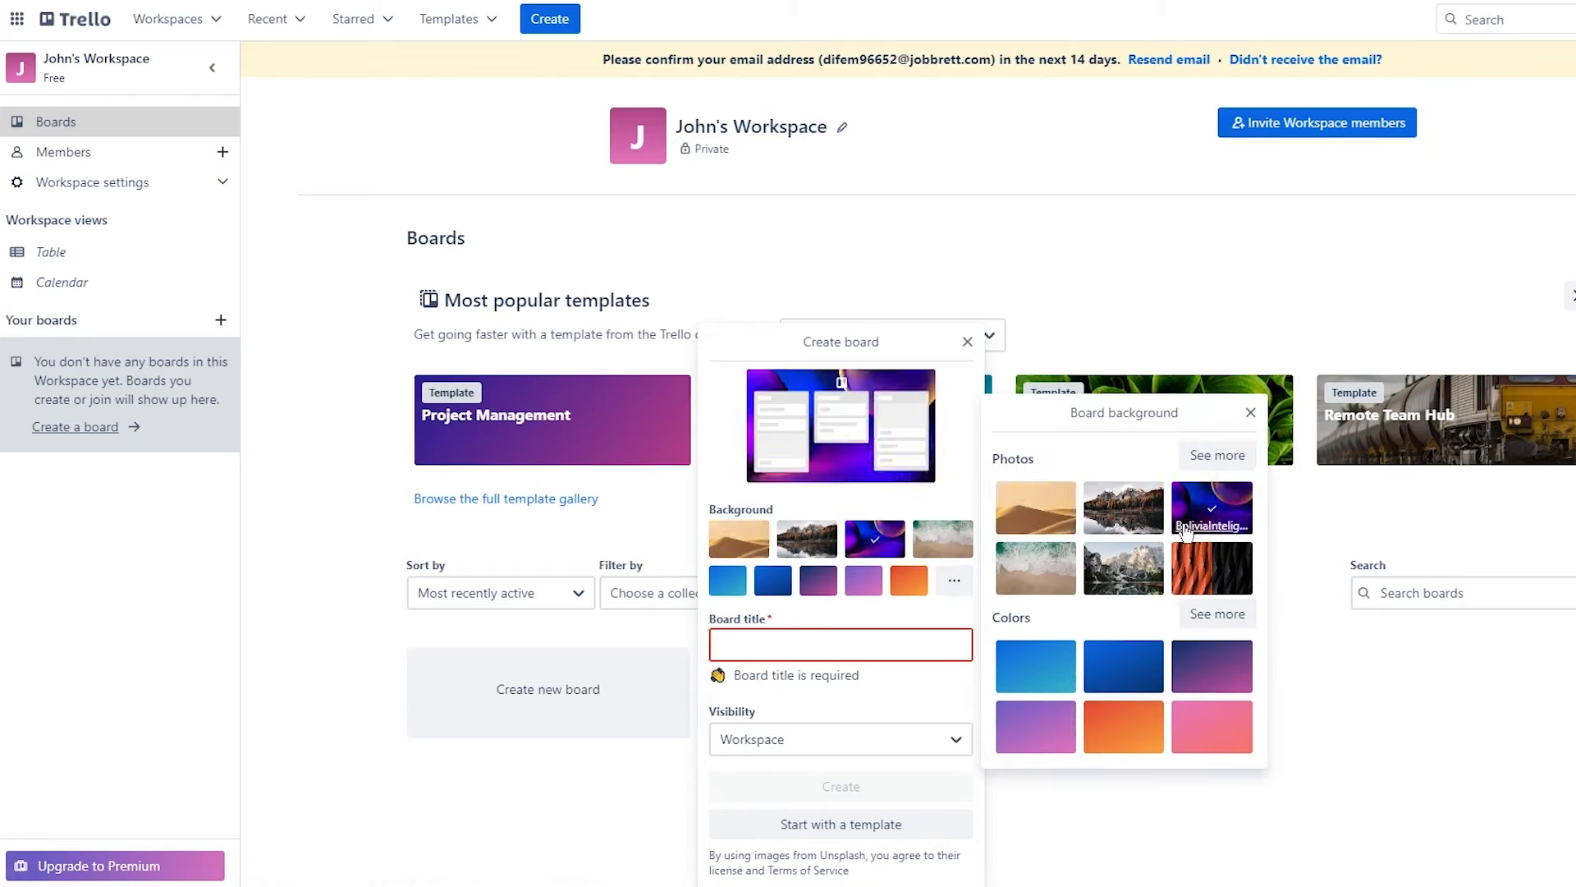
left_click(855, 644)
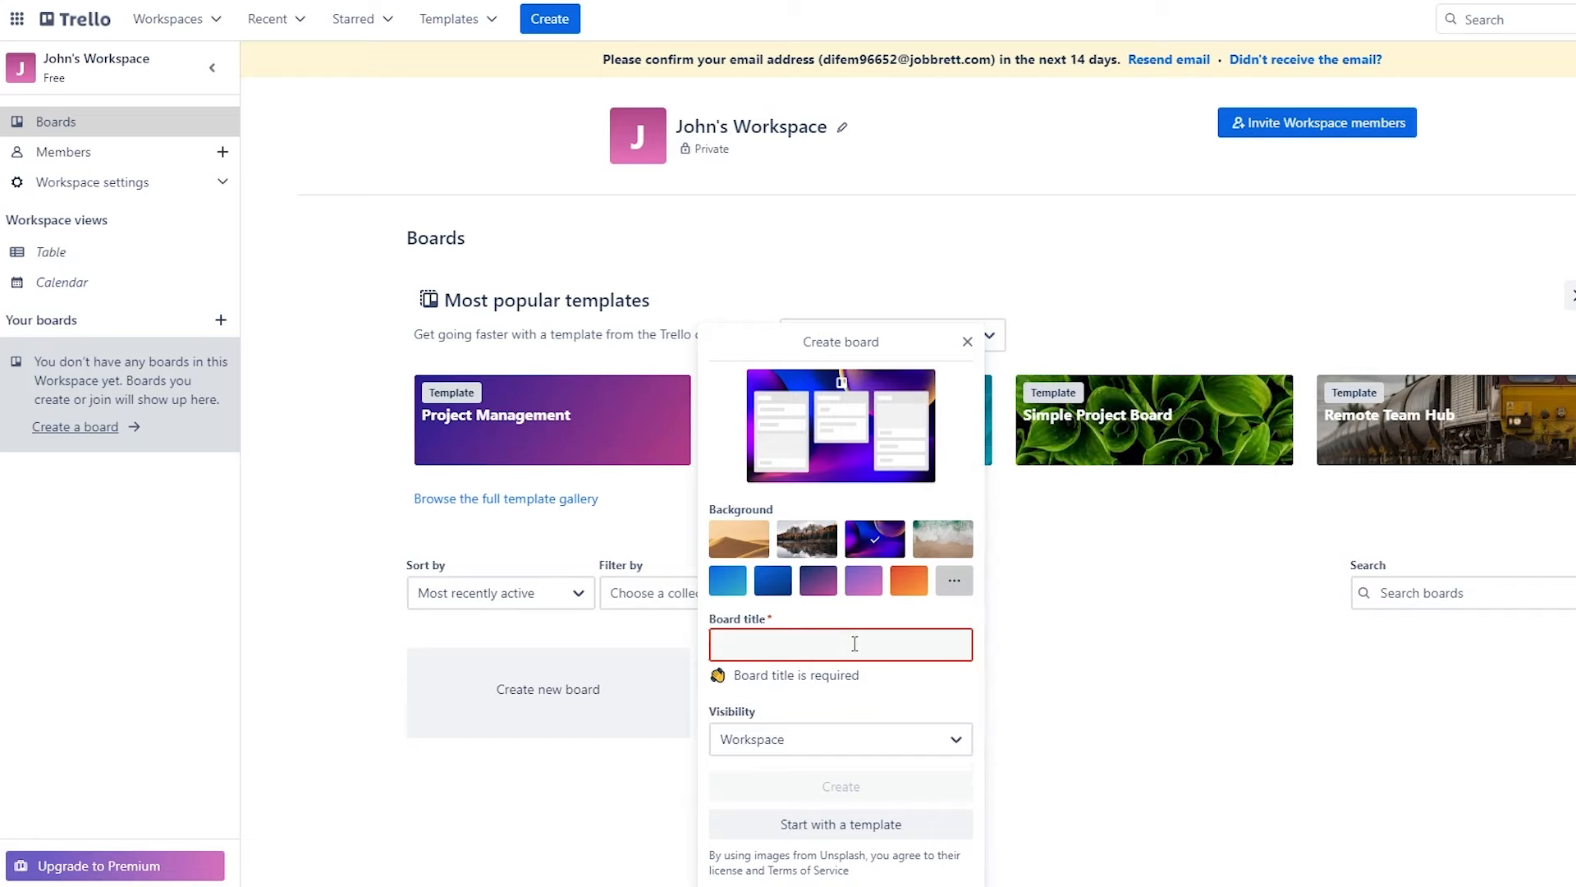
left_click(969, 594)
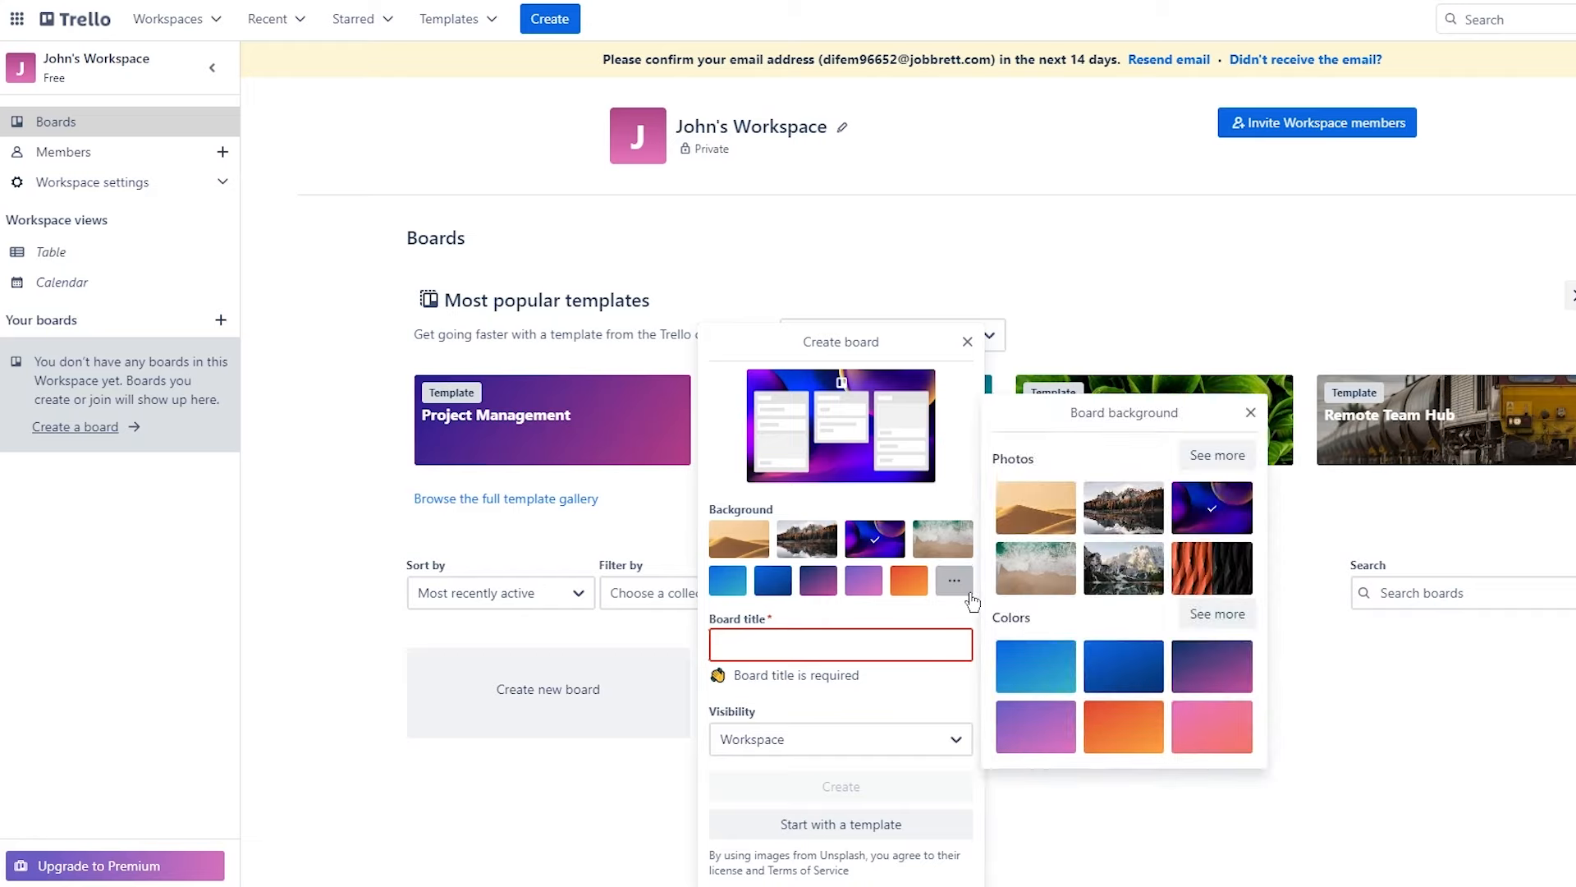
left_click(872, 648)
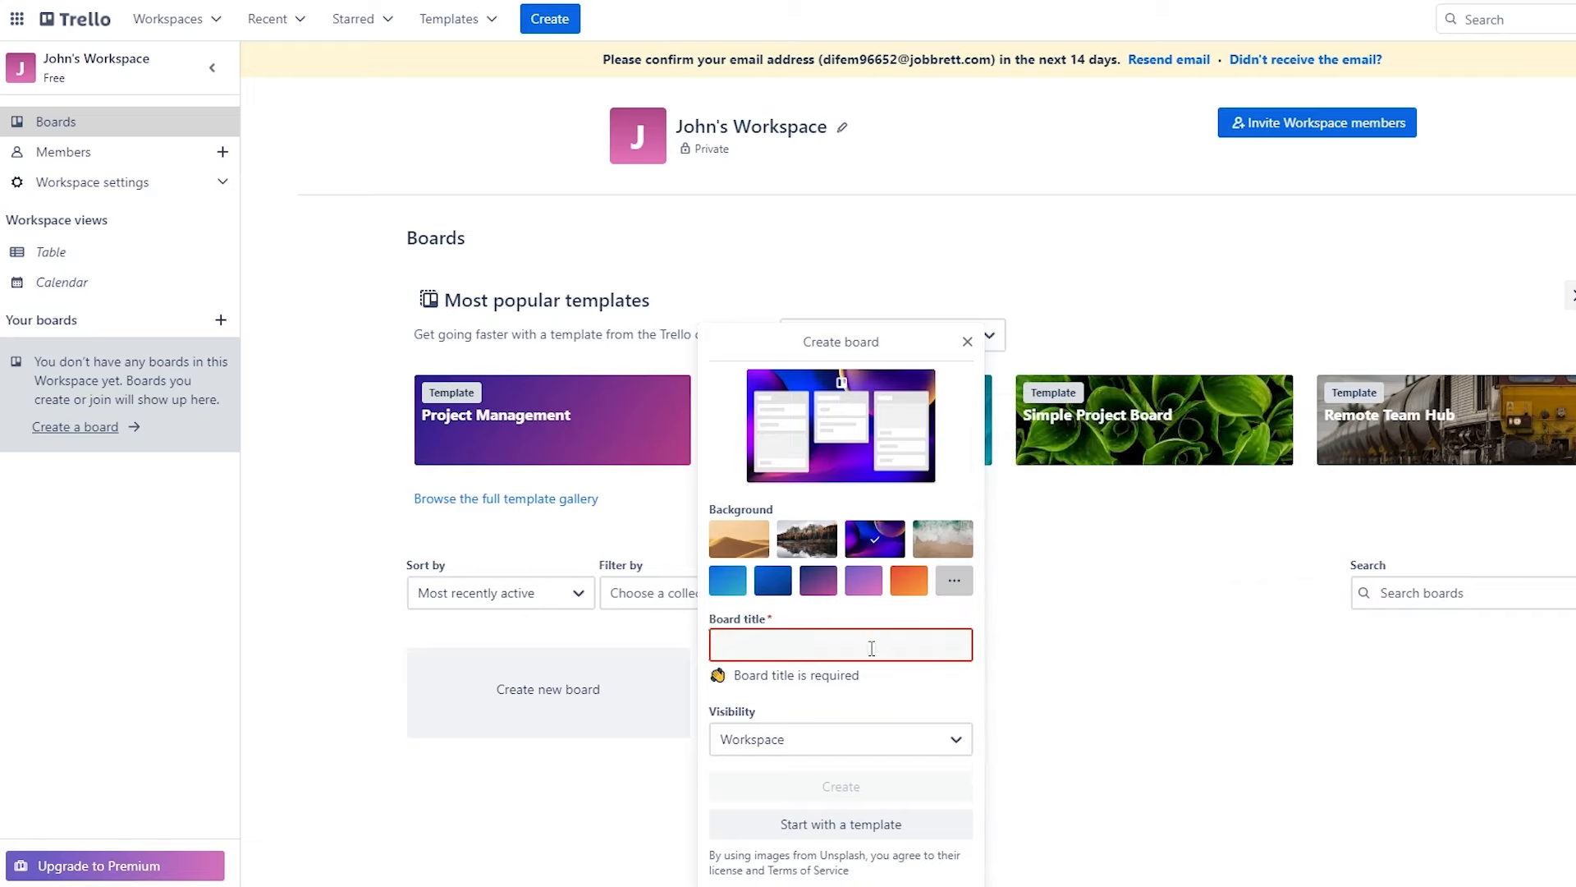
left_click(872, 648)
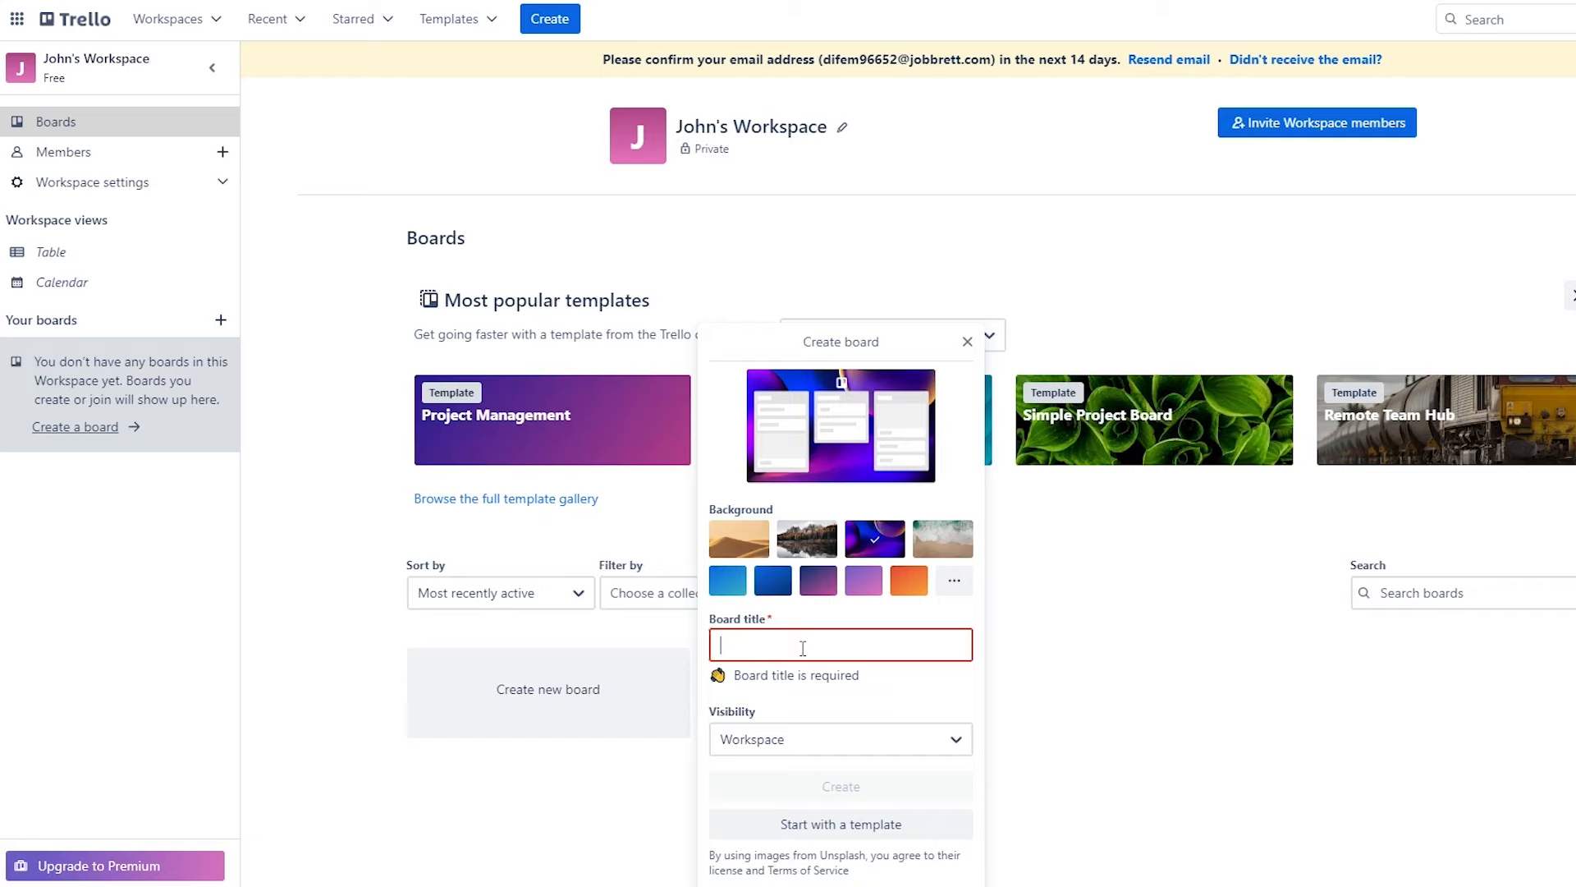
Step: Title the board 'Programming Content Planning', set visibility to Private, and create it
type("Program")
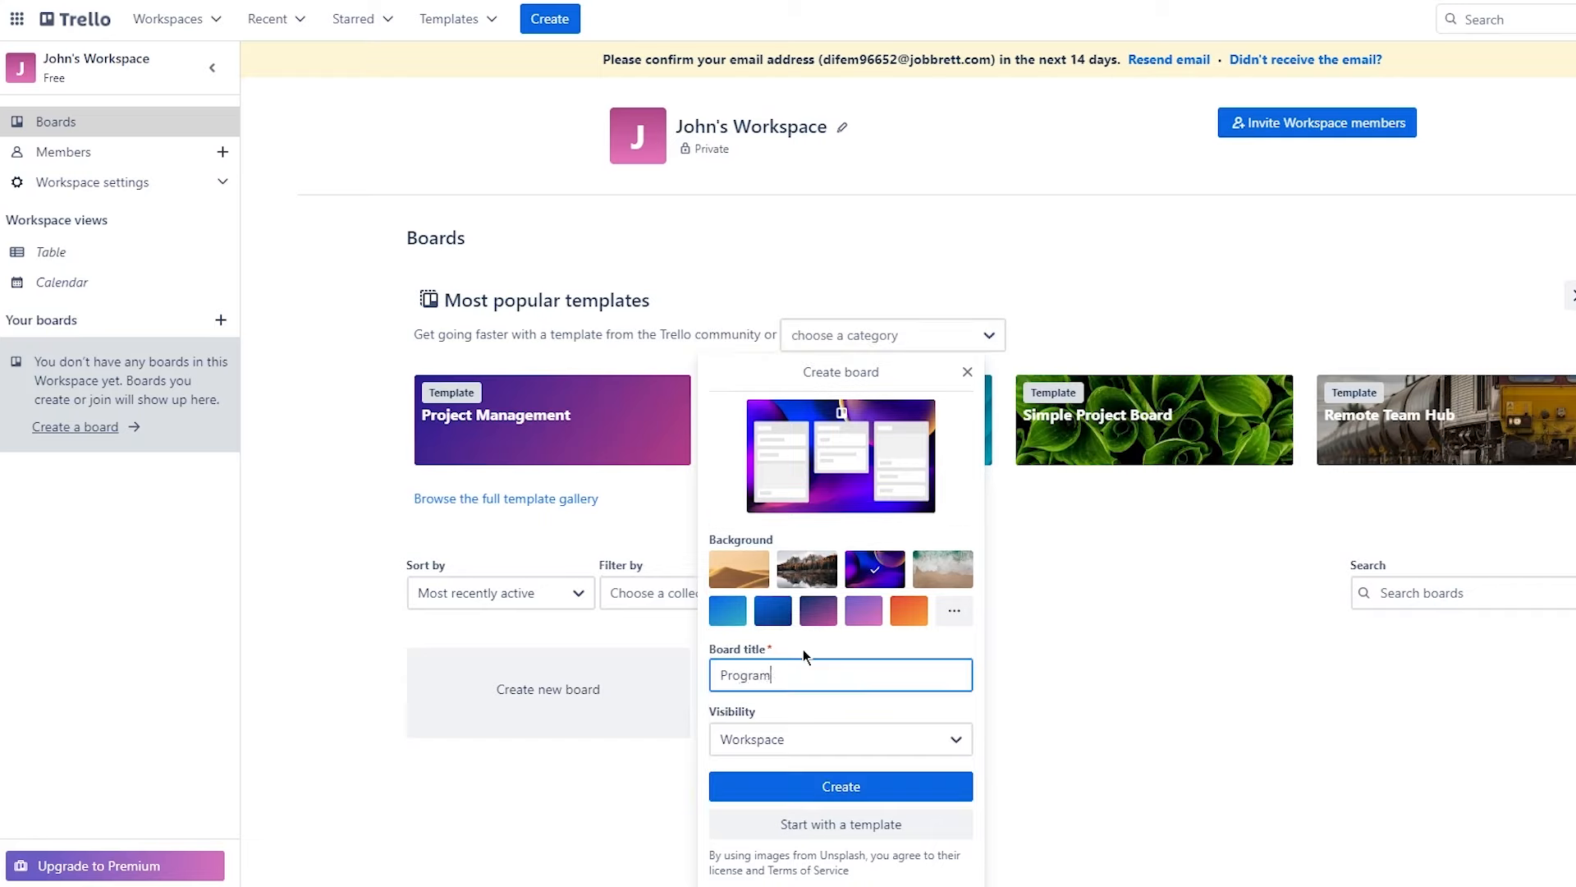
type("ming Content Planning")
left_click(832, 747)
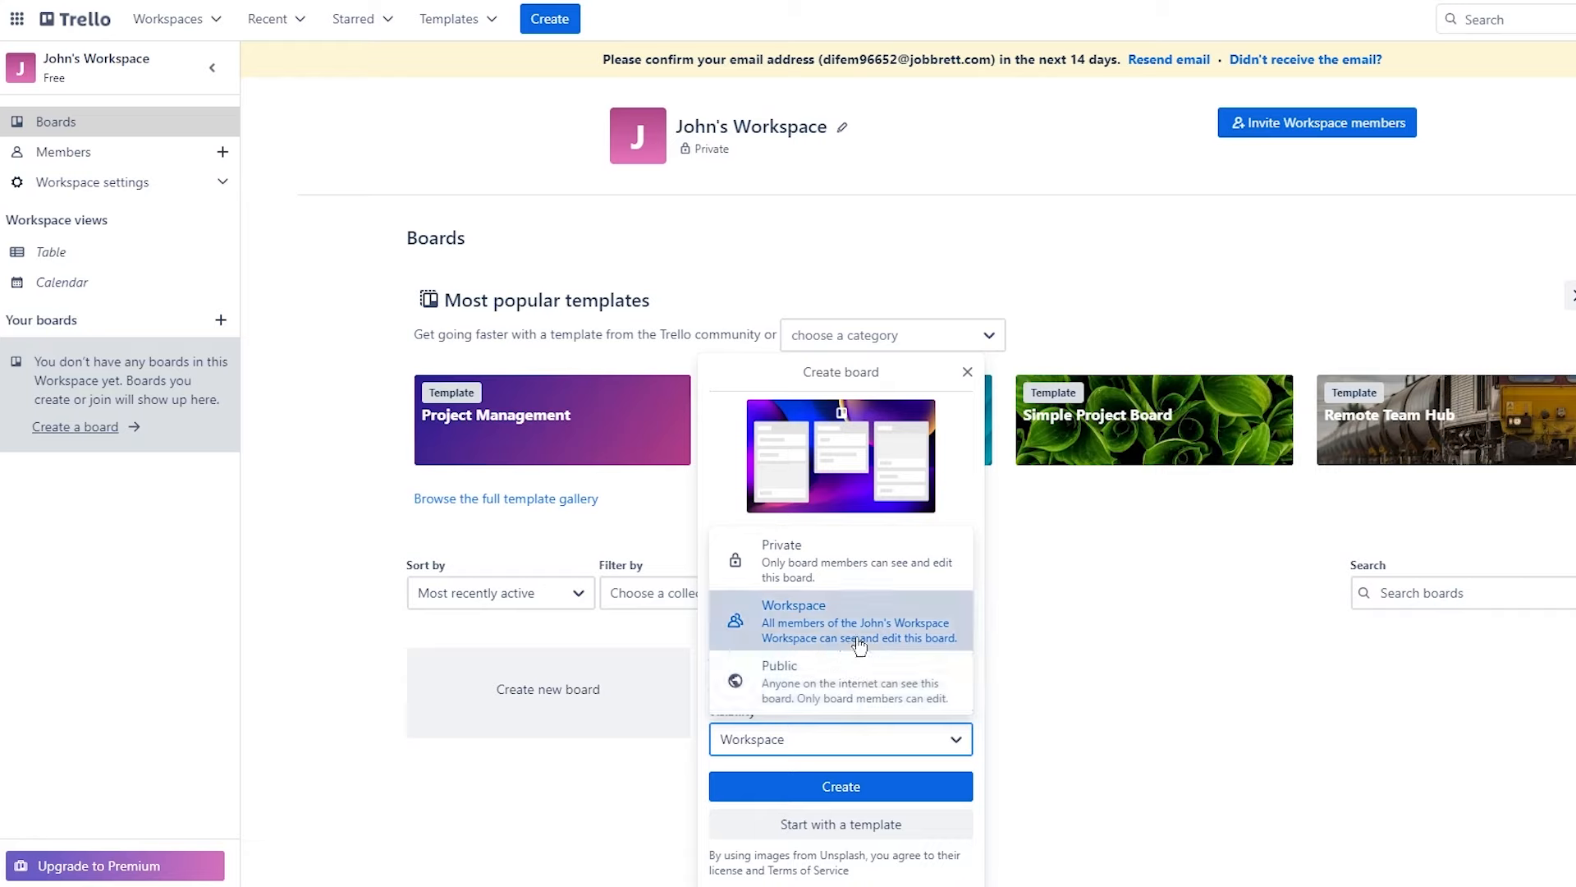
left_click(840, 581)
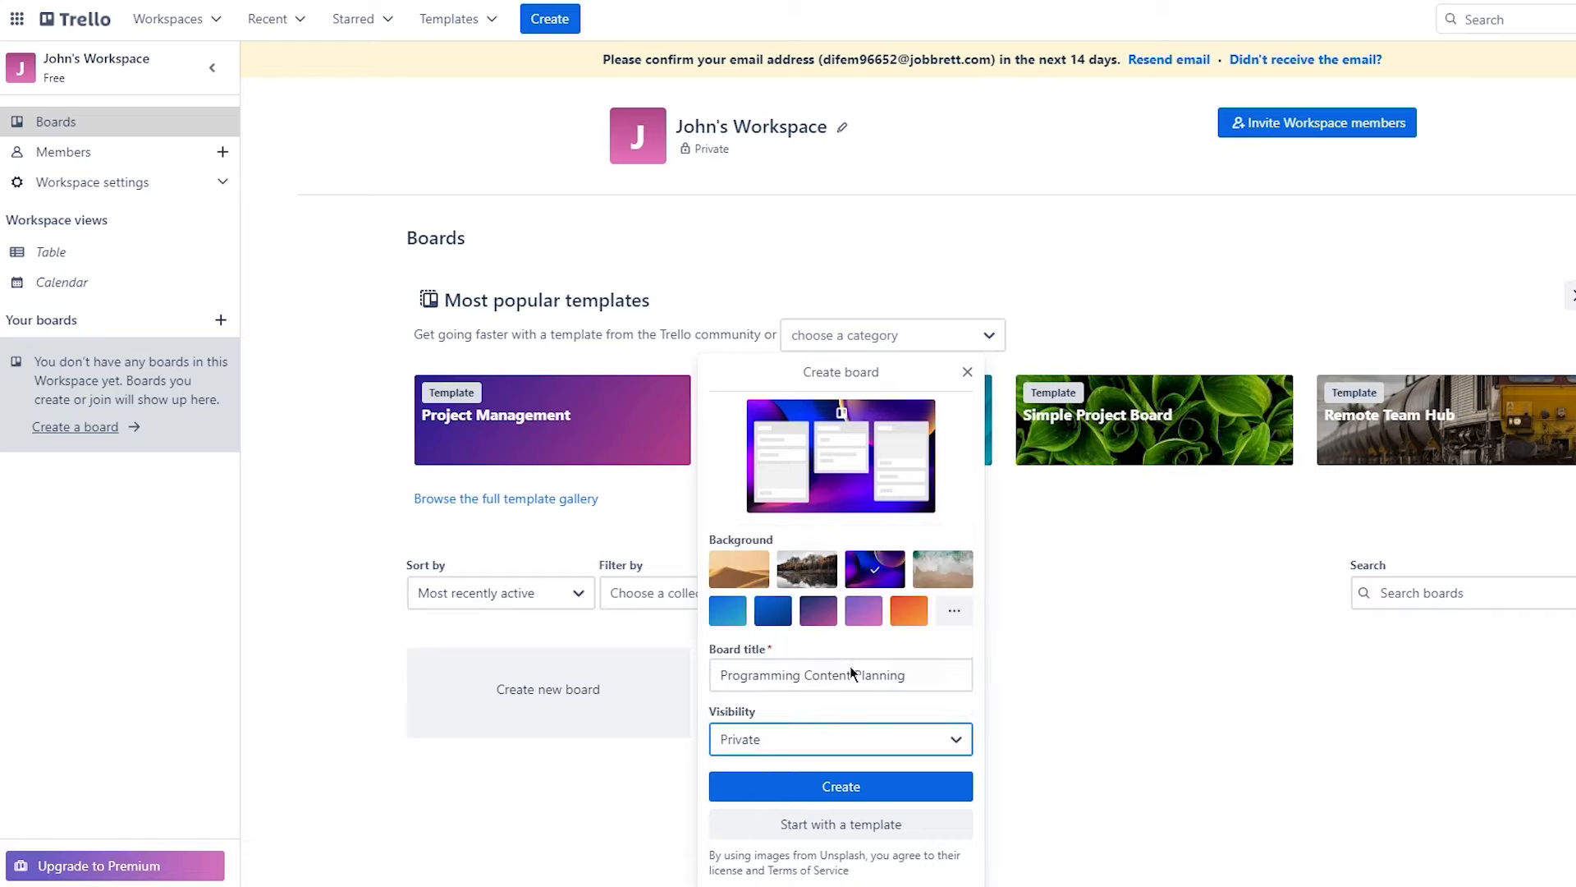
left_click(868, 793)
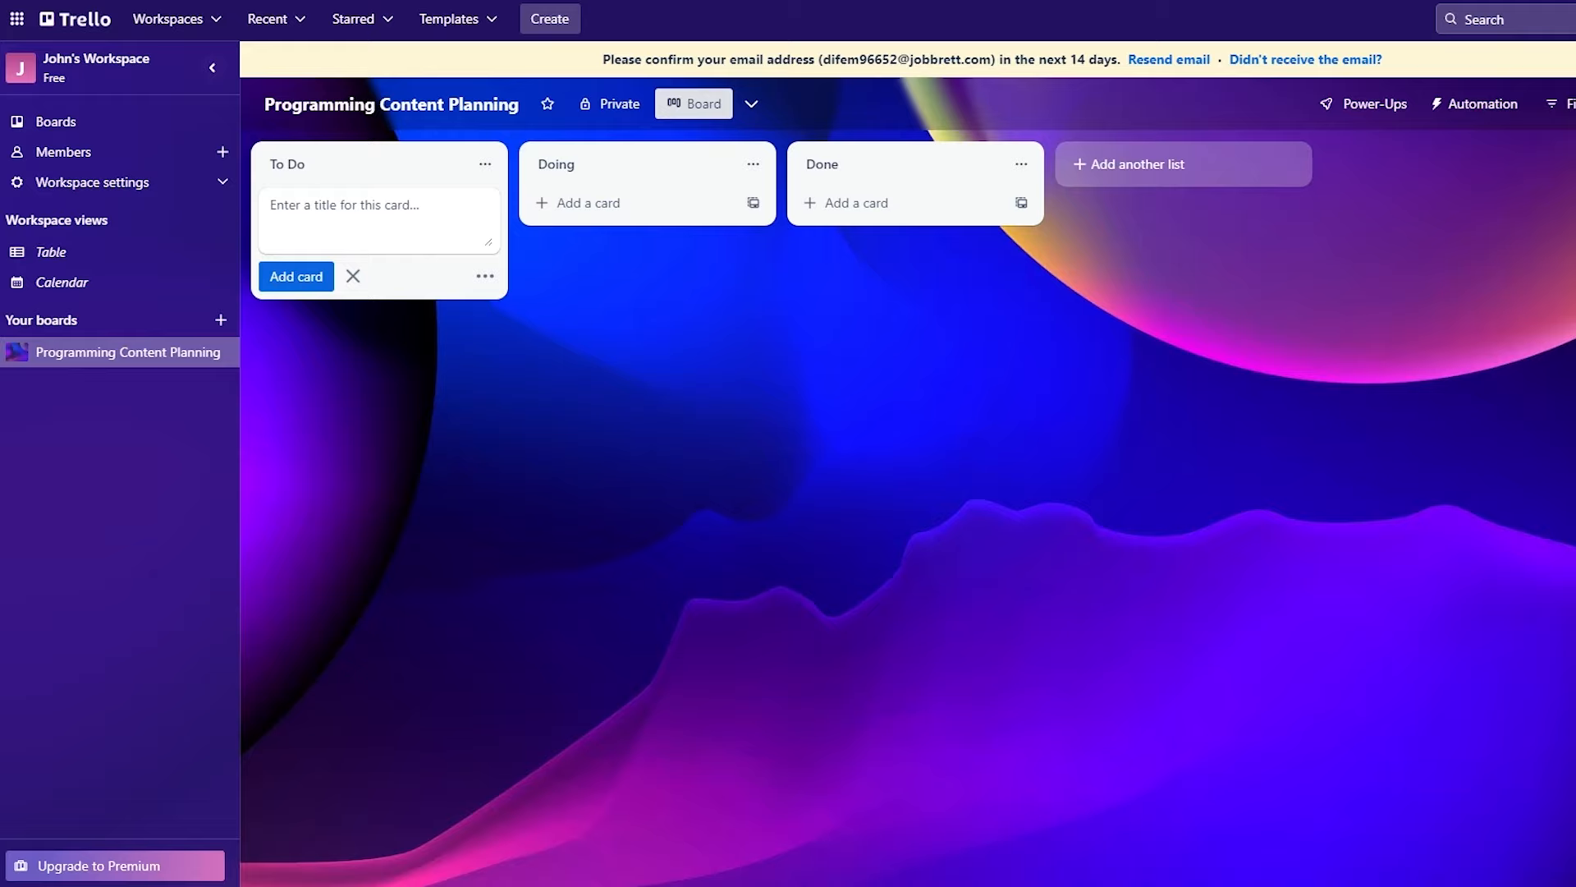
Step: Move the Doing list after Done and rename To Do to 'New Ideas'
left_click(979, 348)
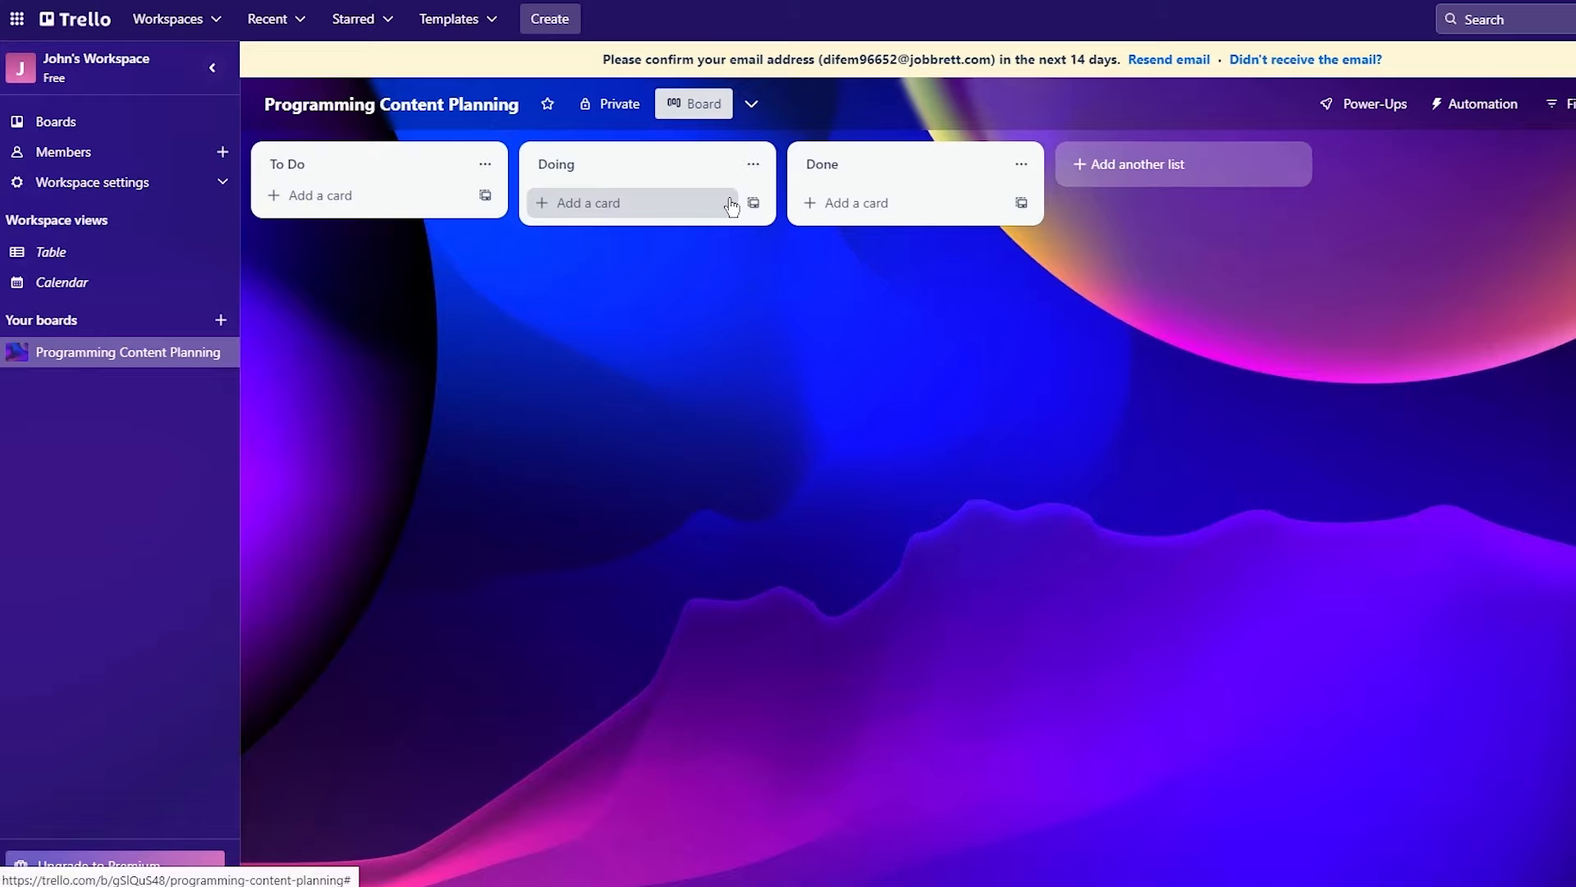
left_click_drag(549, 173, 669, 176)
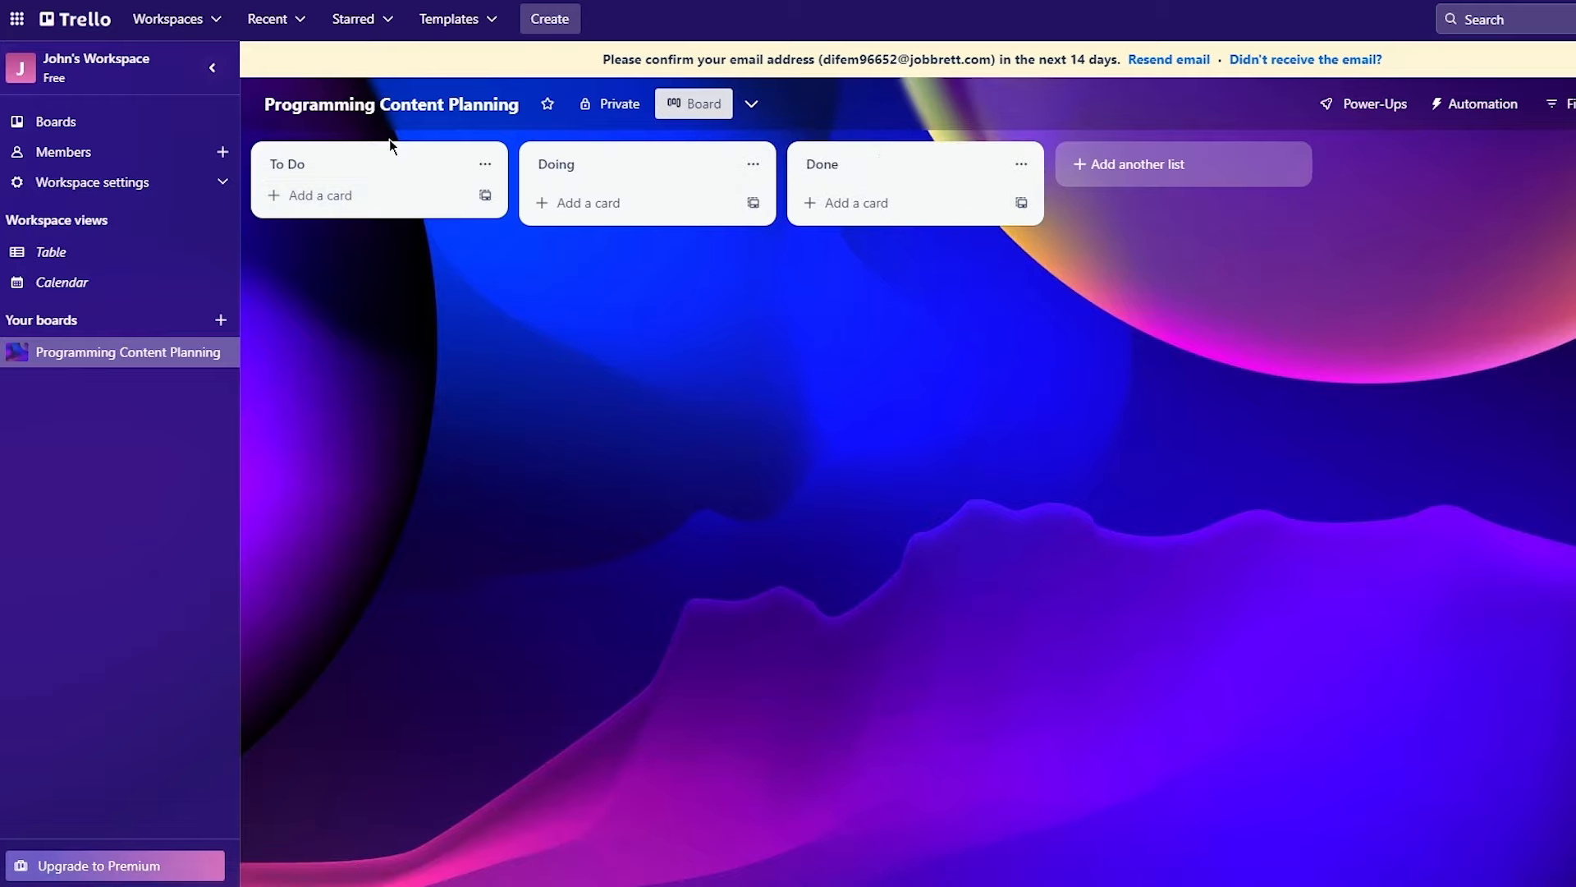
left_click(366, 156)
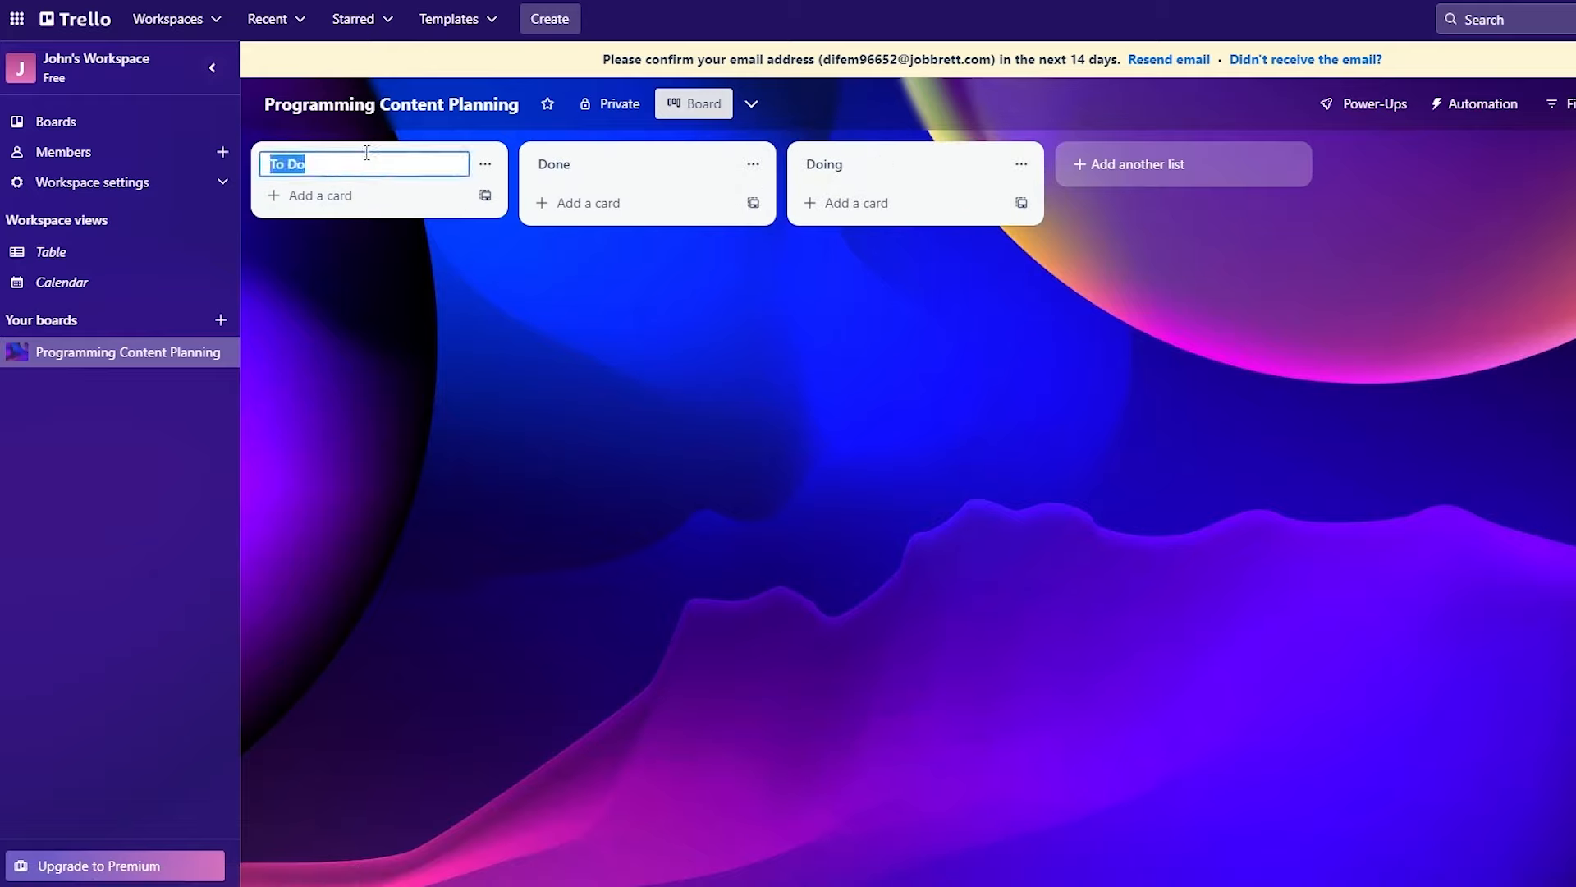
key("BackSpace")
type("New Ideas")
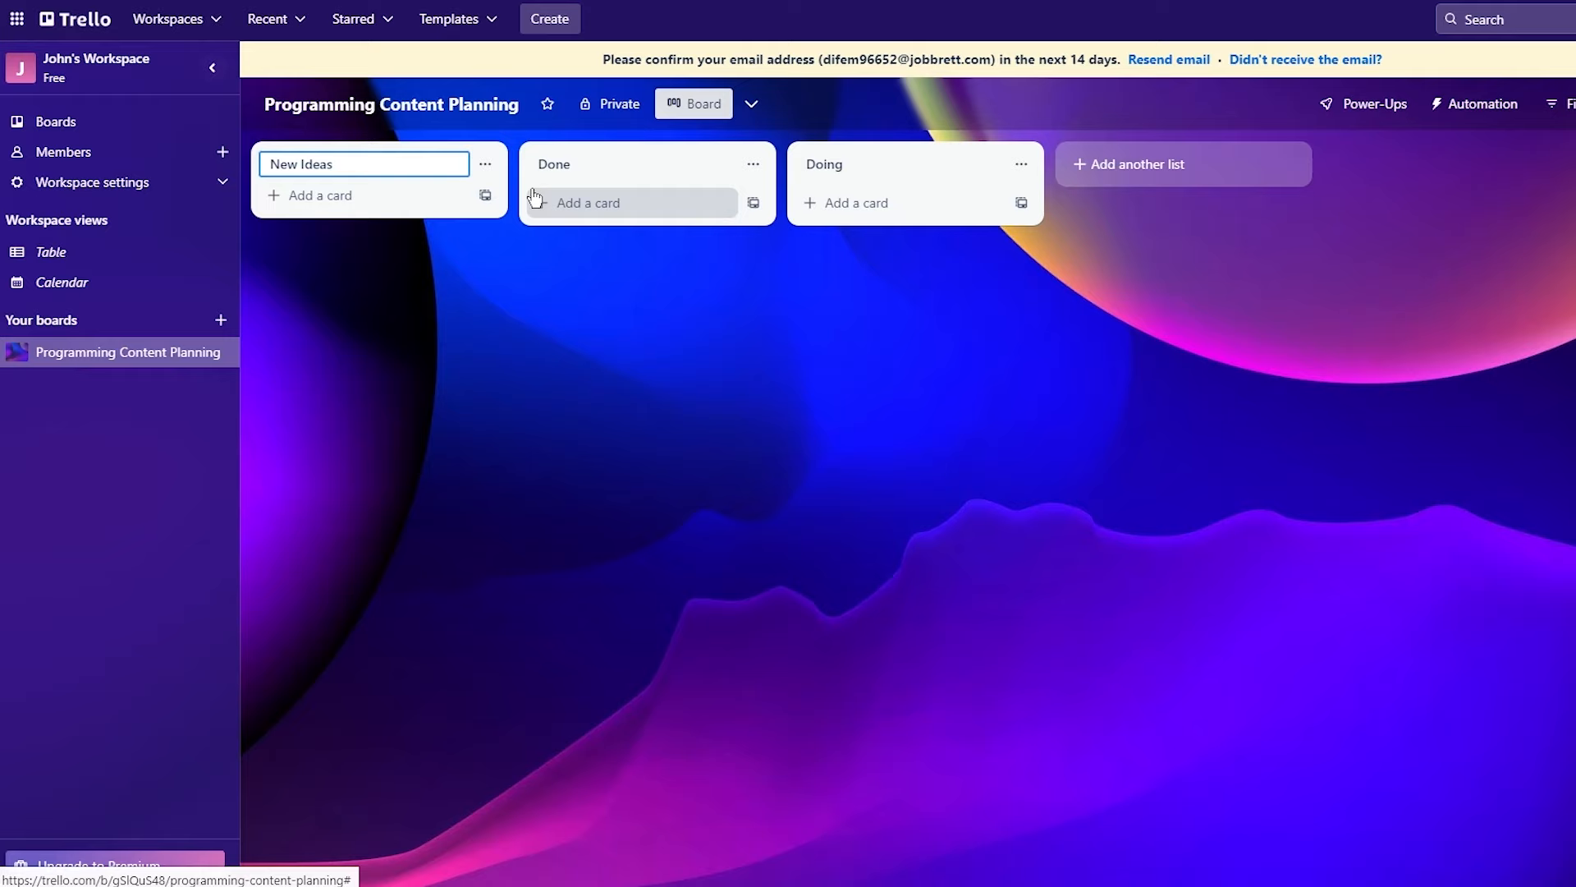
left_click(559, 164)
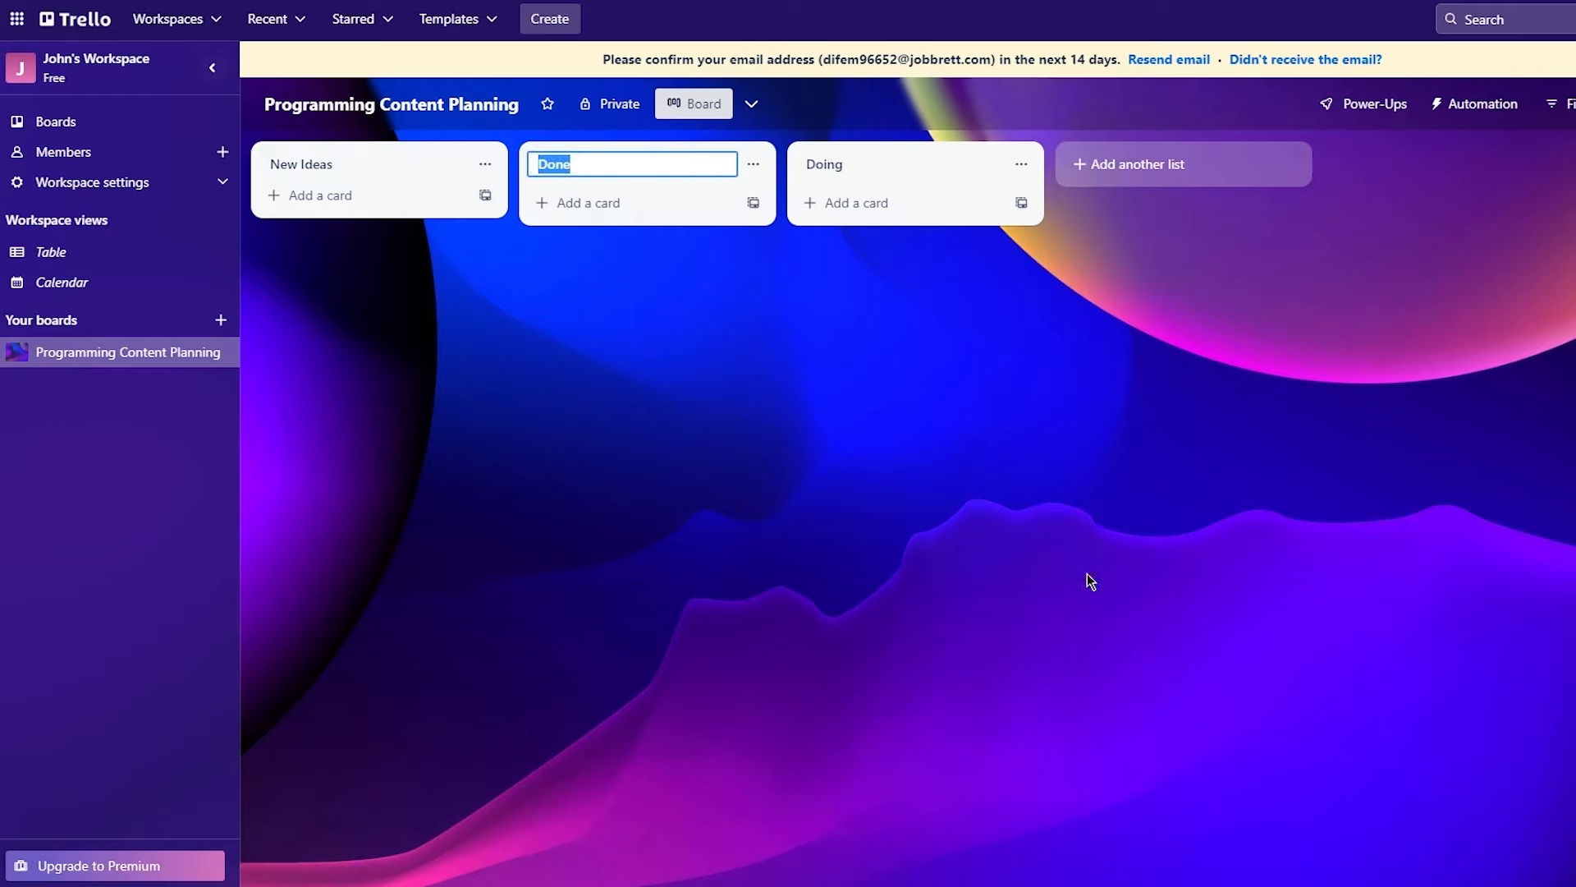
Step: Rename Done to 'Implementations' and Doing to 'Development', discarding an unfinished 'Testing' list
type("Implementations")
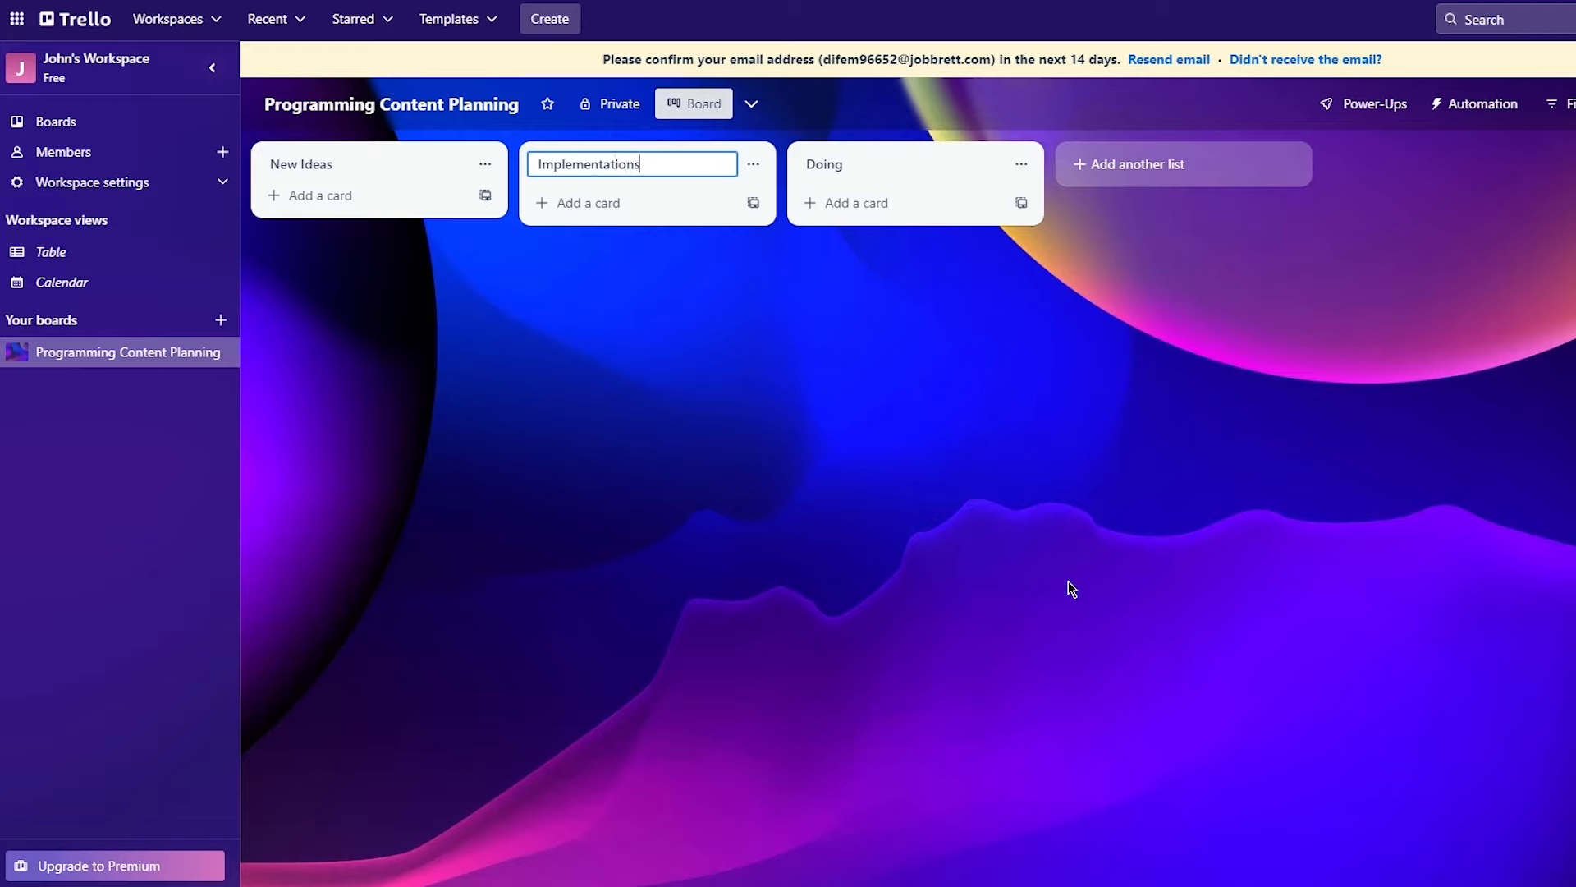
left_click(894, 163)
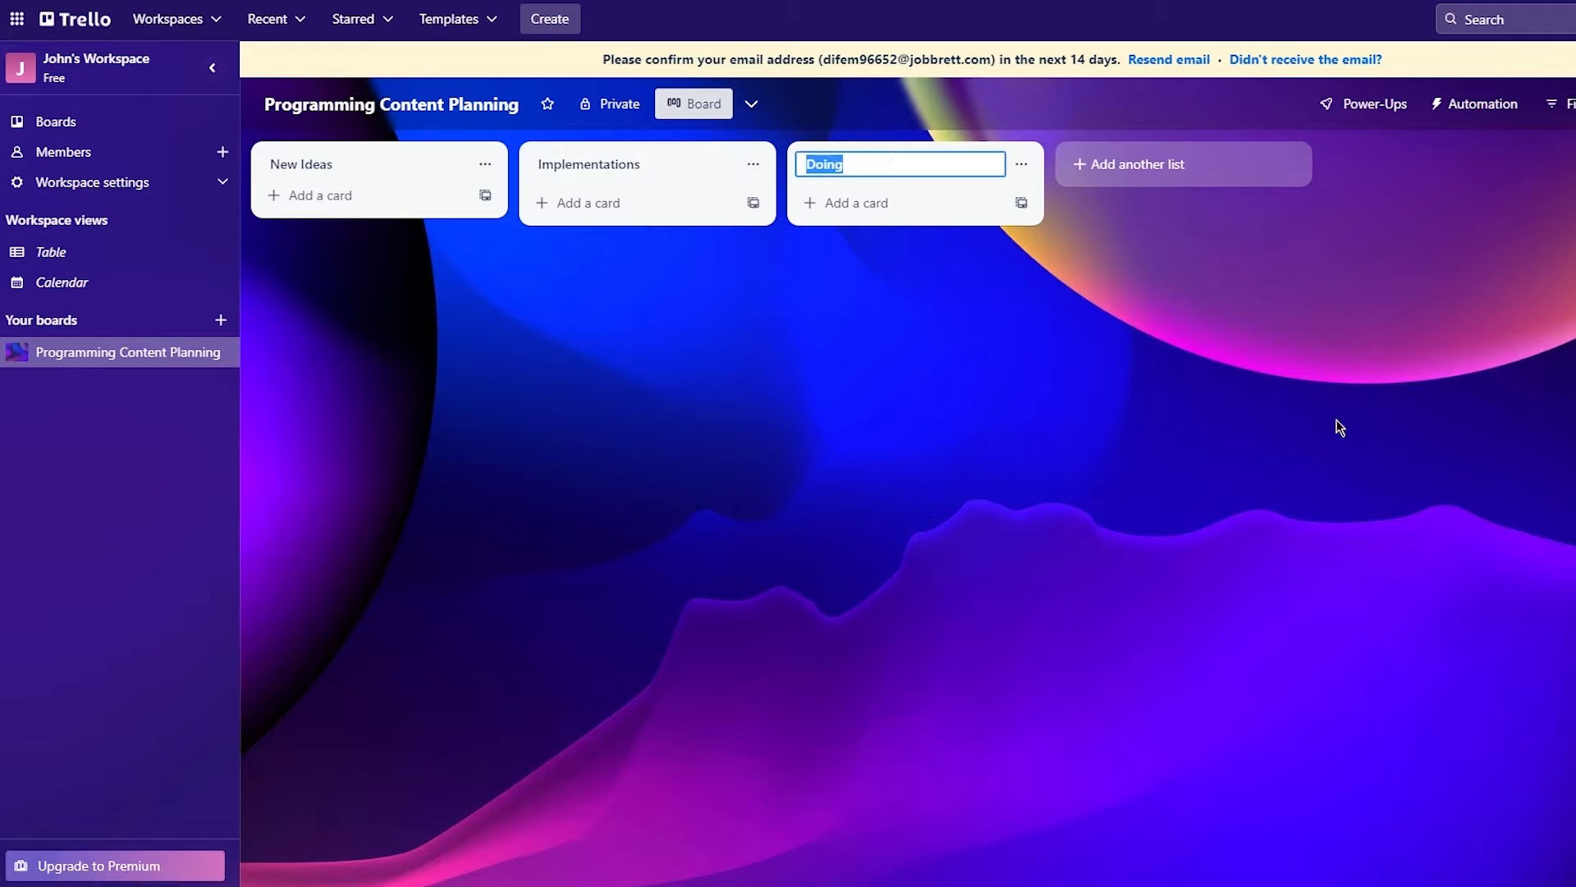
type("De")
type("velopment")
left_click(1133, 168)
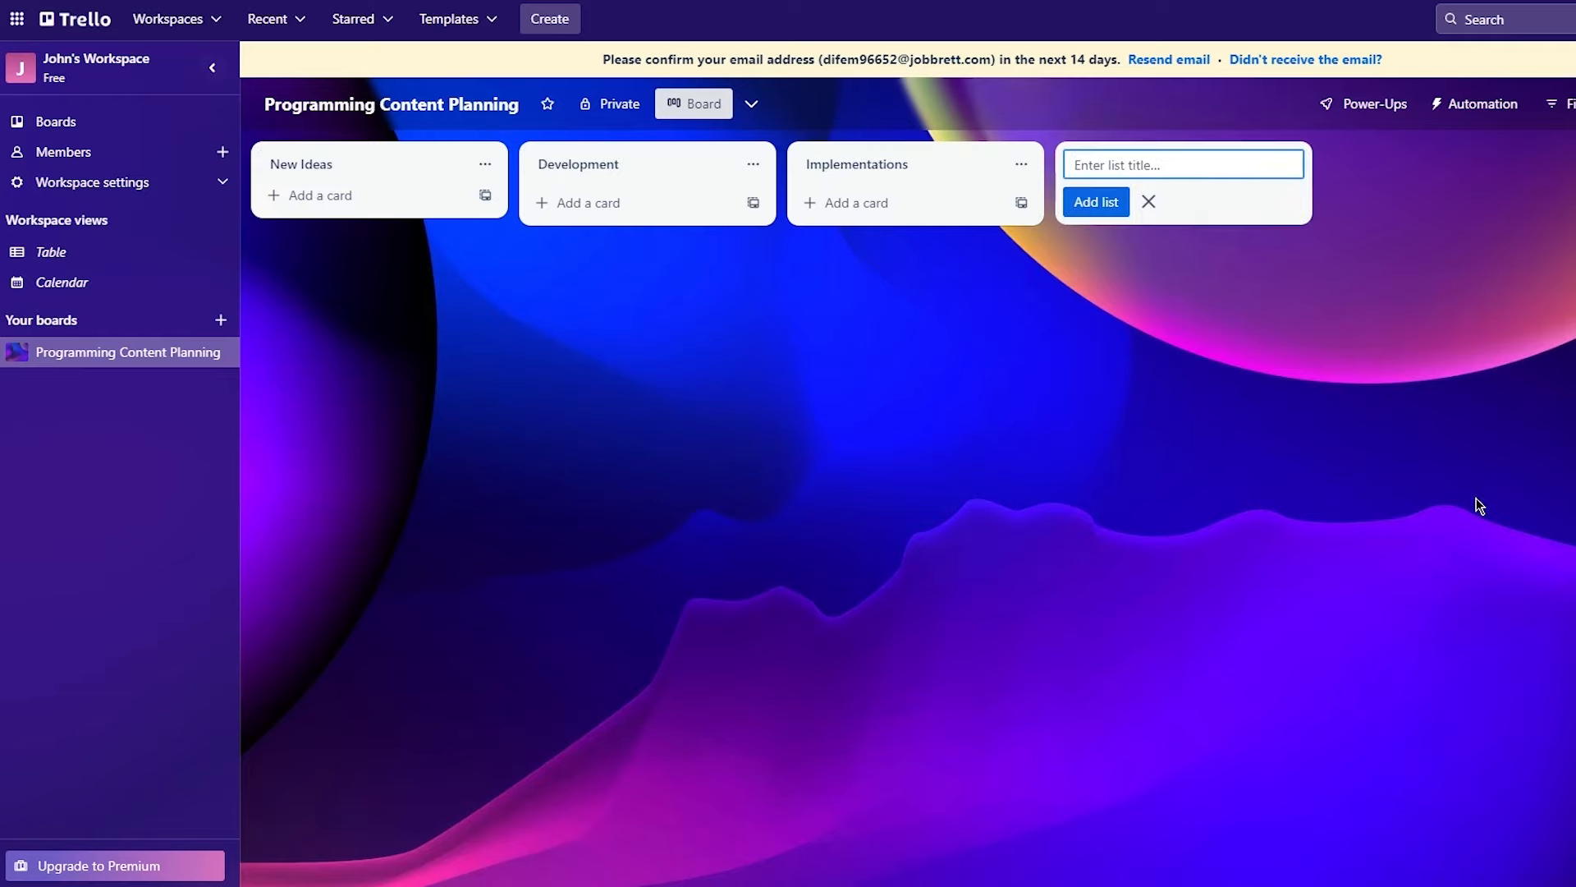
type("Testing")
left_click(1120, 480)
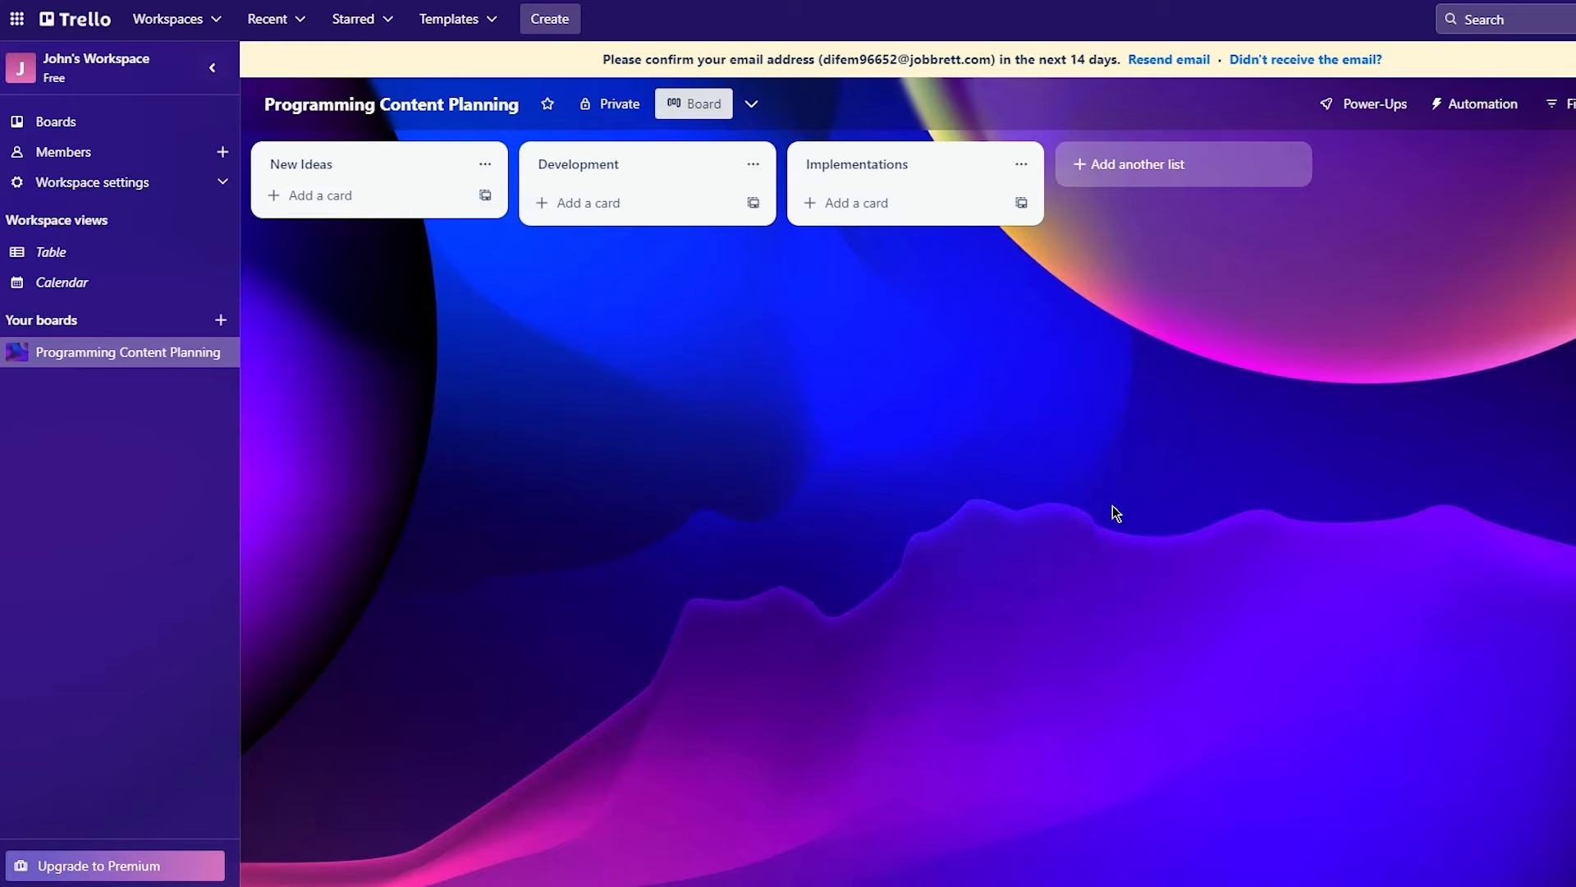
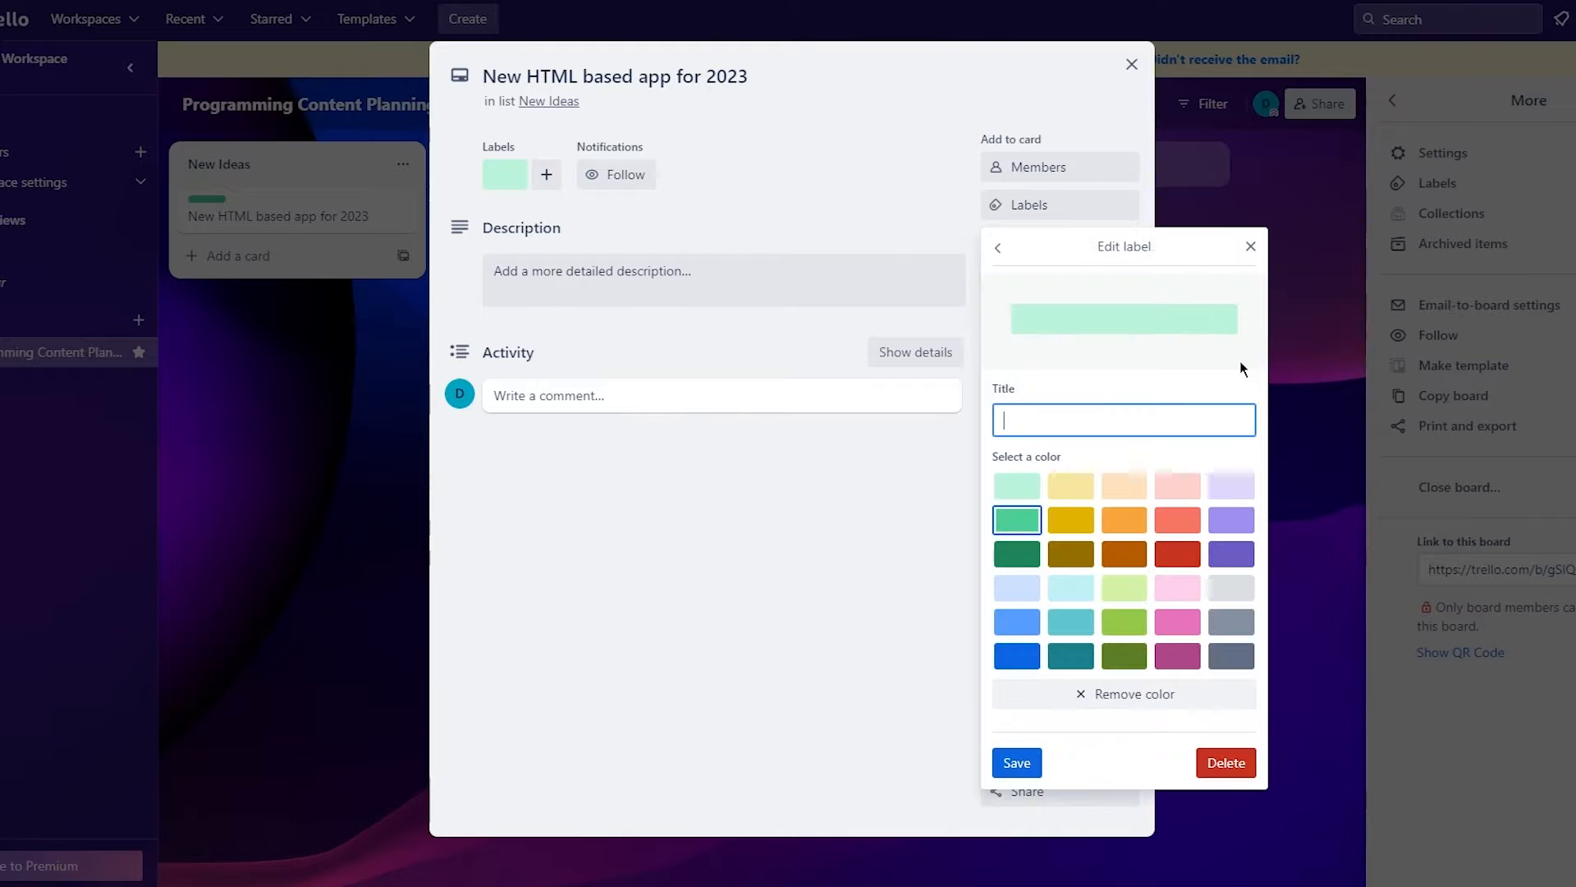
Step: Name the green label IMPORTANT, add the red label renamed URGENT, then close the card
type("IMPORTANT")
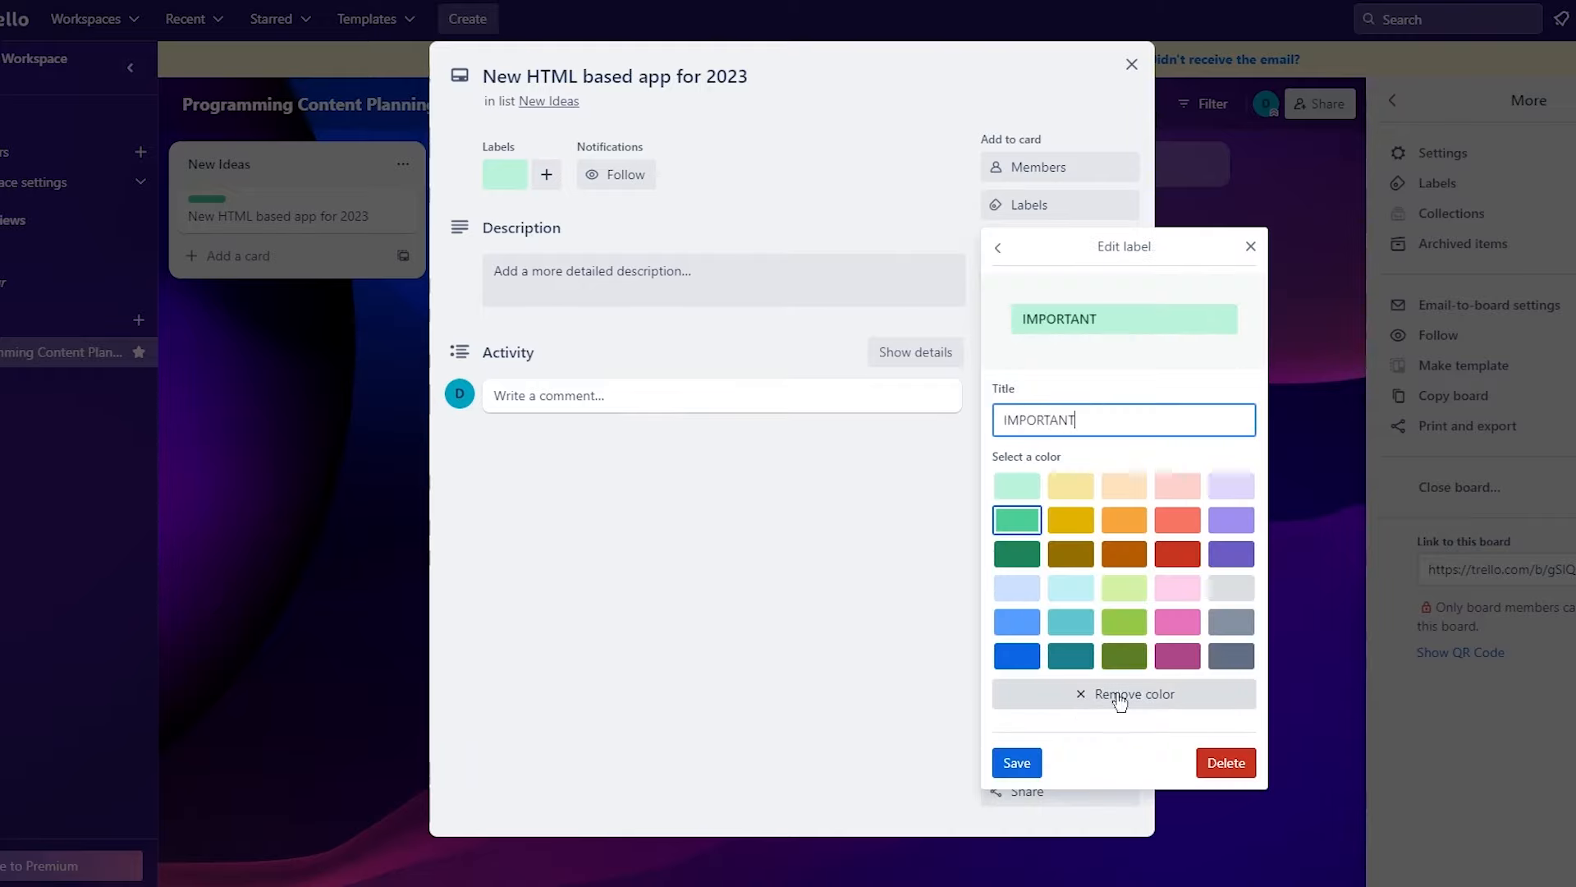
left_click(1021, 763)
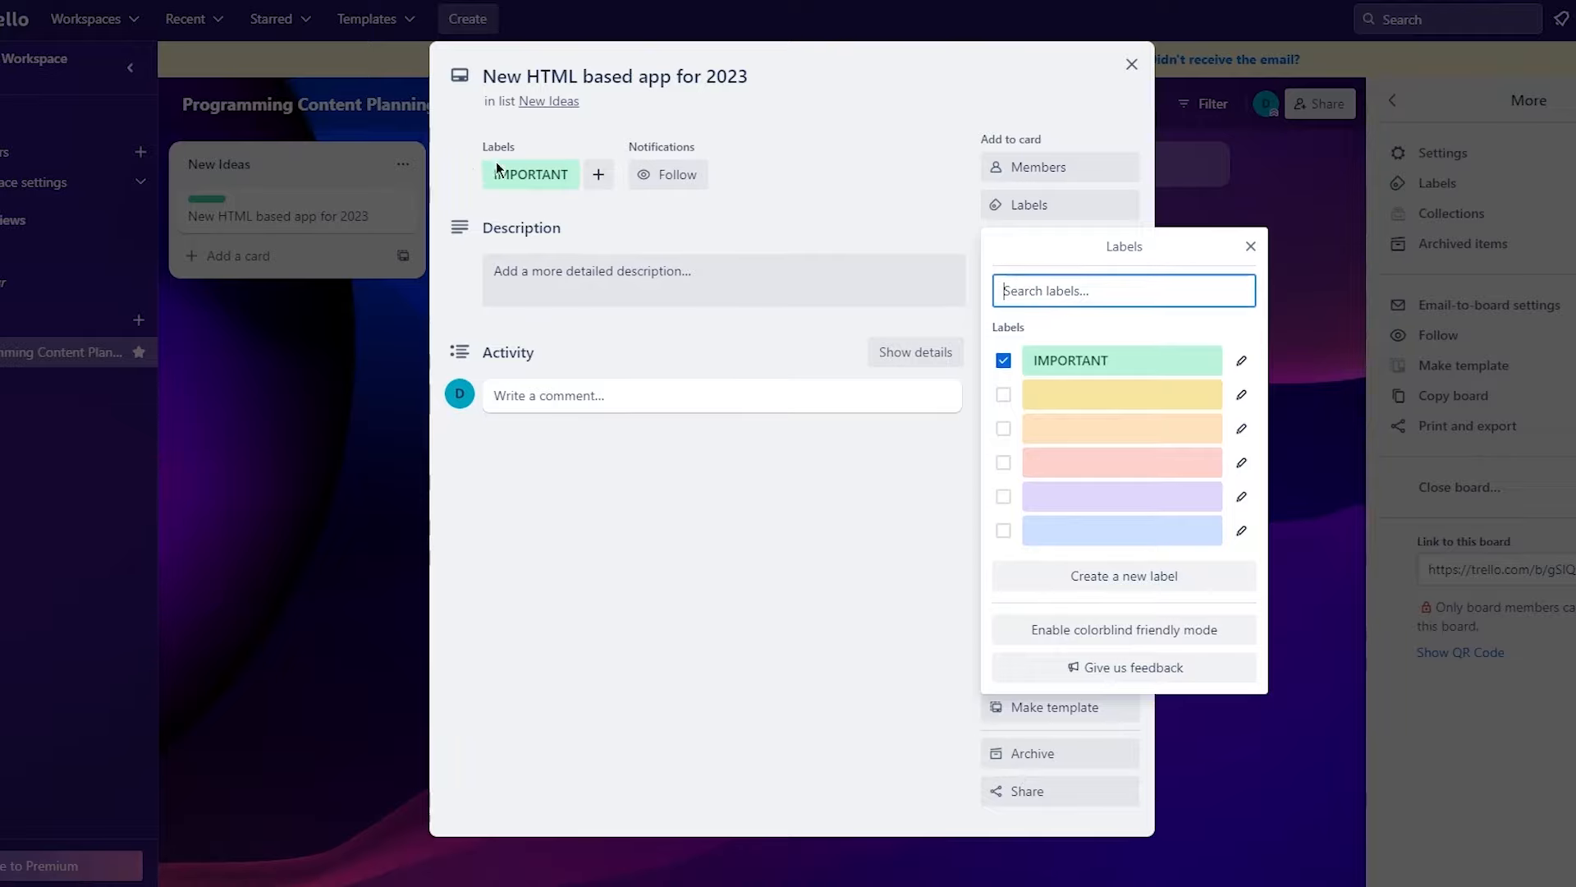
left_click(1095, 465)
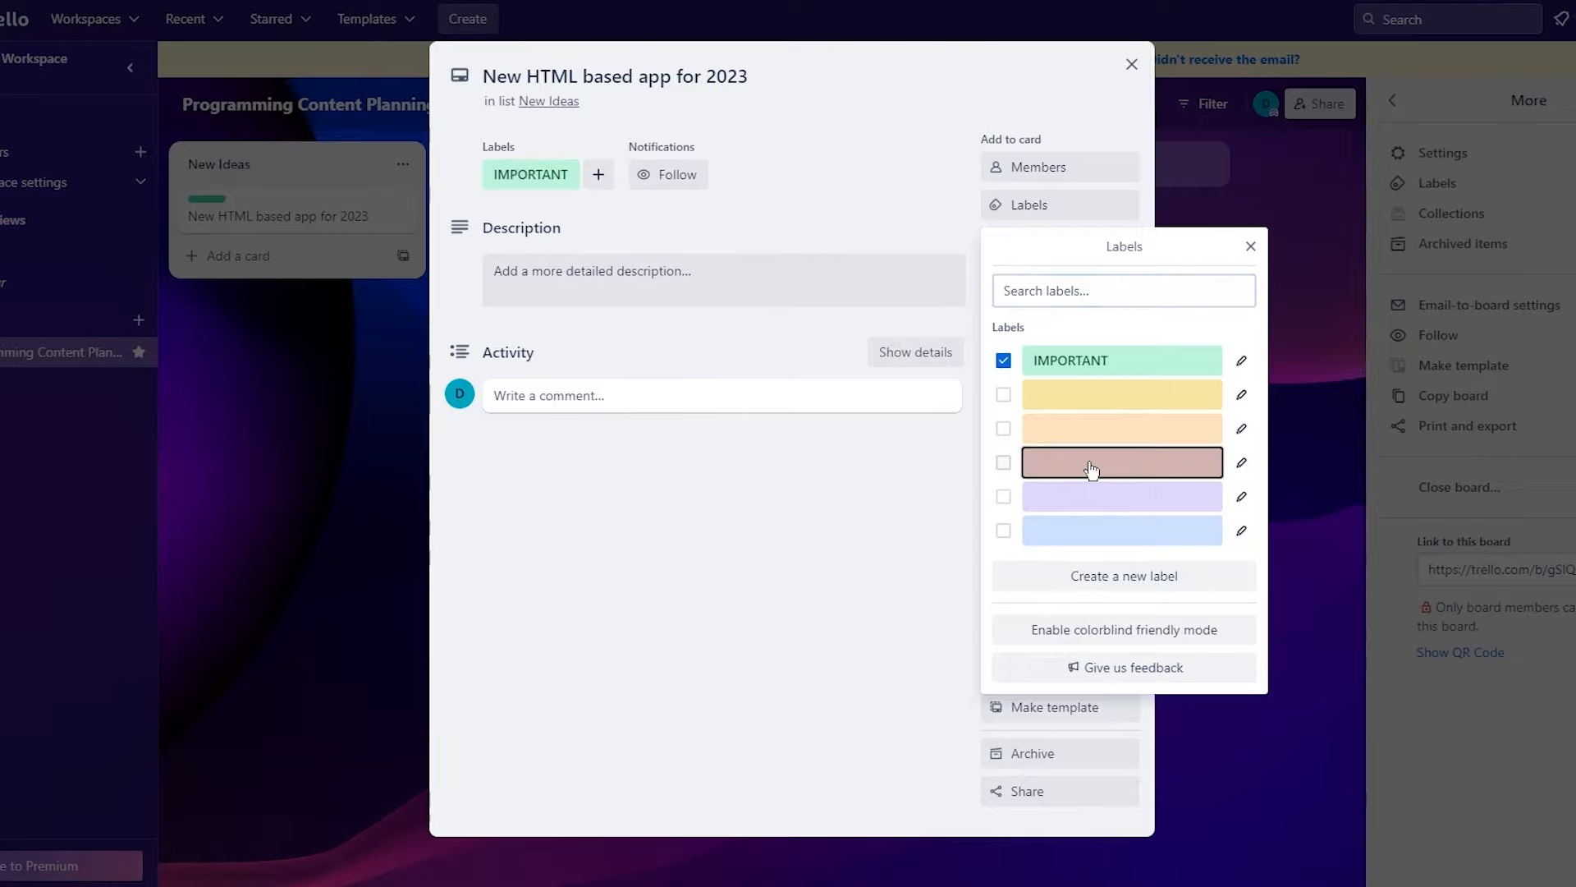
left_click(1241, 463)
type("URGENT")
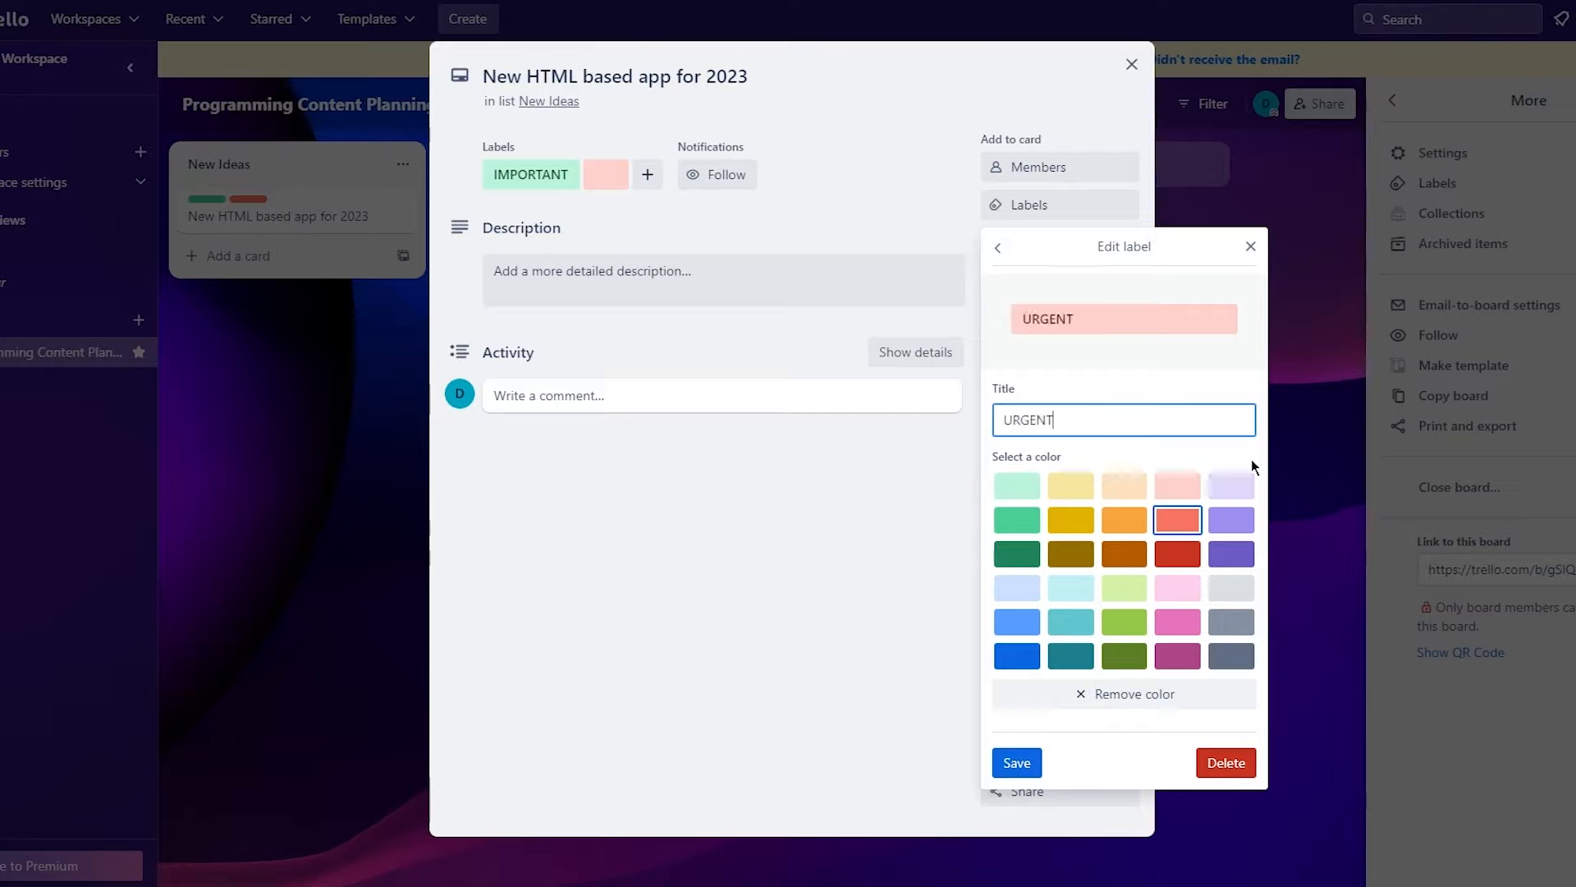
left_click(1016, 762)
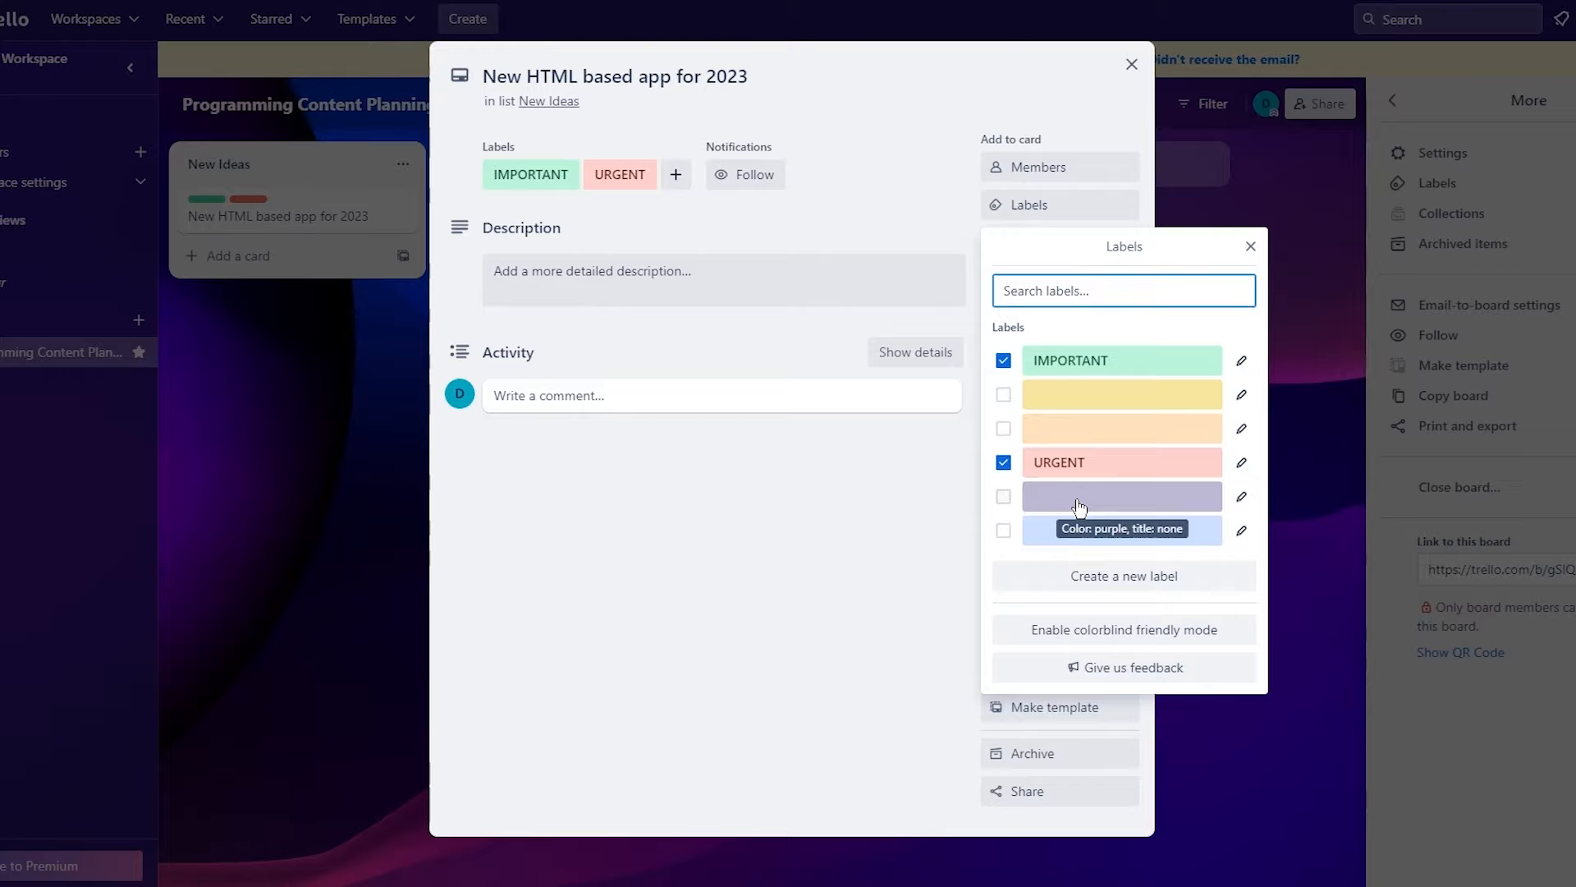
left_click(1250, 246)
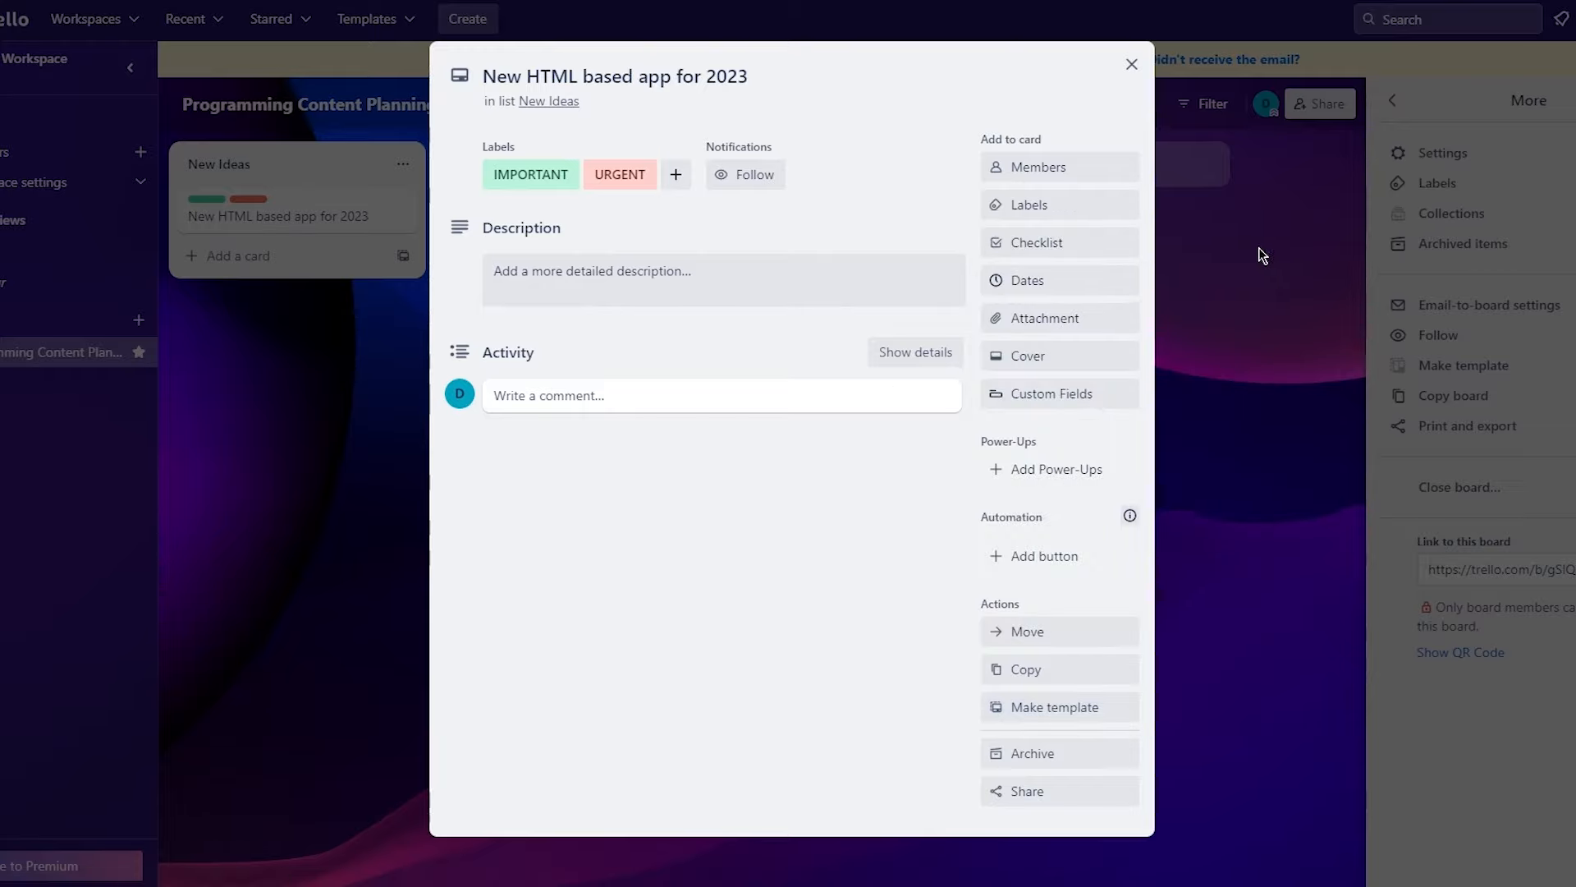
right_click(1108, 220)
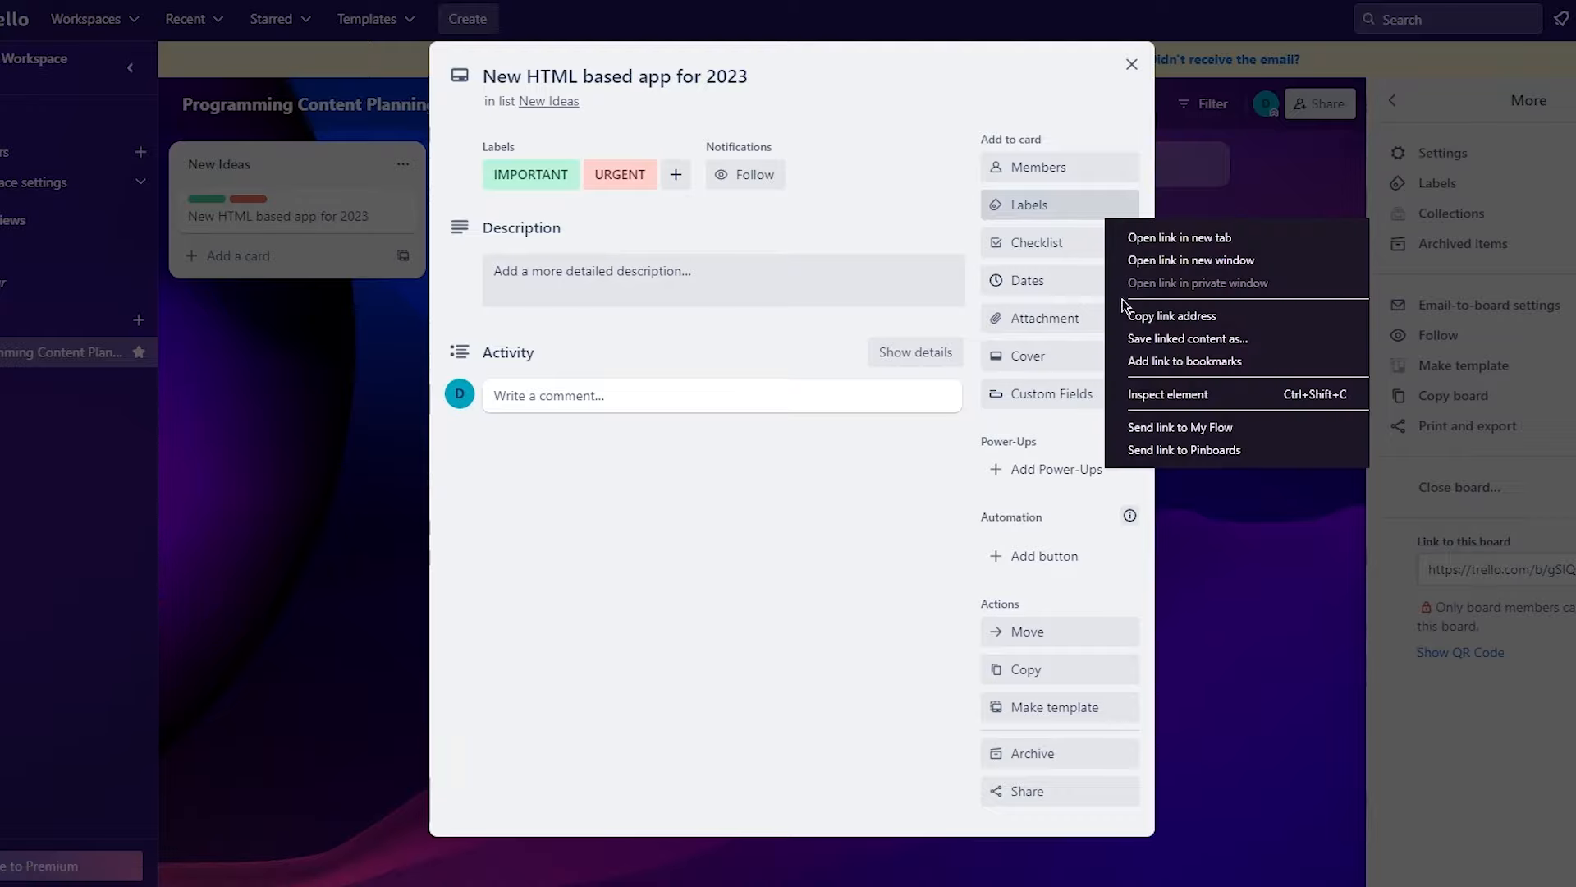
left_click(1352, 660)
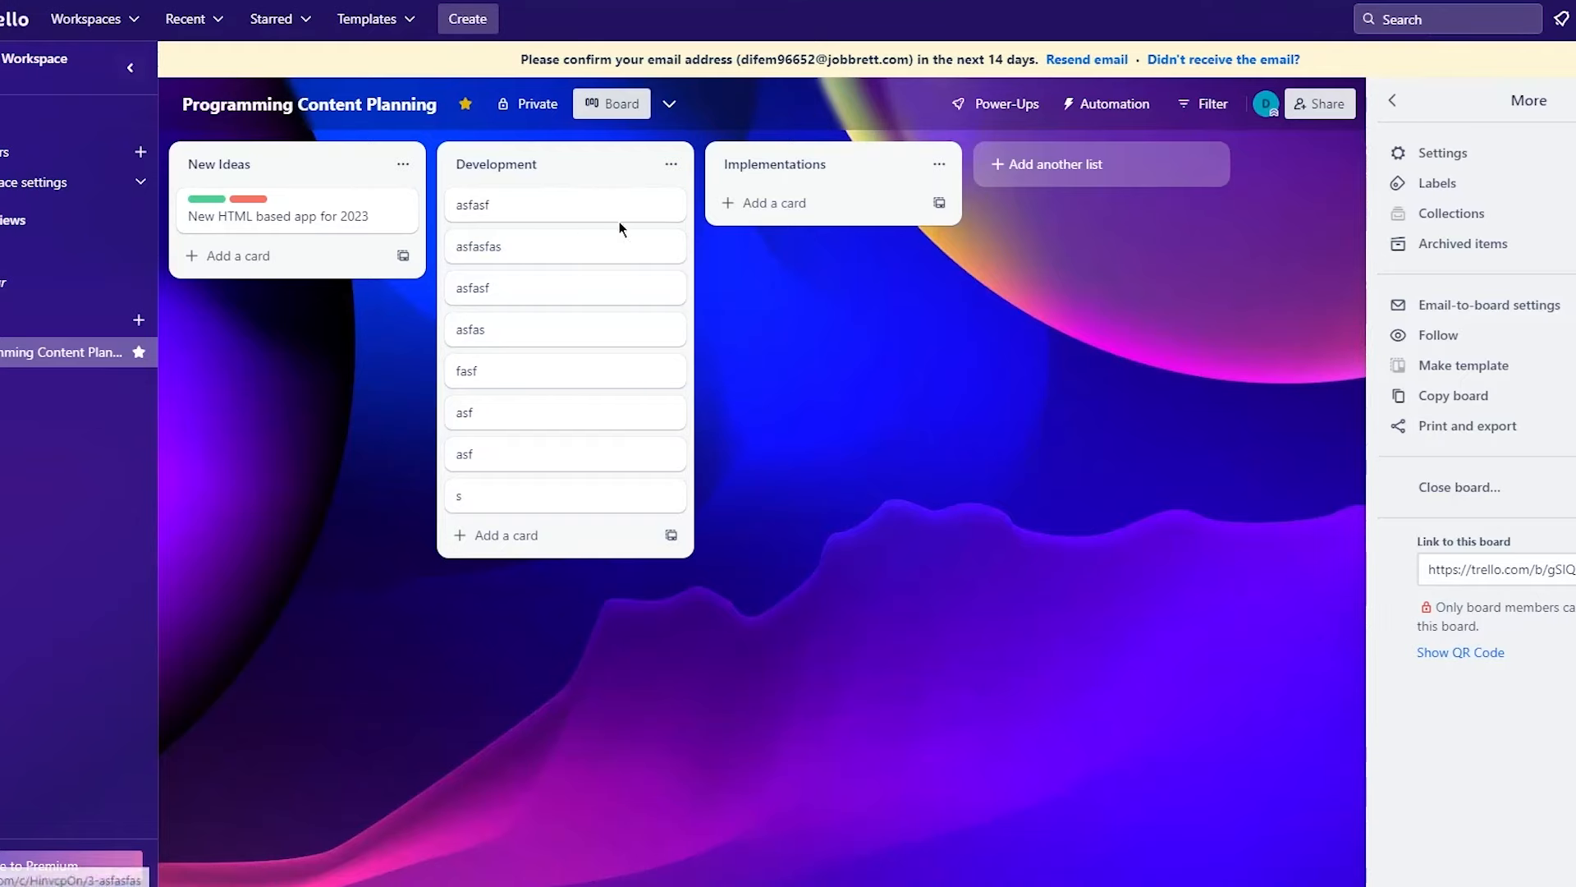
Step: Add the red URGENT label to the asfasf card in Development and close it
left_click(657, 207)
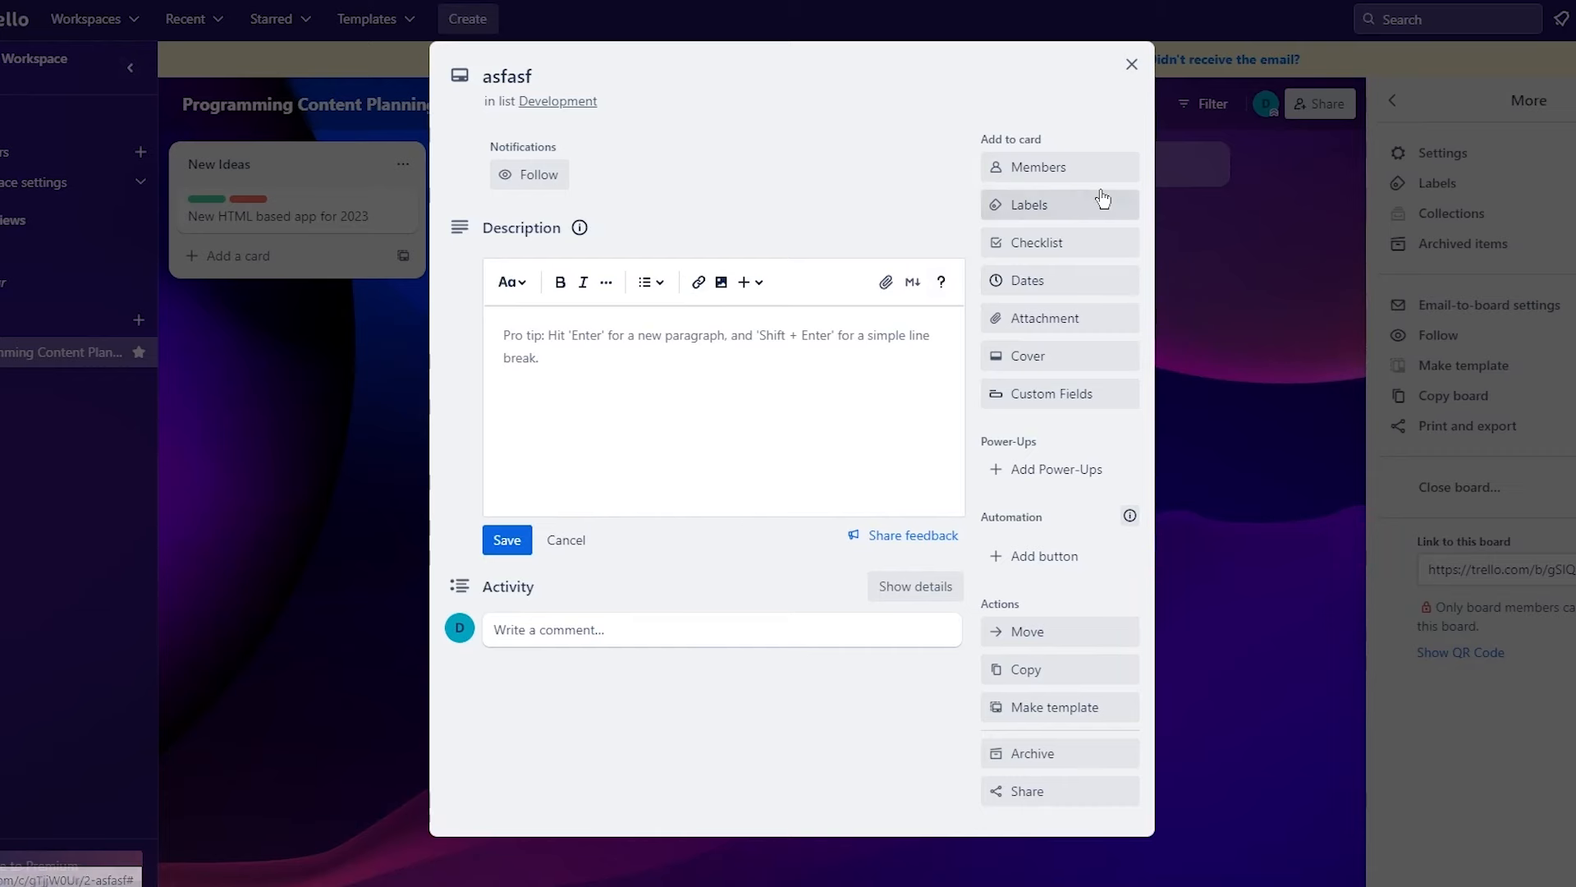
left_click(1022, 204)
left_click(1108, 461)
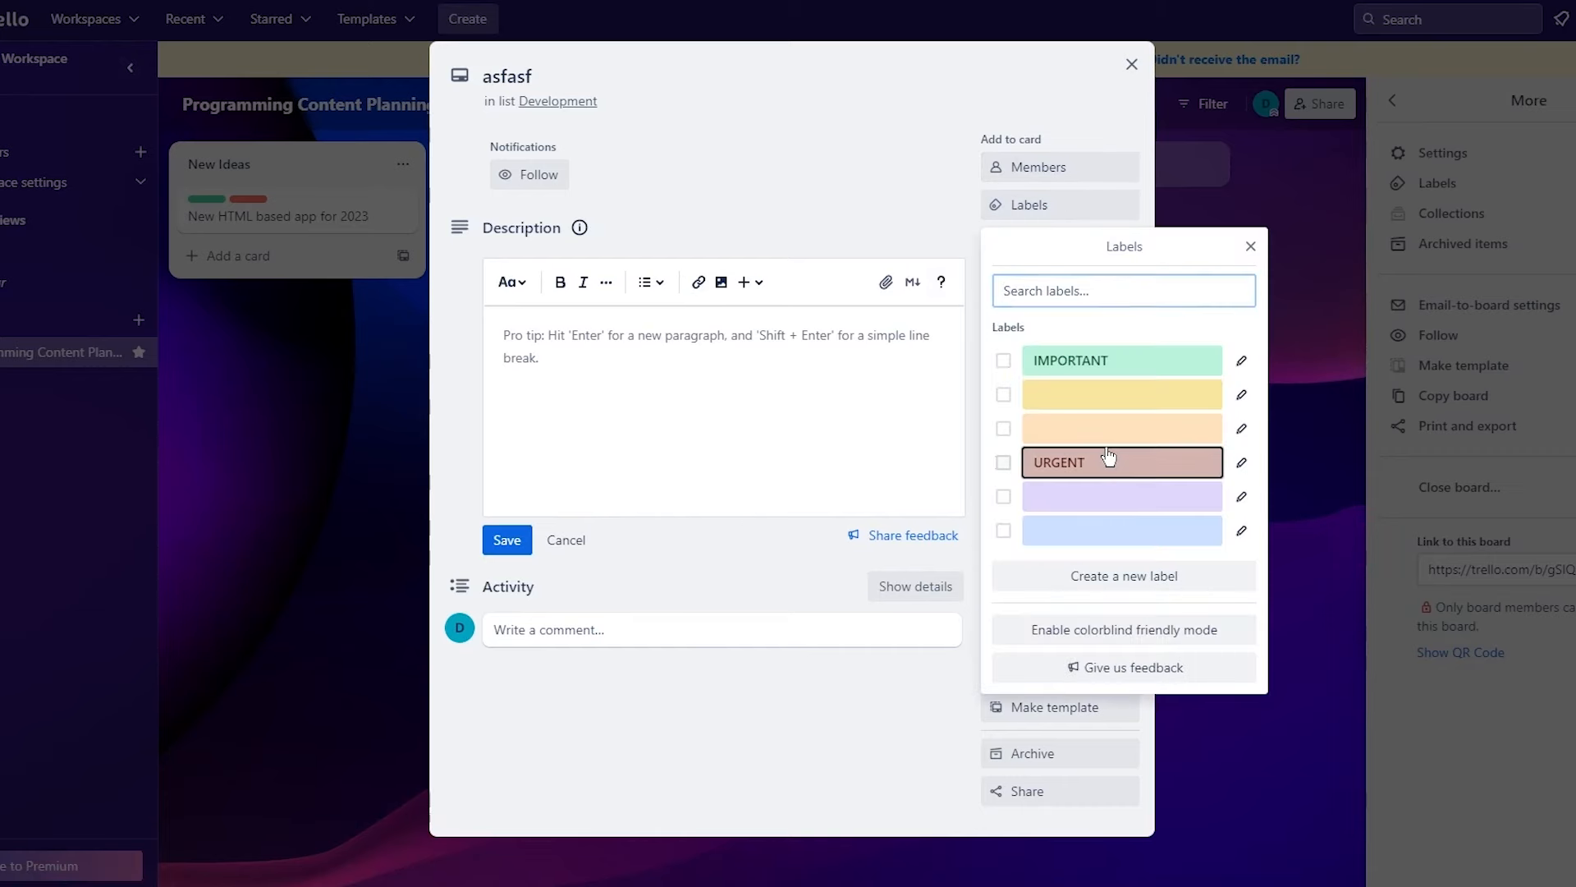
left_click(1195, 737)
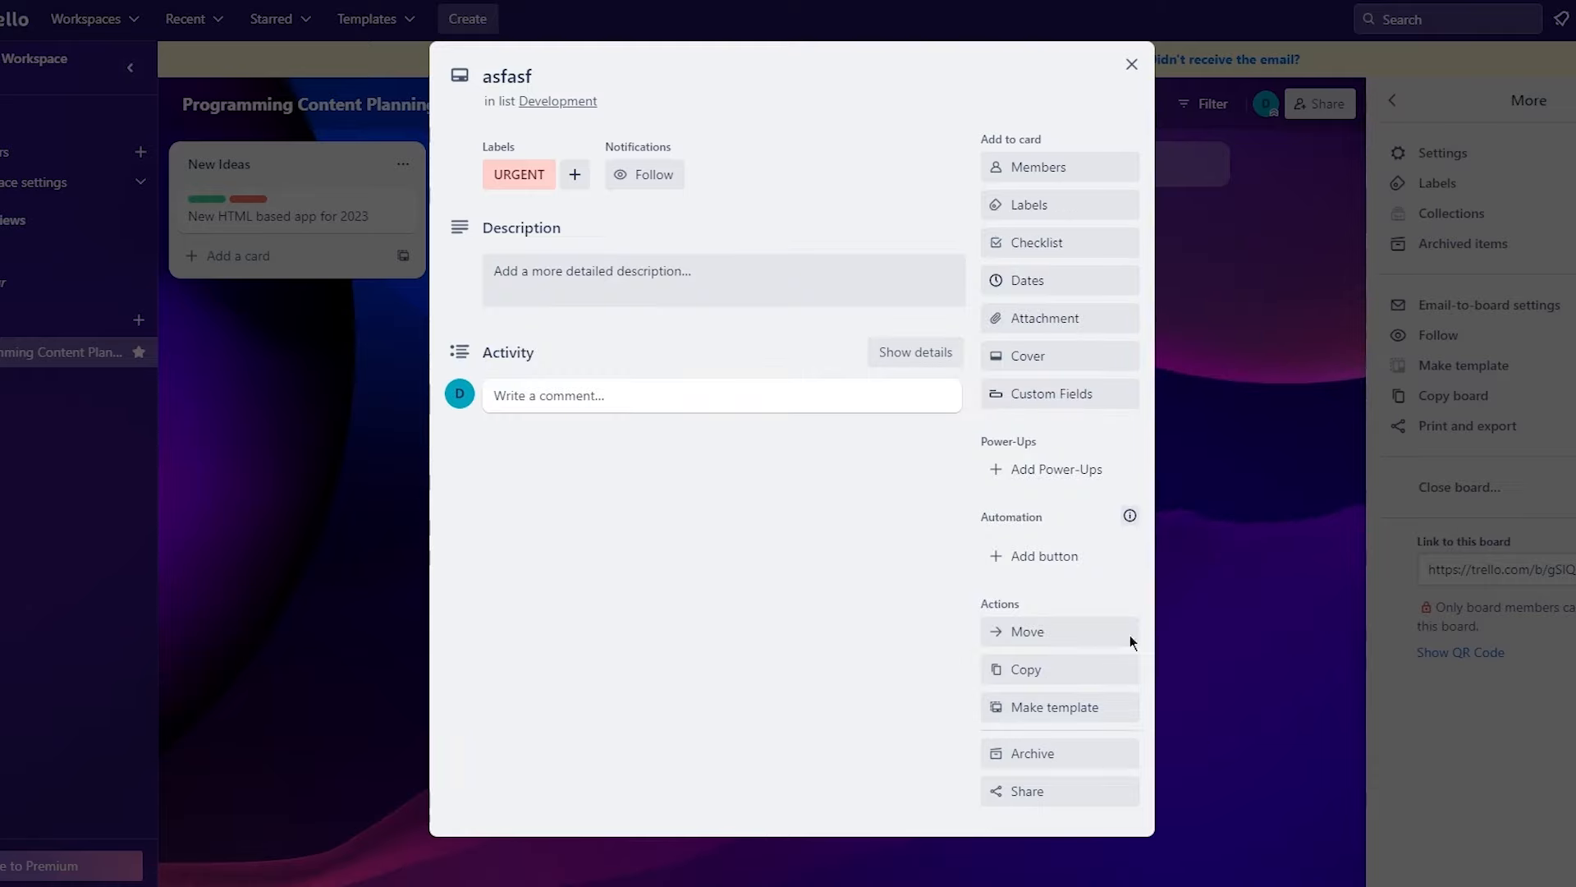
left_click(1044, 242)
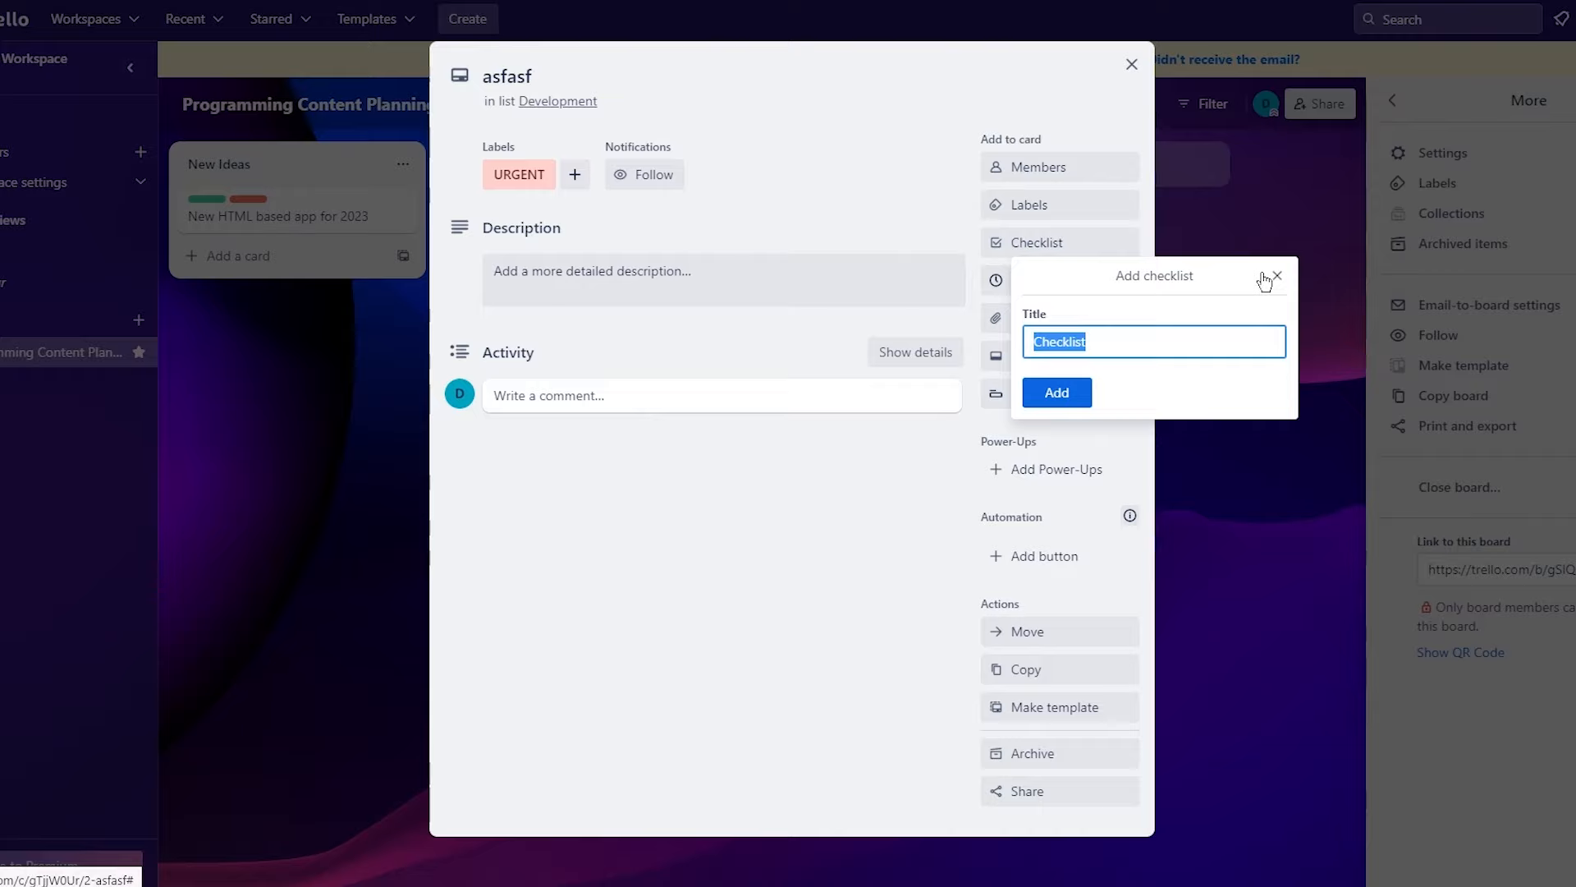
left_click(1265, 279)
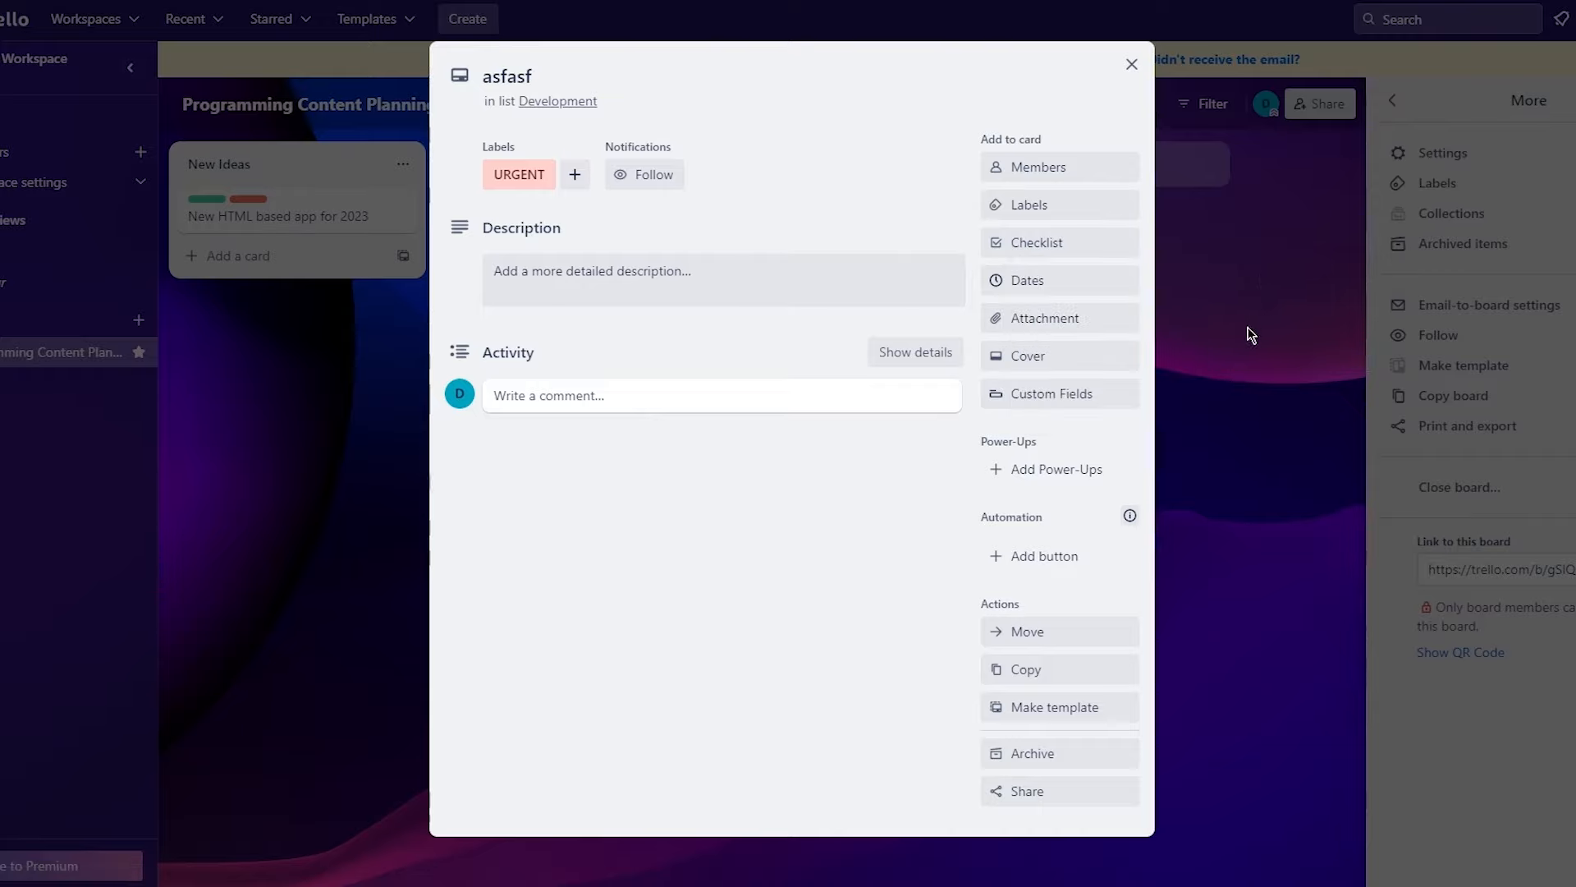
left_click(1313, 346)
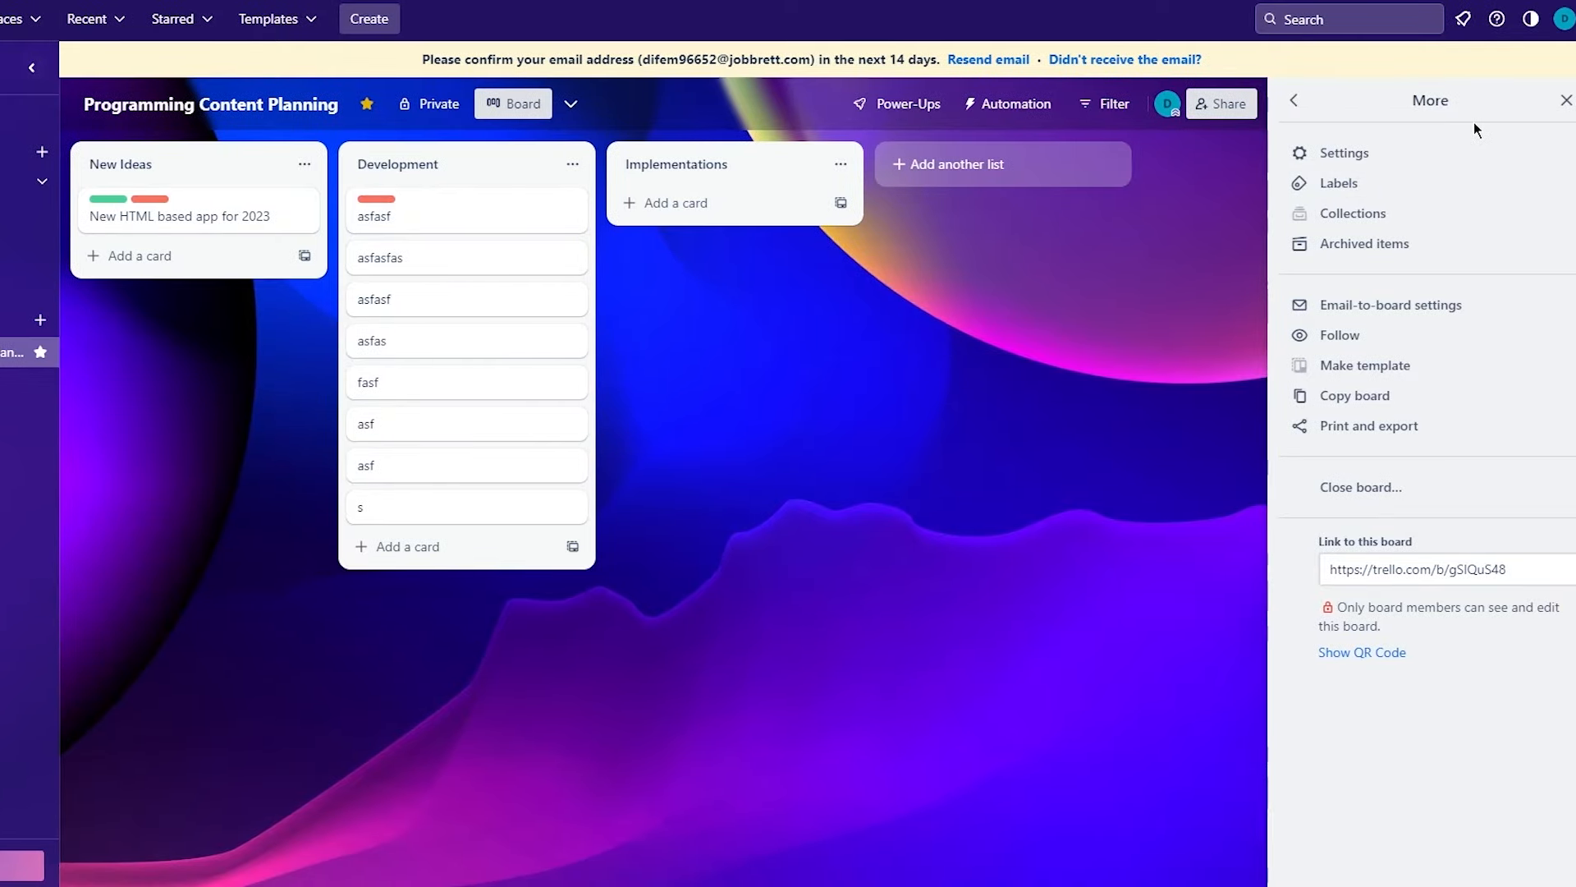
Step: Close the More panel, filter the board to URGENT-labelled cards, then clear the filter
left_click(1565, 101)
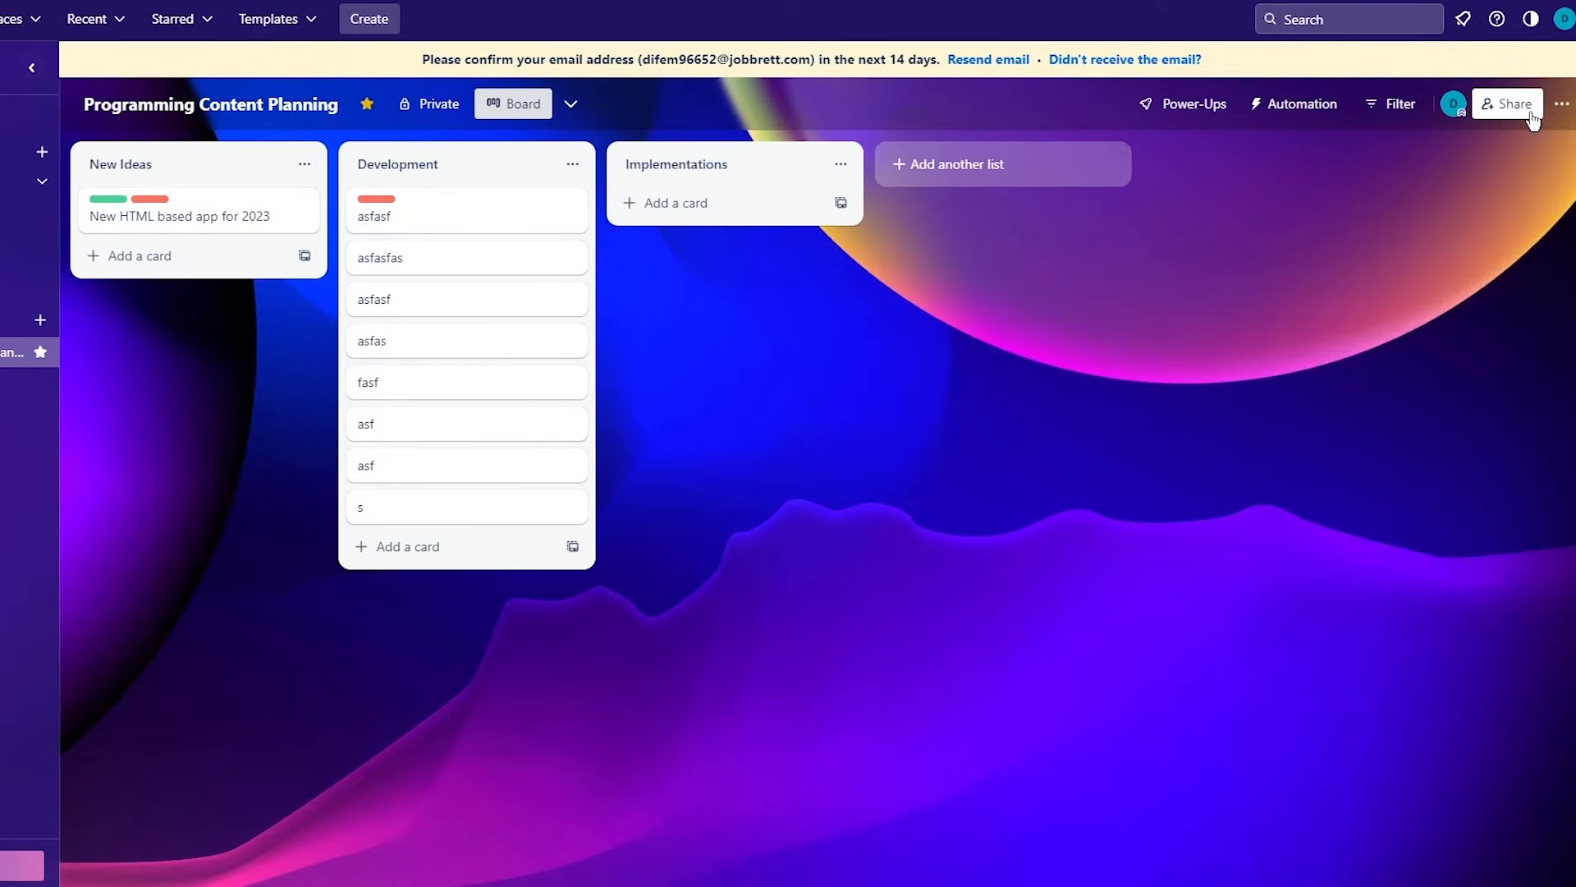
left_click(1372, 114)
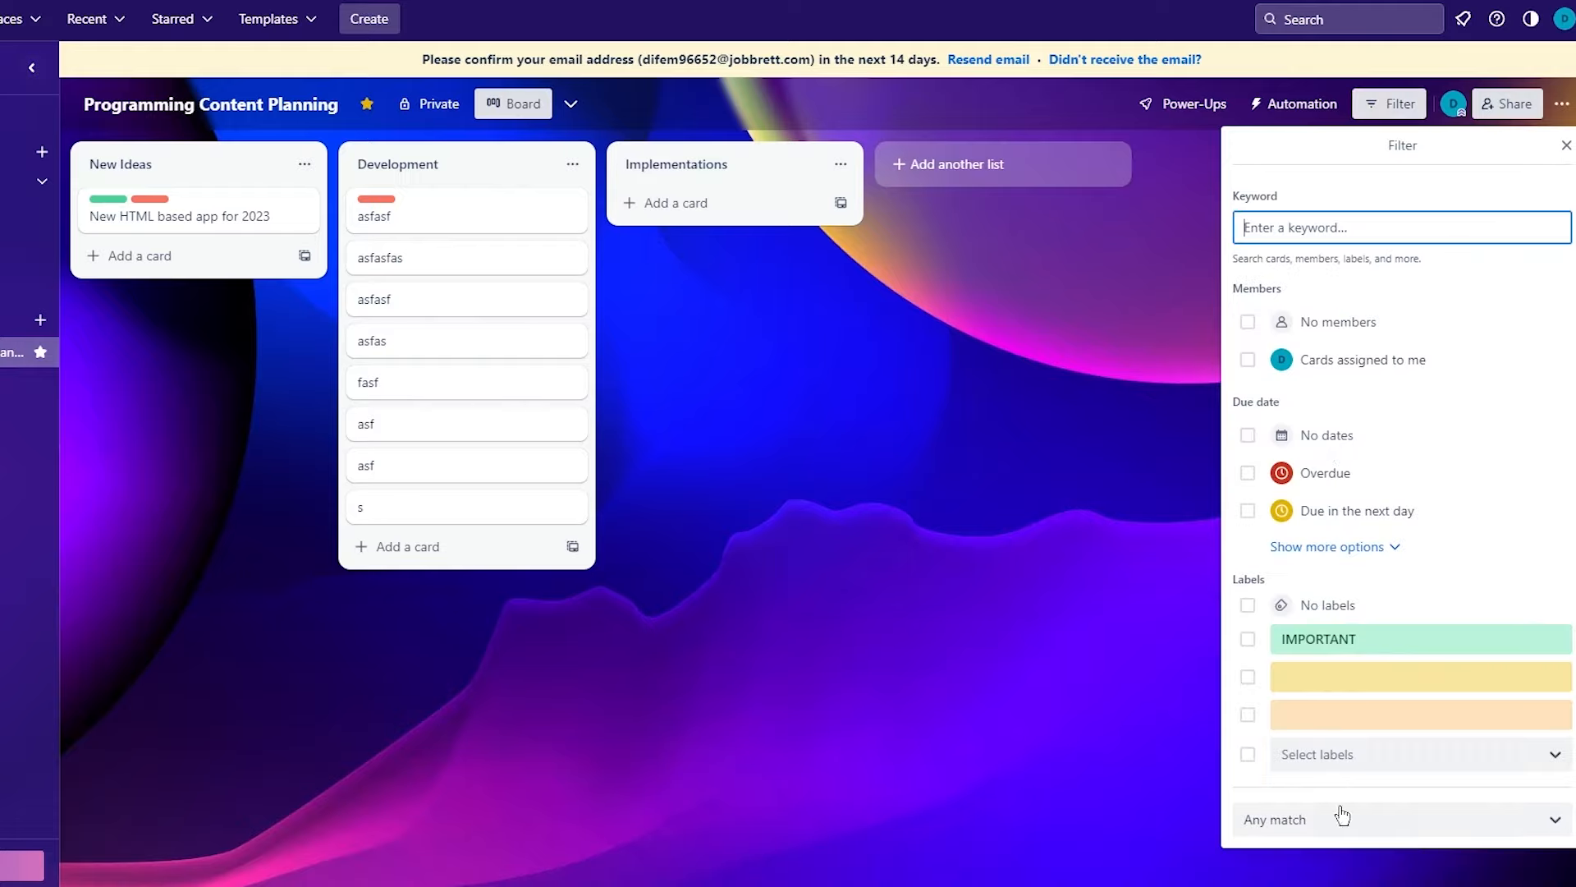
left_click(1363, 754)
left_click(1287, 617)
left_click(519, 426)
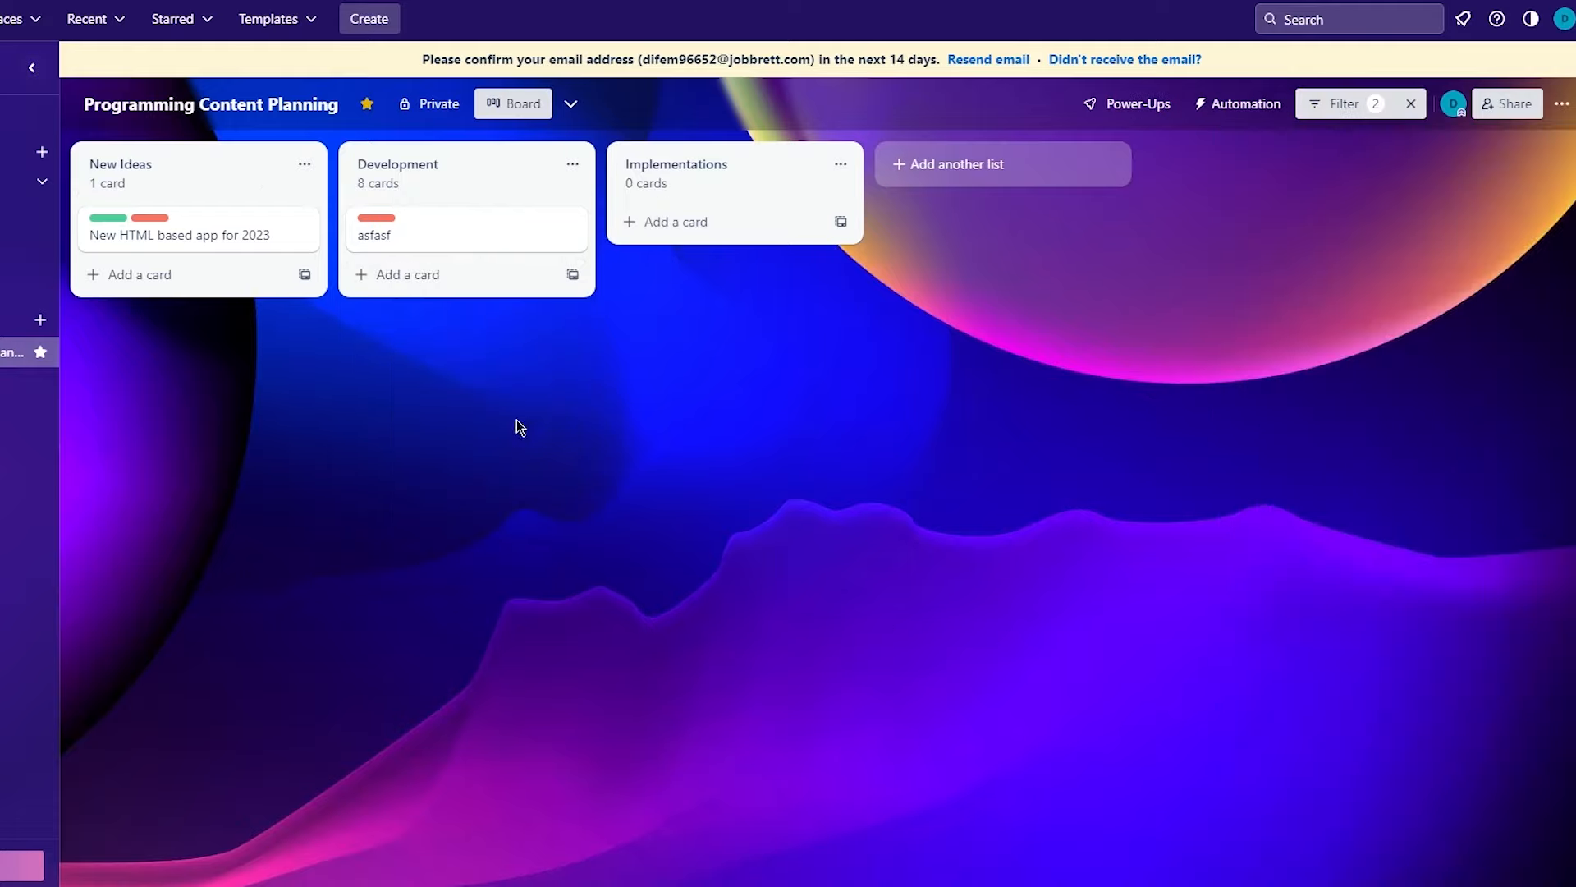
left_click(1411, 103)
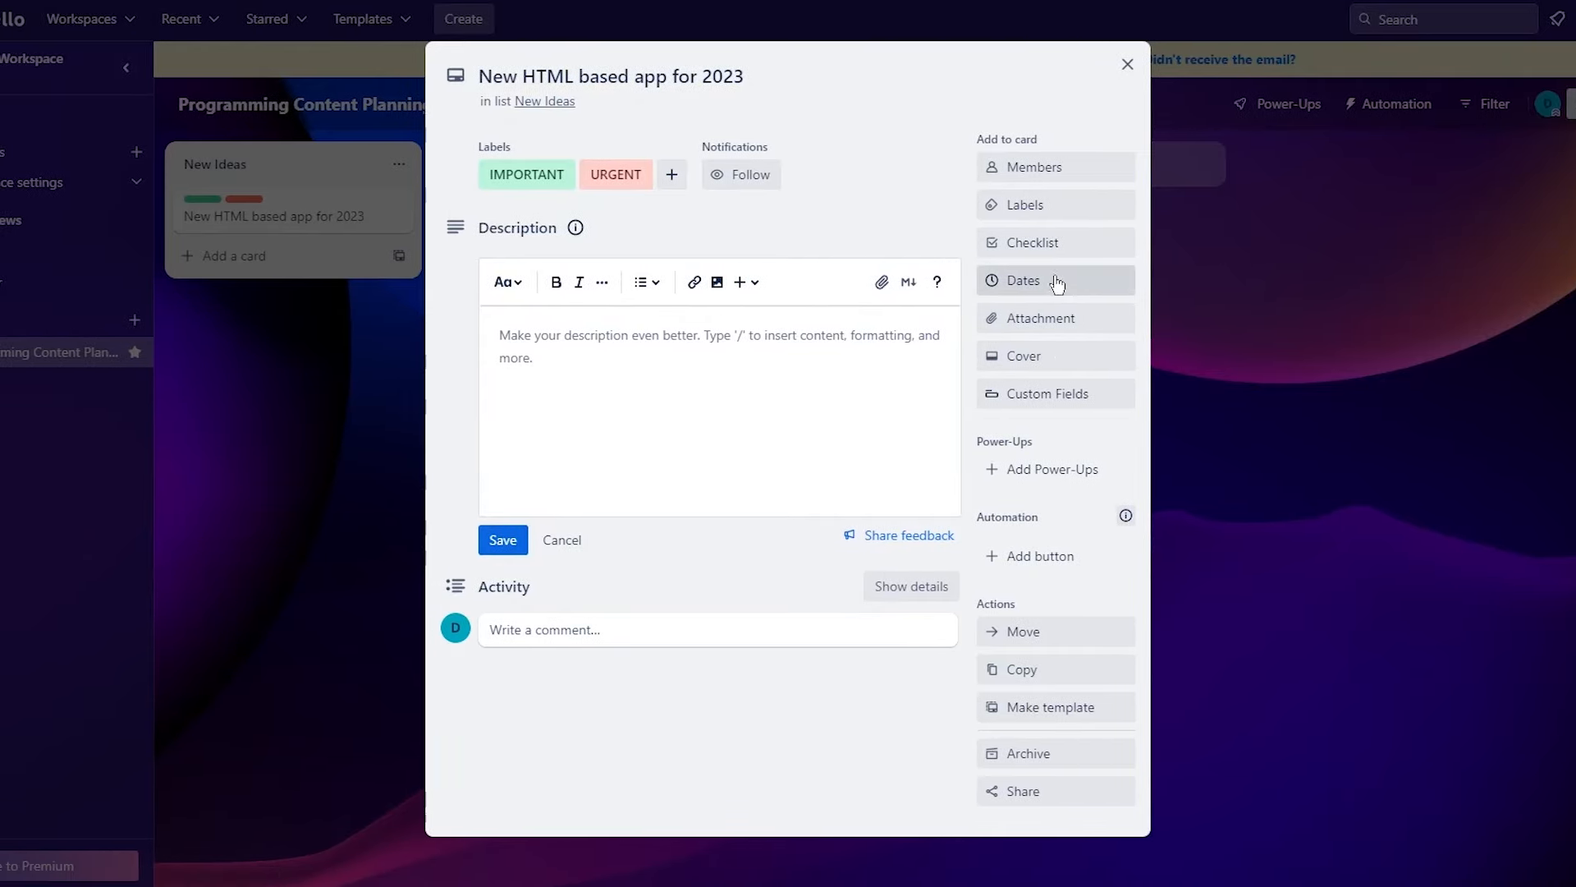
Step: Add a checklist with items Intro, Coding, Understanding, Implementaion, Development and Testing
left_click(959, 244)
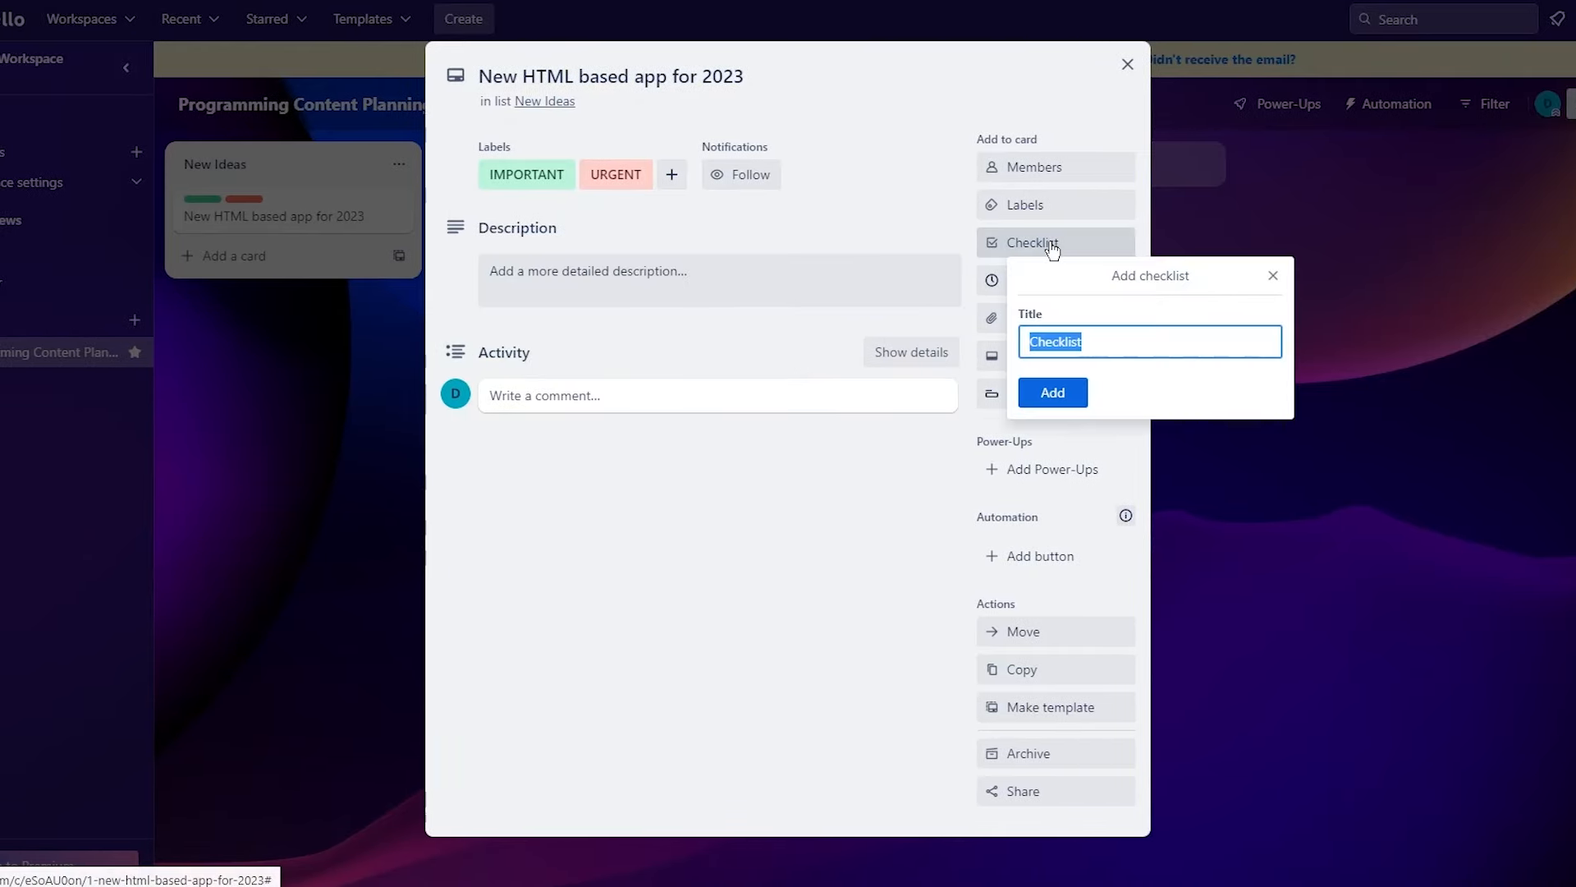
left_click(1056, 398)
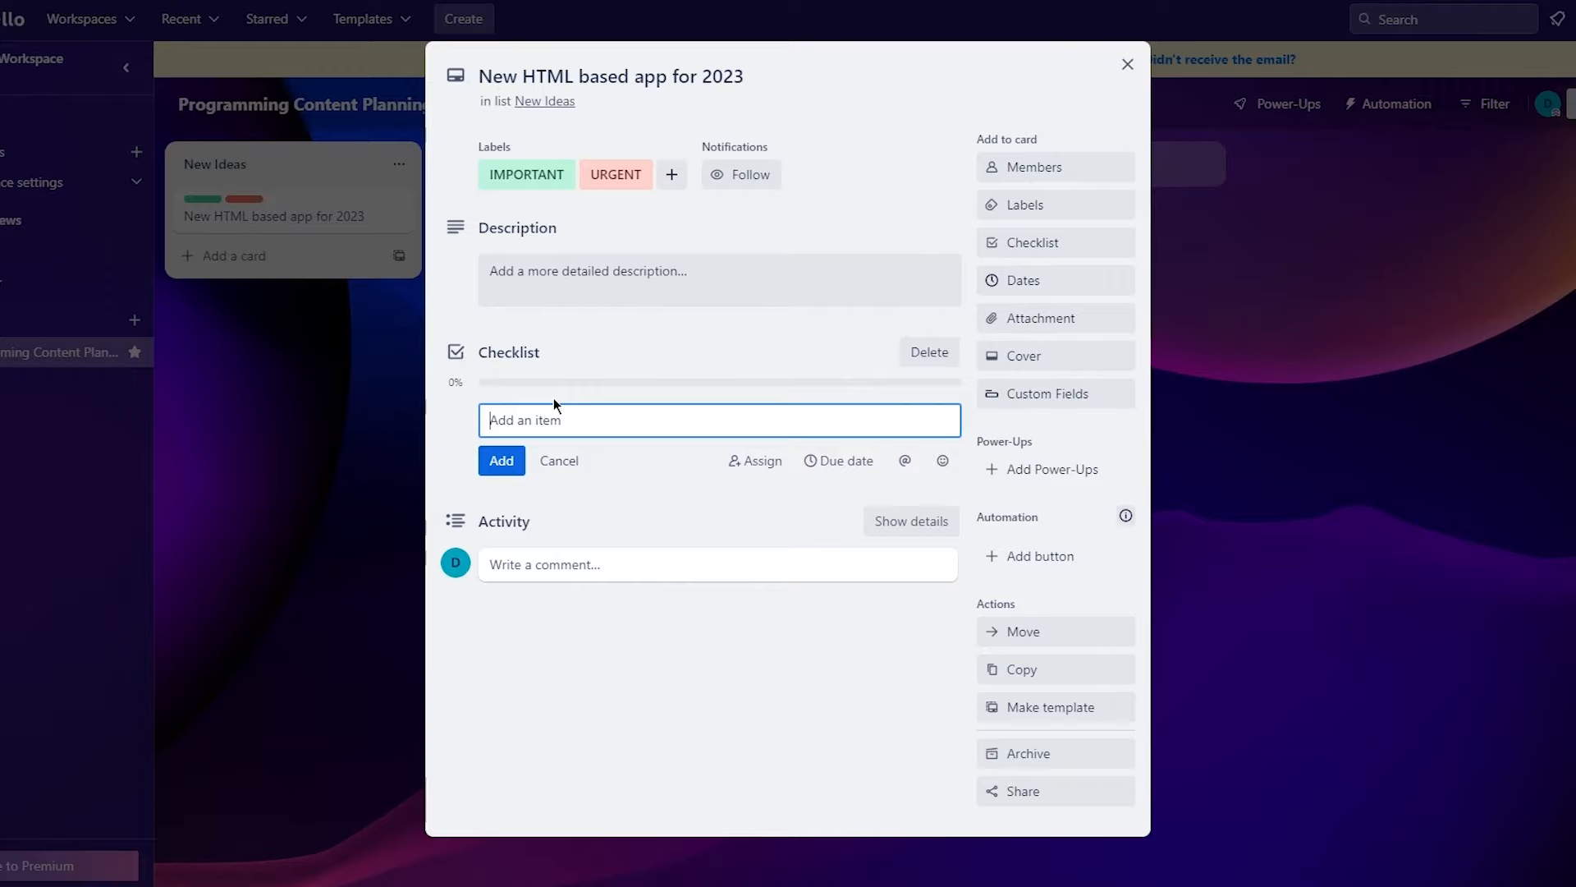
type("Intro")
key("Return")
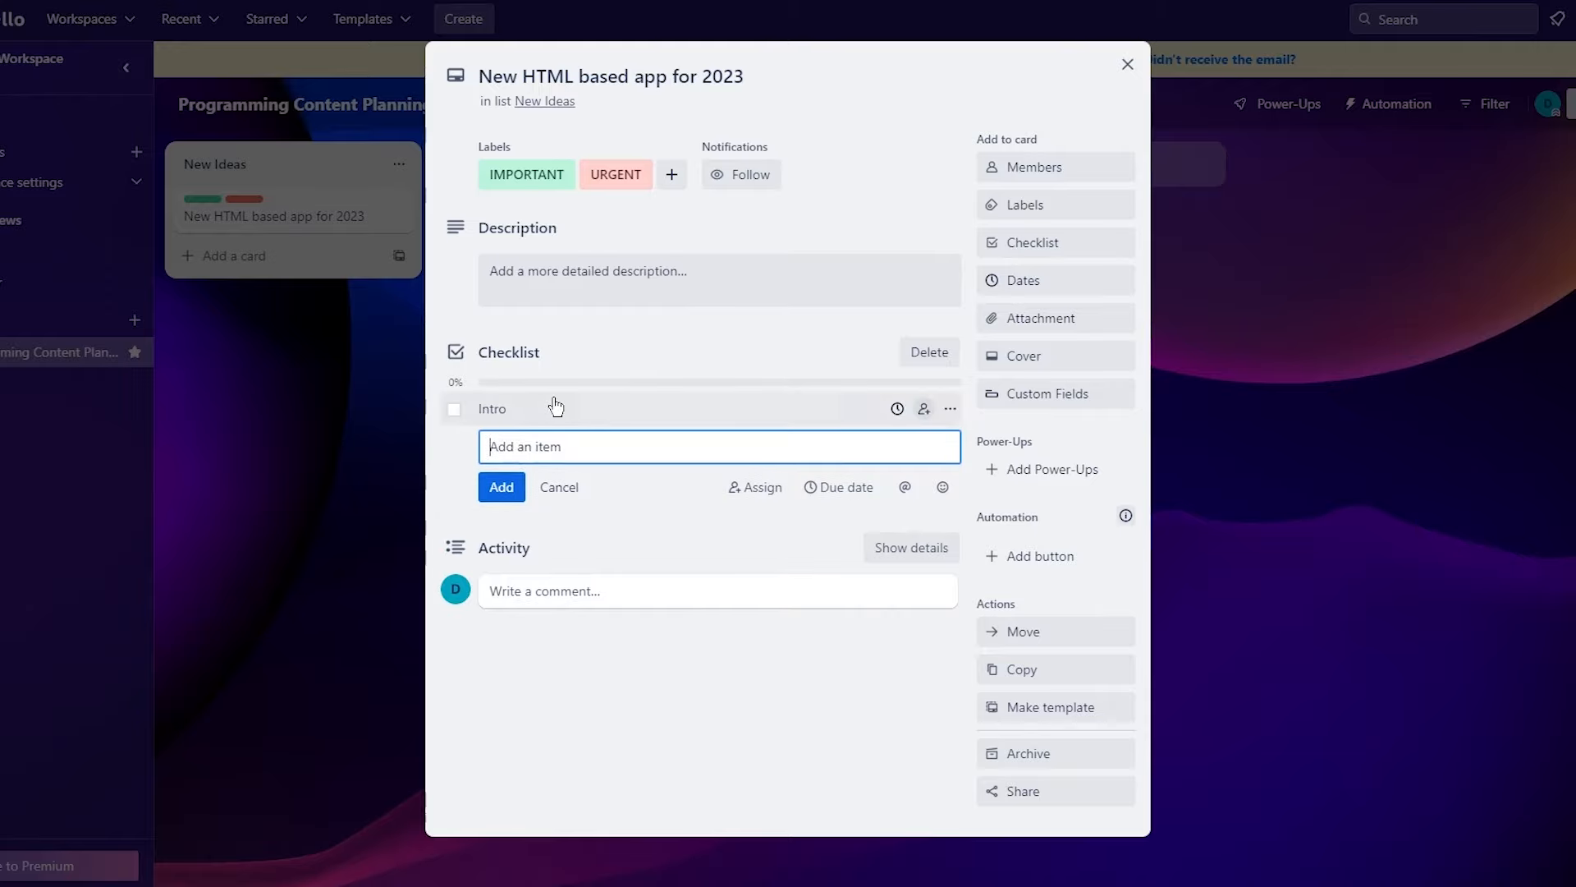
type("Coding")
key("Return")
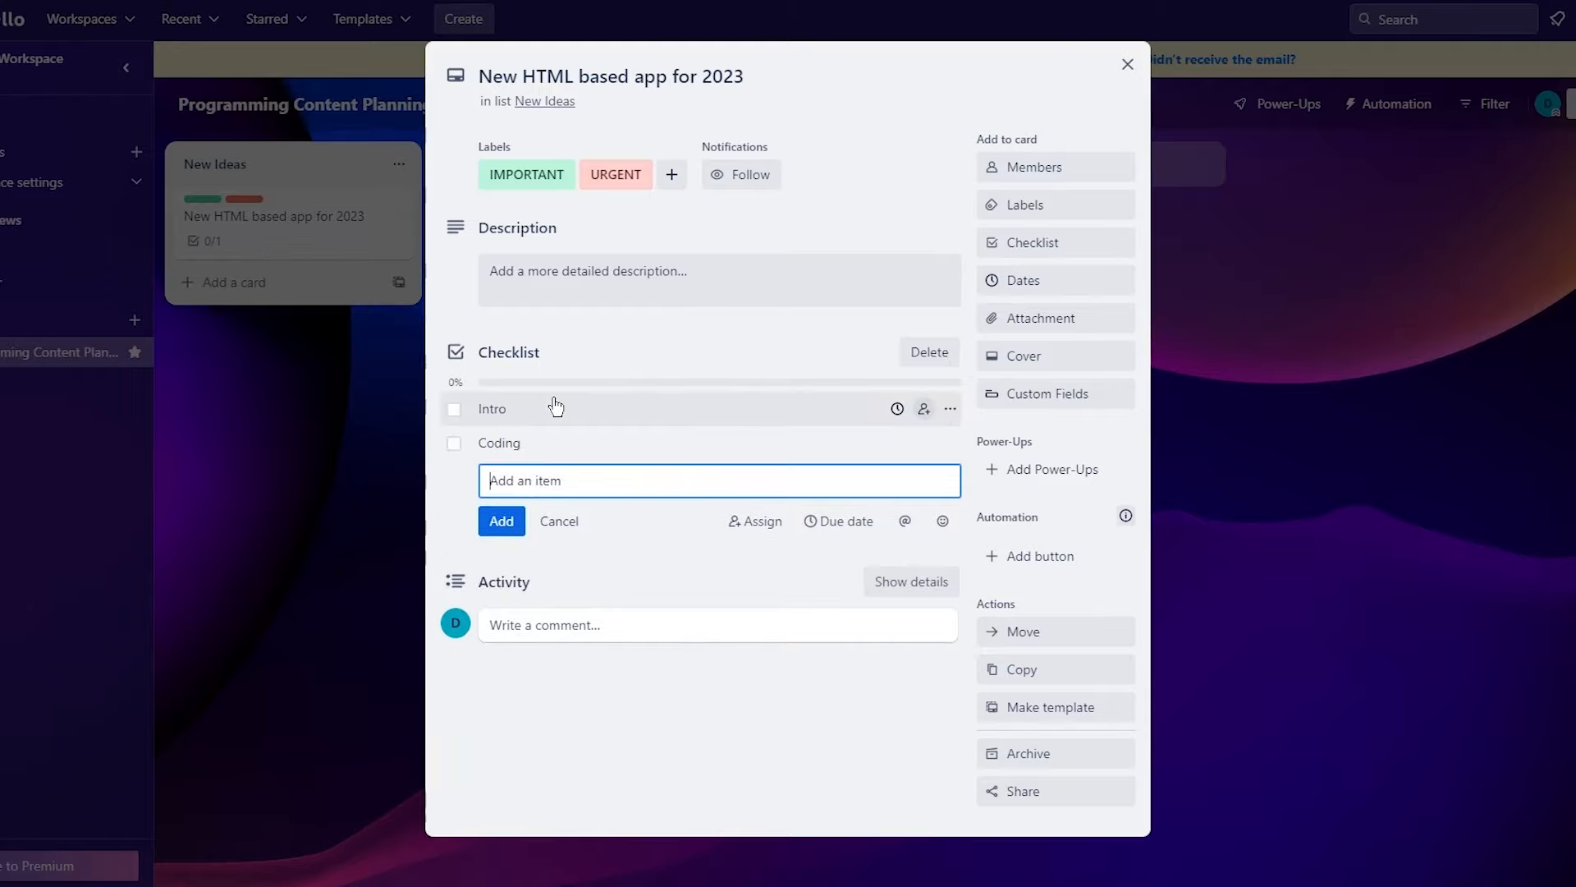
type("Understanding")
key("Return")
type("Implem")
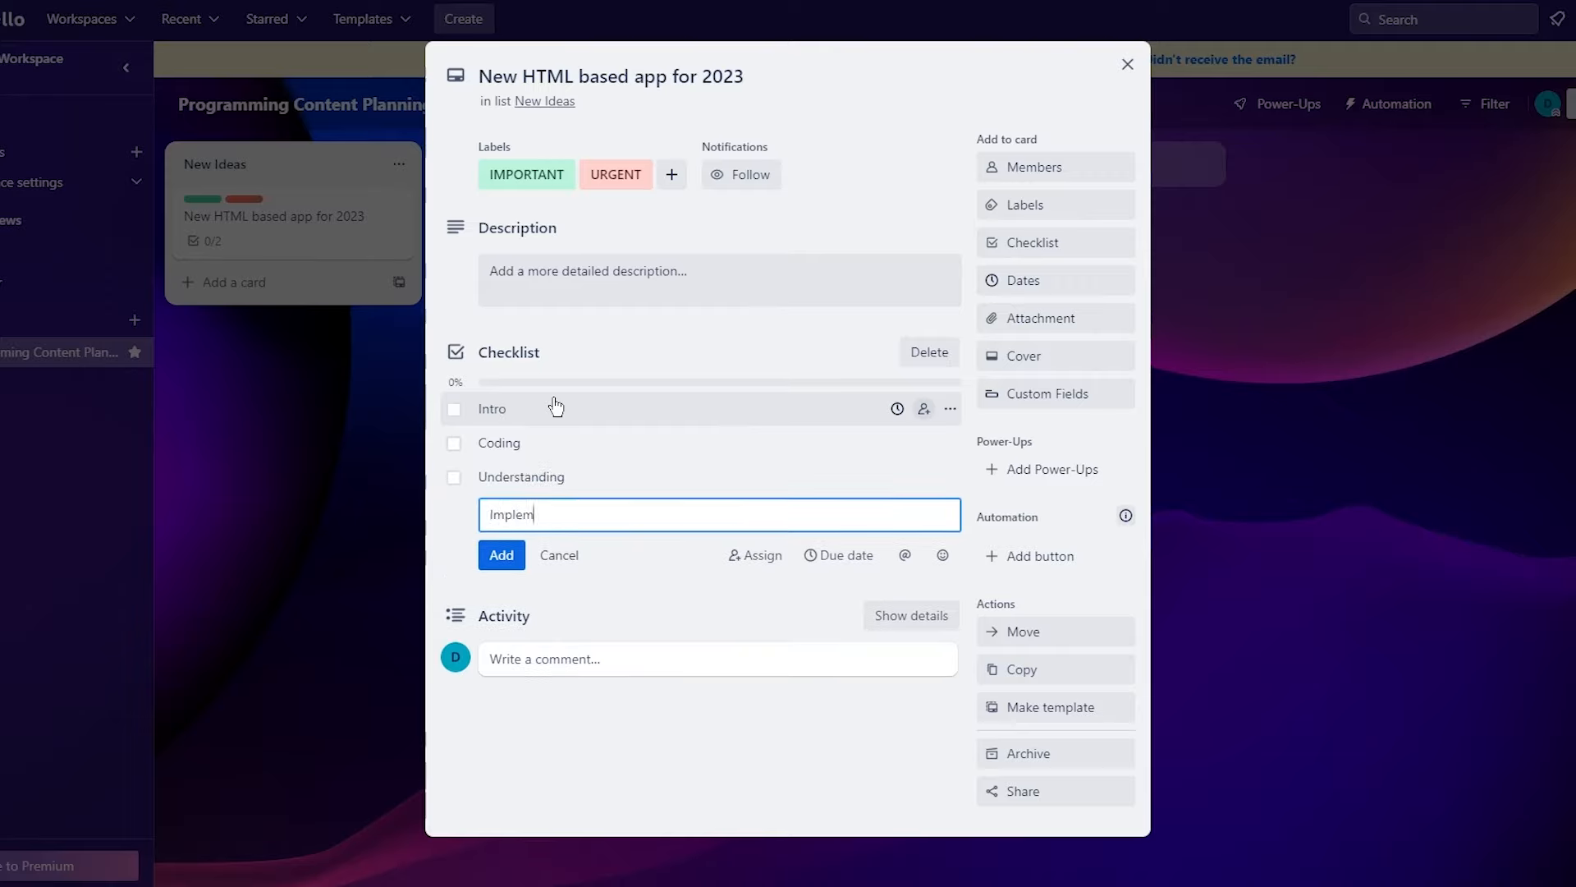
type("entaion")
key("Return")
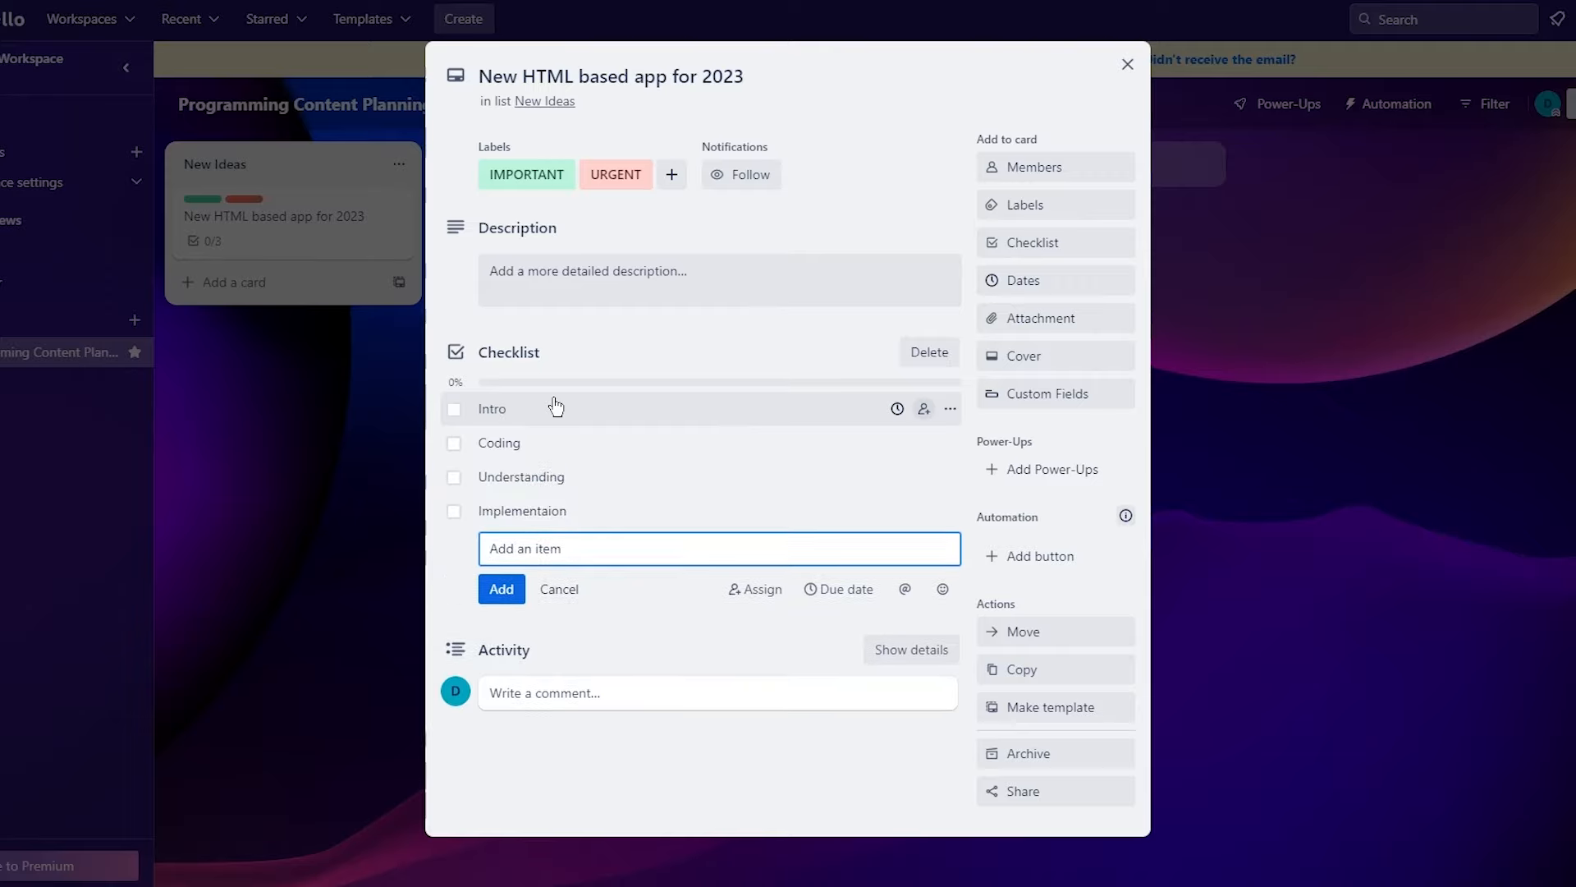
type("Development")
key("Return")
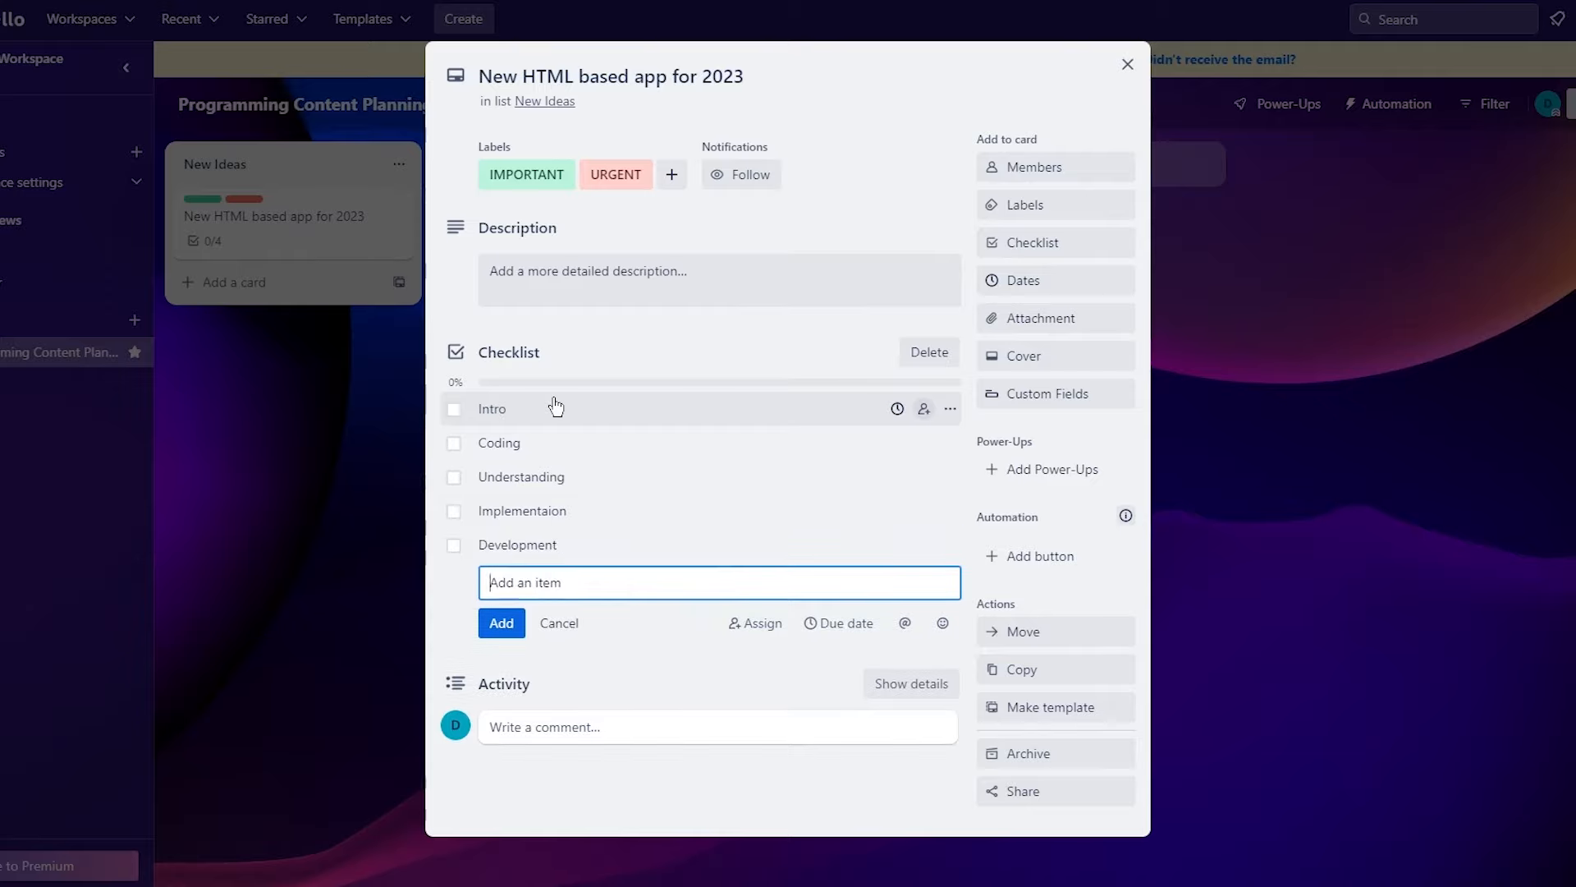
type("Testing")
key("Return")
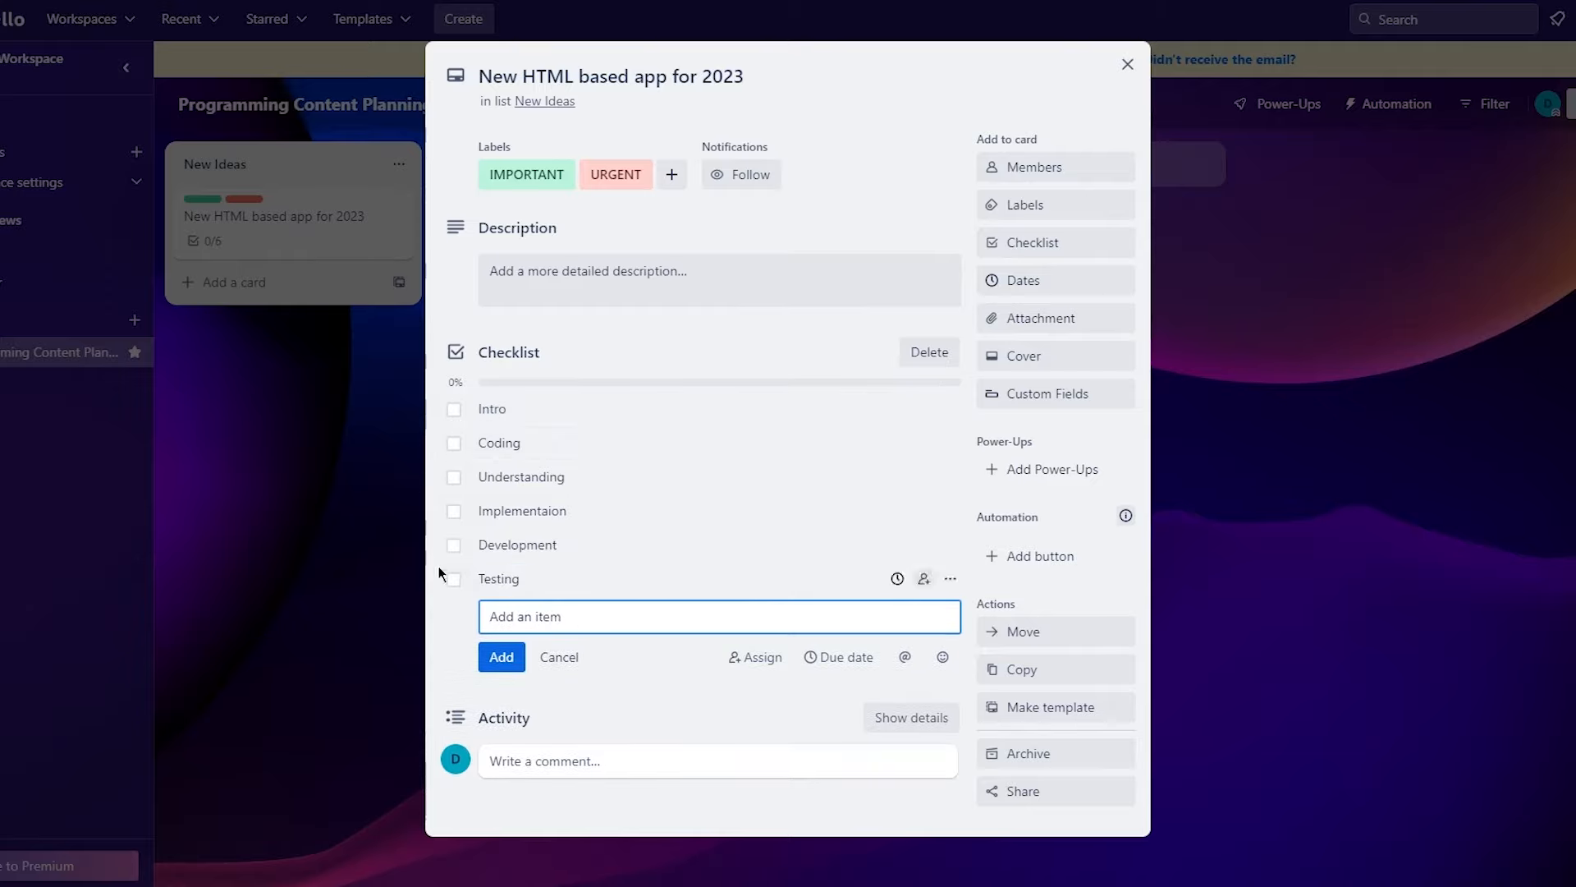
left_click(550, 658)
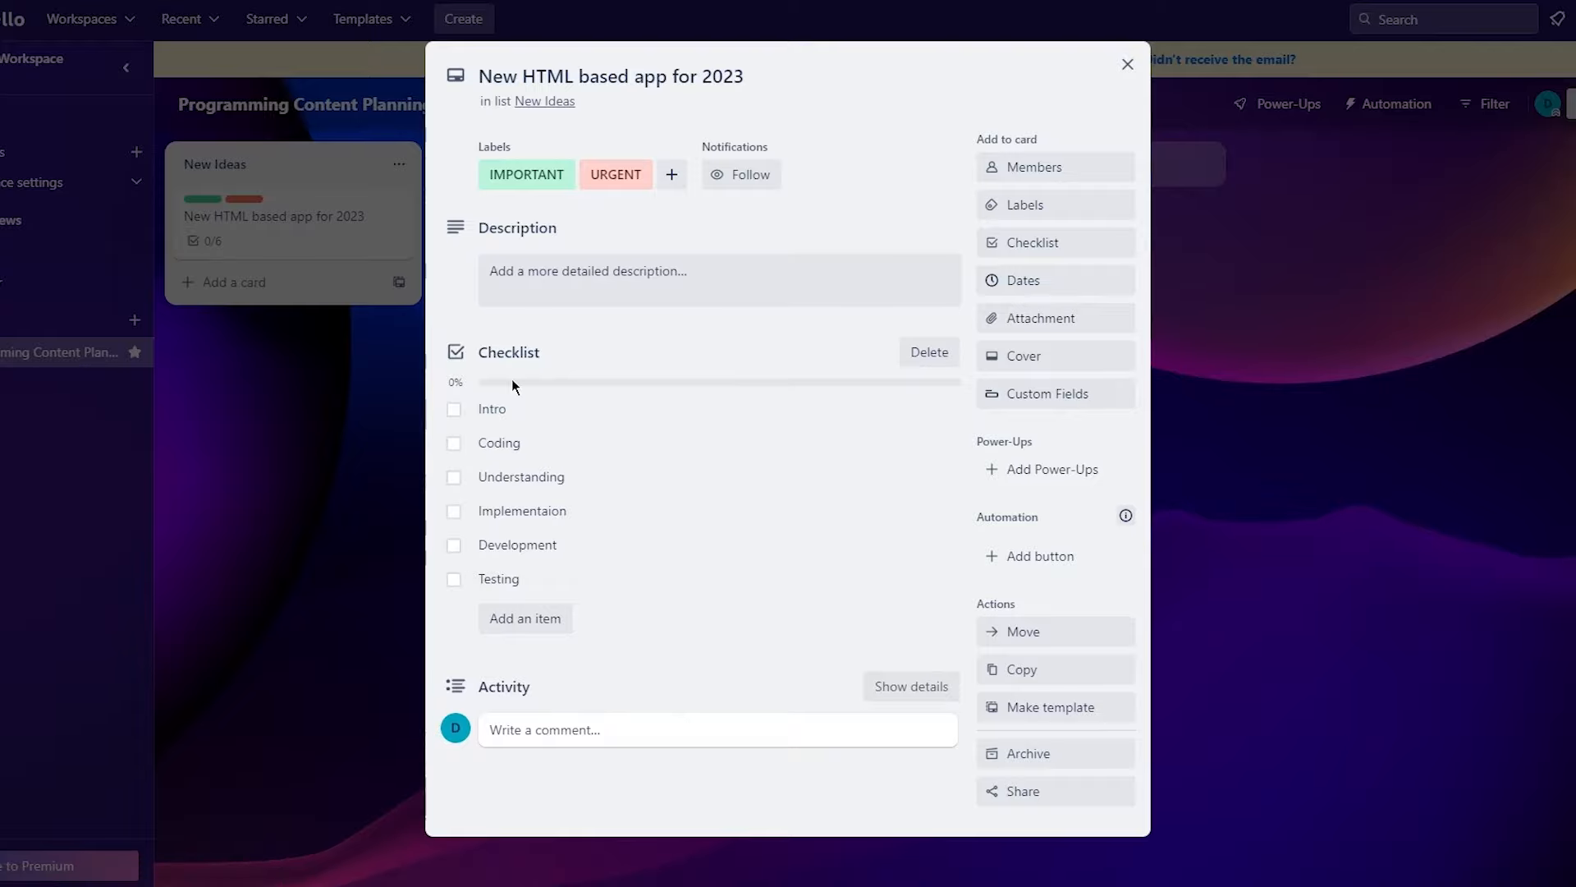
Step: Tick all six checklist items so it reads 6/6, then close the card
left_click(454, 409)
left_click(454, 443)
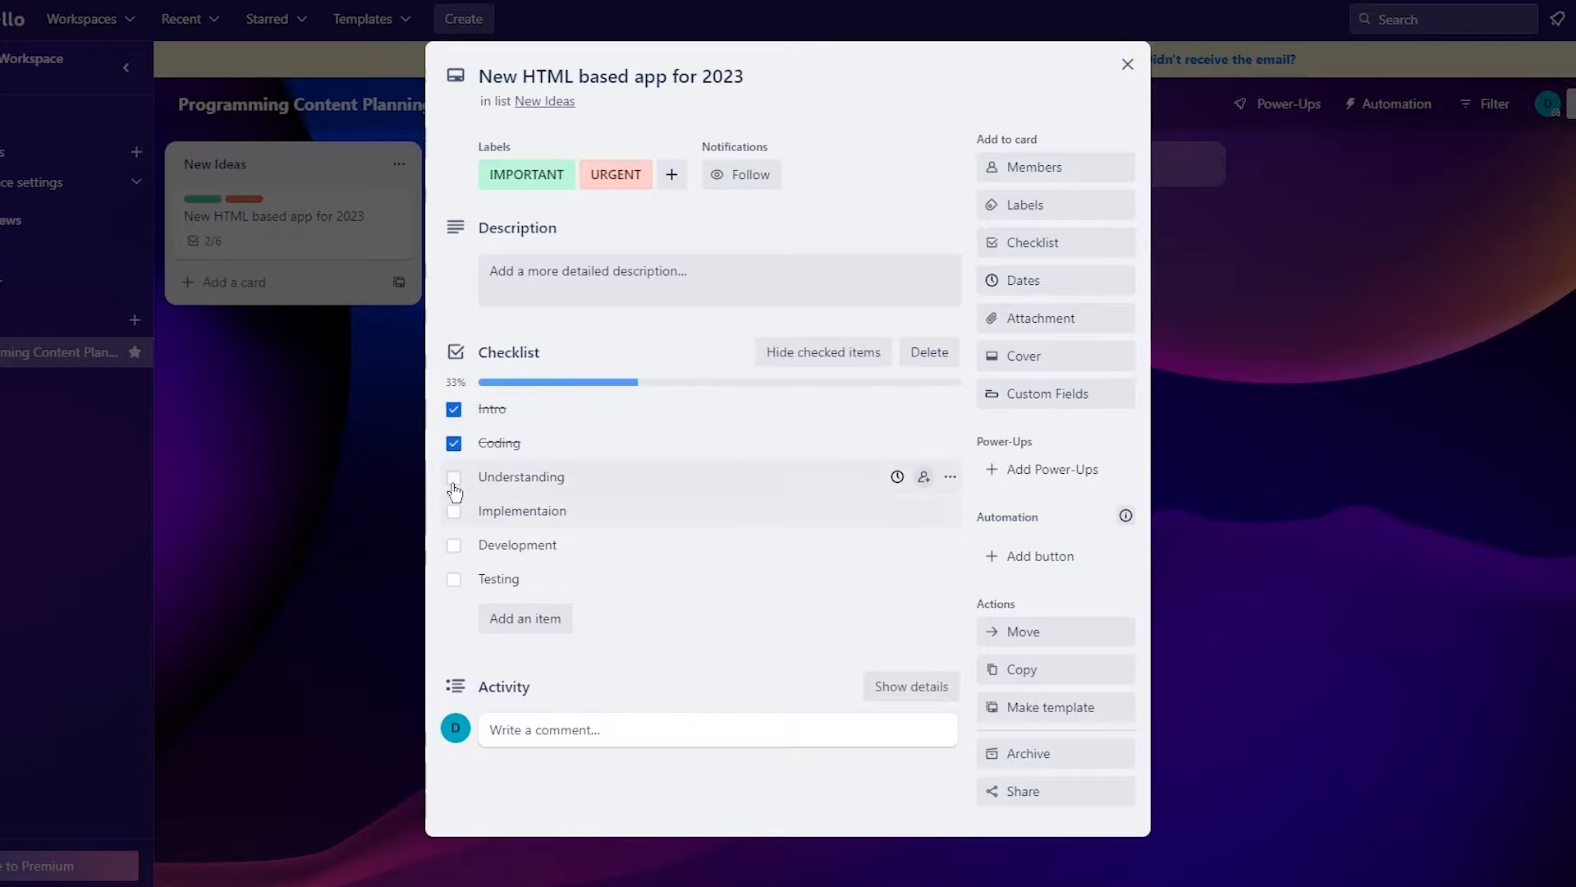
left_click(454, 477)
left_click(454, 511)
left_click(454, 545)
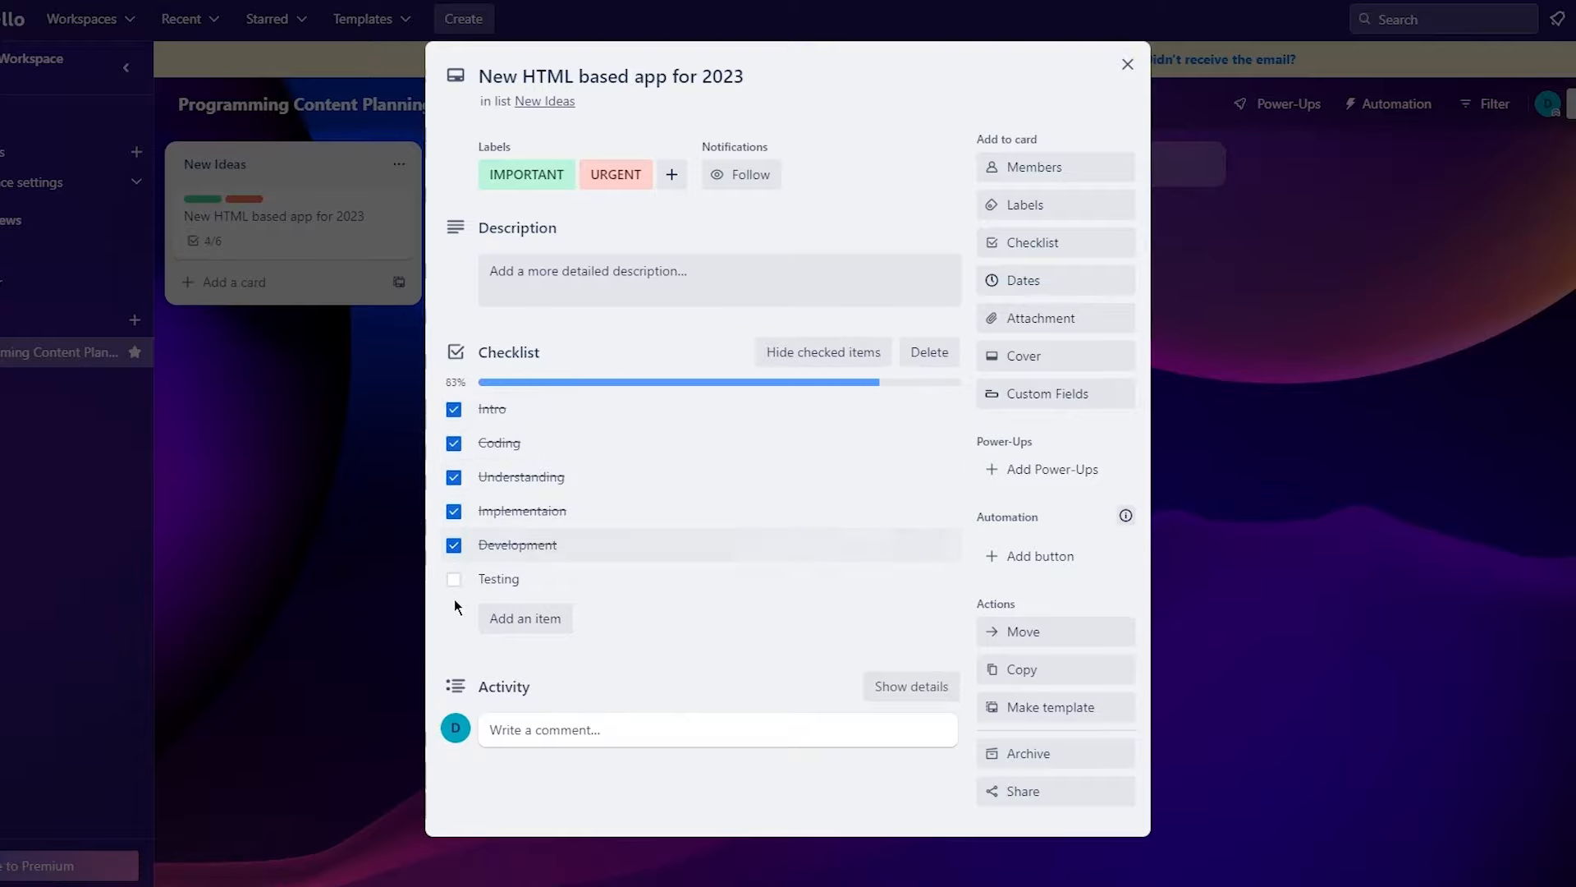
left_click(456, 579)
left_click(454, 545)
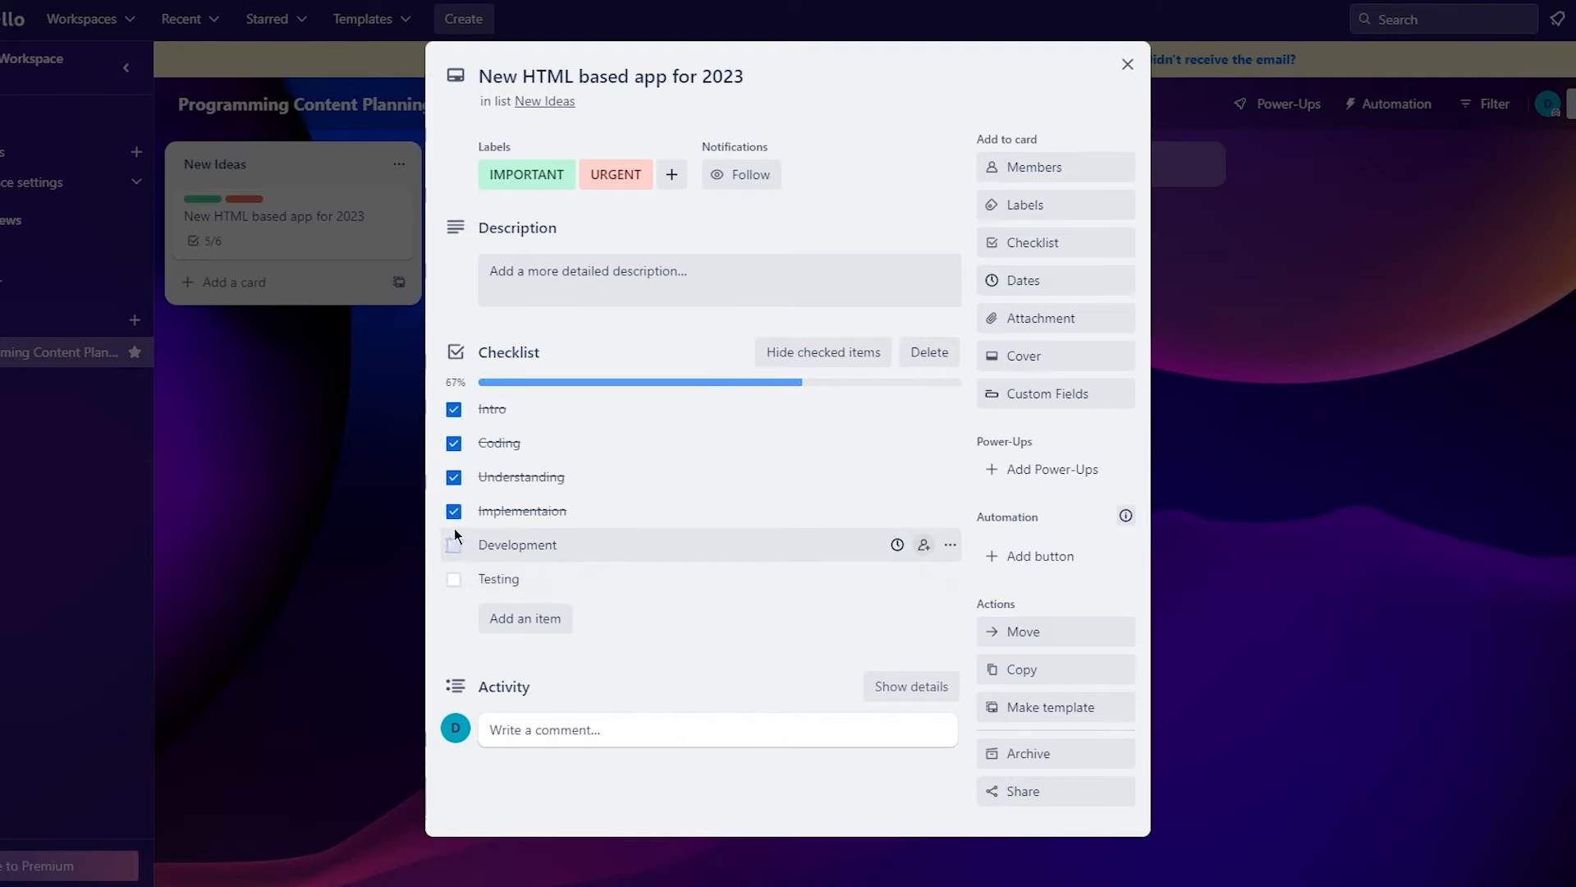
left_click(454, 579)
left_click(454, 545)
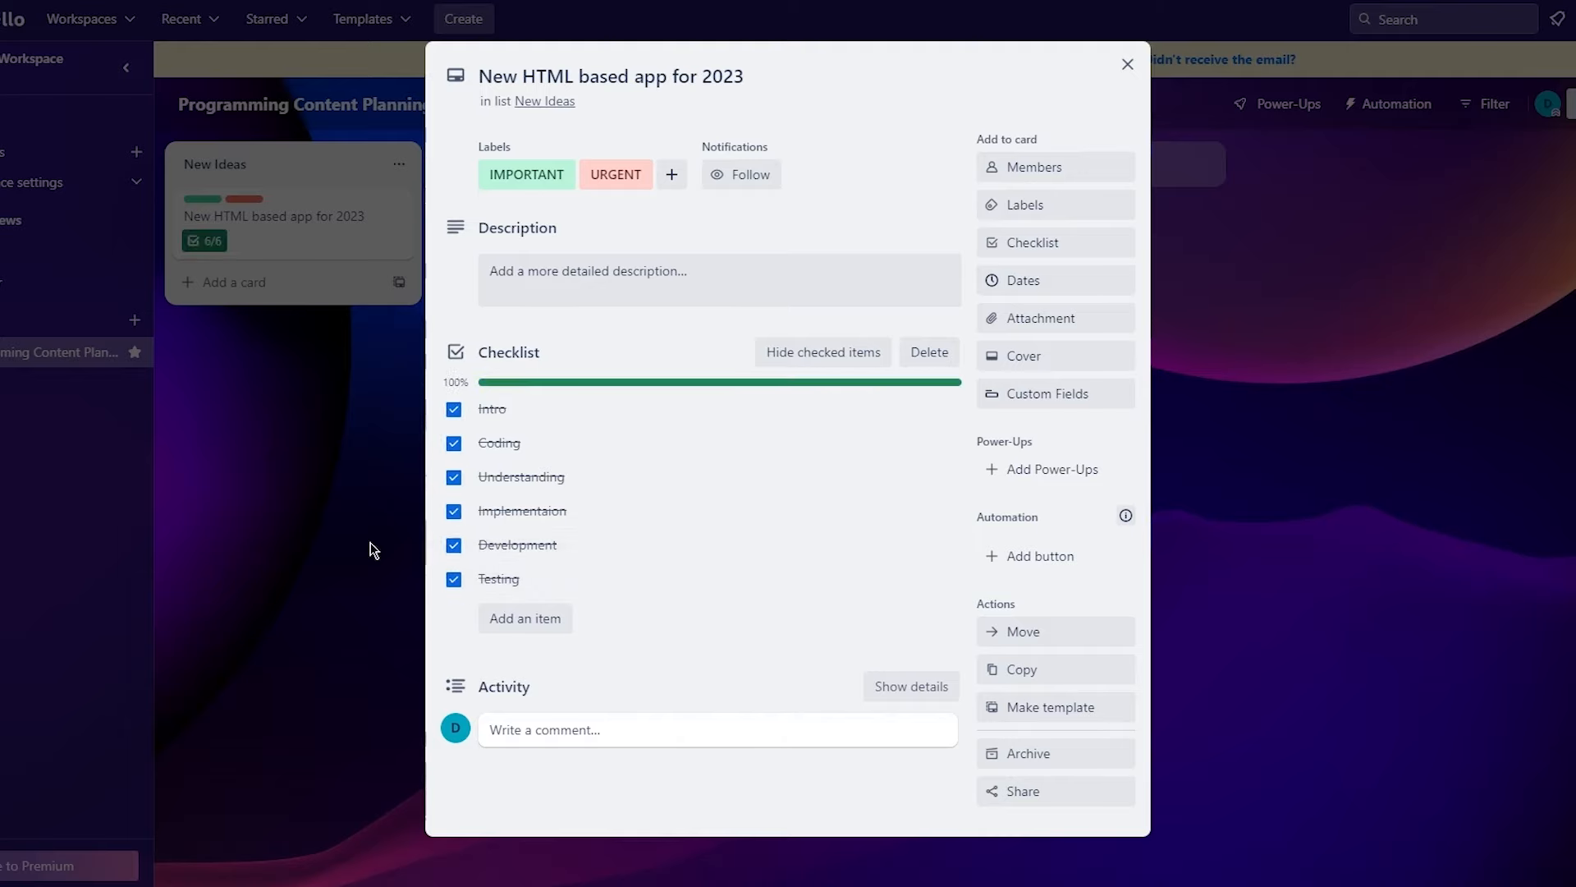
left_click(362, 522)
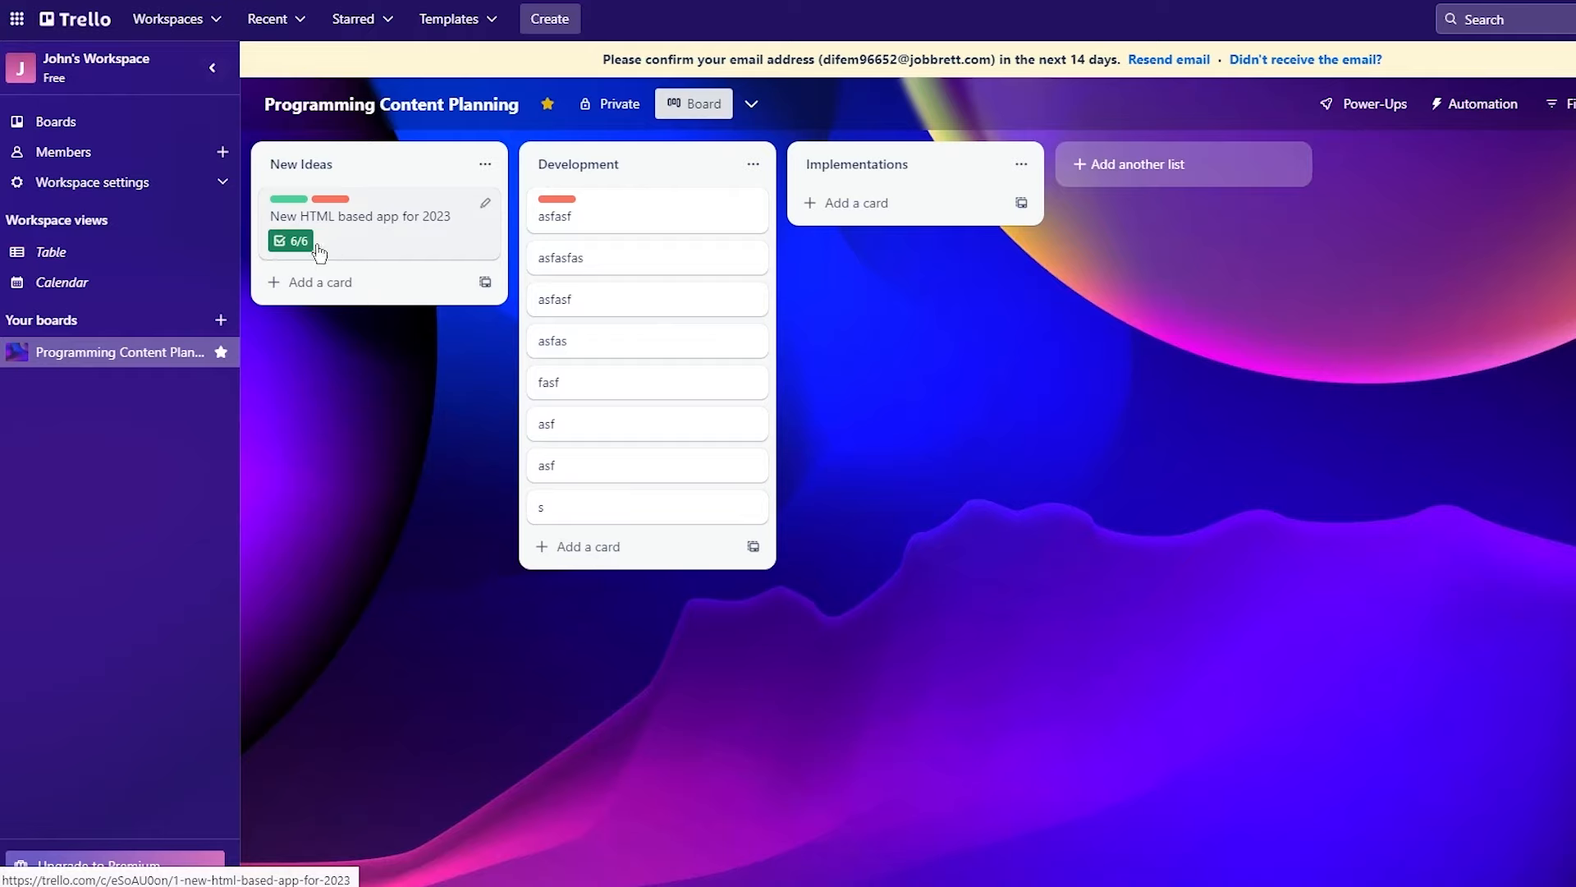
Step: Drag two asfasf cards from Development into New Ideas, then reopen the 'New HTML based app for 2023' card
left_click_drag(614, 300, 386, 279)
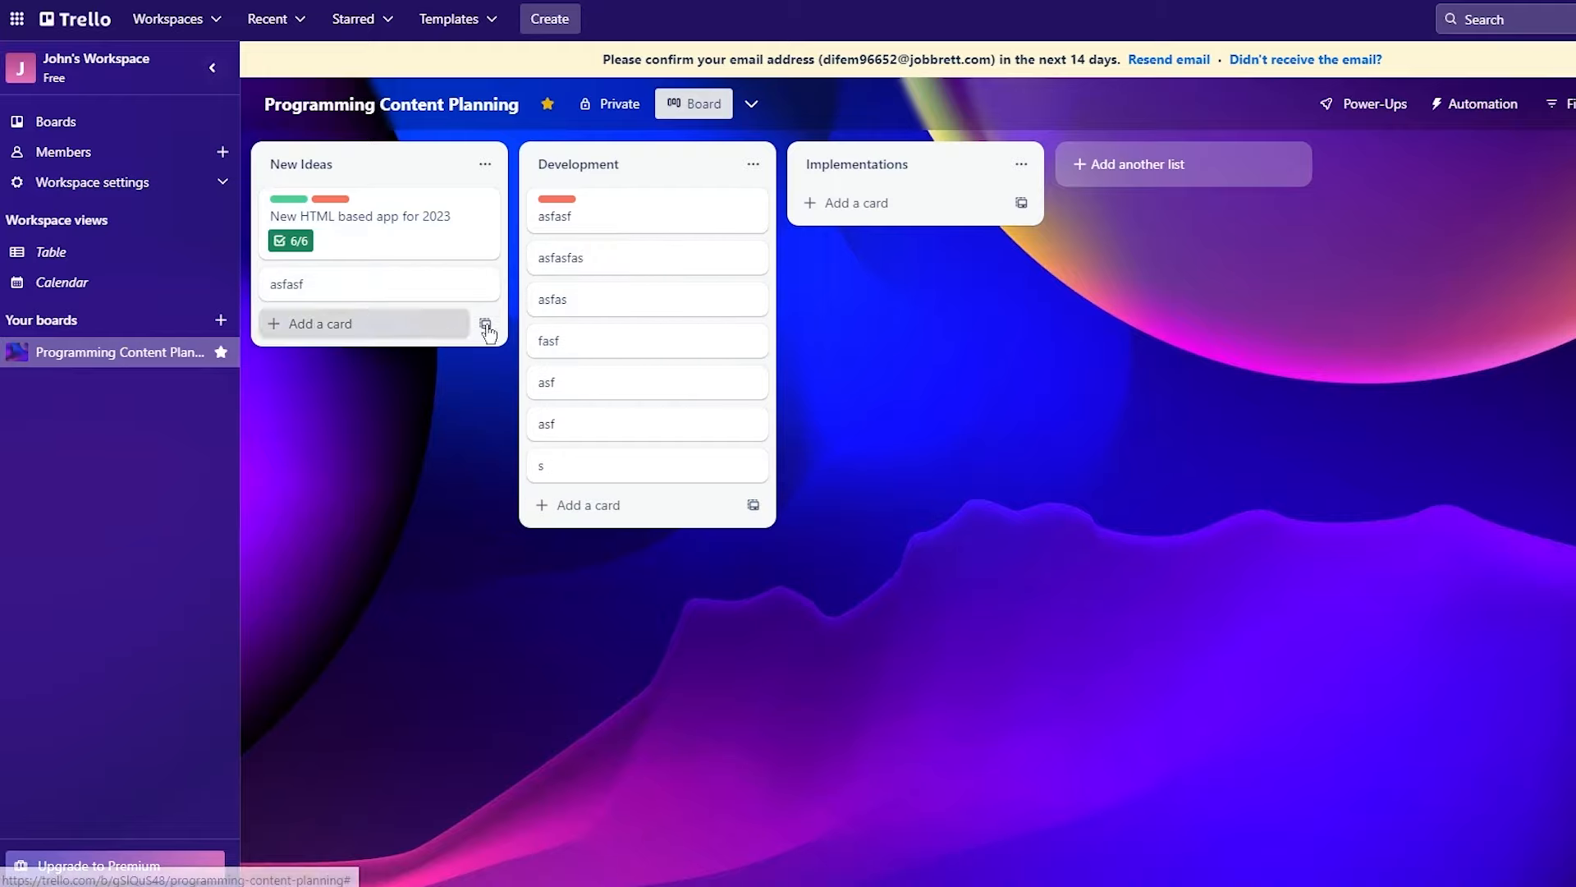
left_click_drag(619, 220, 344, 303)
right_click(341, 336)
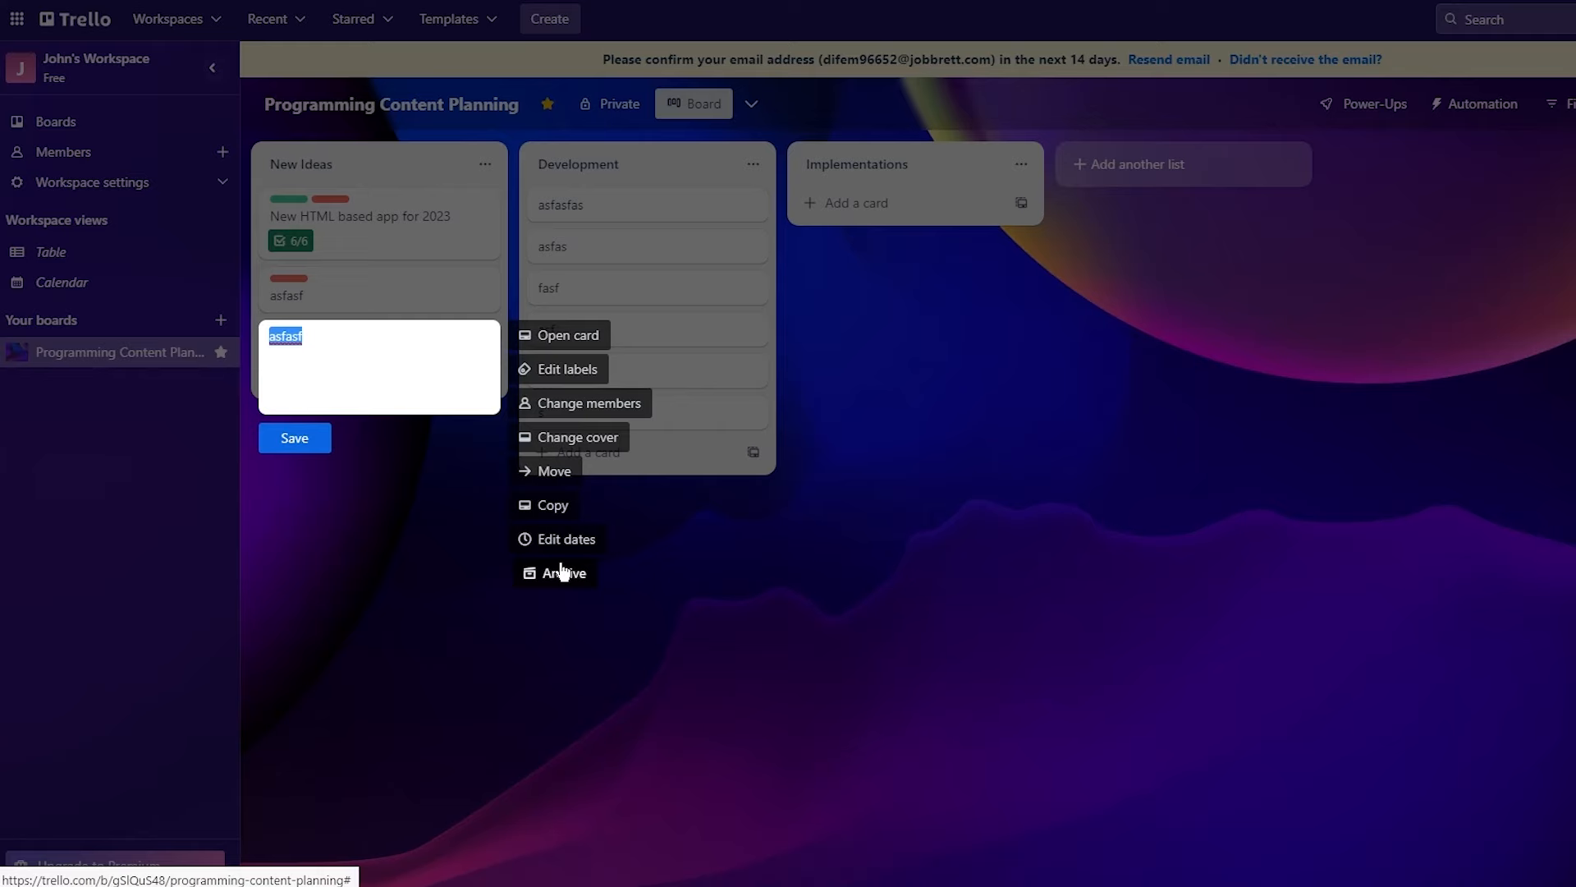
left_click(761, 635)
left_click(391, 221)
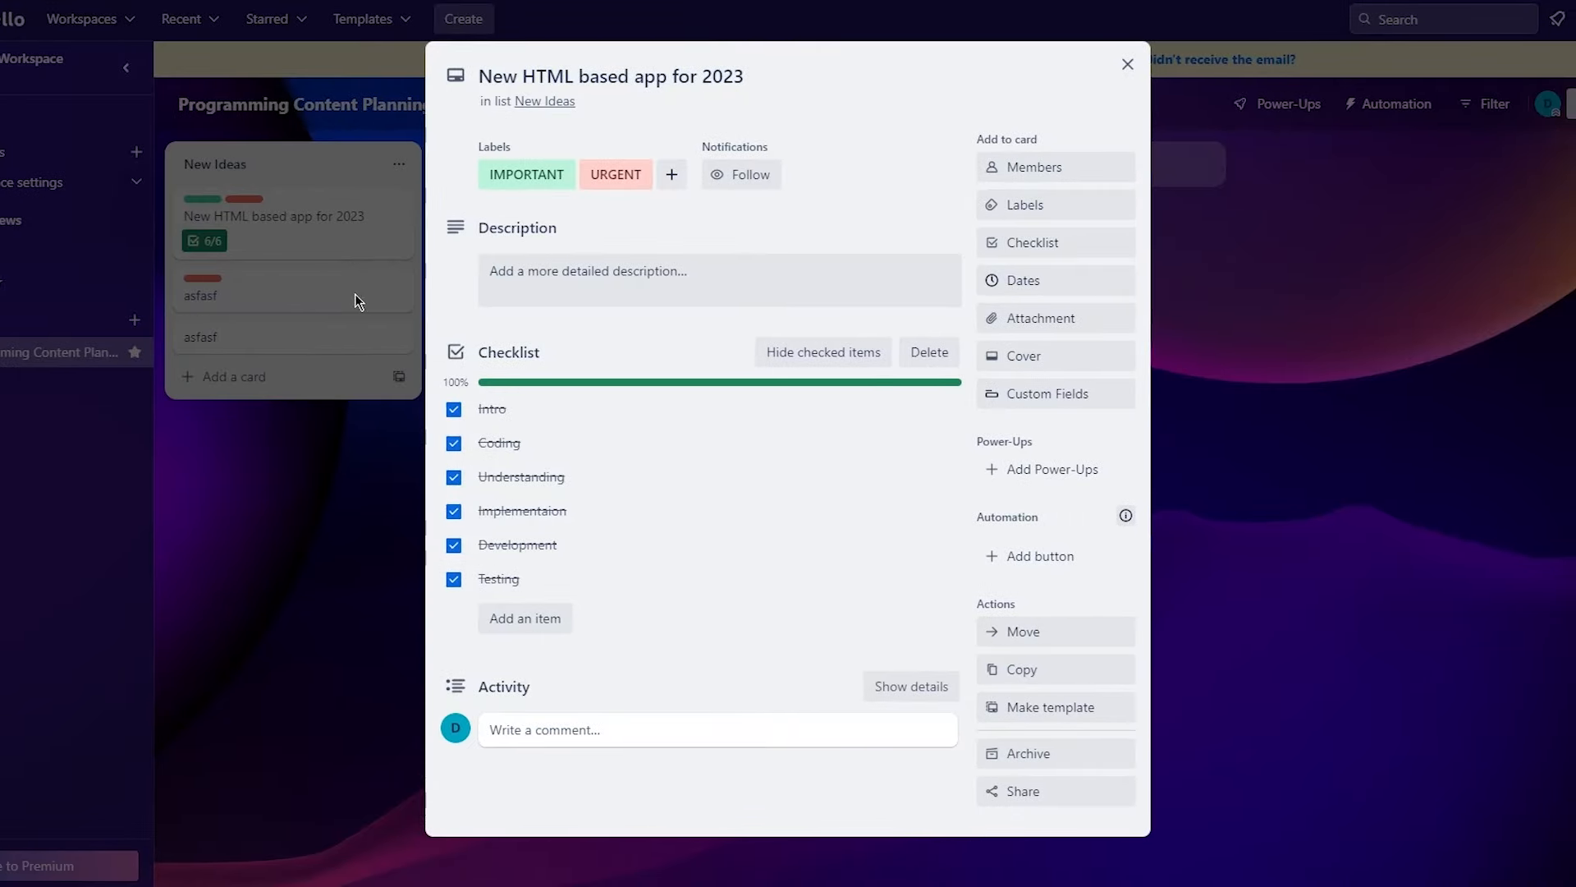
Step: Hide and then show the checked checklist items again, and bring up the card's Dates settings
left_click(825, 364)
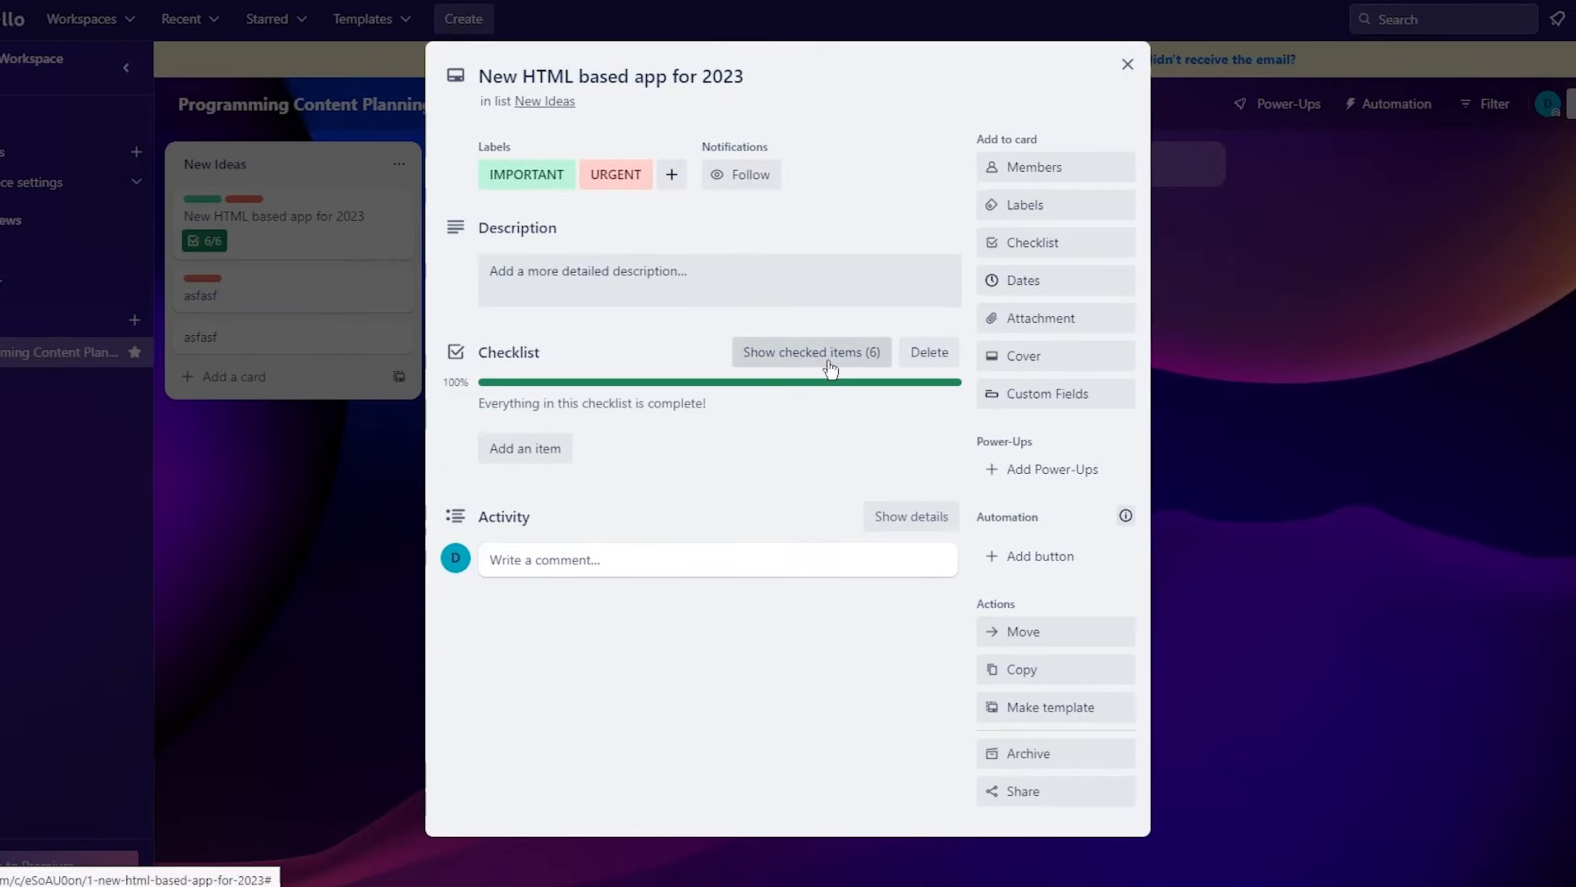
left_click(825, 364)
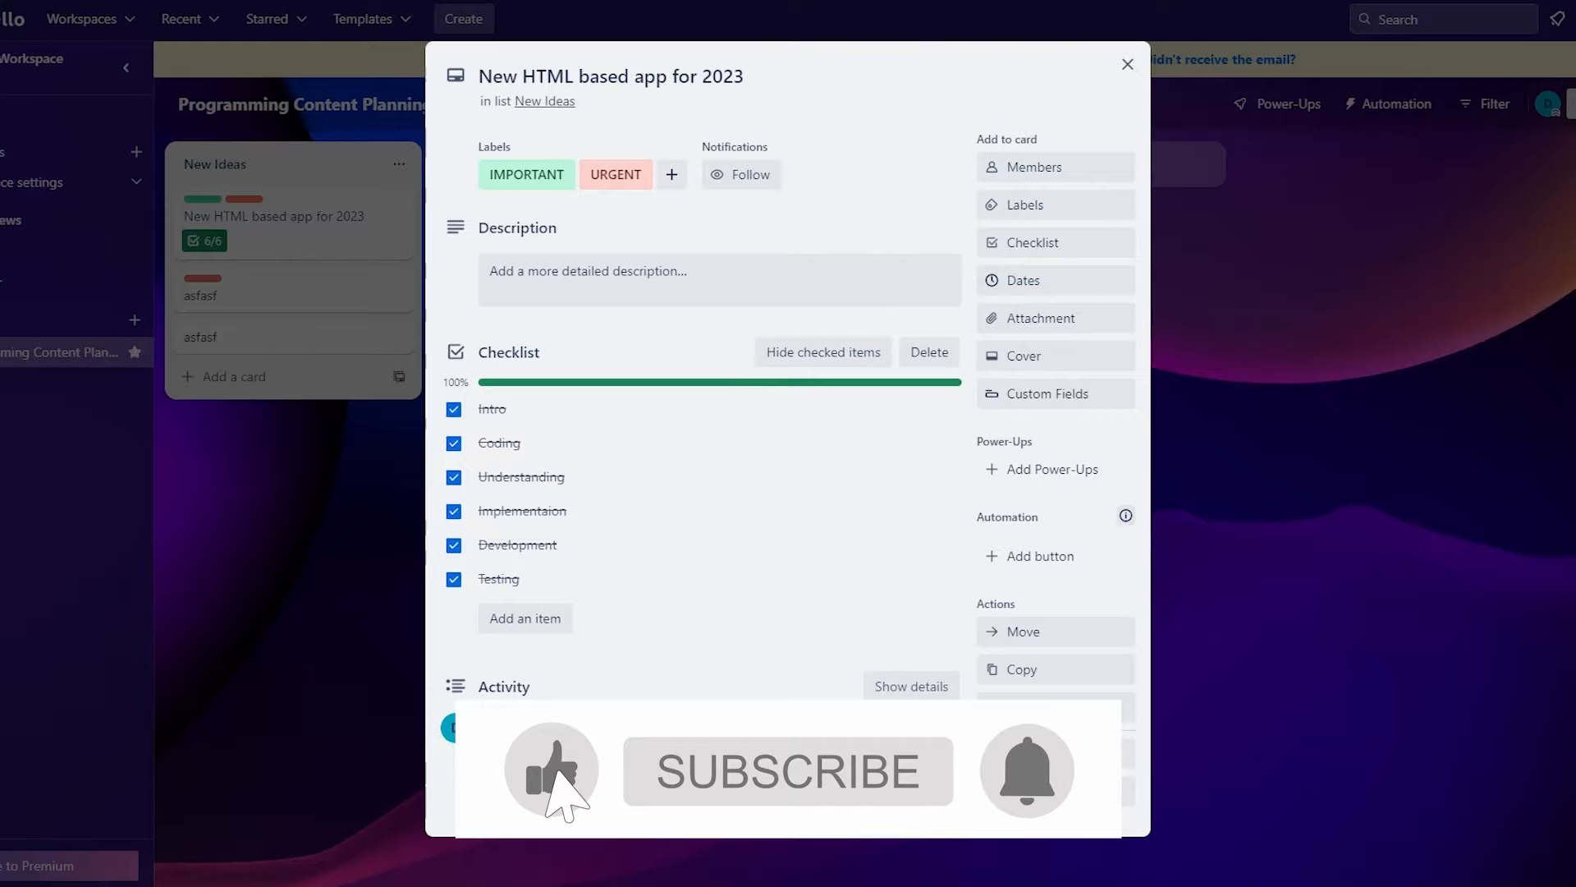
left_click(1008, 281)
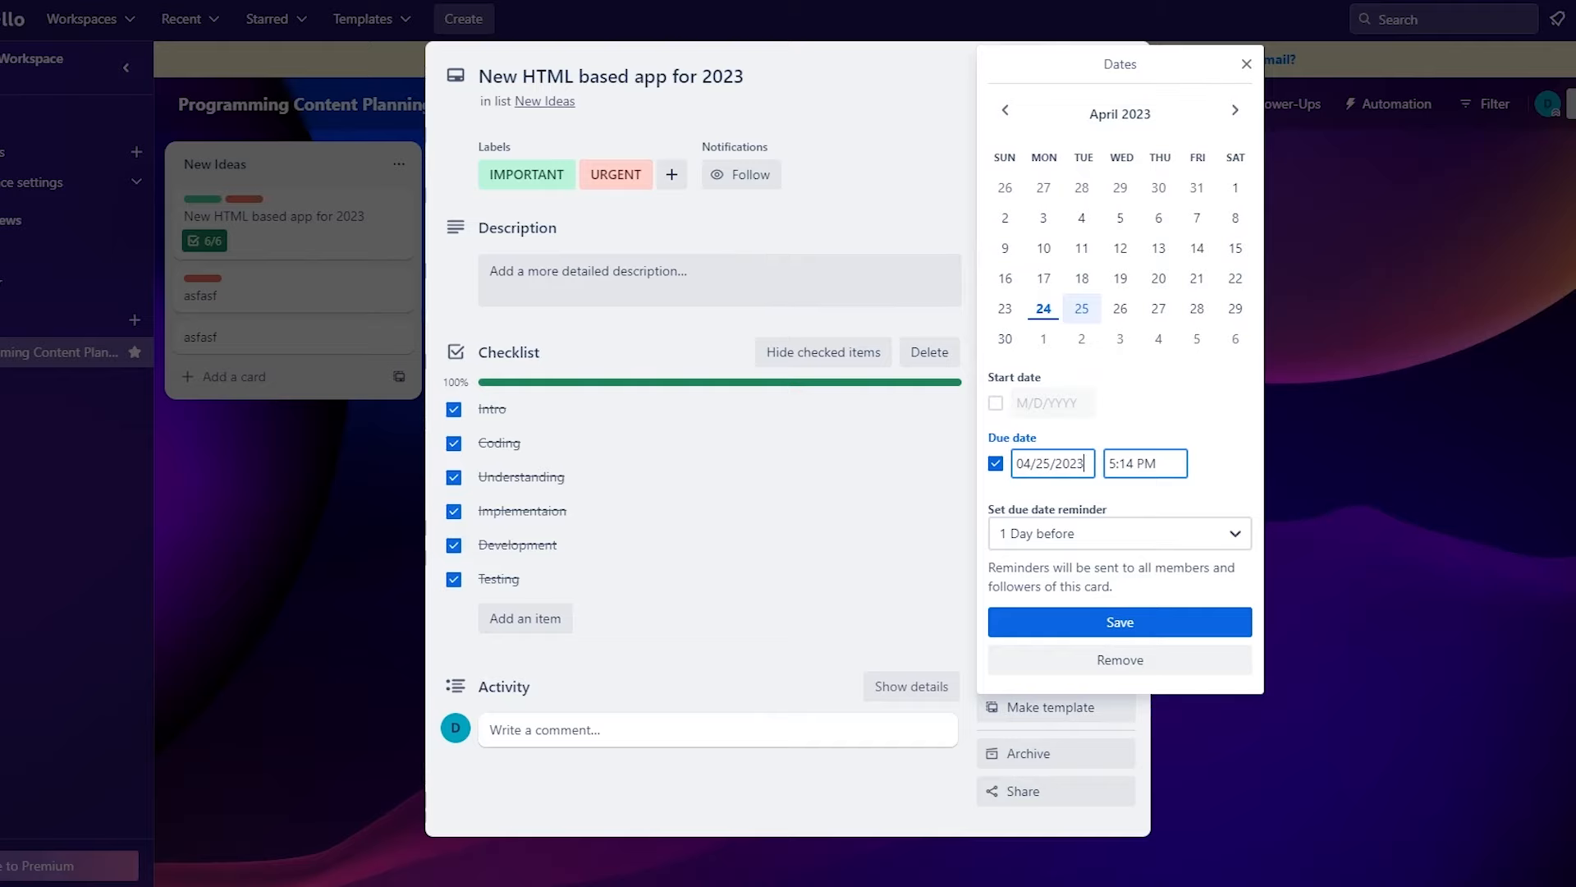
Step: Save a due date of April 24 on the card and close it
key("Return")
left_click(1044, 308)
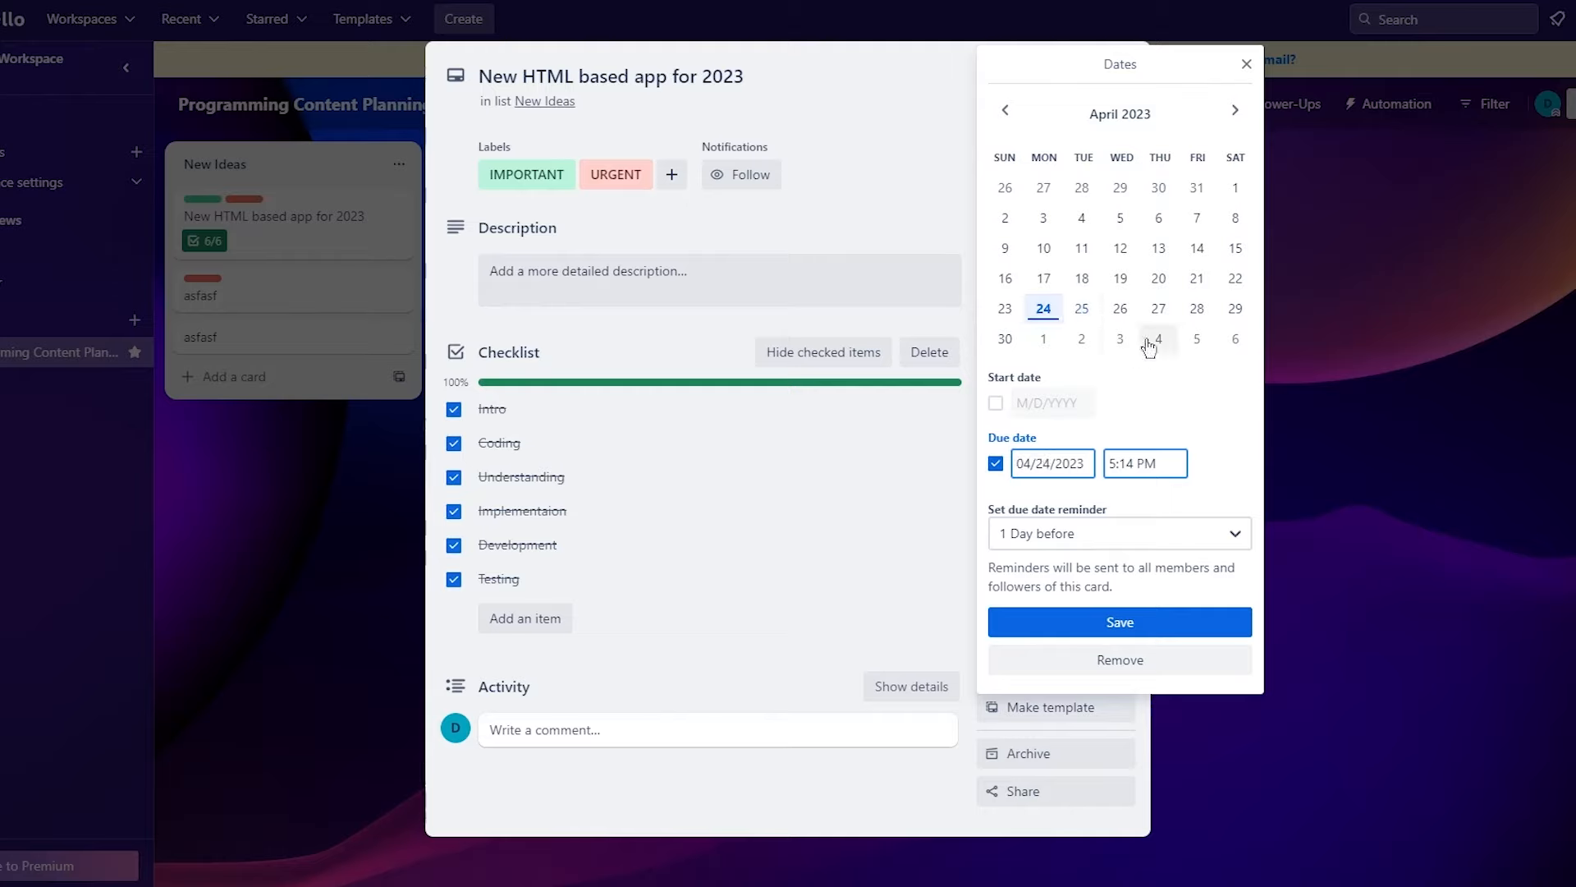
left_click(1082, 632)
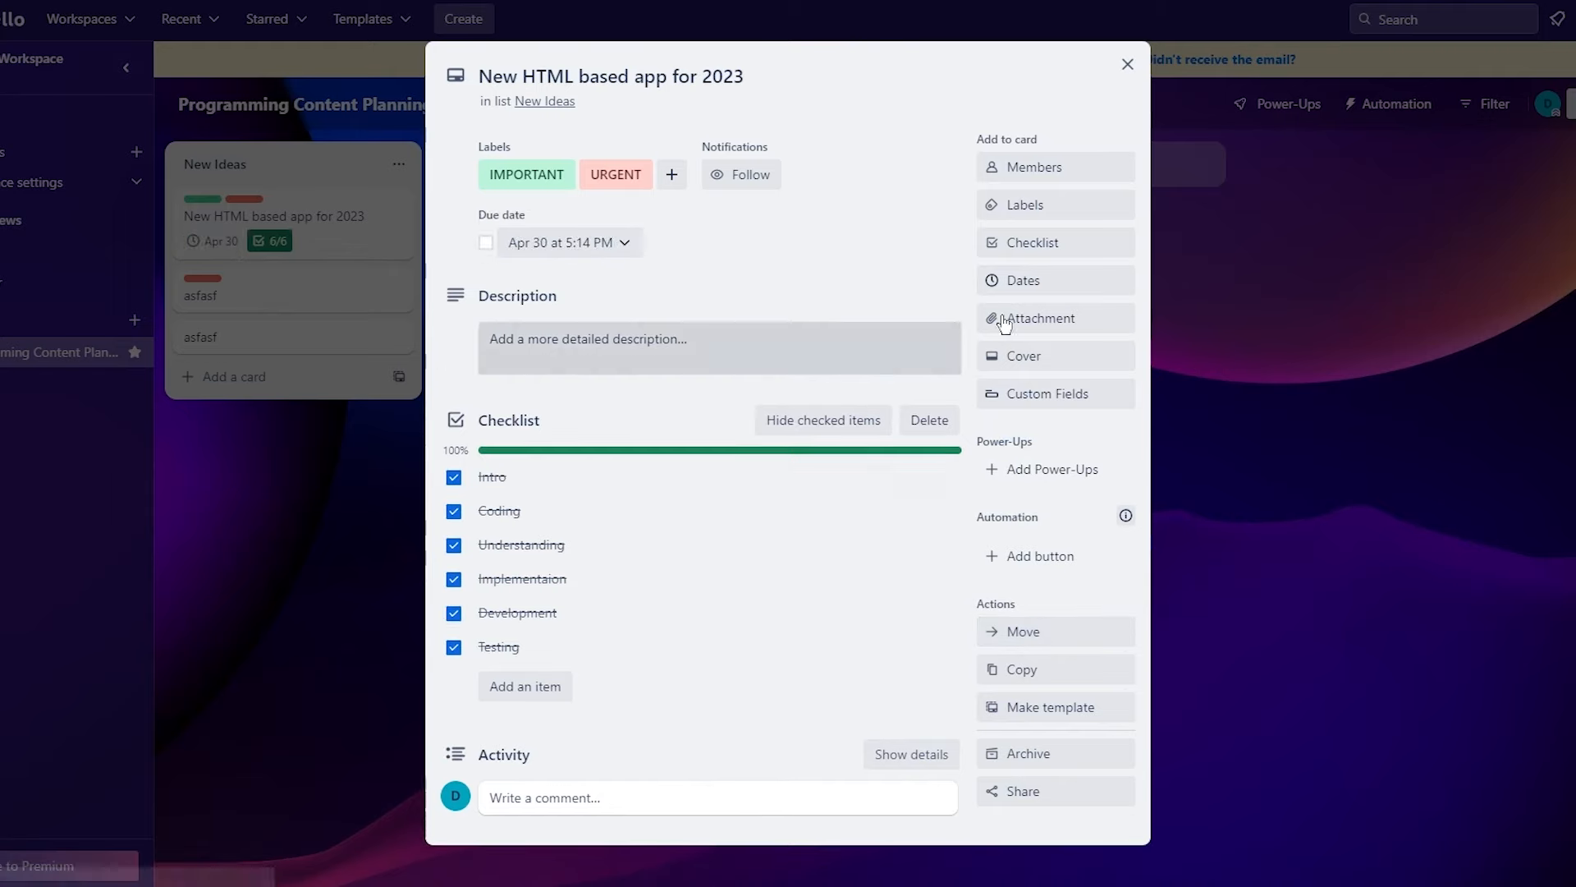
left_click(1272, 369)
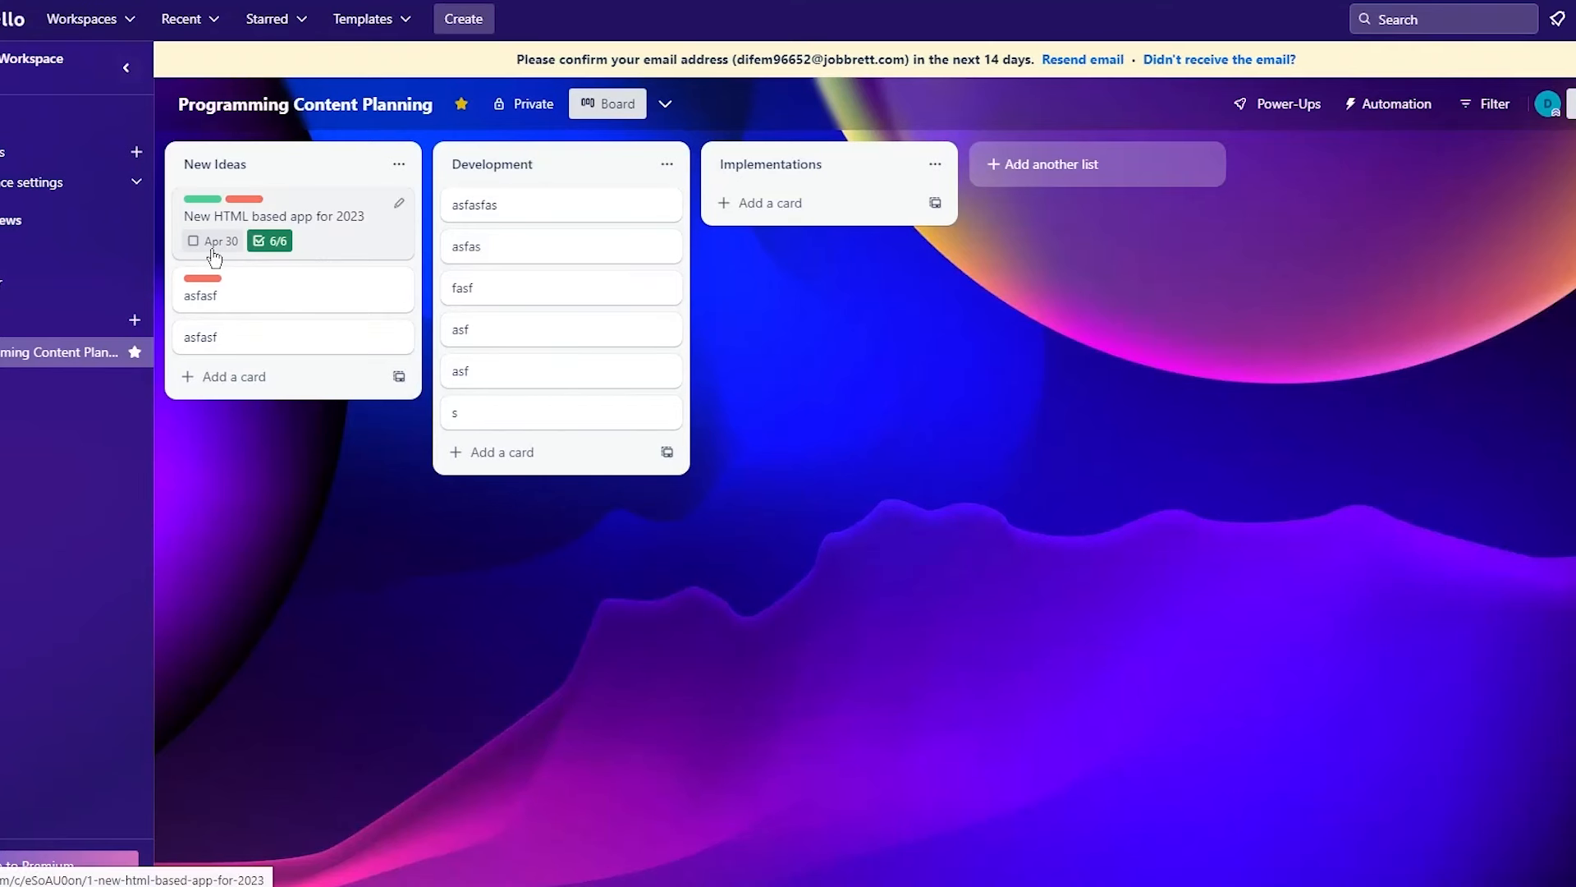
Step: Reopen the card and change its due date to April 30 at 5:14 PM
mouse_move(210, 257)
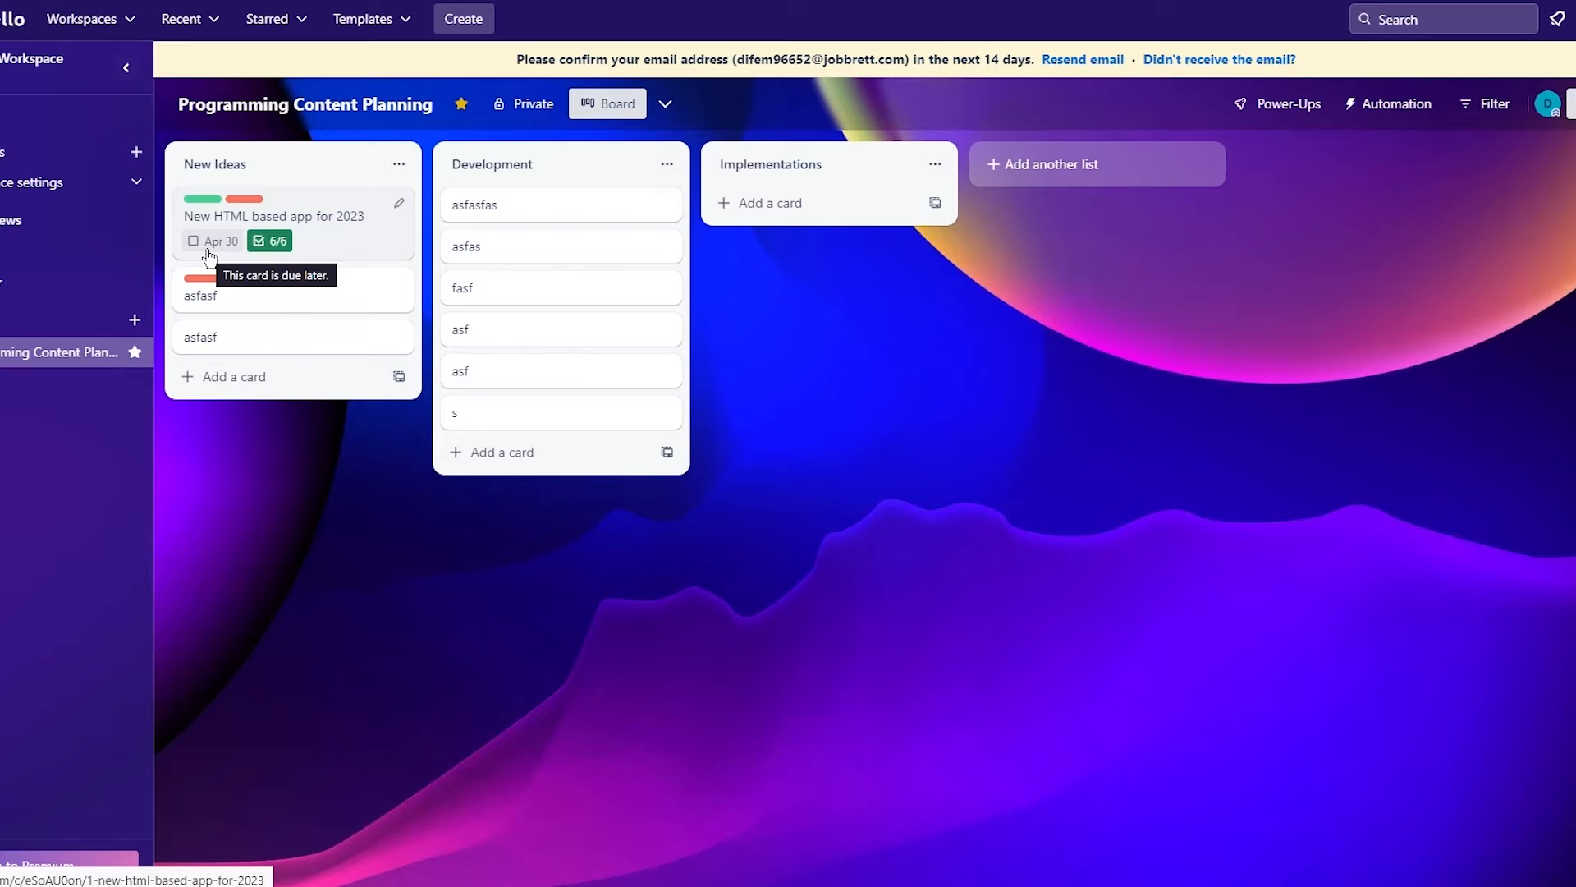
left_click(228, 228)
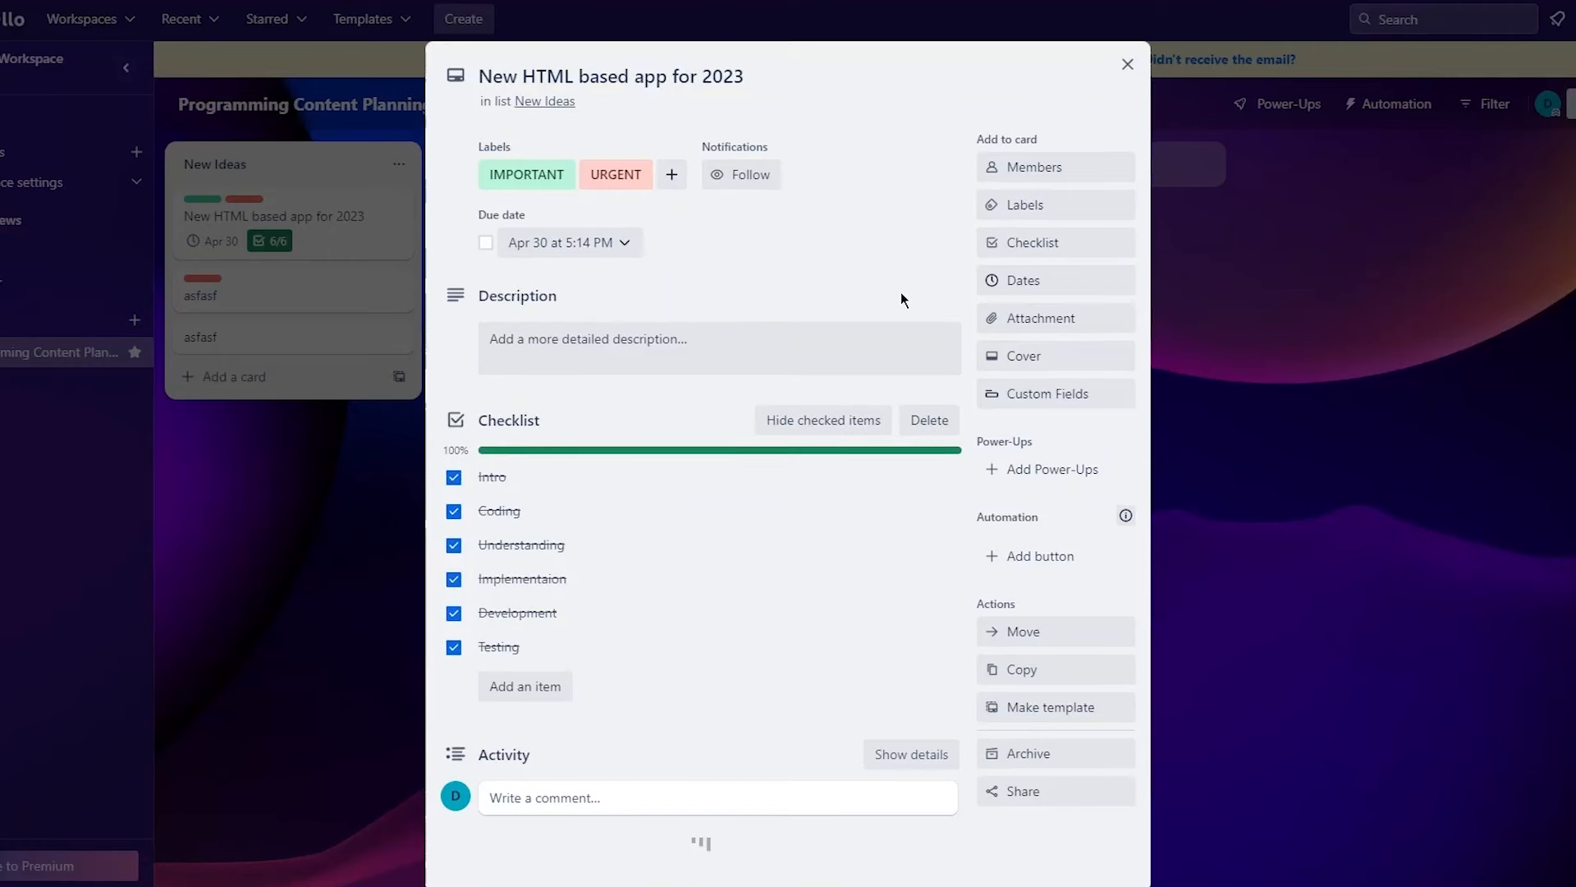
left_click(1021, 277)
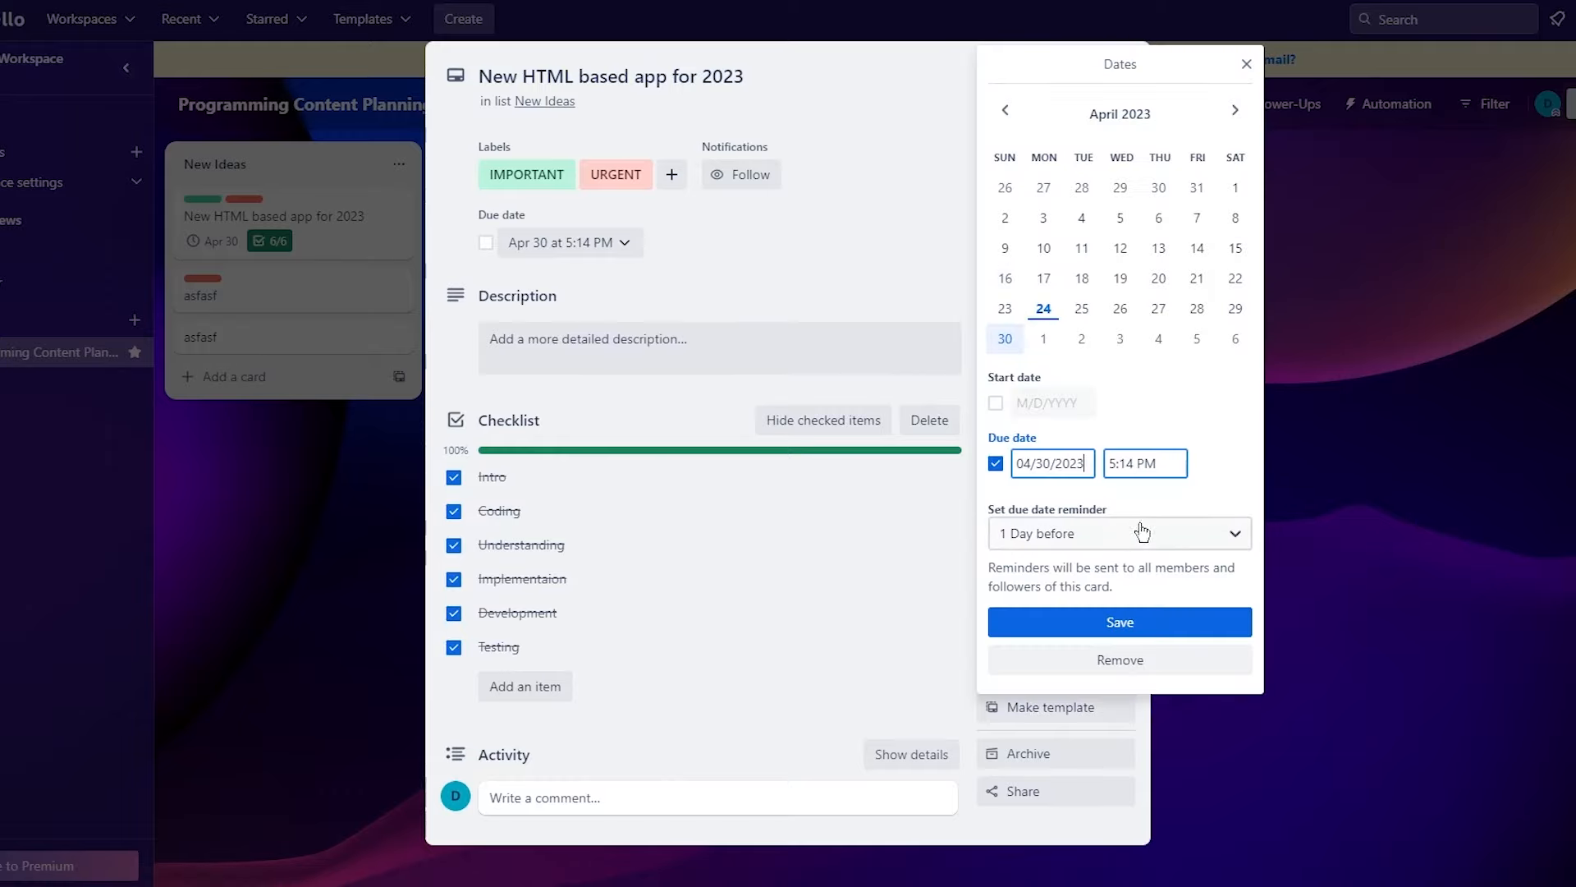
left_click(1147, 460)
left_click_drag(1151, 460, 1102, 476)
left_click(1109, 404)
left_click(1119, 621)
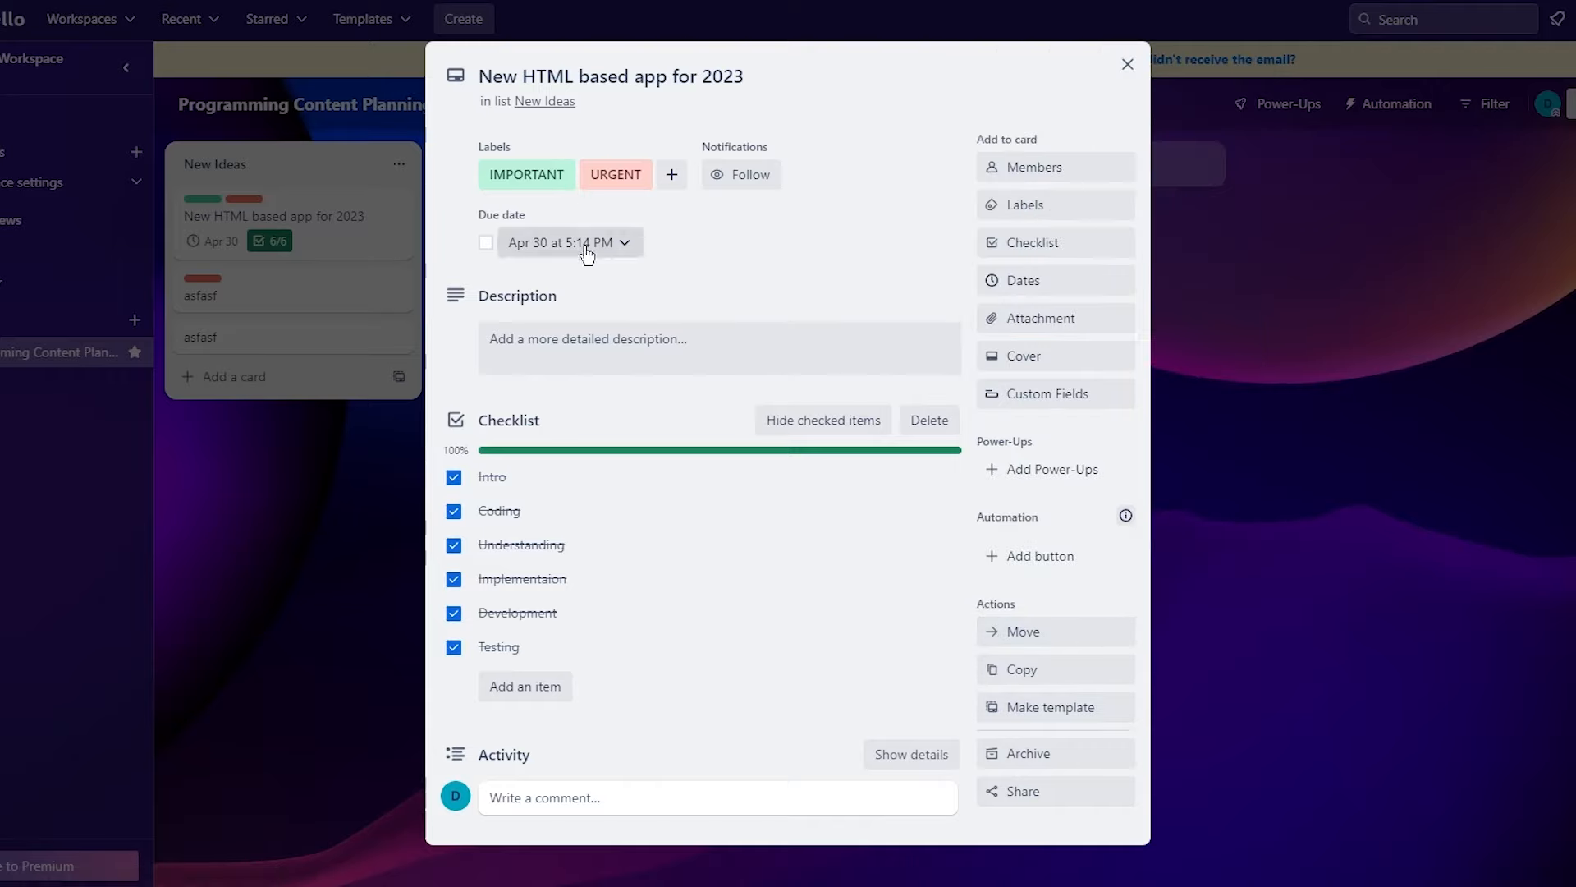
Step: Toggle the due date's complete mark on and off and check the labels without changes
left_click(485, 244)
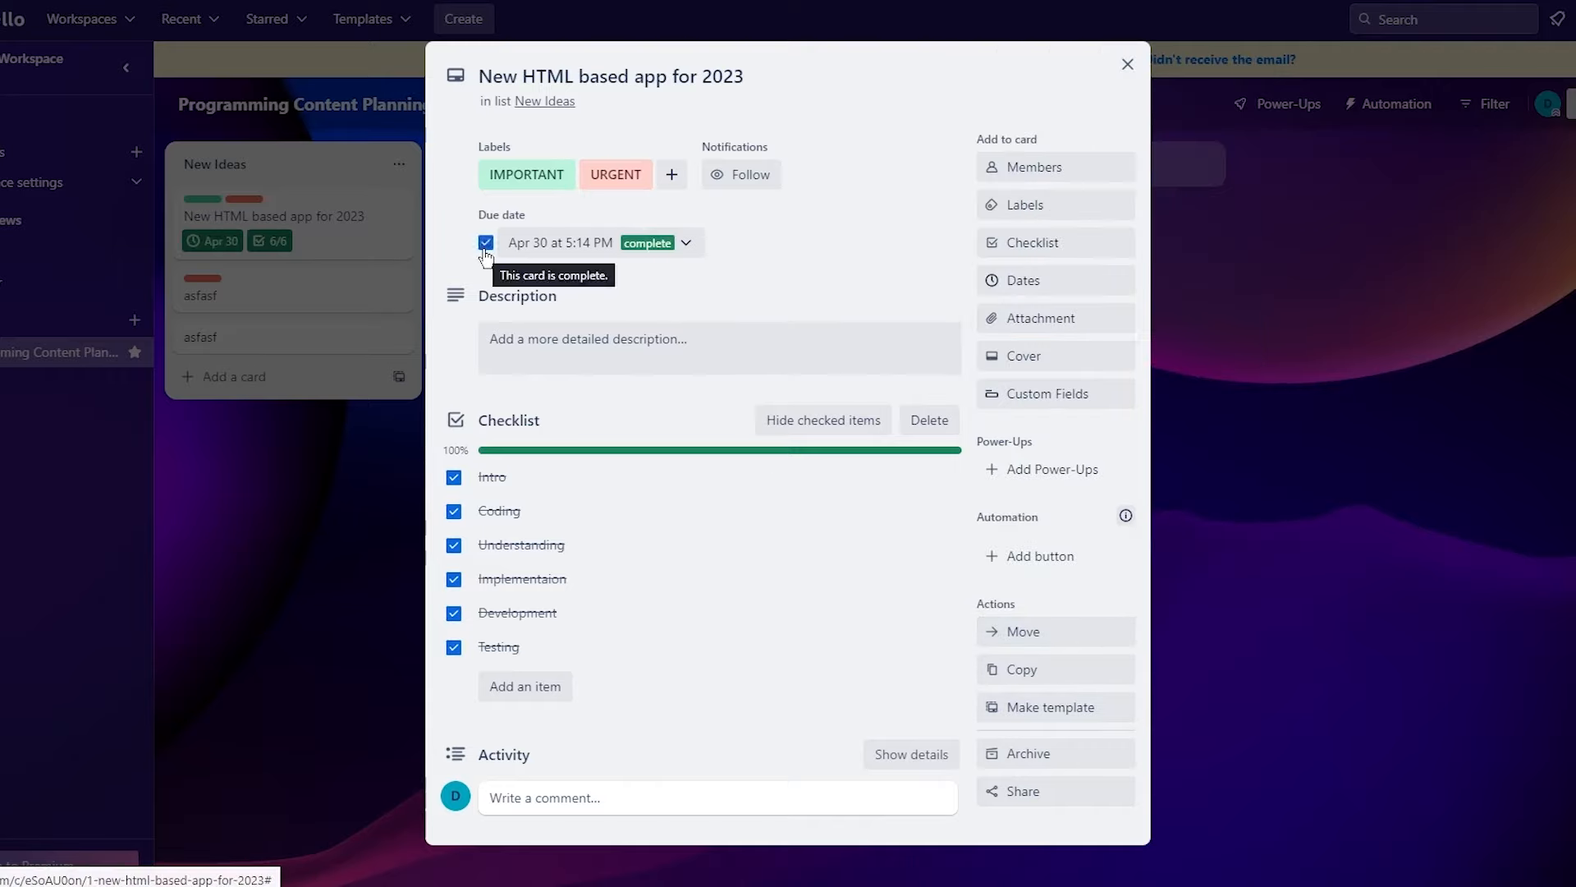
left_click(485, 247)
left_click(671, 174)
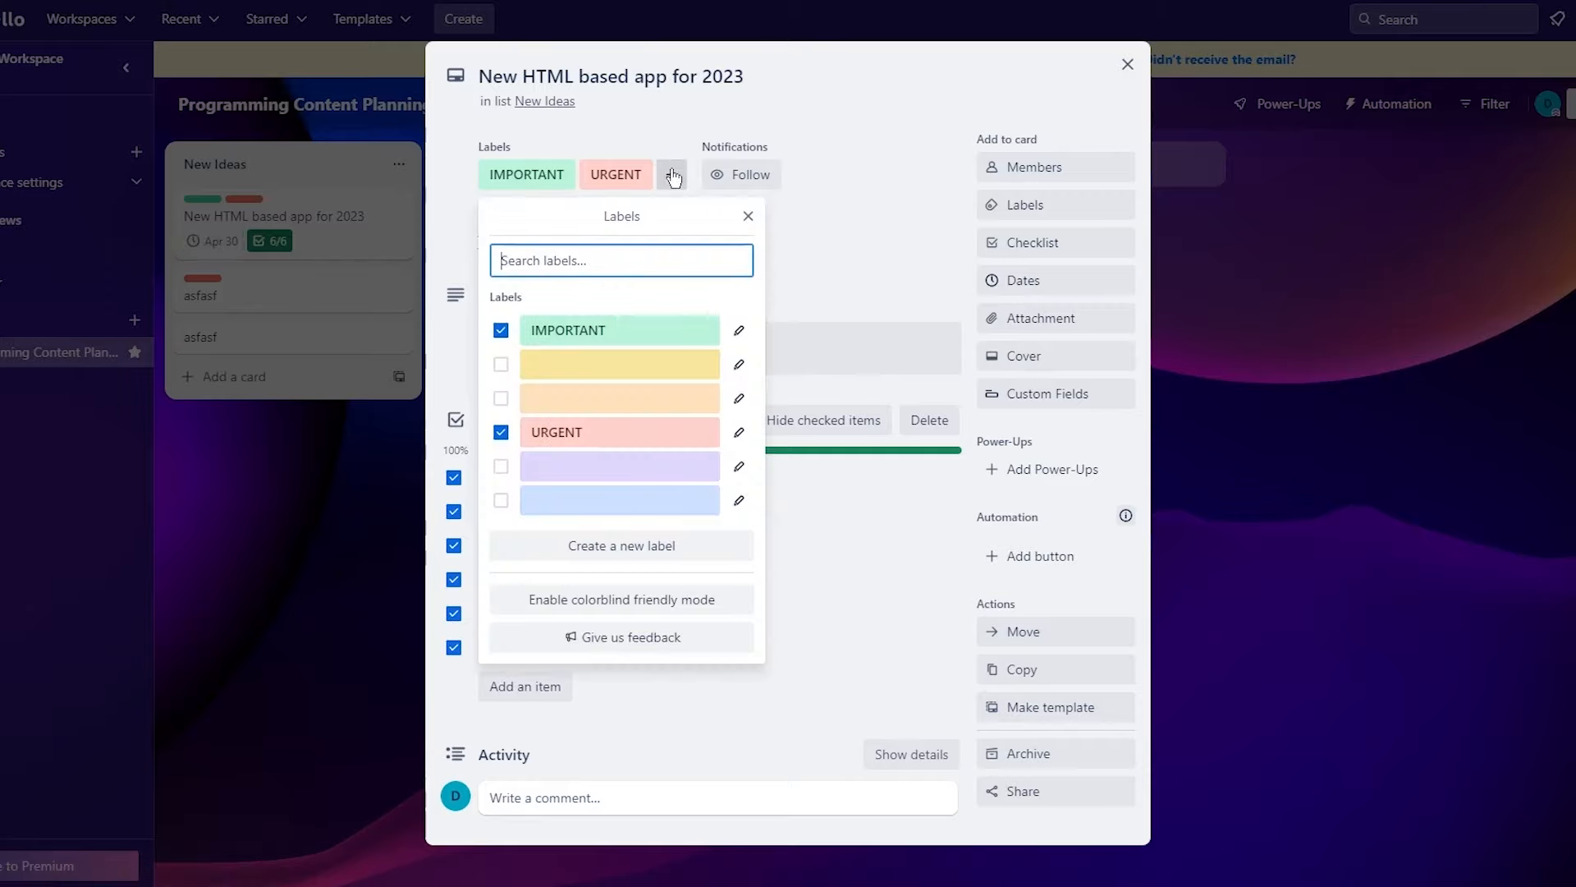
left_click(769, 287)
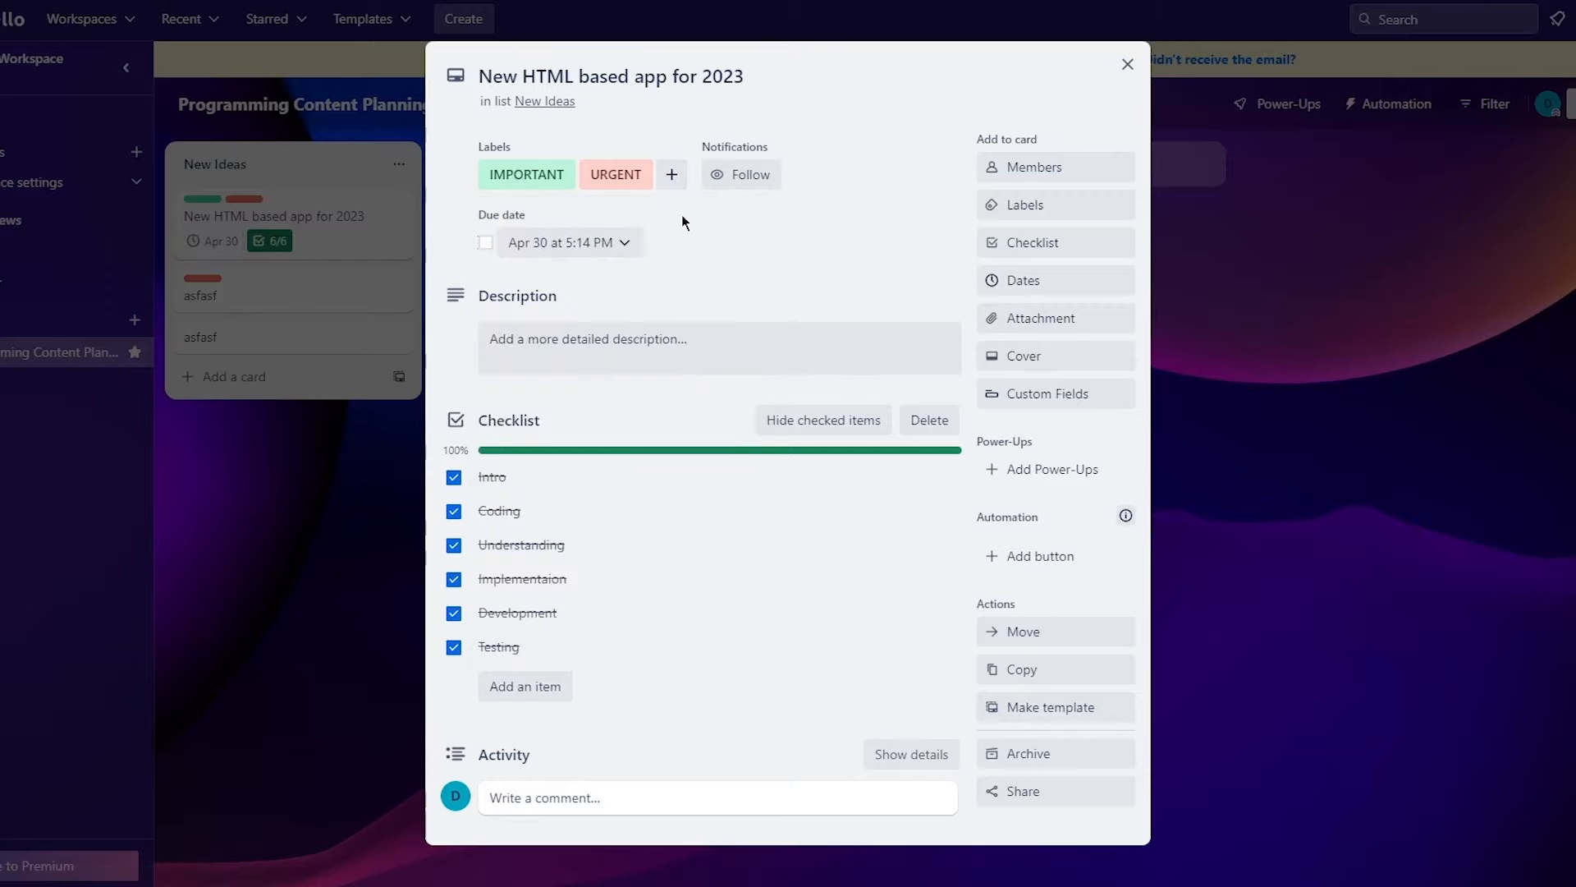
left_click(681, 187)
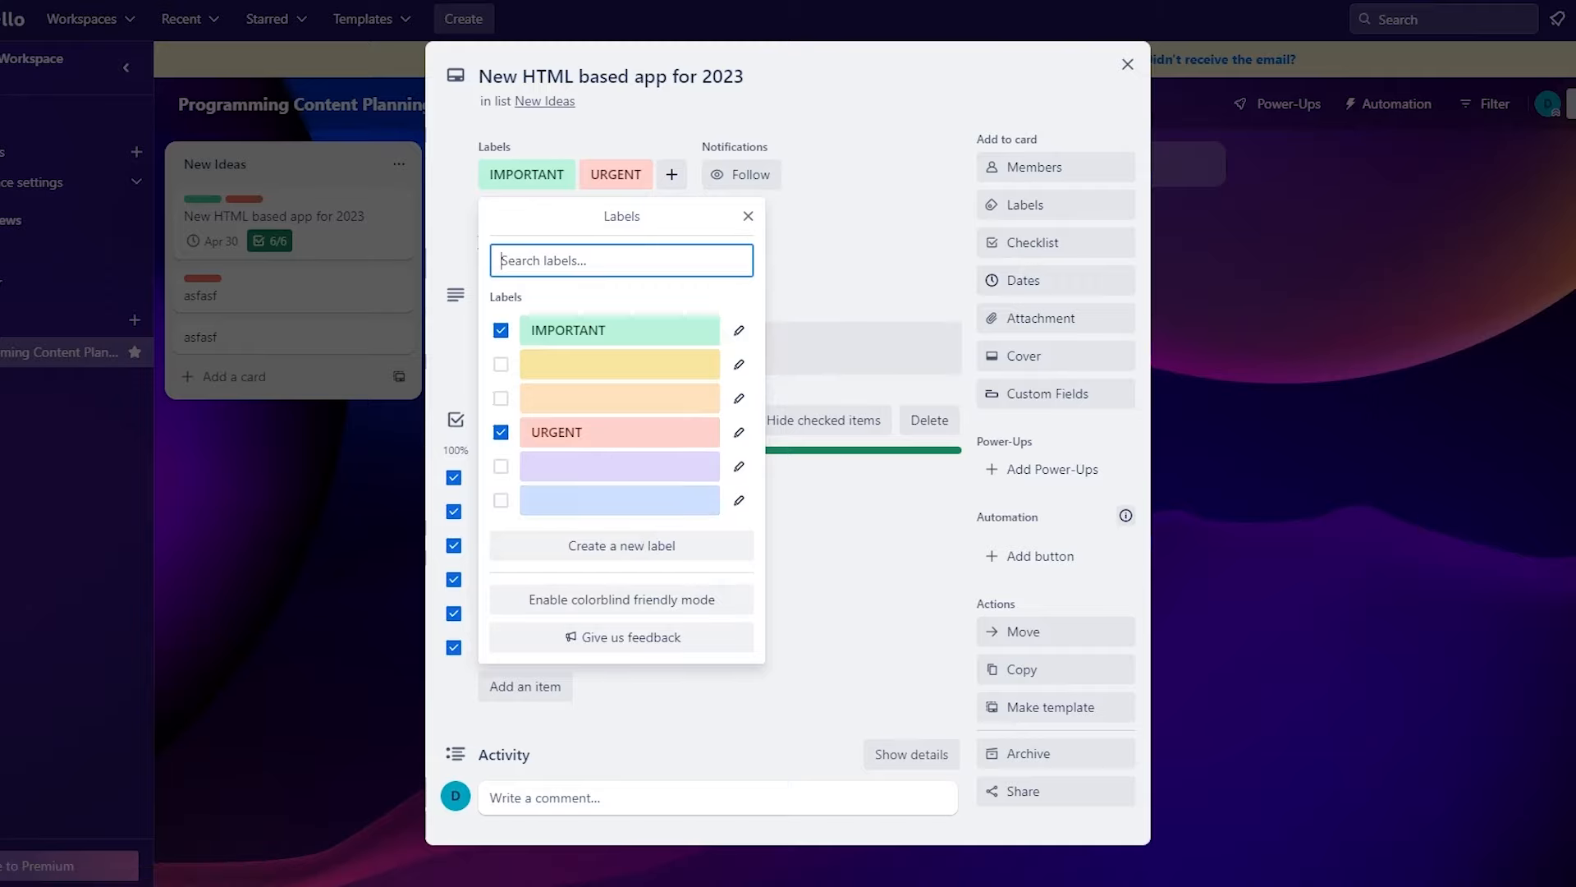
left_click(906, 236)
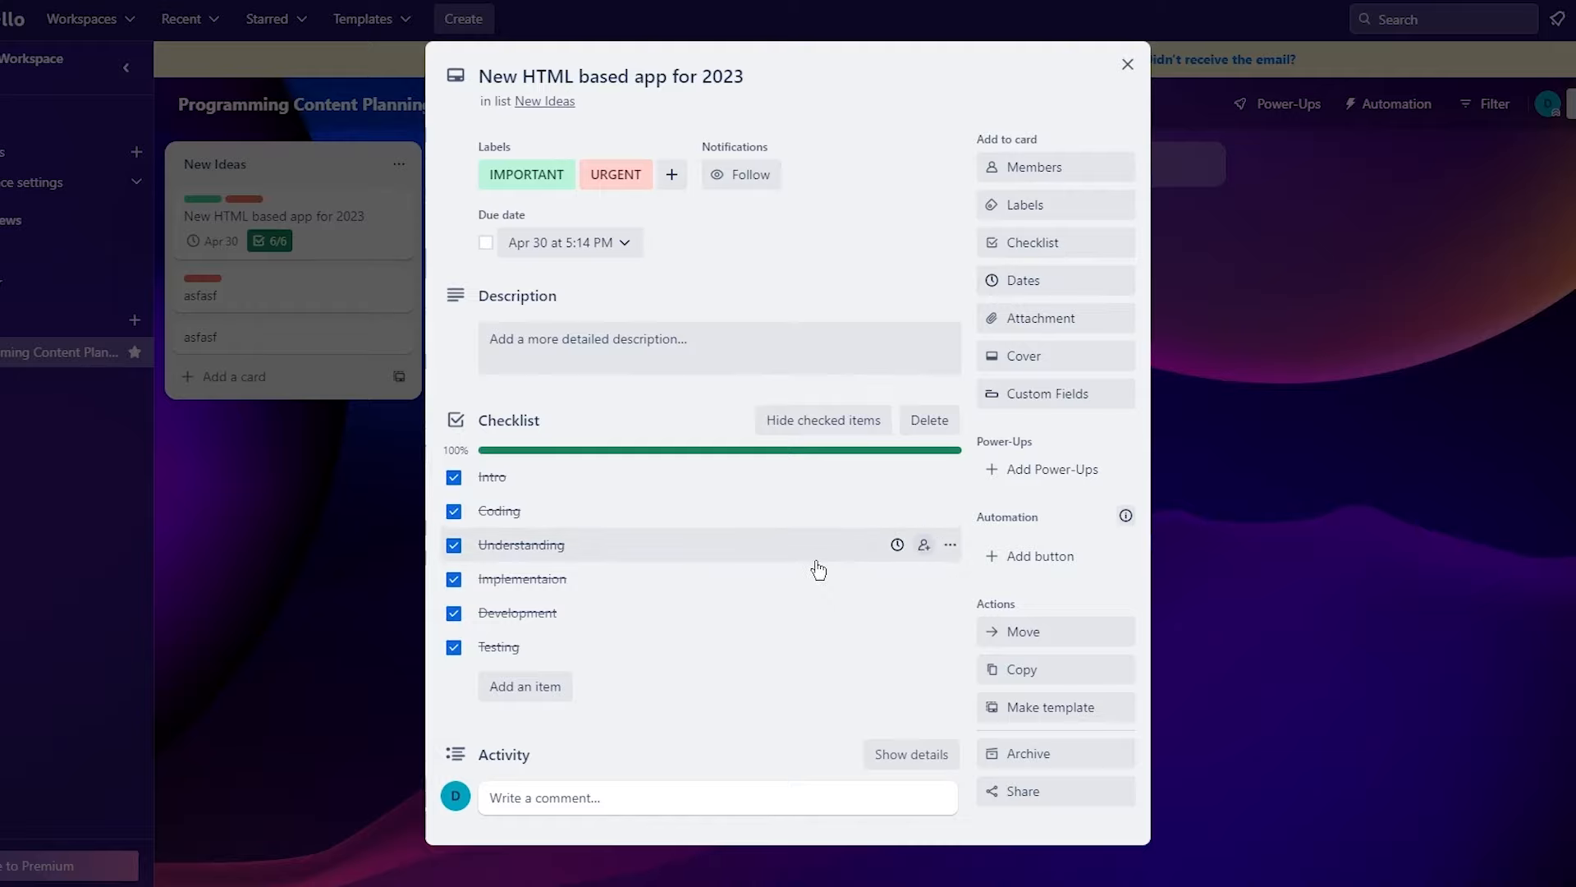
Step: Attach pexels-mikael-blomkvist-6476808.jpg from the computer as the card's cover, then close the card
left_click(1041, 320)
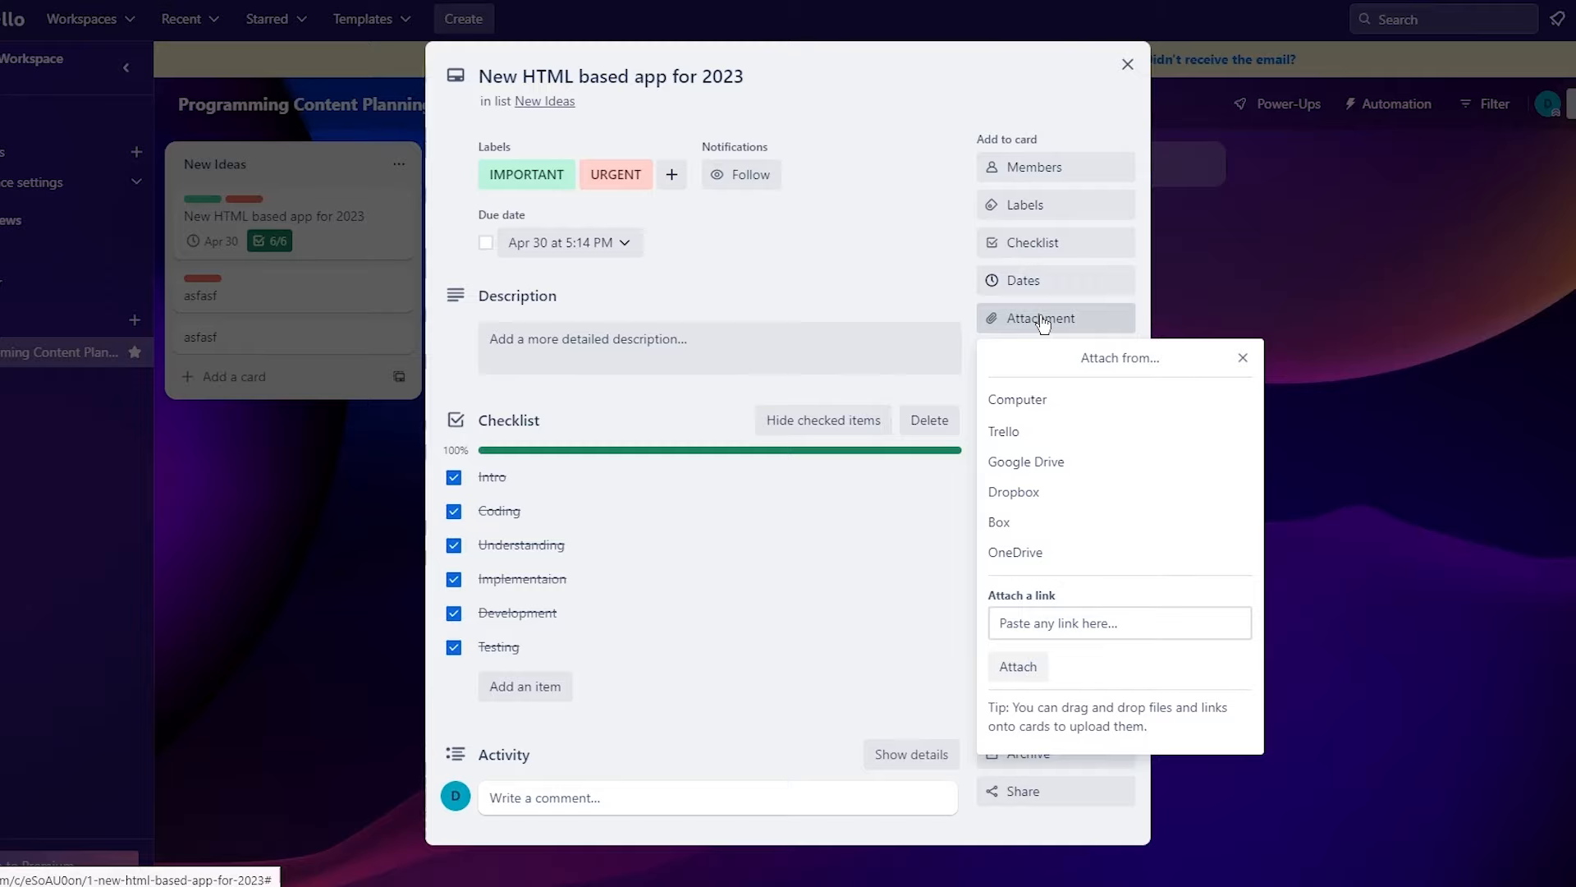
left_click(1044, 402)
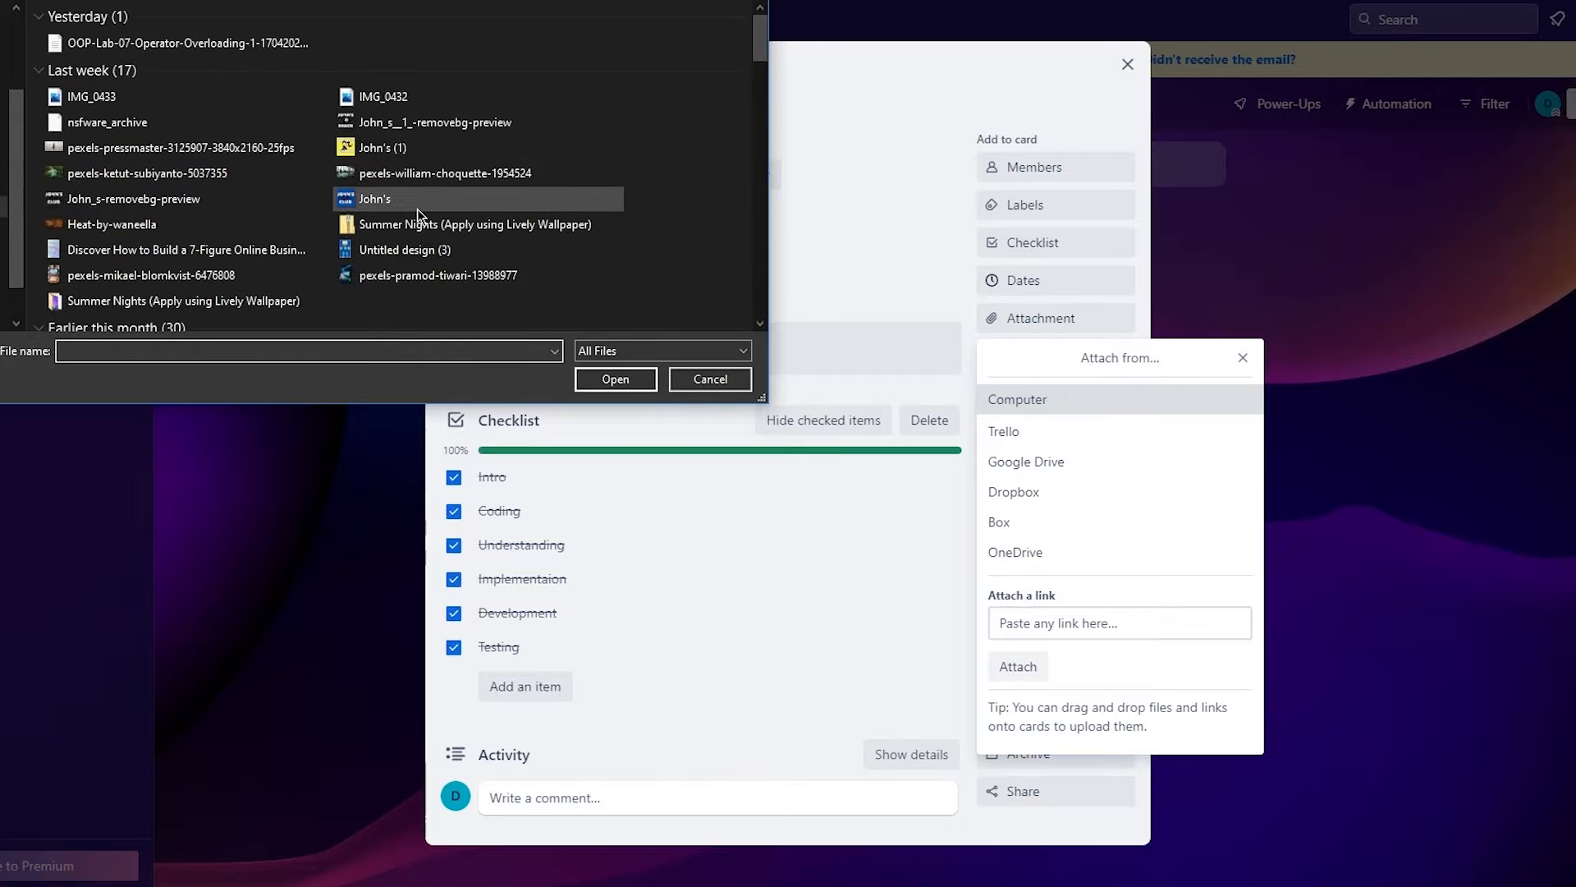
scroll(417, 209, "down", 1)
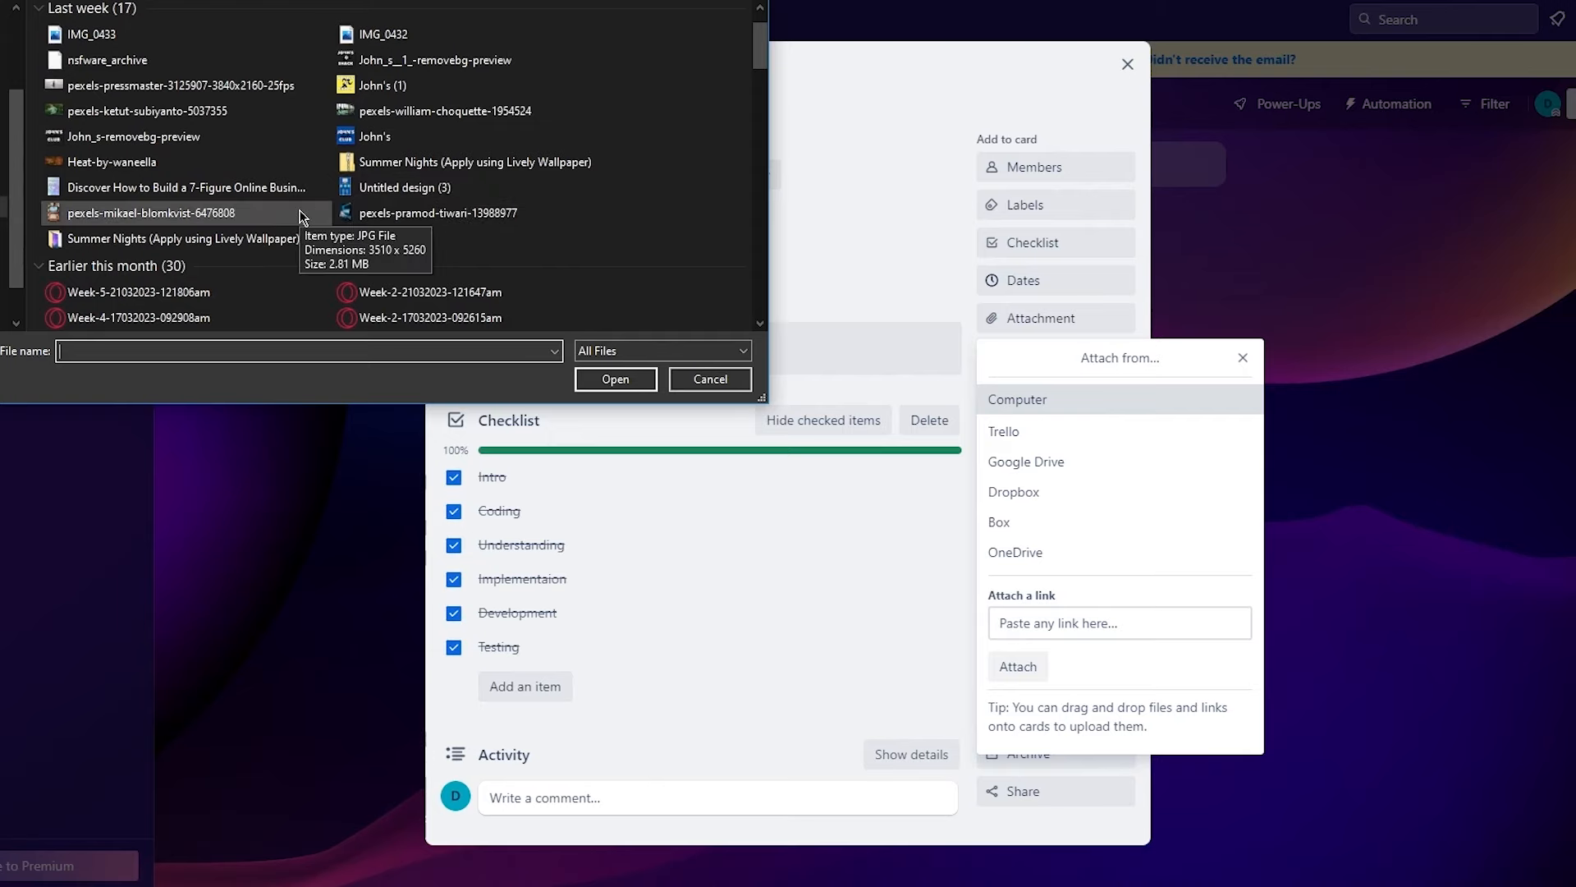
double_click(169, 215)
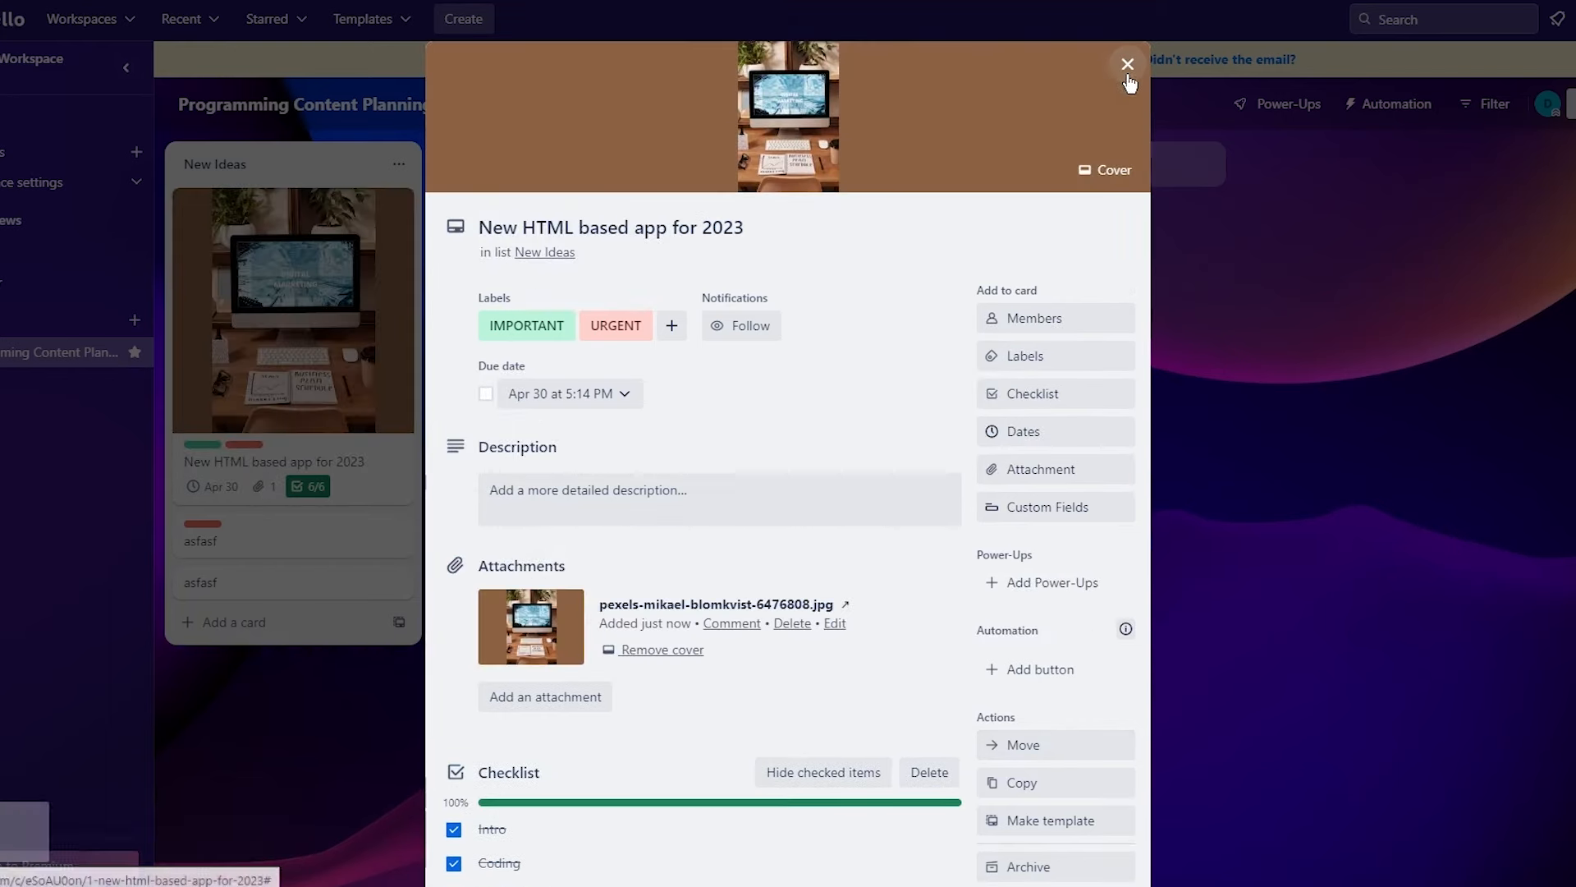
key("Escape")
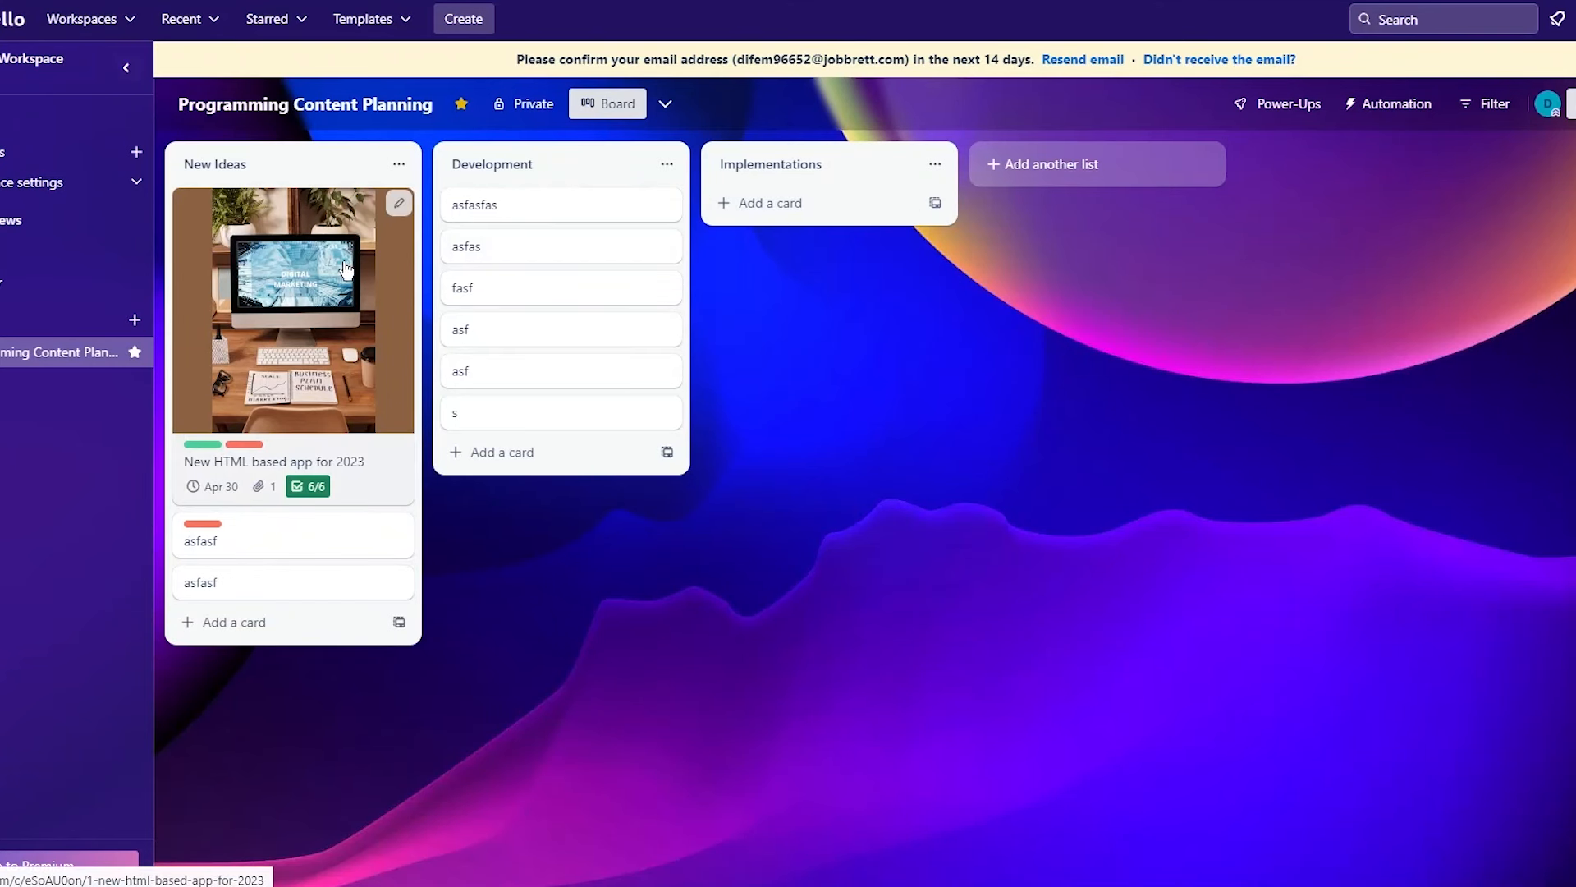
Step: Reopen the card and copy the link address of the attached image
left_click(302, 326)
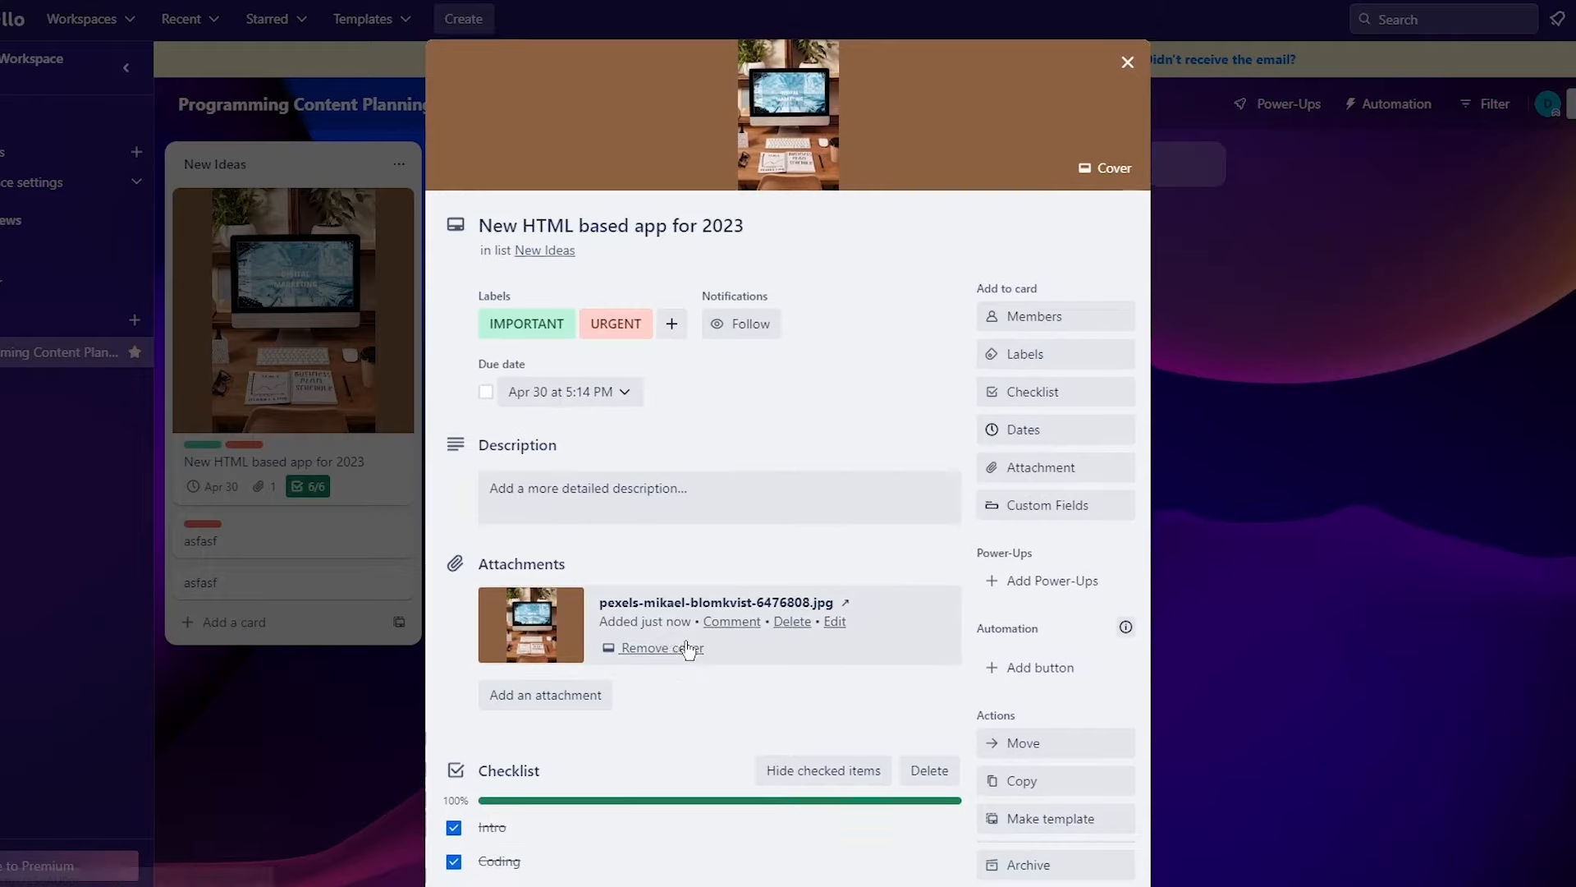
scroll(688, 650, "down", 2)
scroll(688, 651, "down", 2)
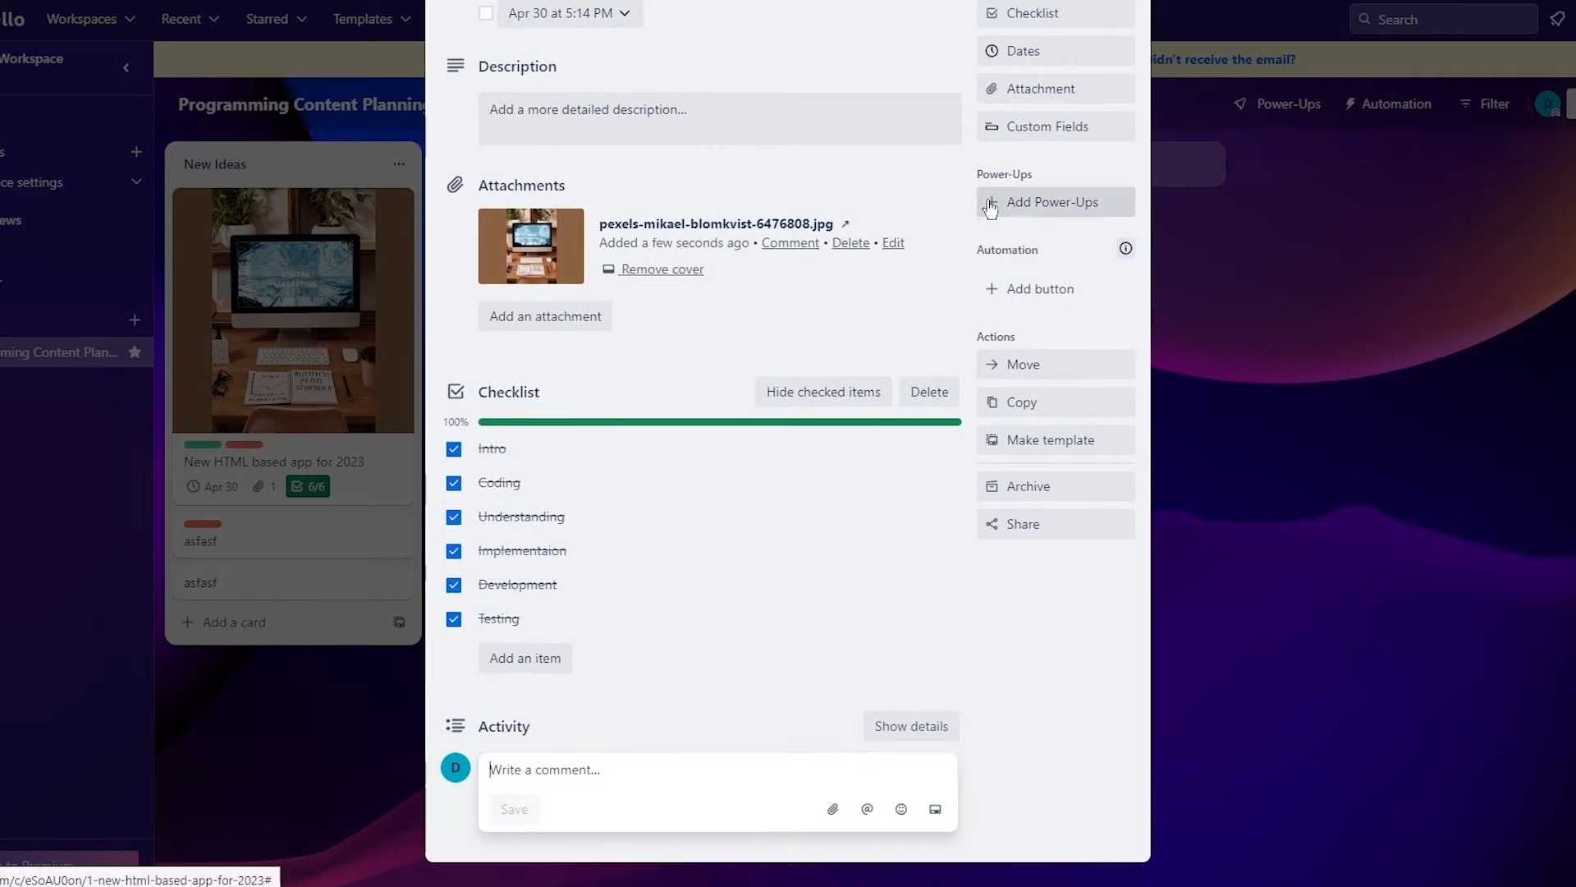
scroll(1043, 197, "up", 1)
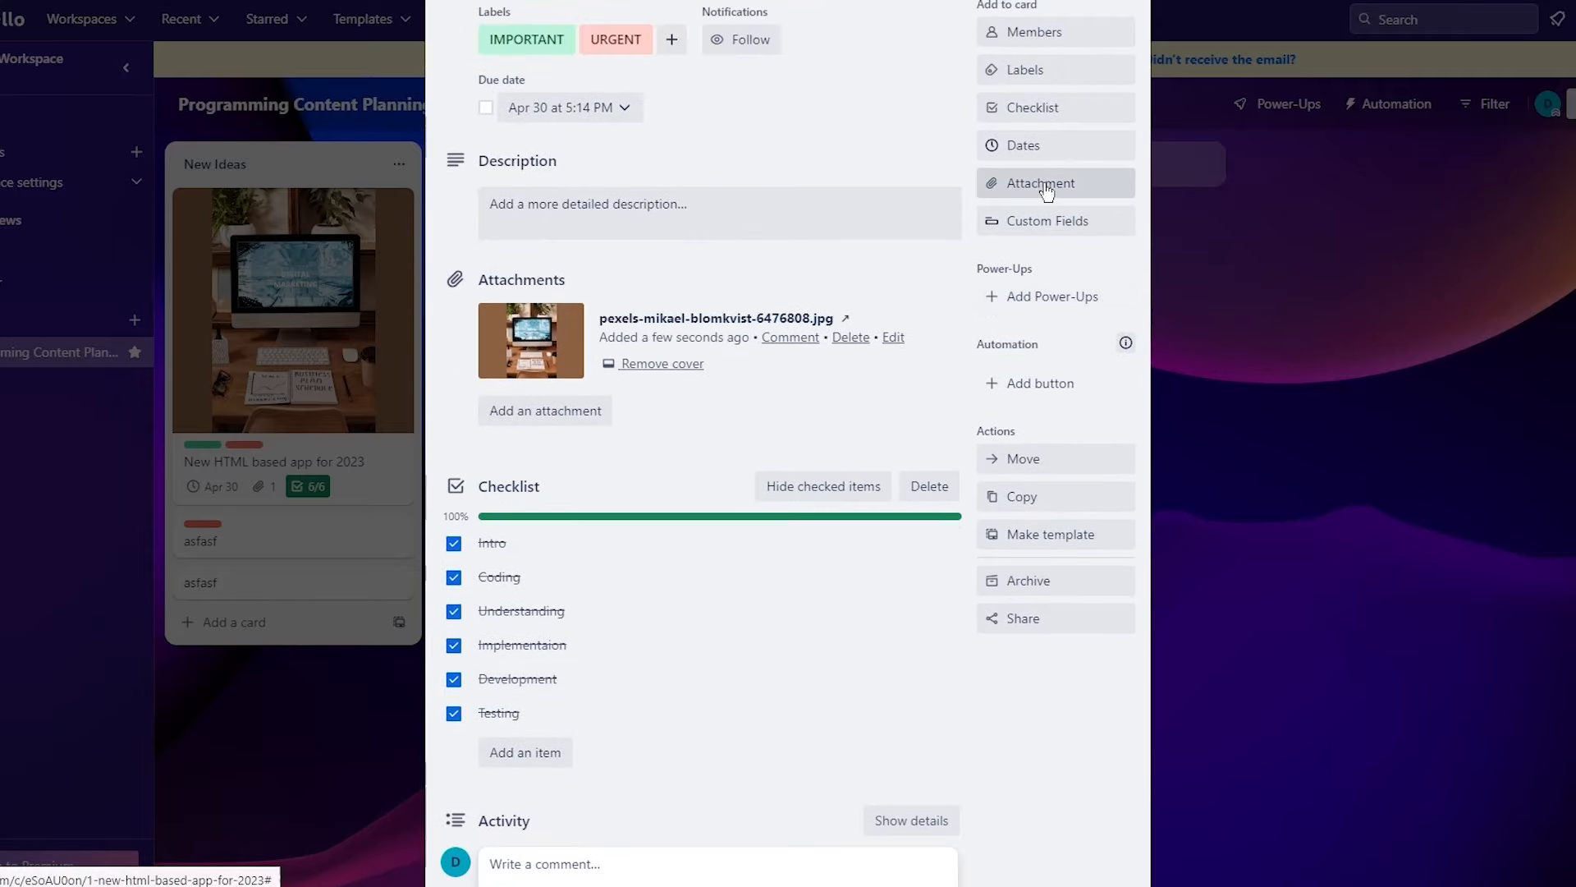
right_click(549, 330)
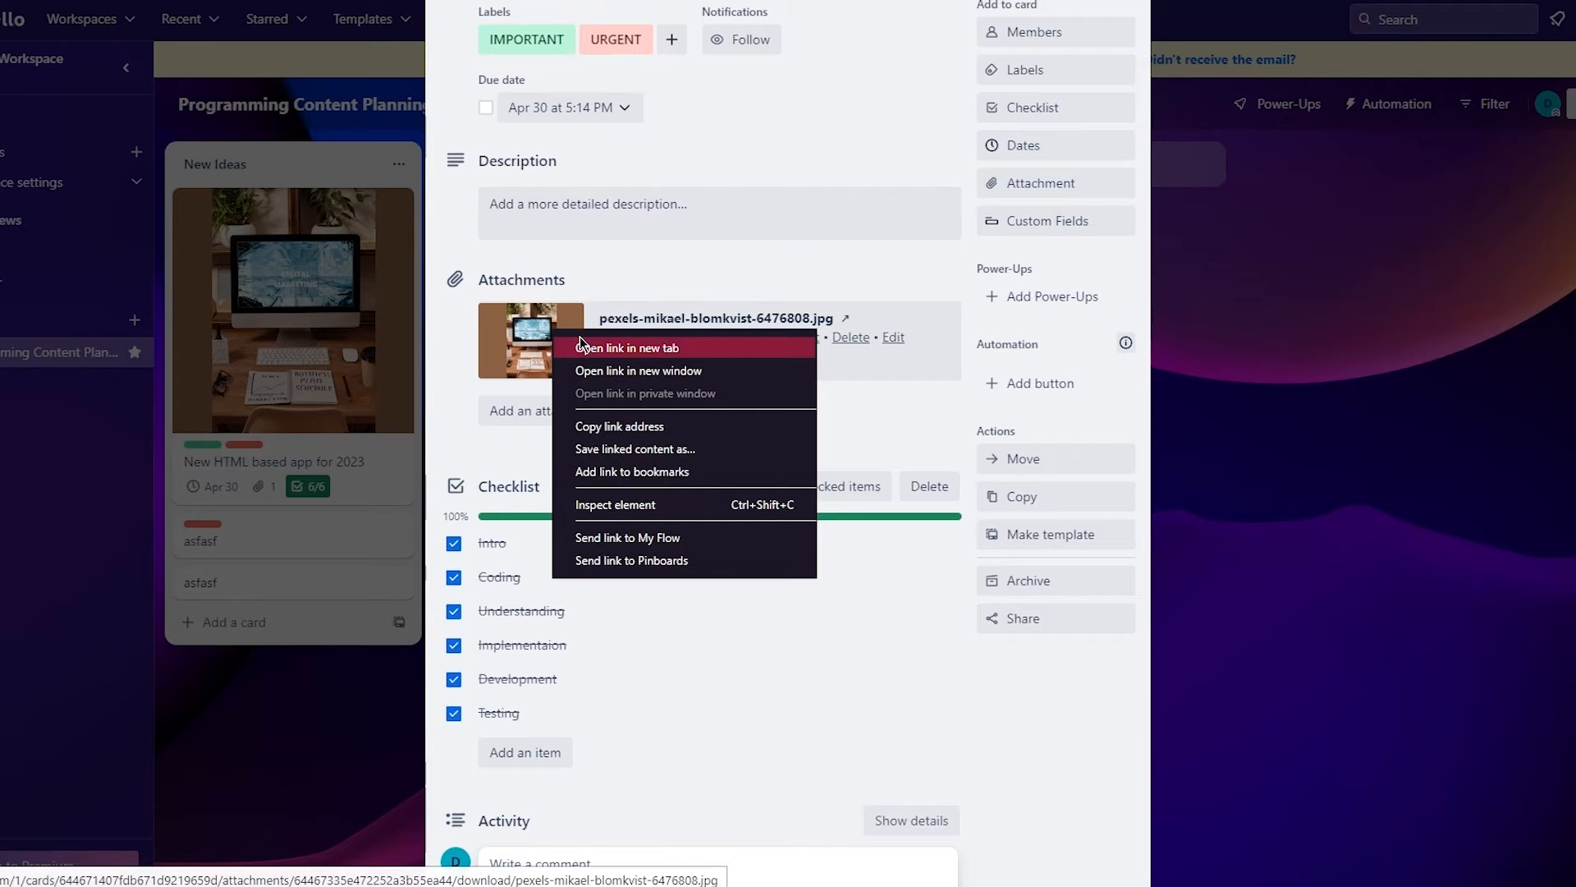
left_click(635, 427)
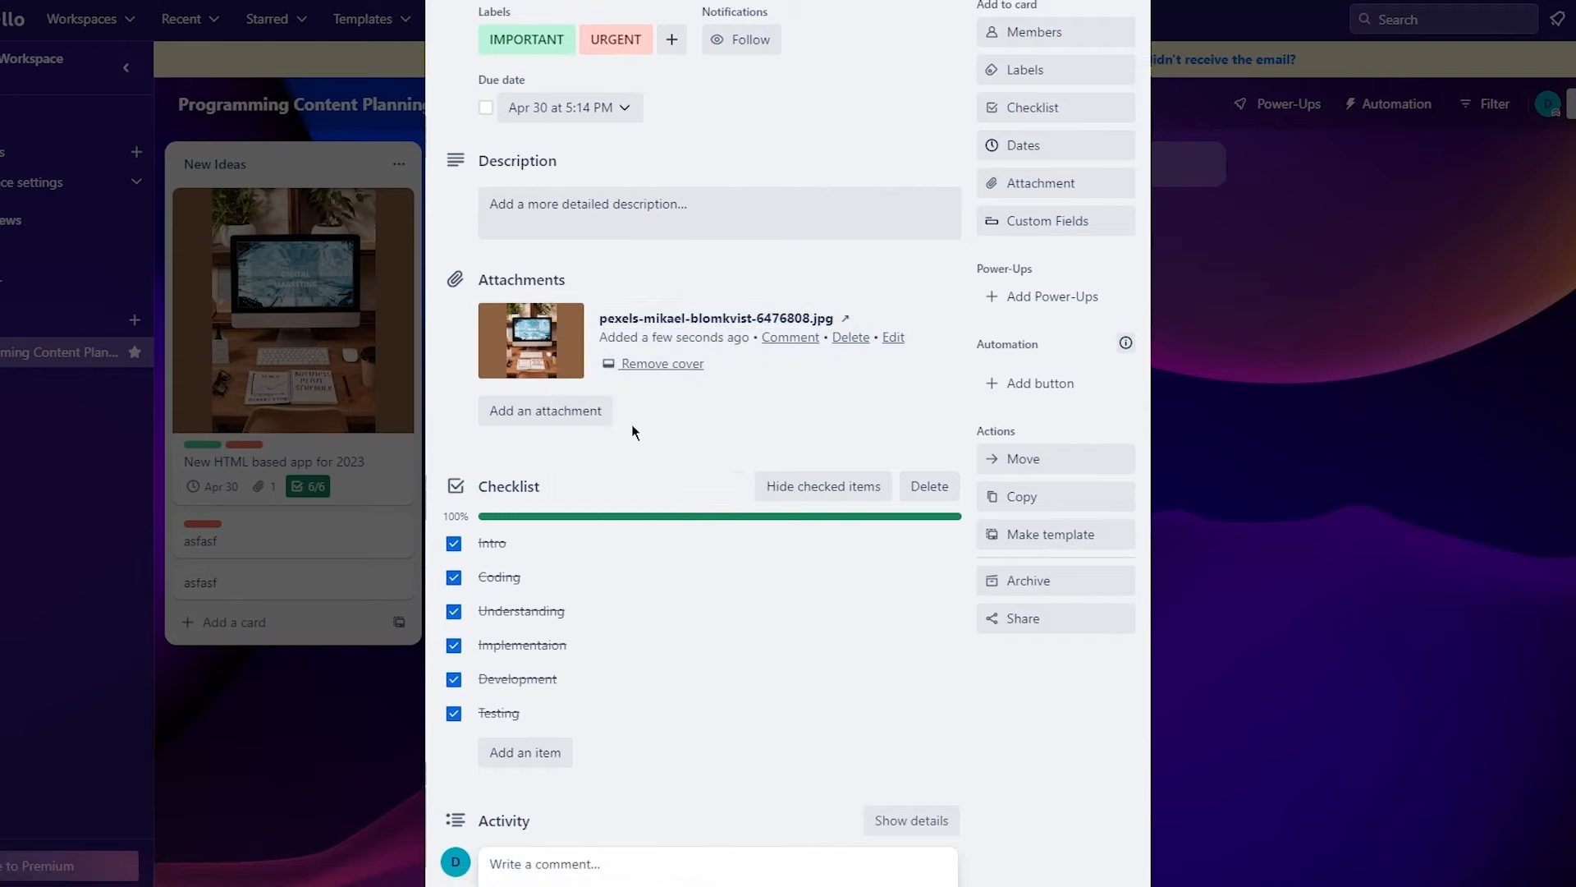
Step: Post a comment with the pasted link and 'hey i want you to design sommething that looks just like this'
scroll(637, 493, "down", 2)
left_click(617, 752)
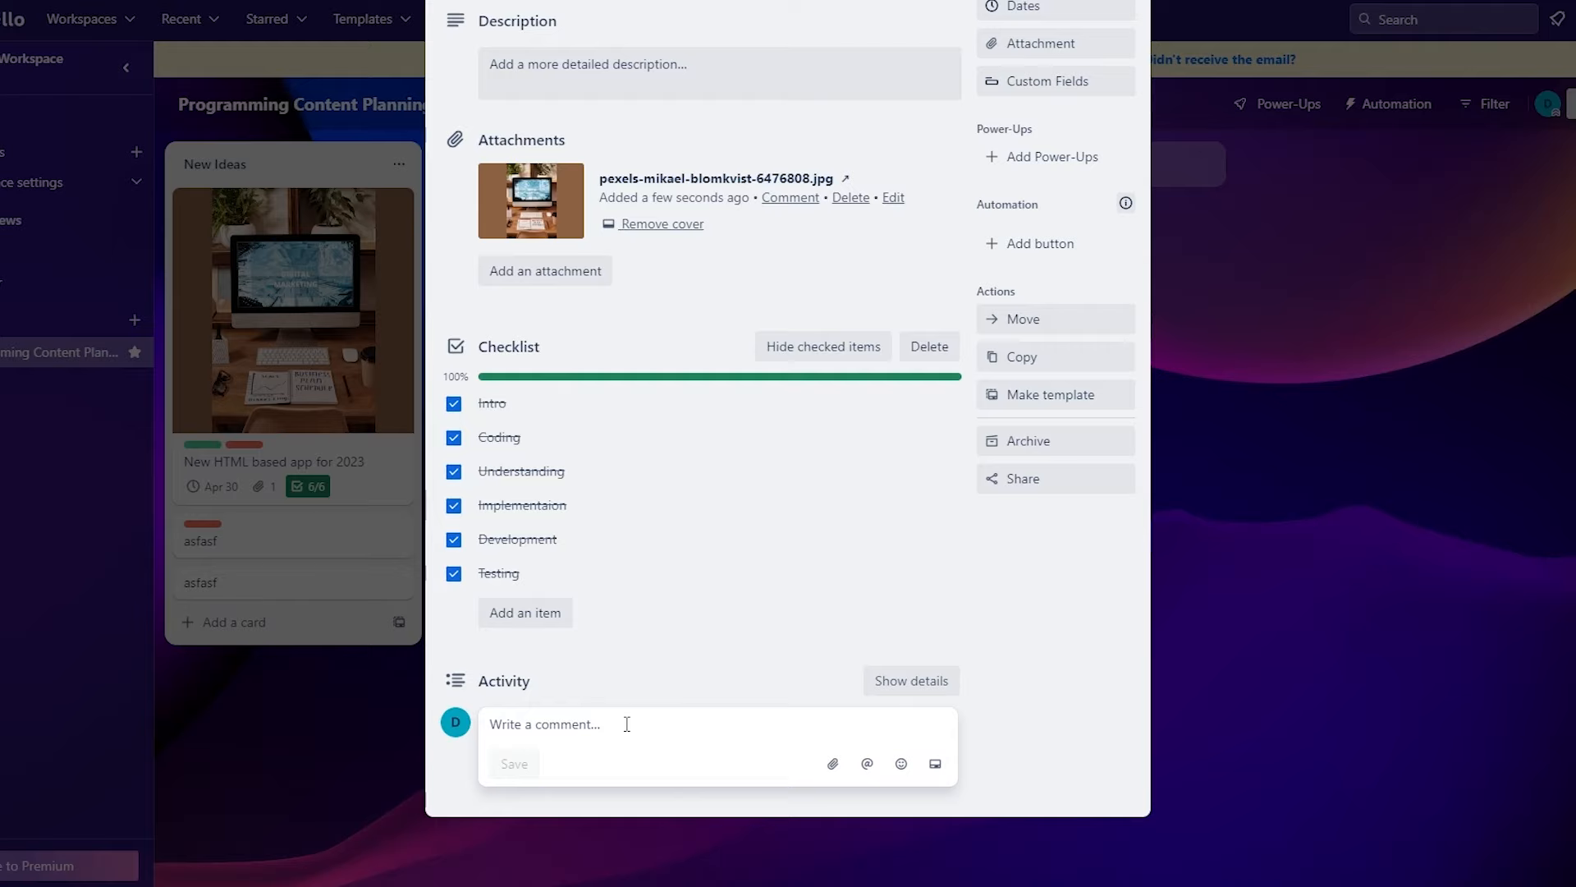
key("ctrl+v")
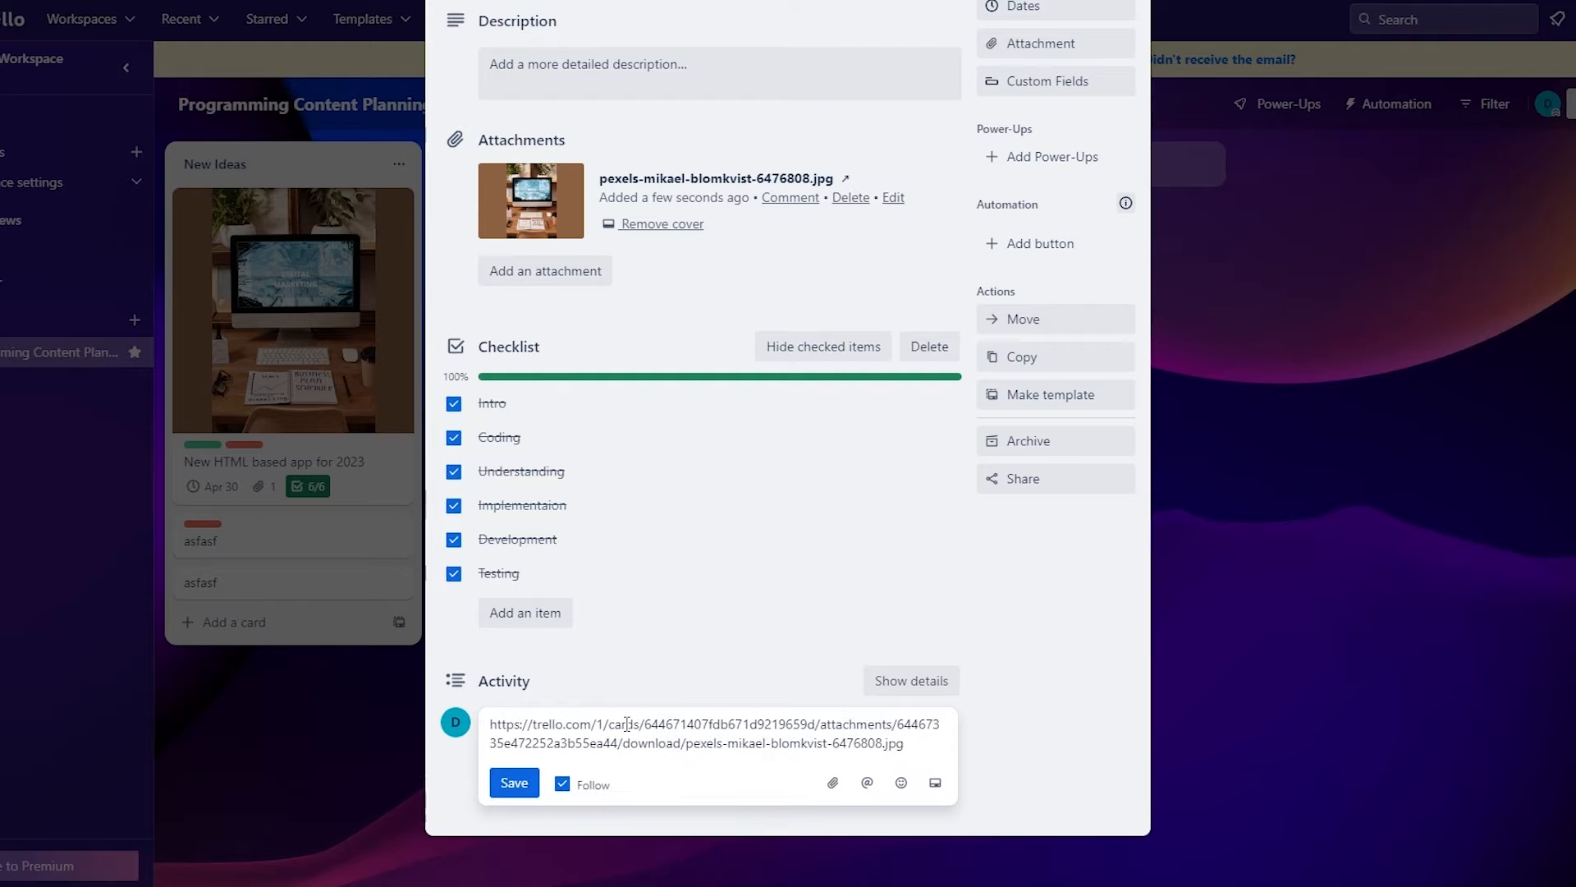
key("Return")
key("Return")
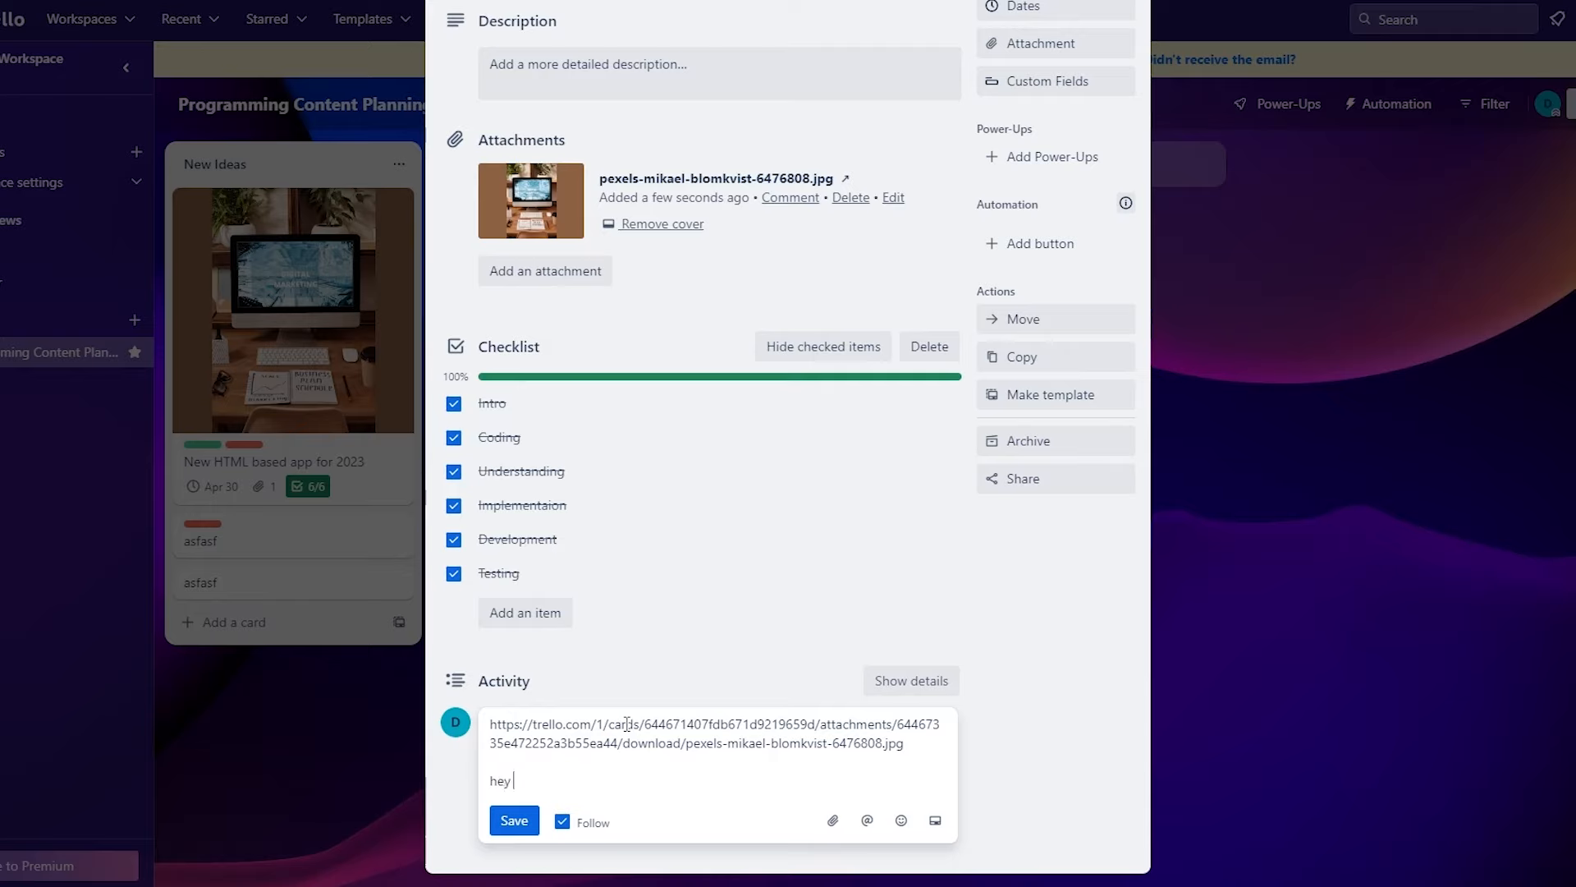
type("hey i want you to design sommething that")
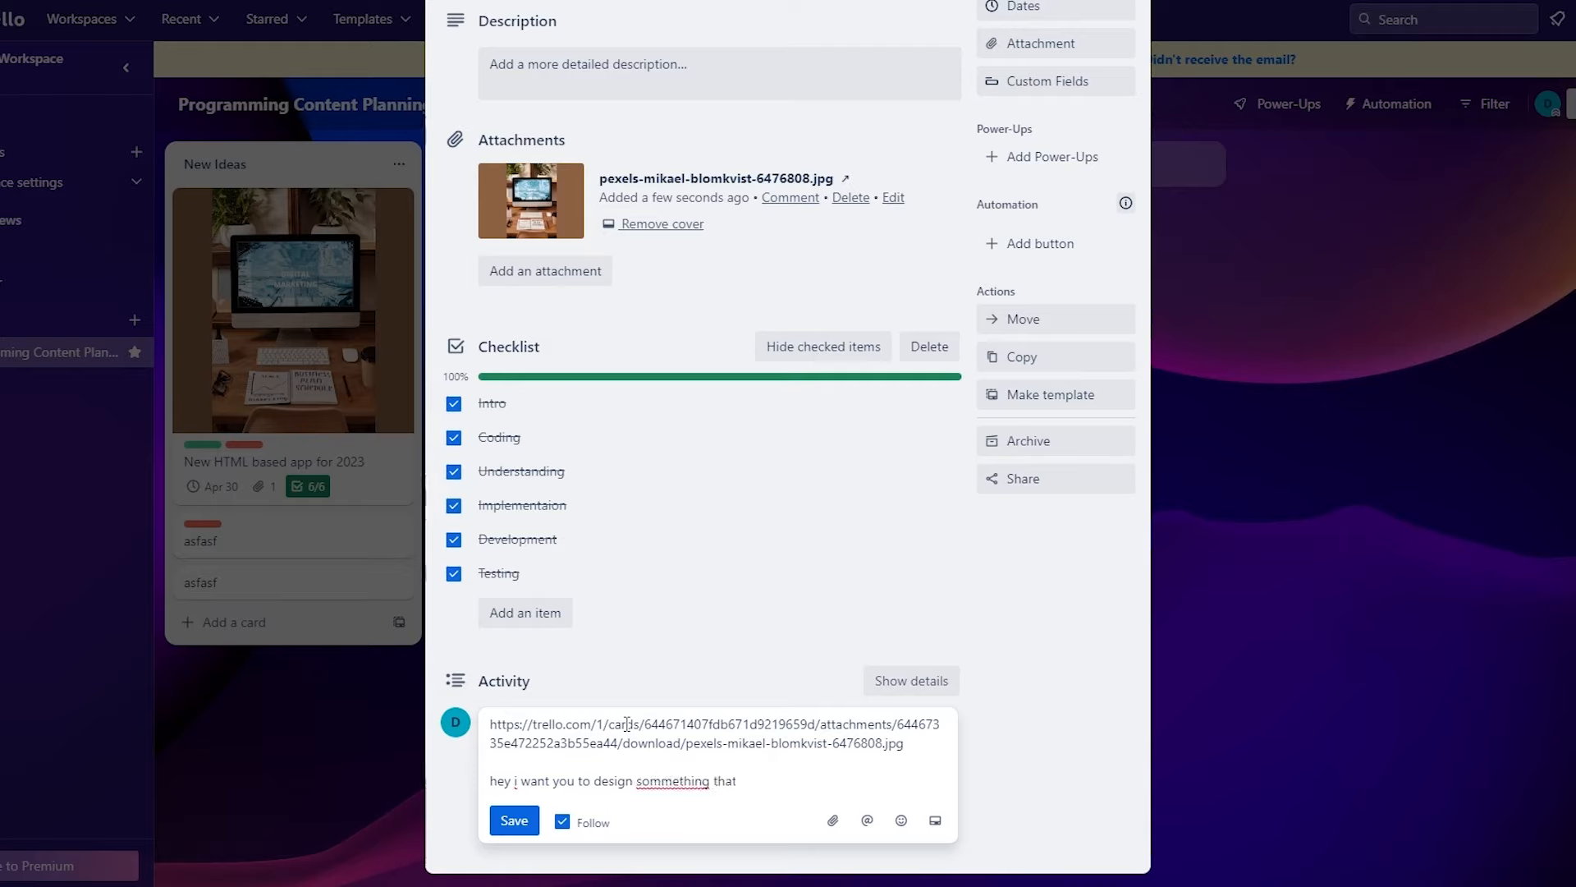
type(" looks just li")
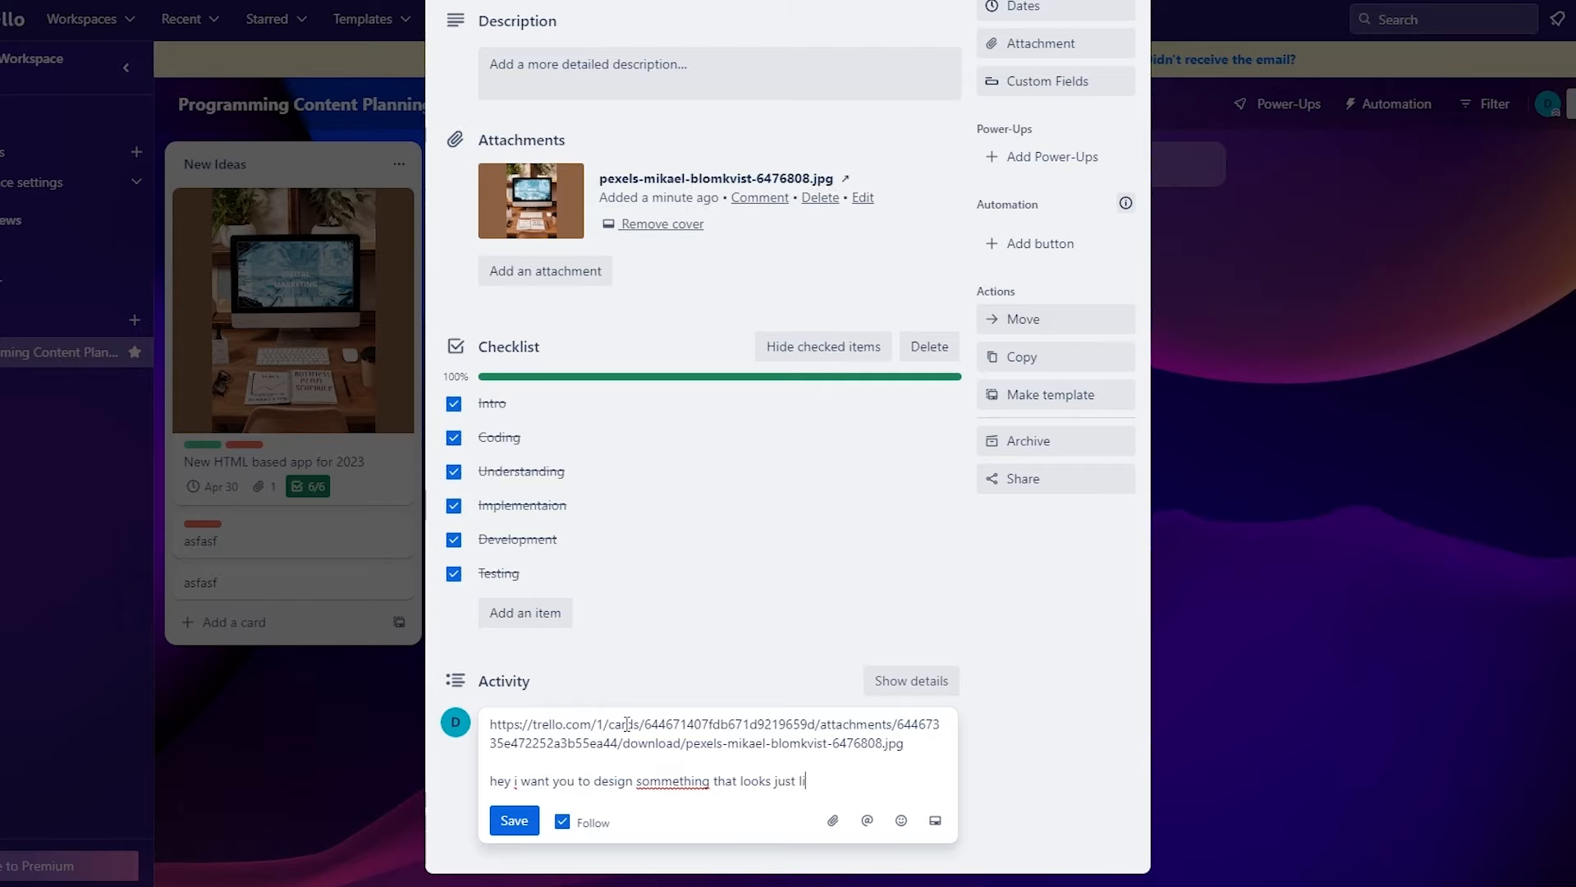
type("ke this")
left_click(514, 820)
scroll(691, 675, "down", 2)
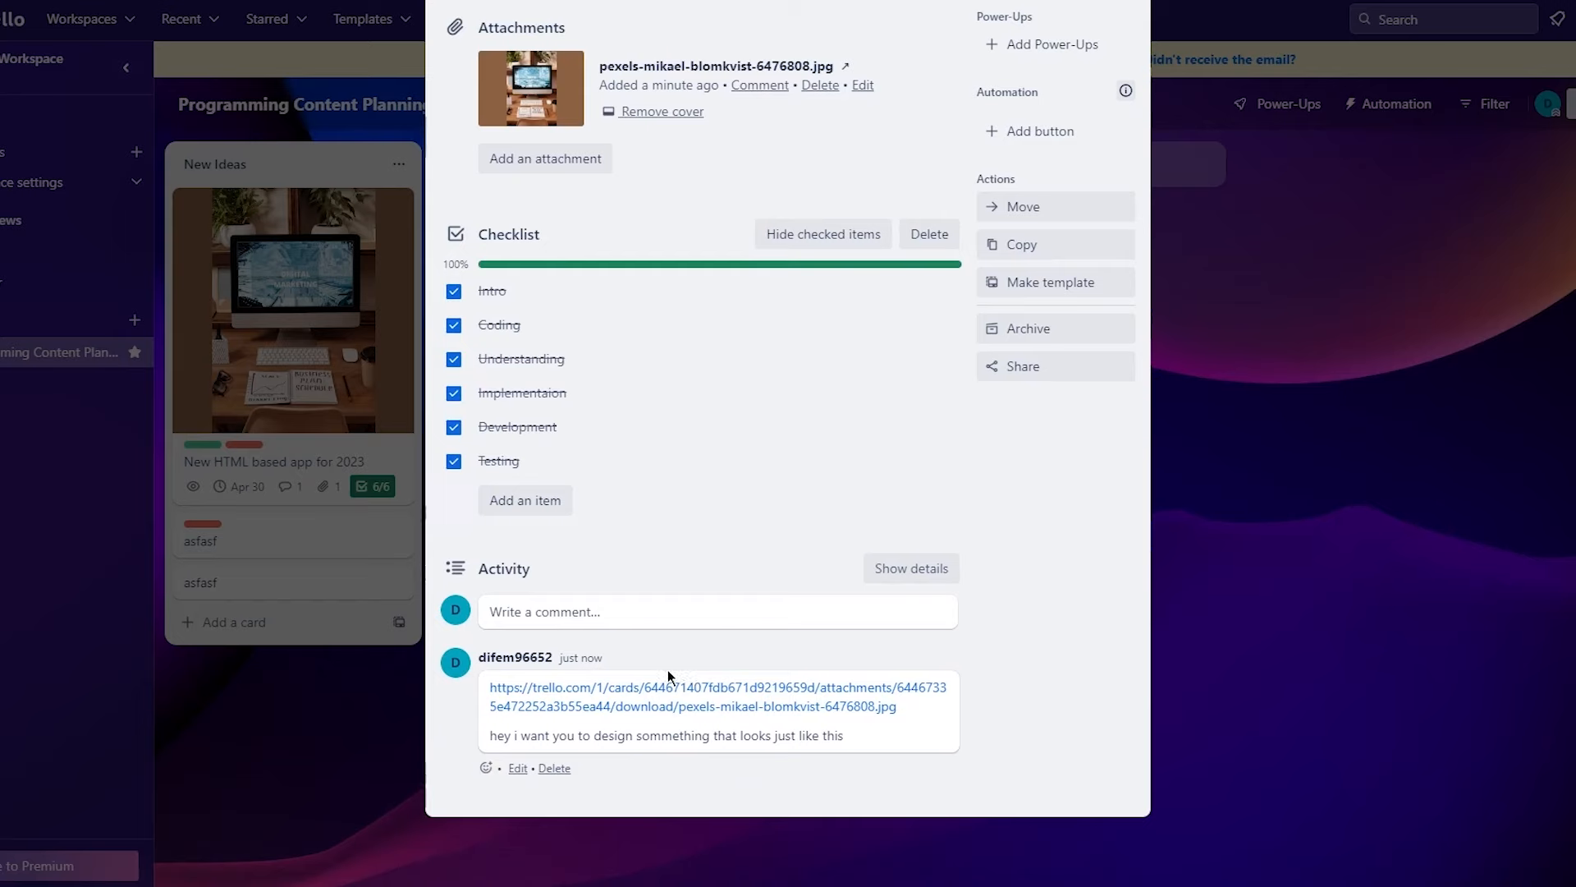
Step: Preview the attached image full size, then add a 👍 reaction to the comment
left_click(704, 711)
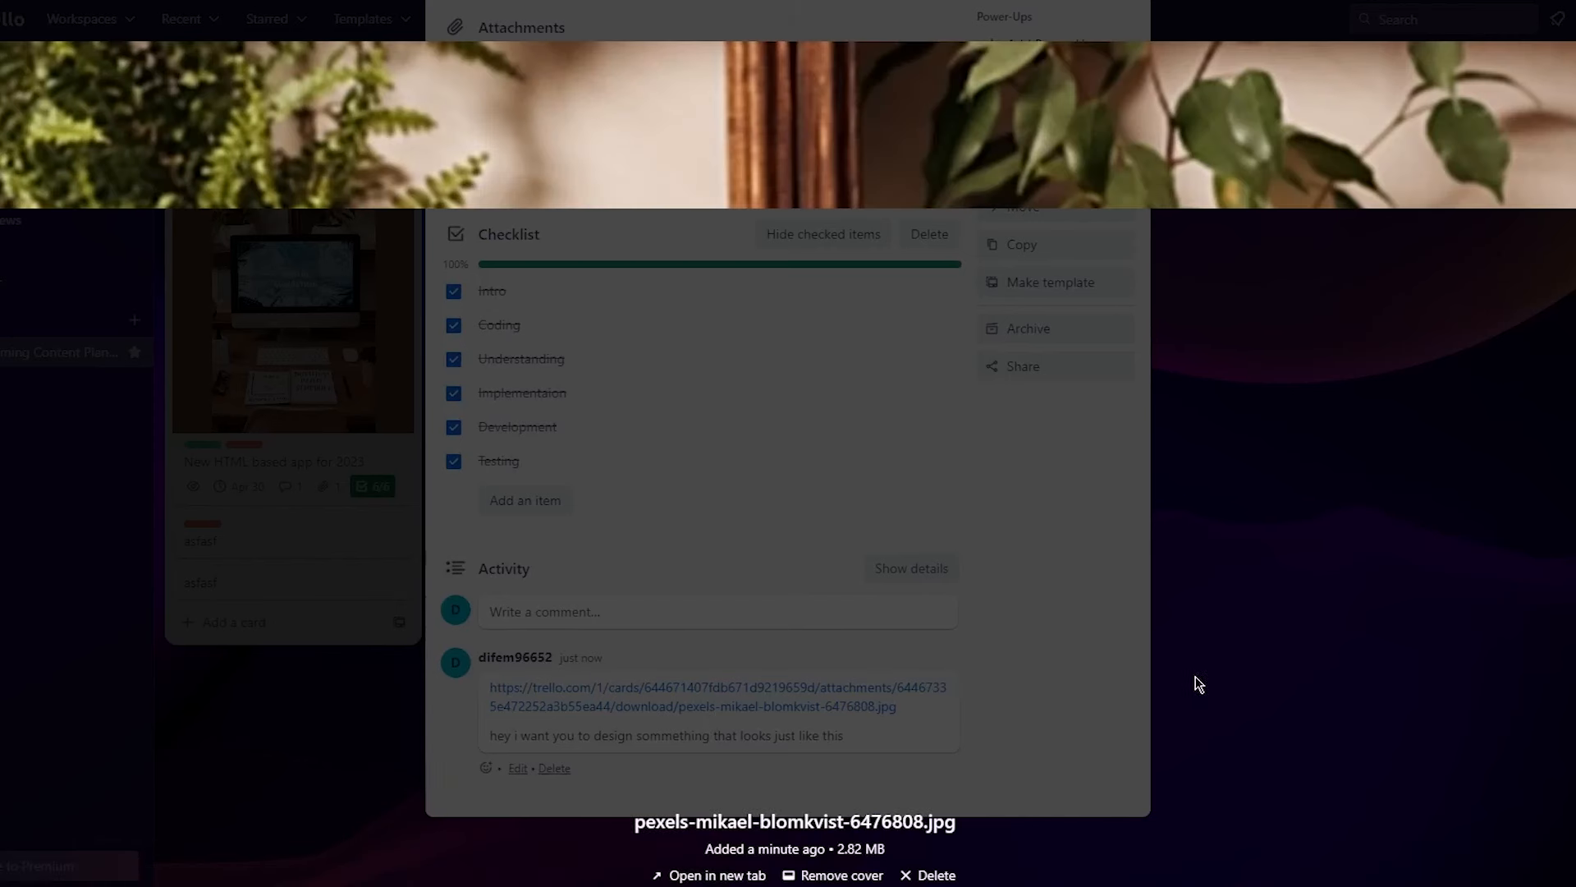
scroll(1146, 525, "down", 10)
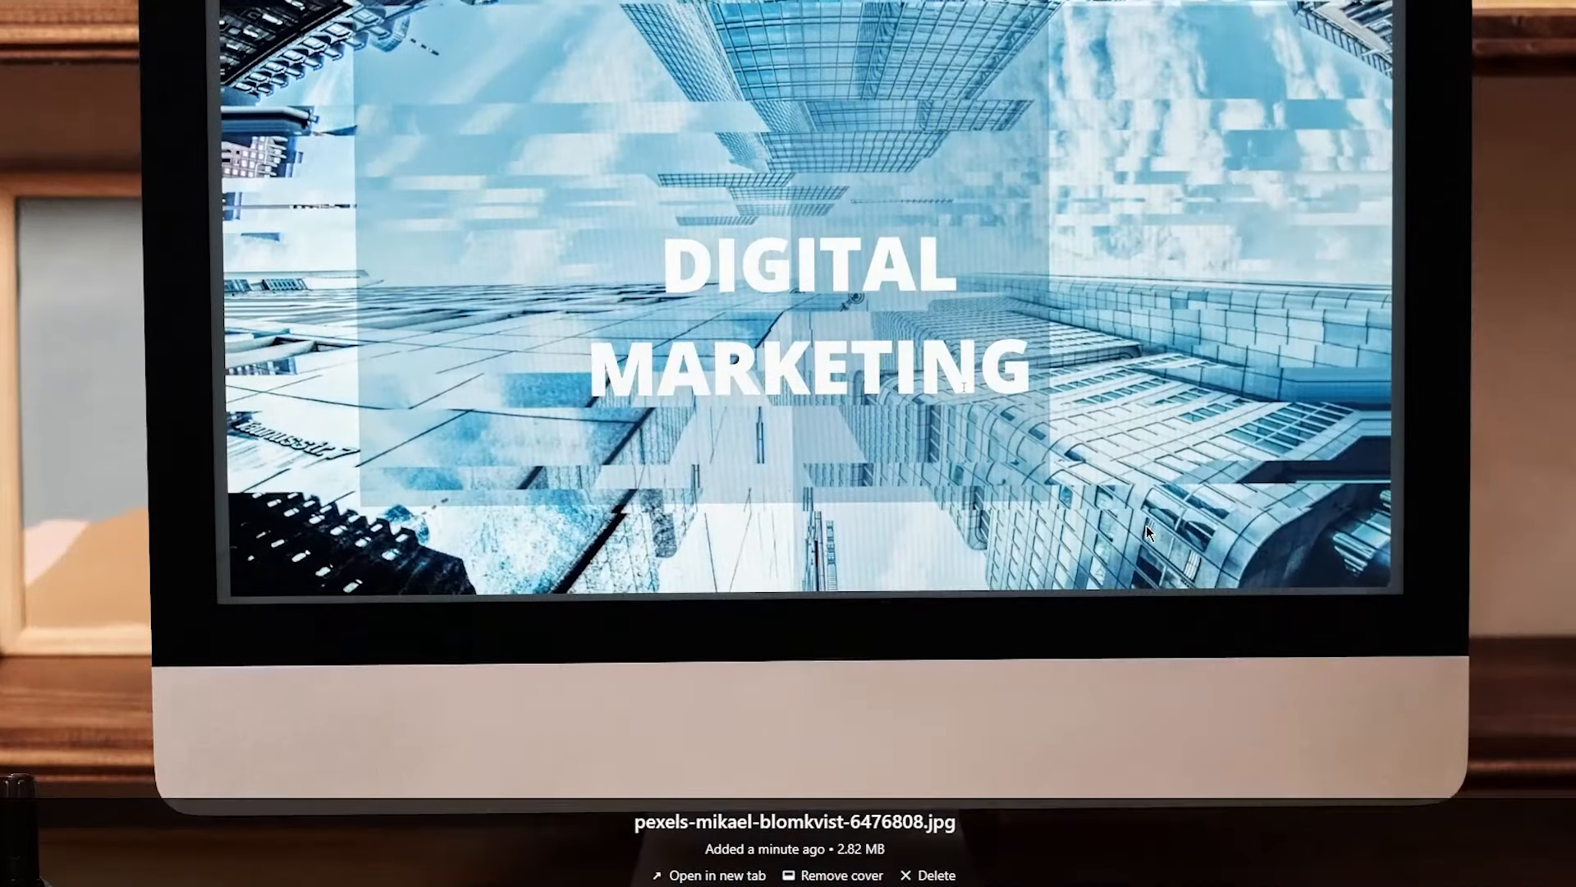
key("Escape")
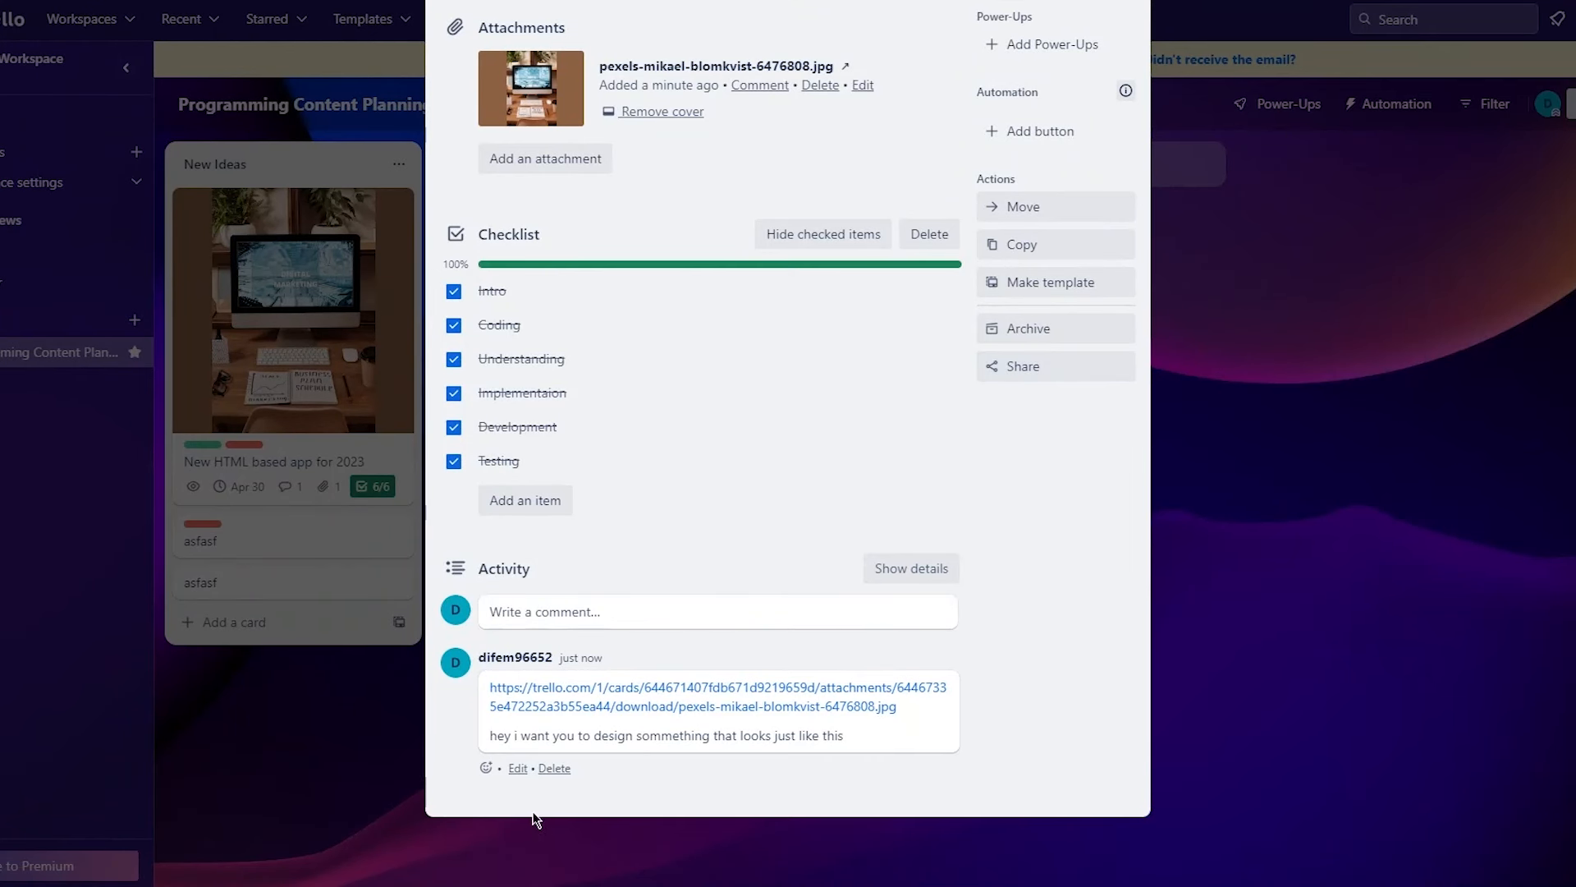
left_click(485, 767)
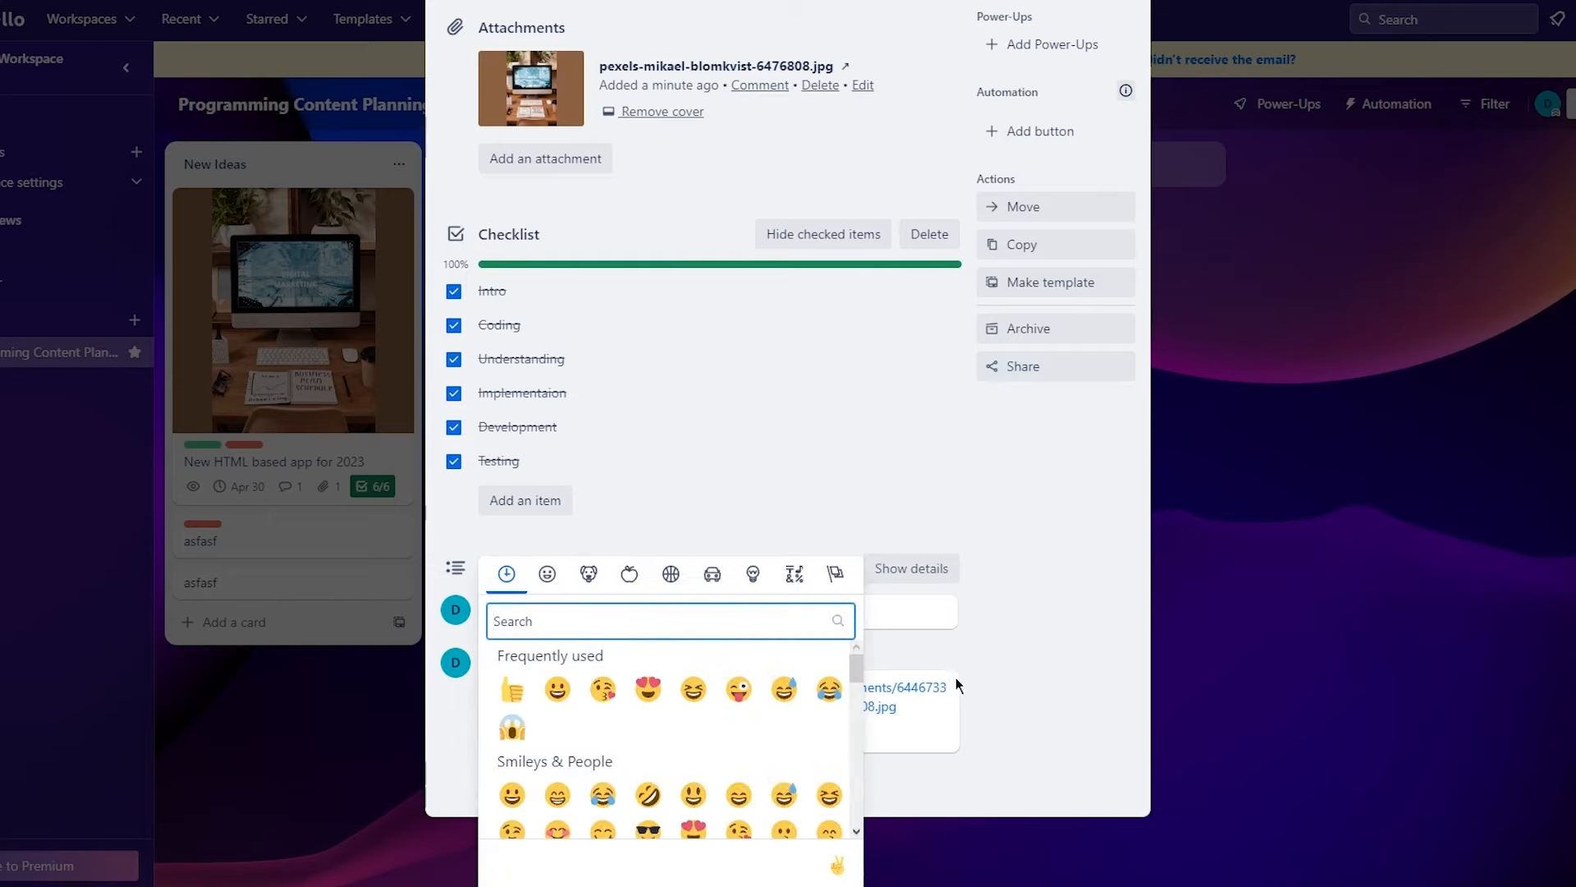
left_click(512, 691)
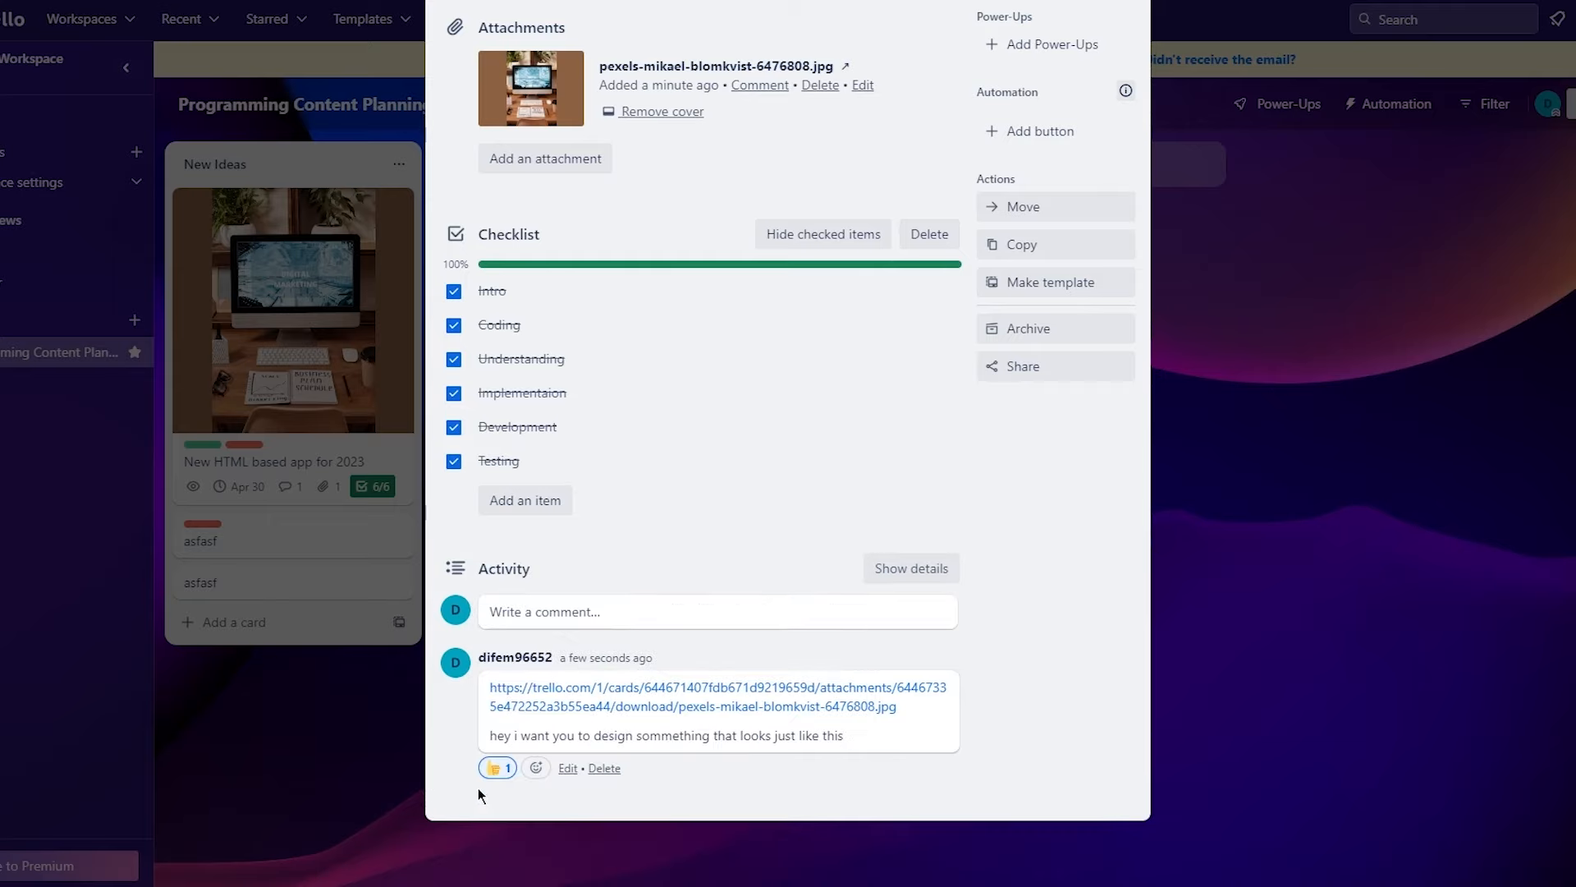
Step: Begin another comment with a member mention, then clear it so the box is empty
left_click(614, 618)
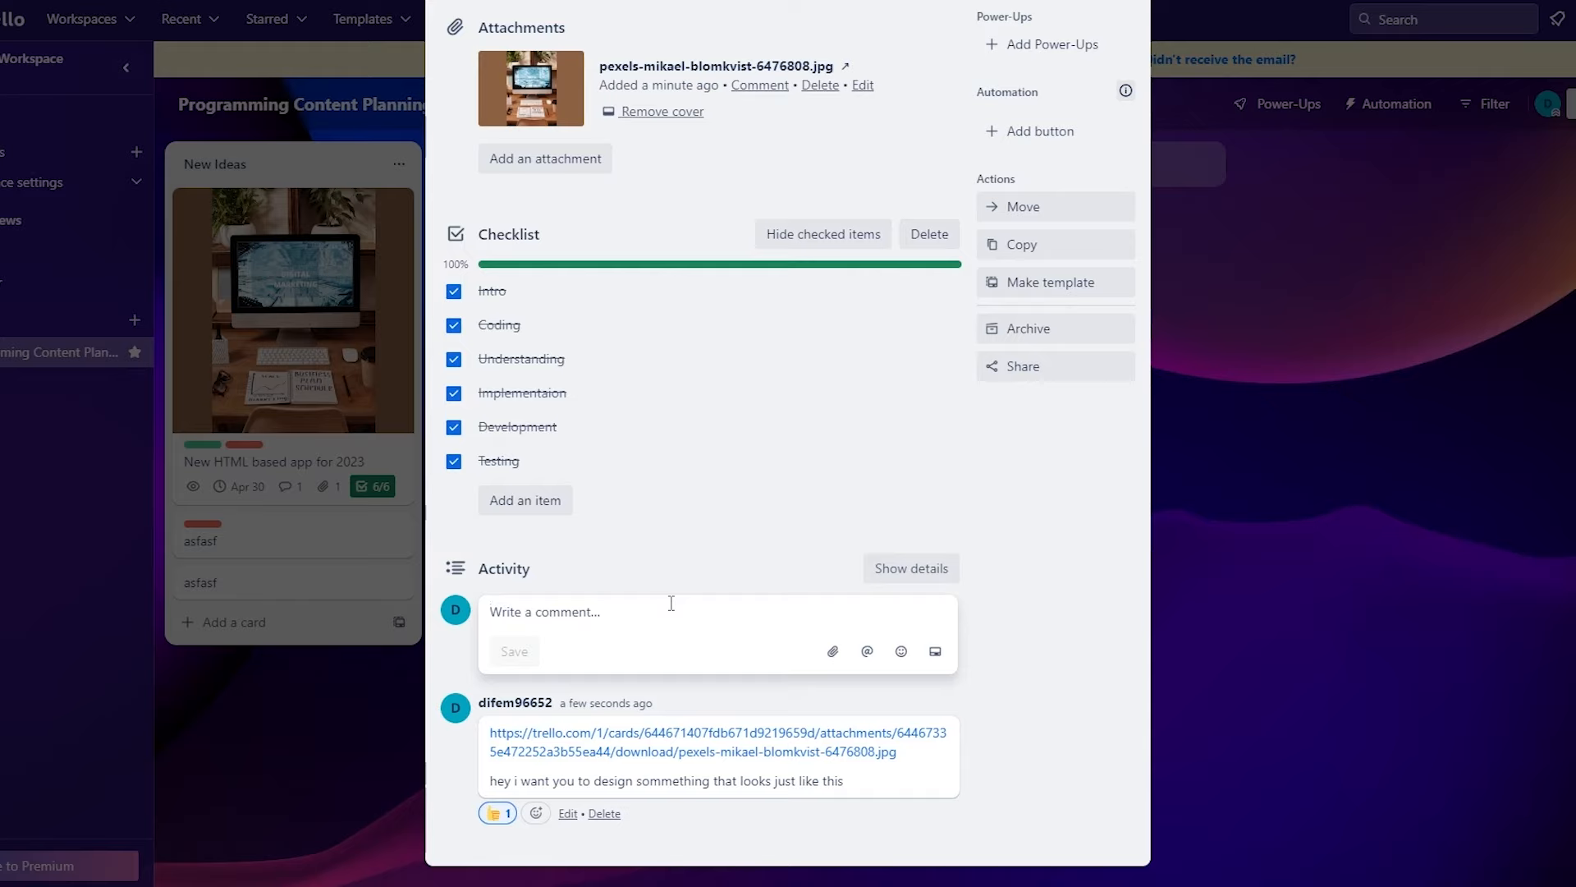
type("@")
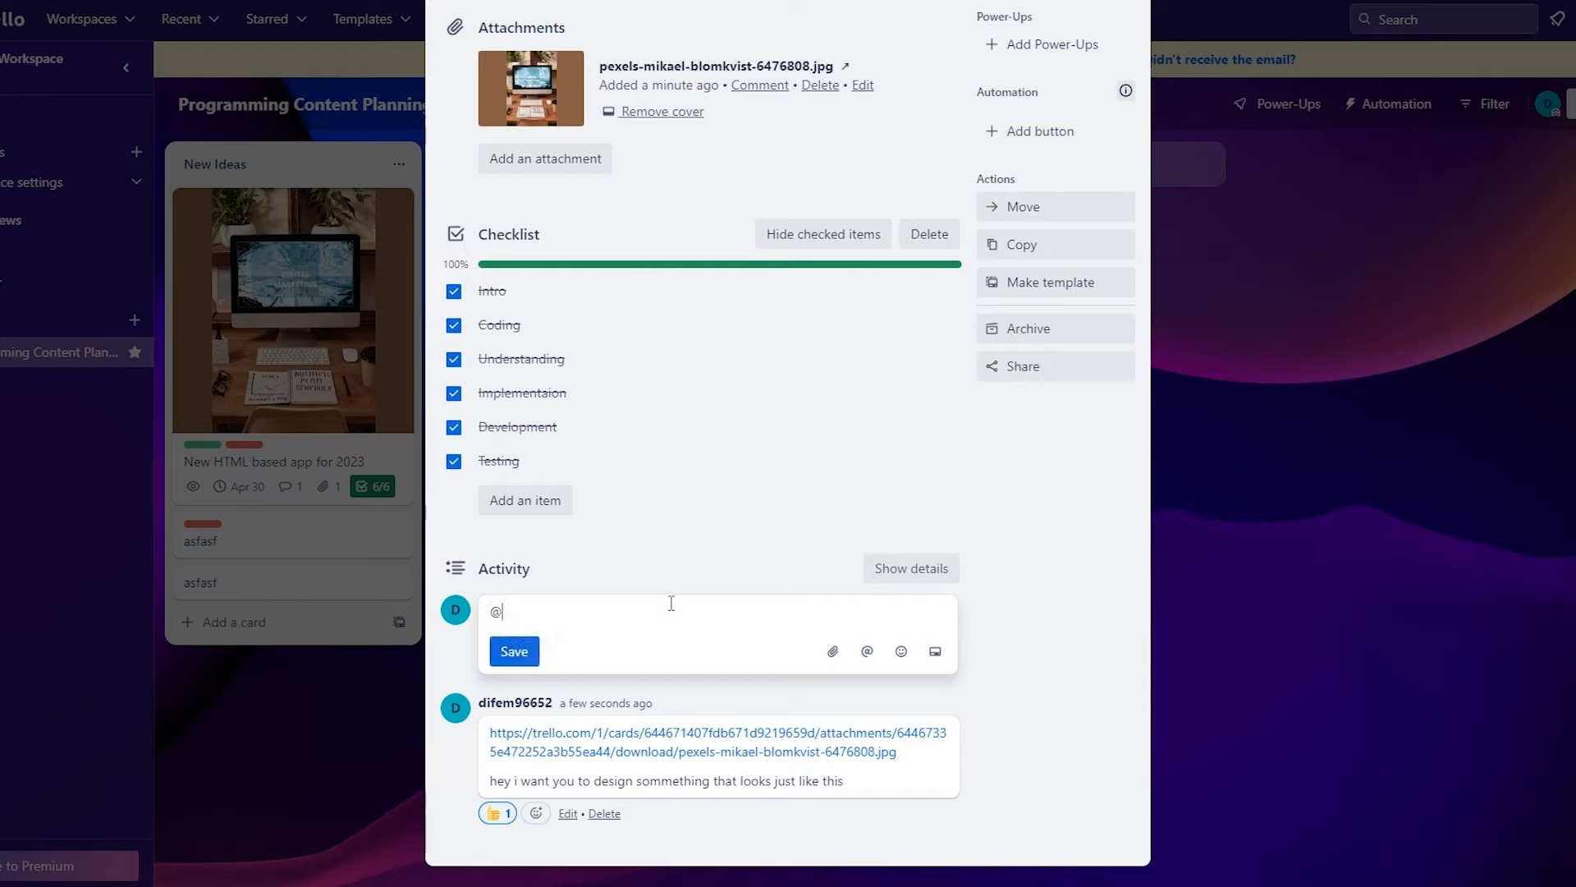
type("jjjjjj")
key("ctrl+a")
key("BackSpace")
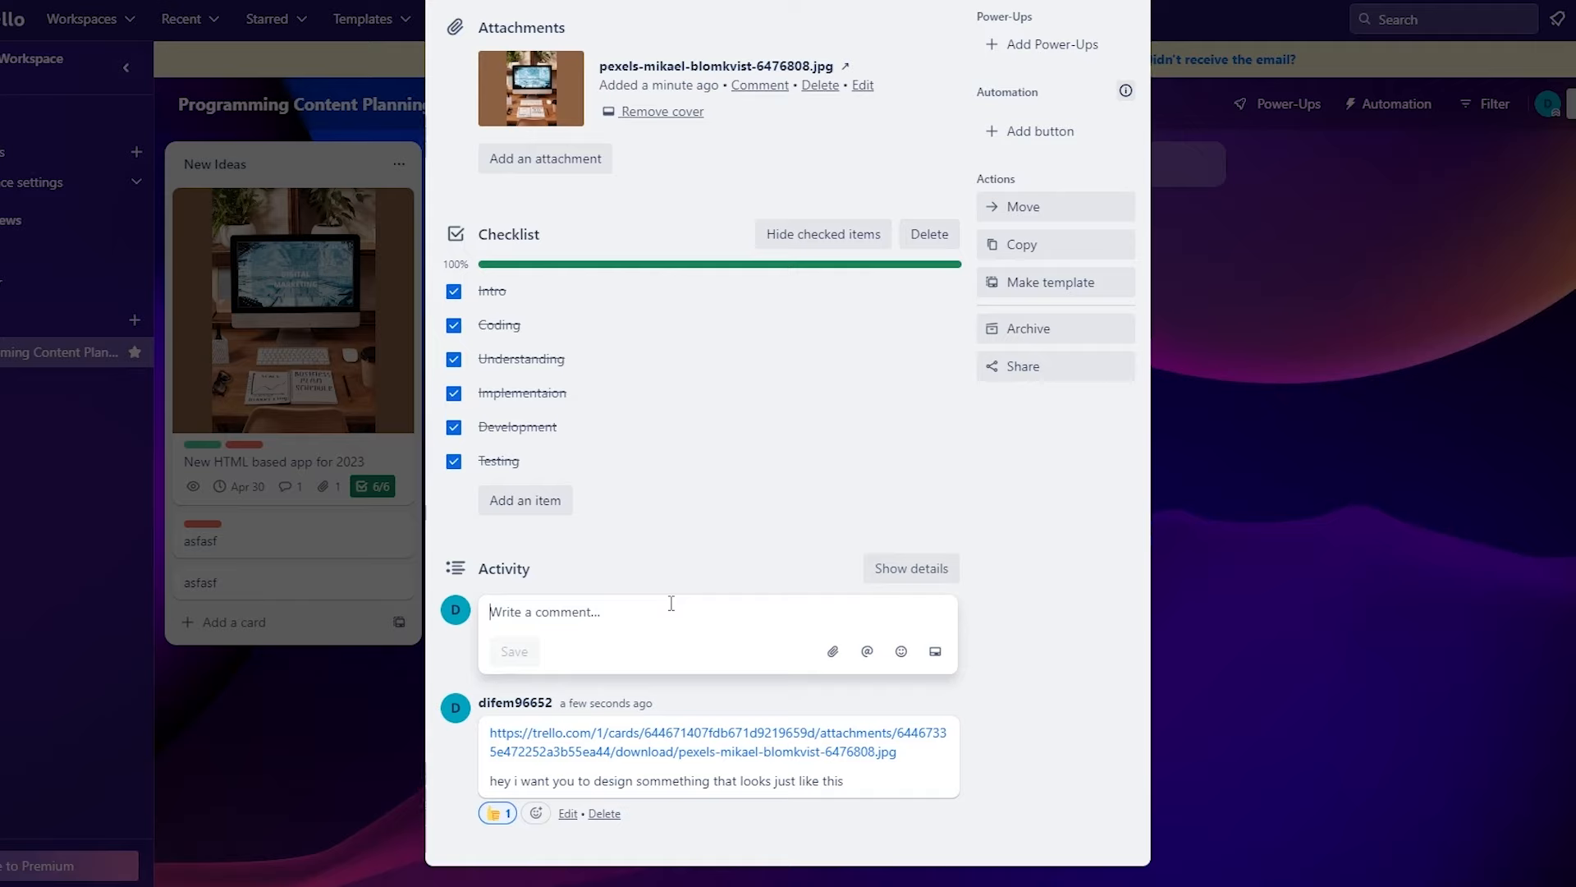
Step: Move the card to Development, then drag it back below the asfasf cards in New Ideas and reopen it
left_click(1018, 218)
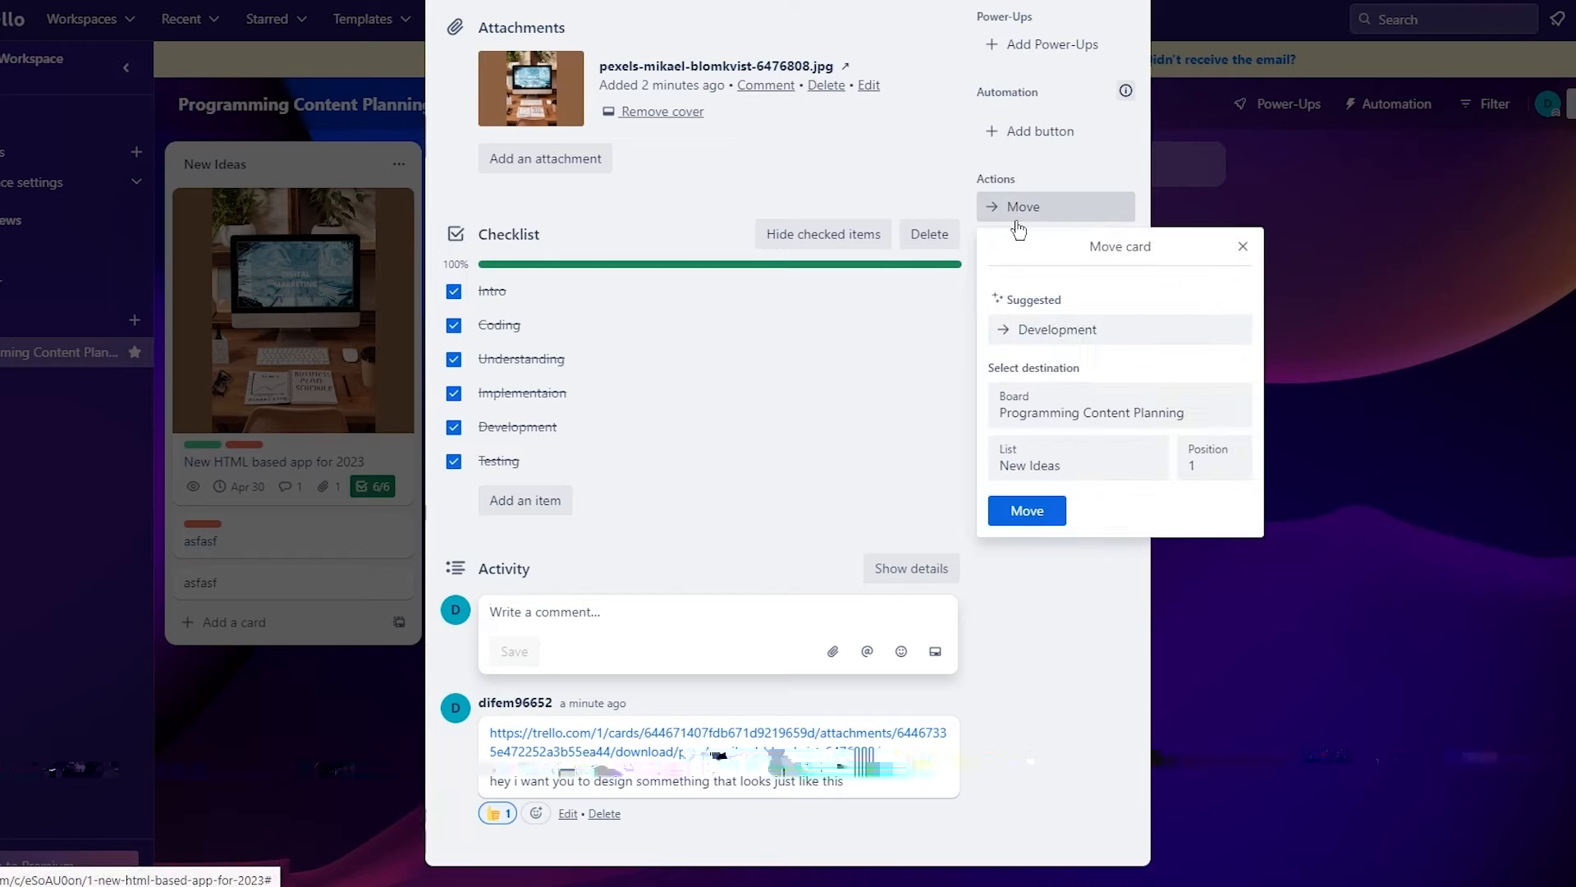
left_click(1051, 330)
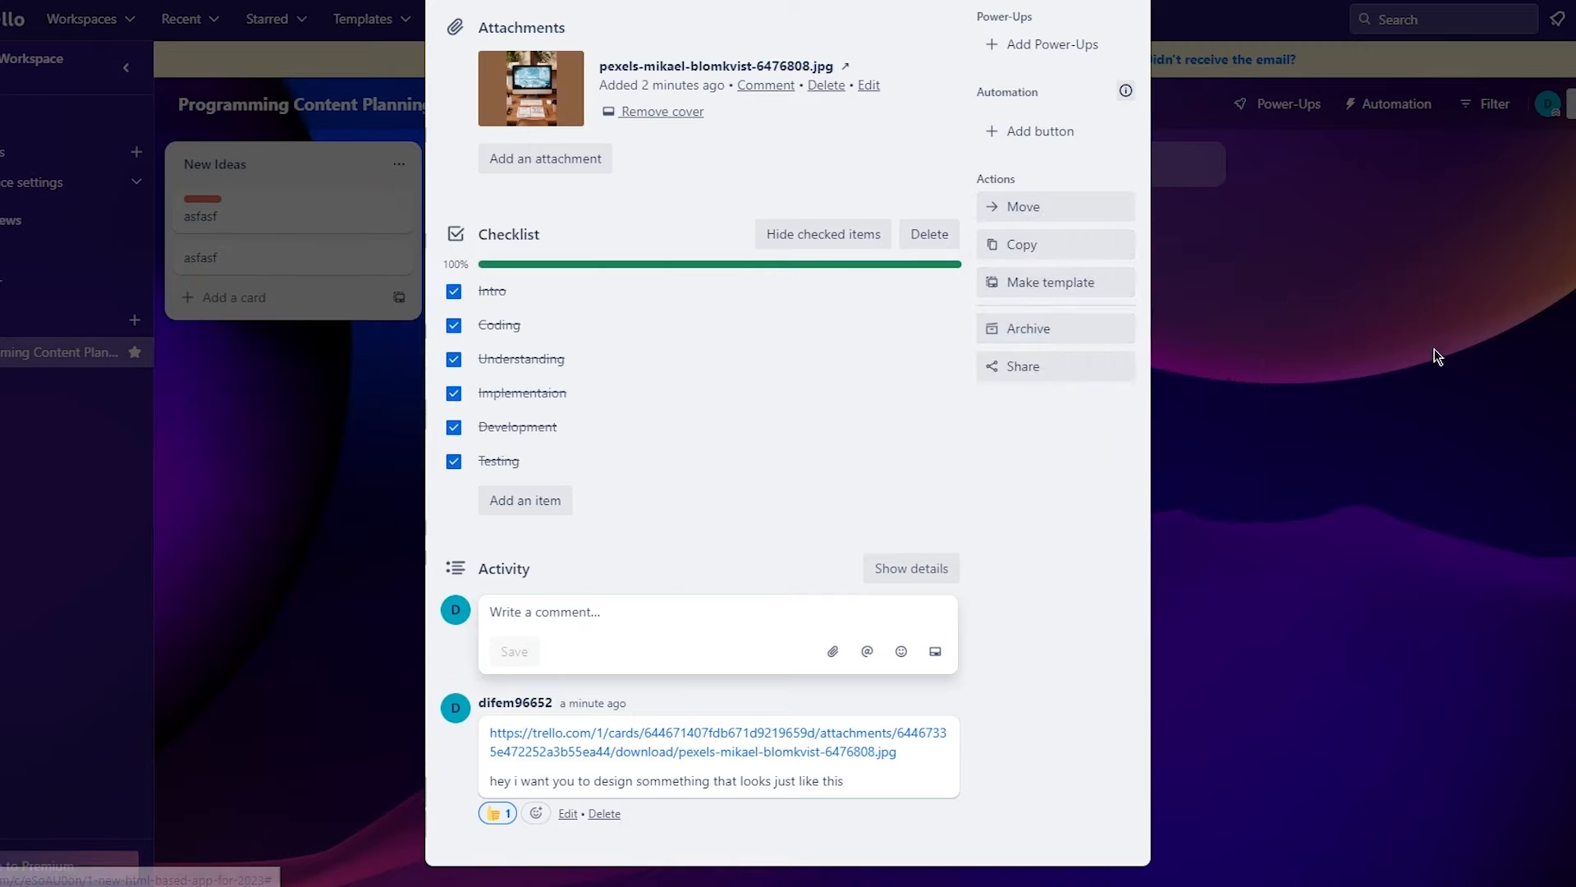
left_click(1203, 307)
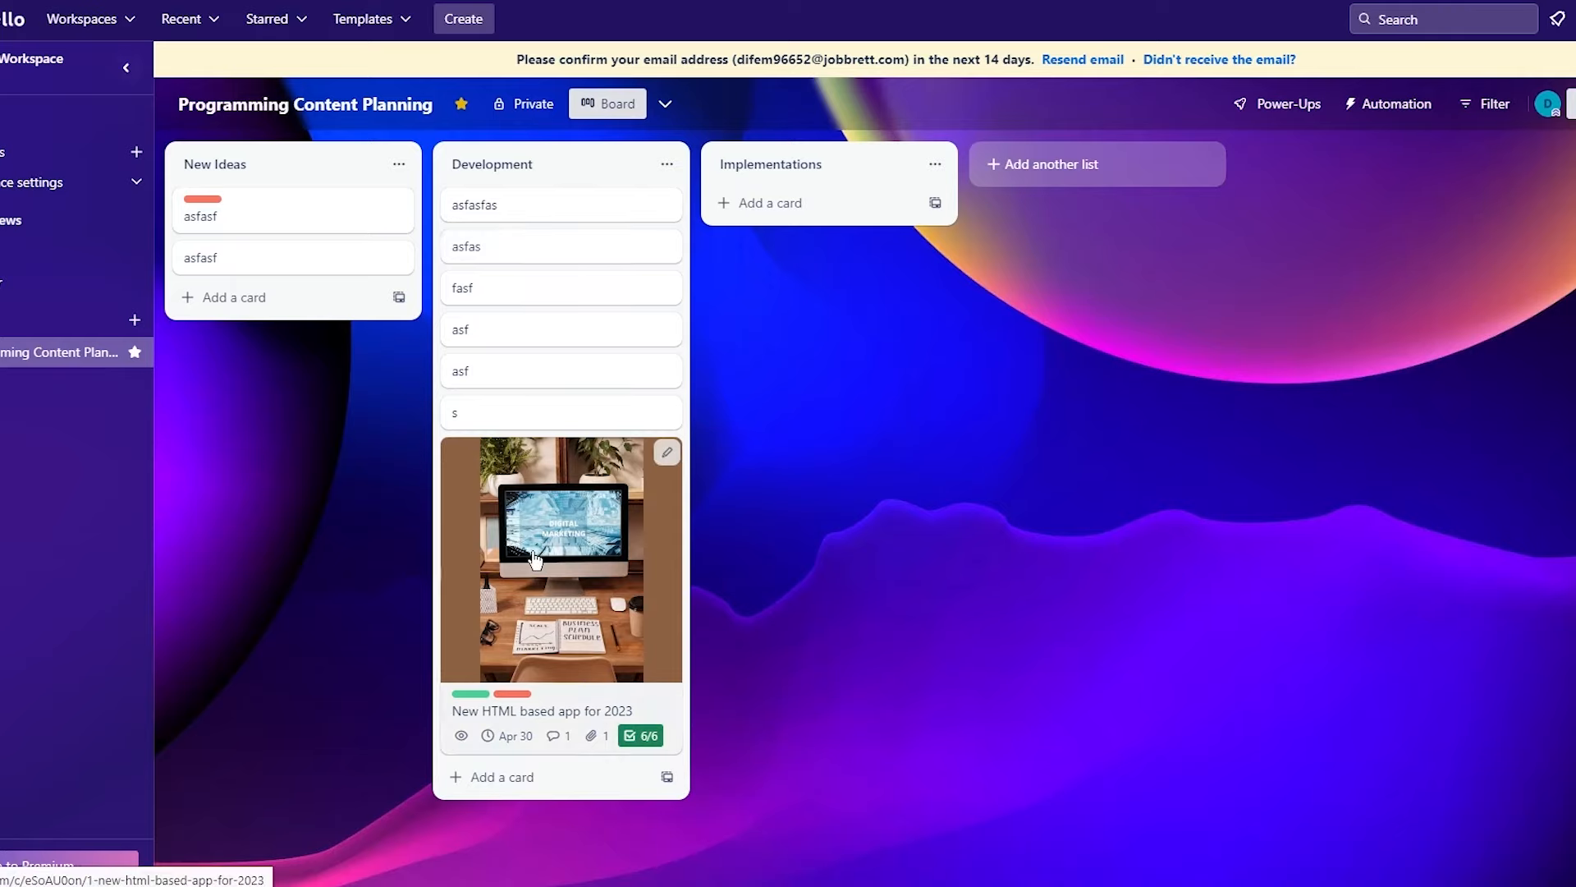
left_click_drag(535, 559, 329, 422)
left_click(411, 402)
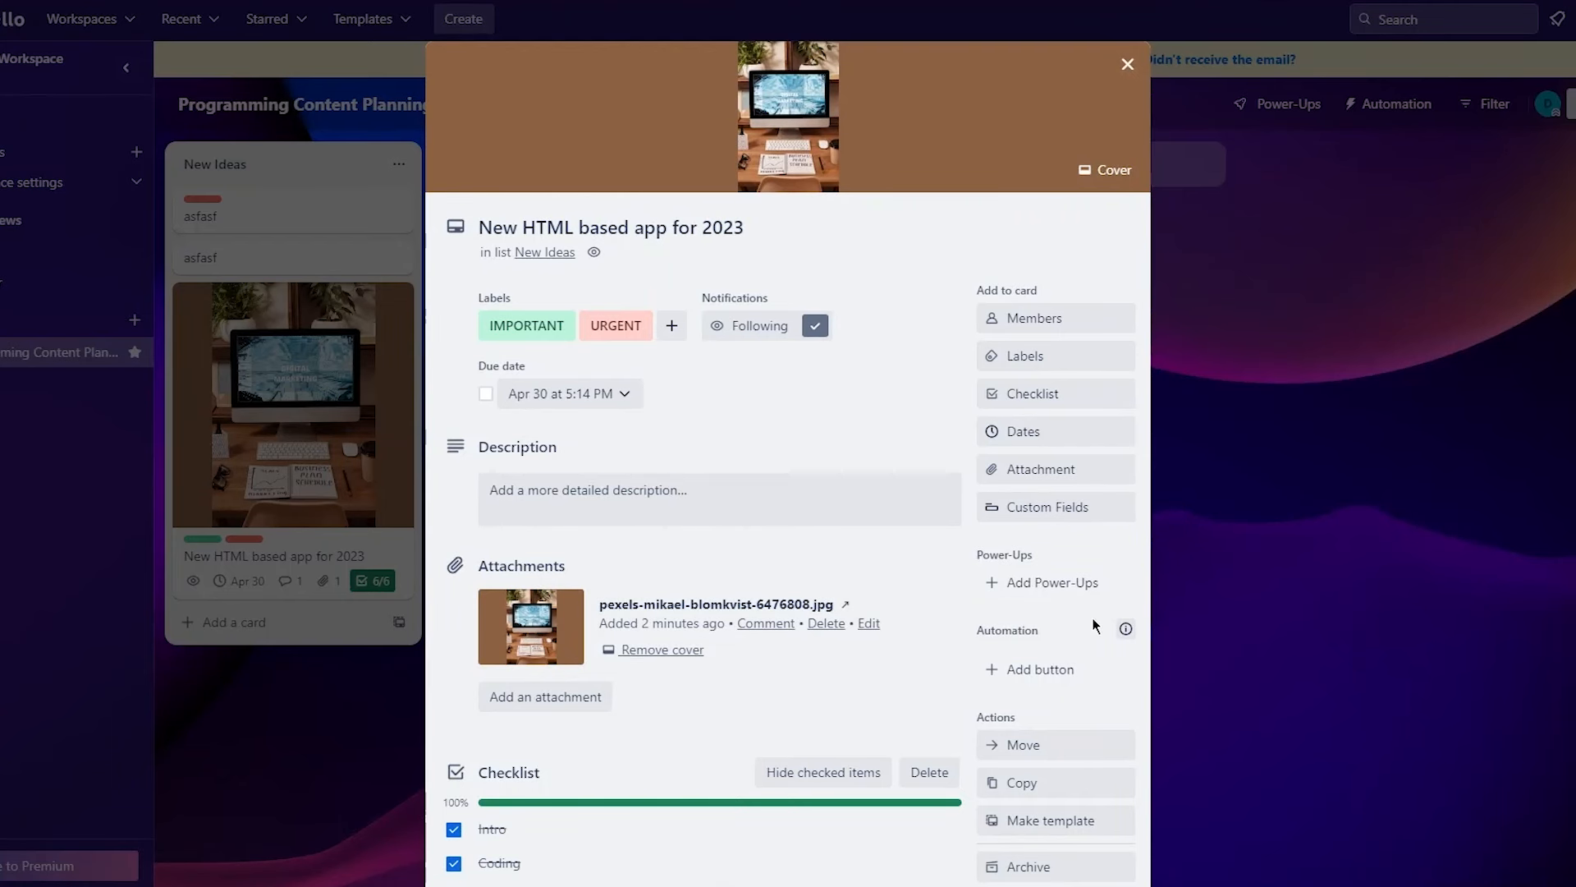
Step: Copy the card into New Ideas with the same title, keeping checklist, labels, attachment and comments
scroll(1031, 632, "down", 3)
left_click(1036, 497)
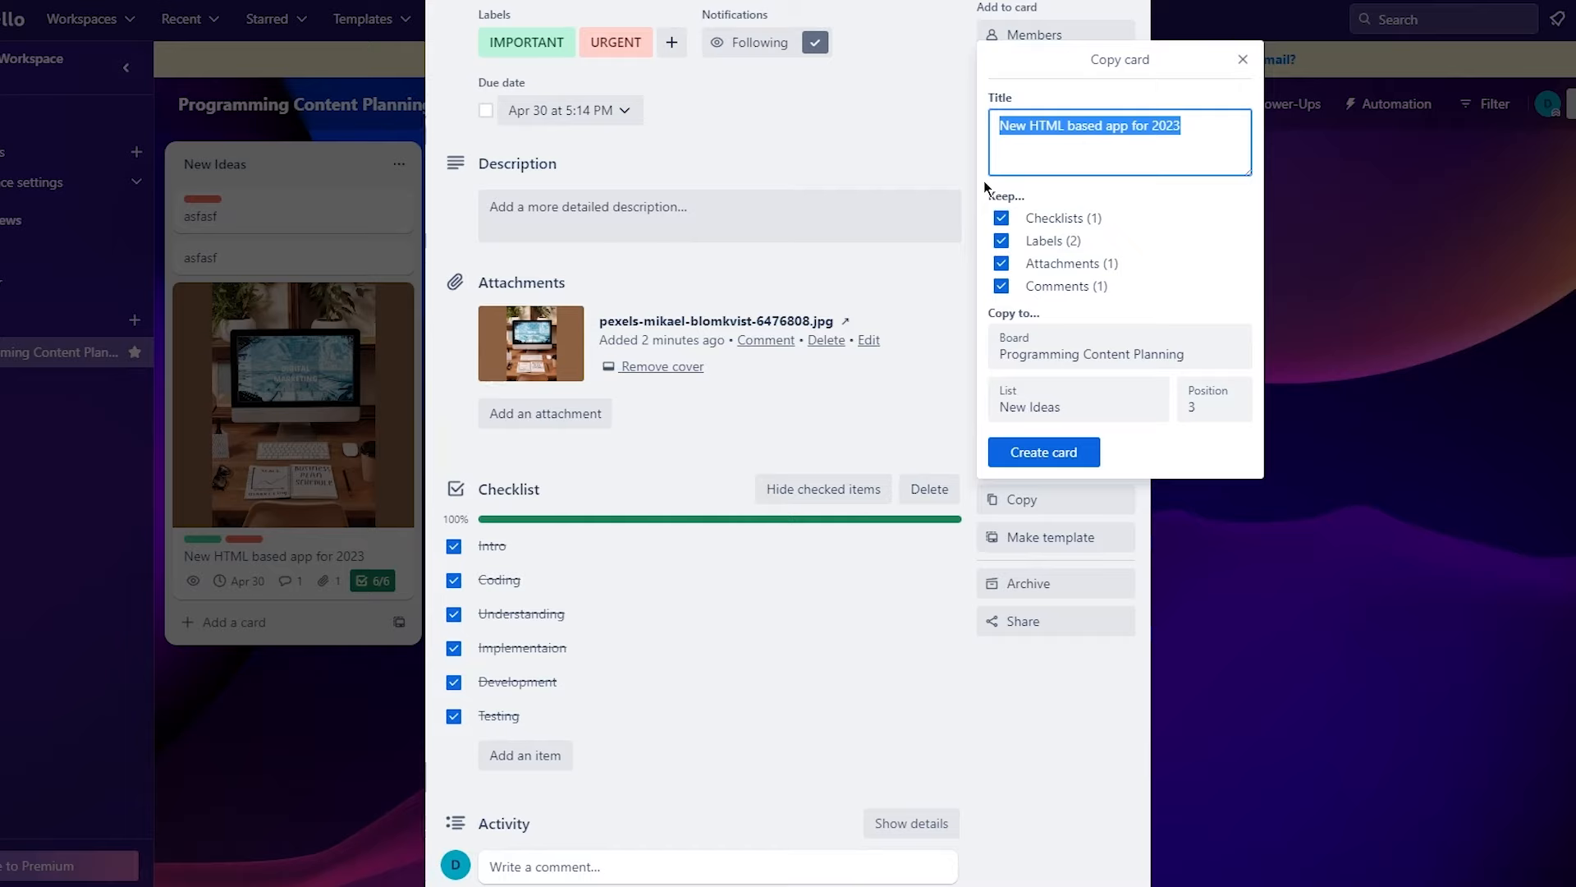
left_click(1218, 128)
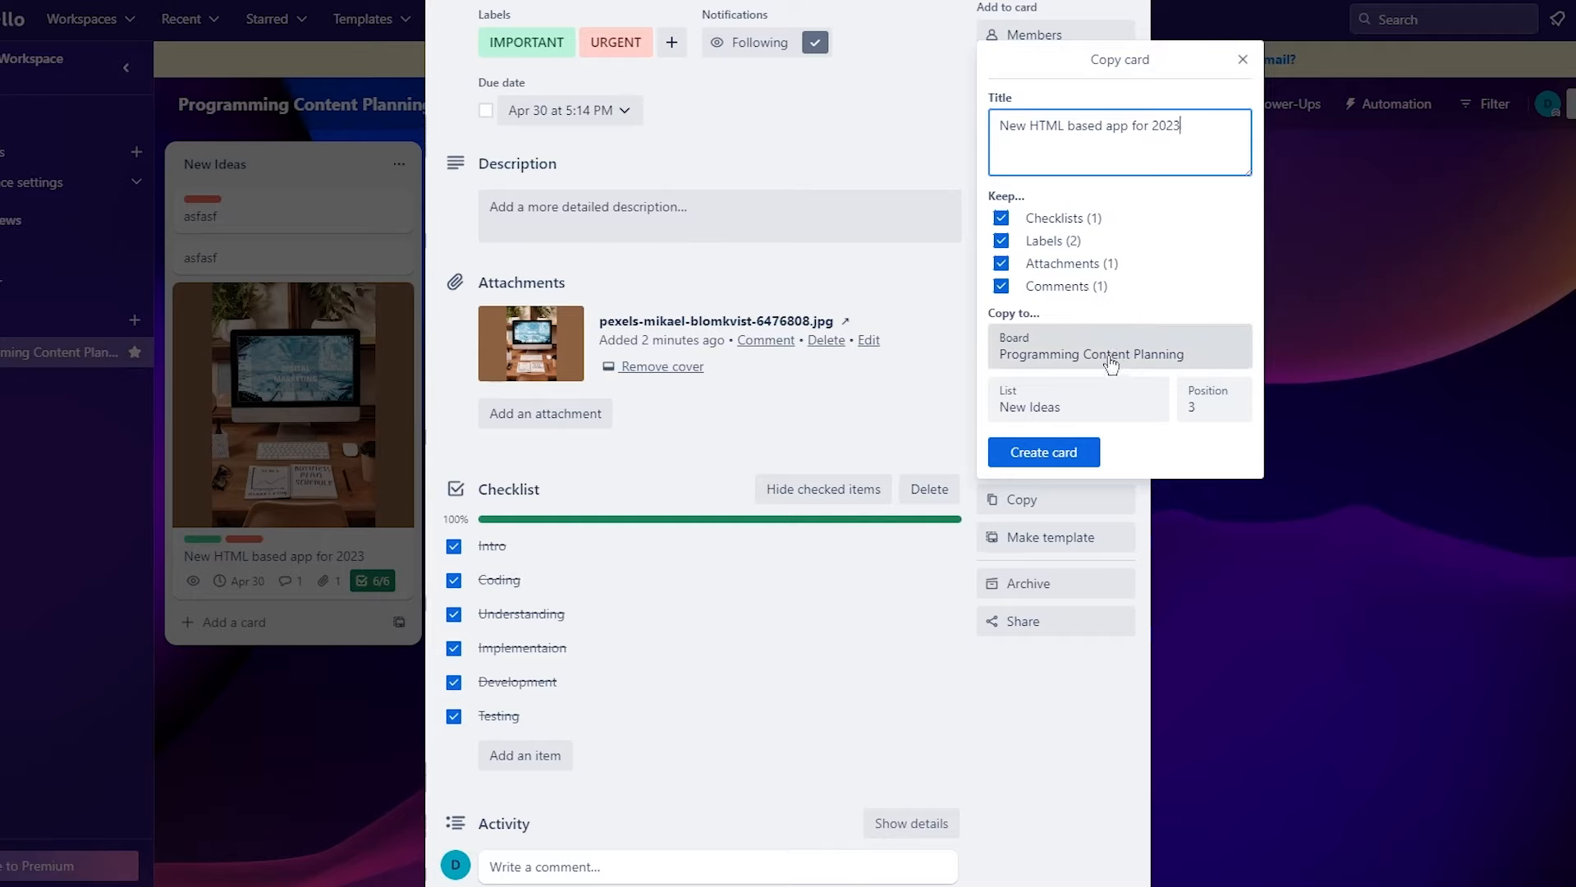
left_click(1068, 461)
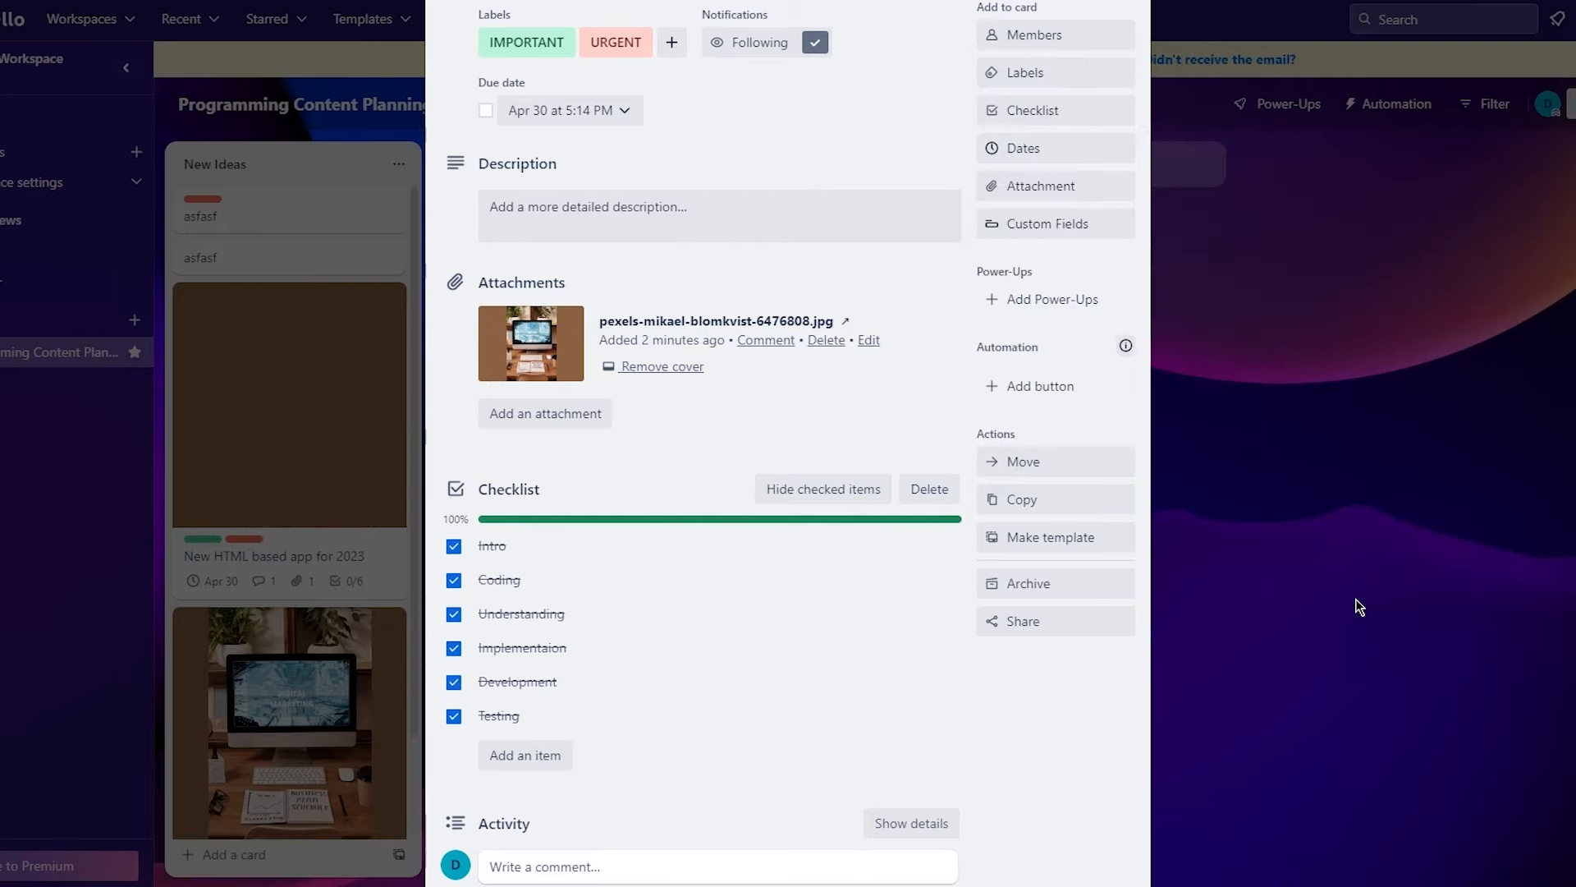
left_click(1259, 582)
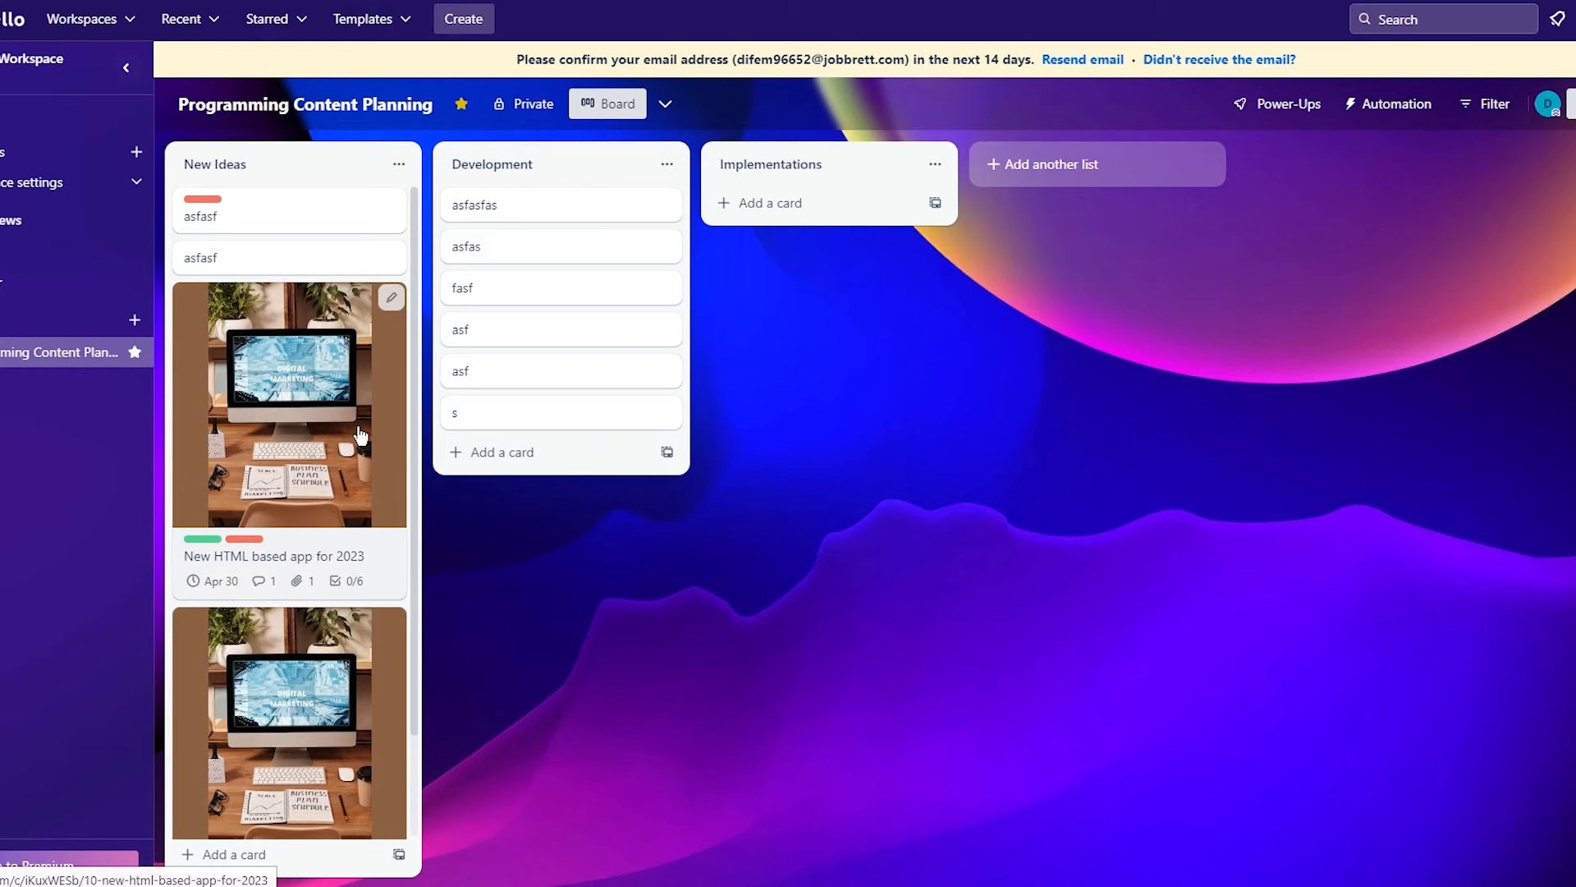
scroll(345, 492, "down", 2)
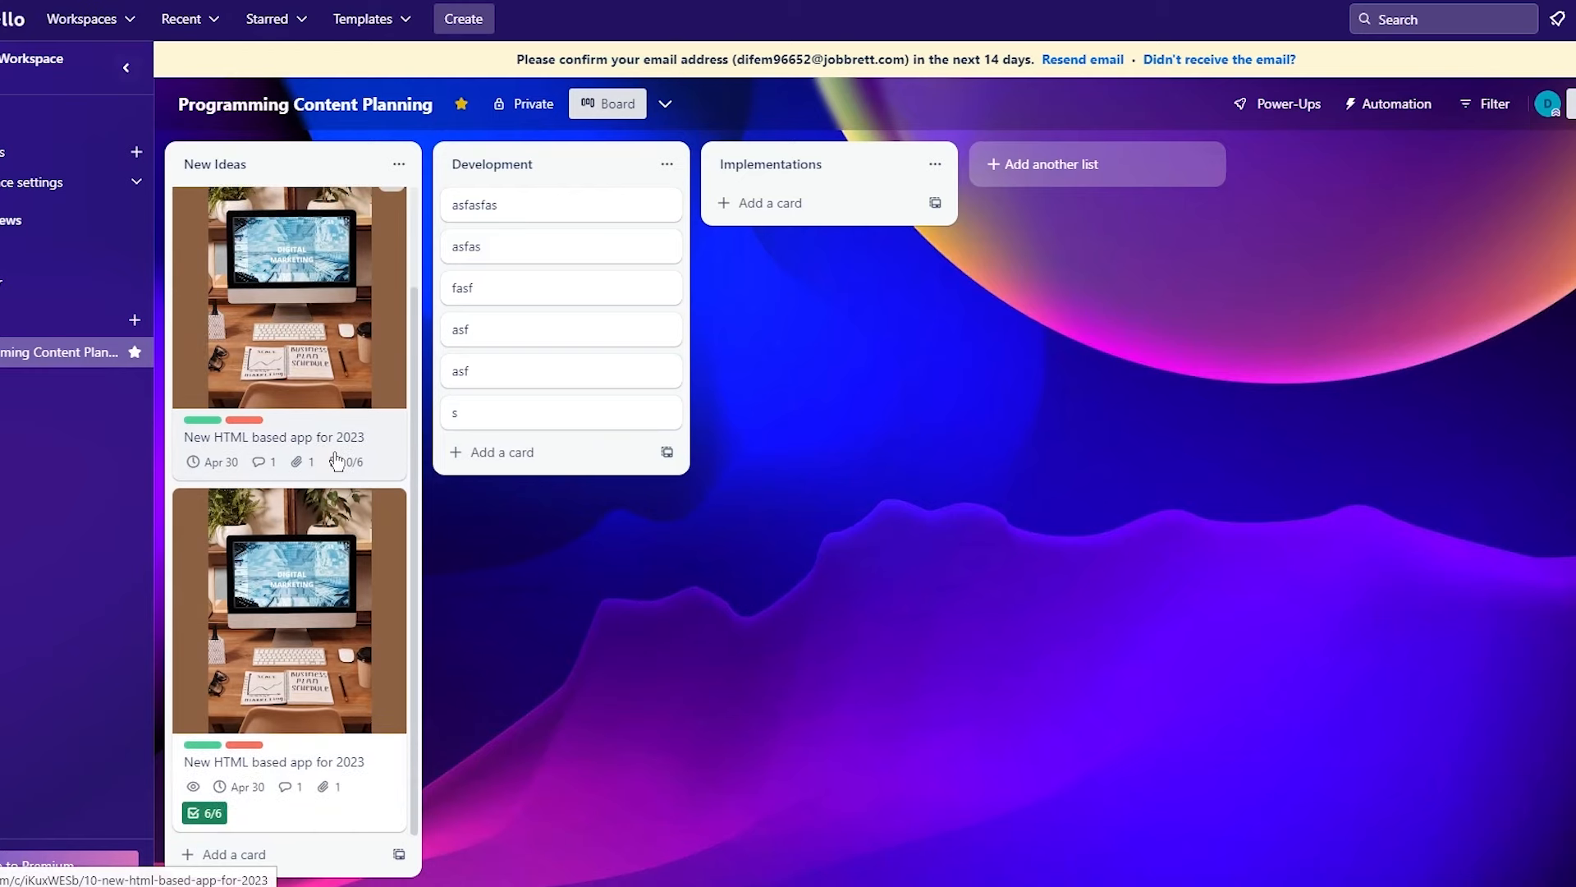
Step: Open the newly copied card to review its details, then close it
left_click(294, 369)
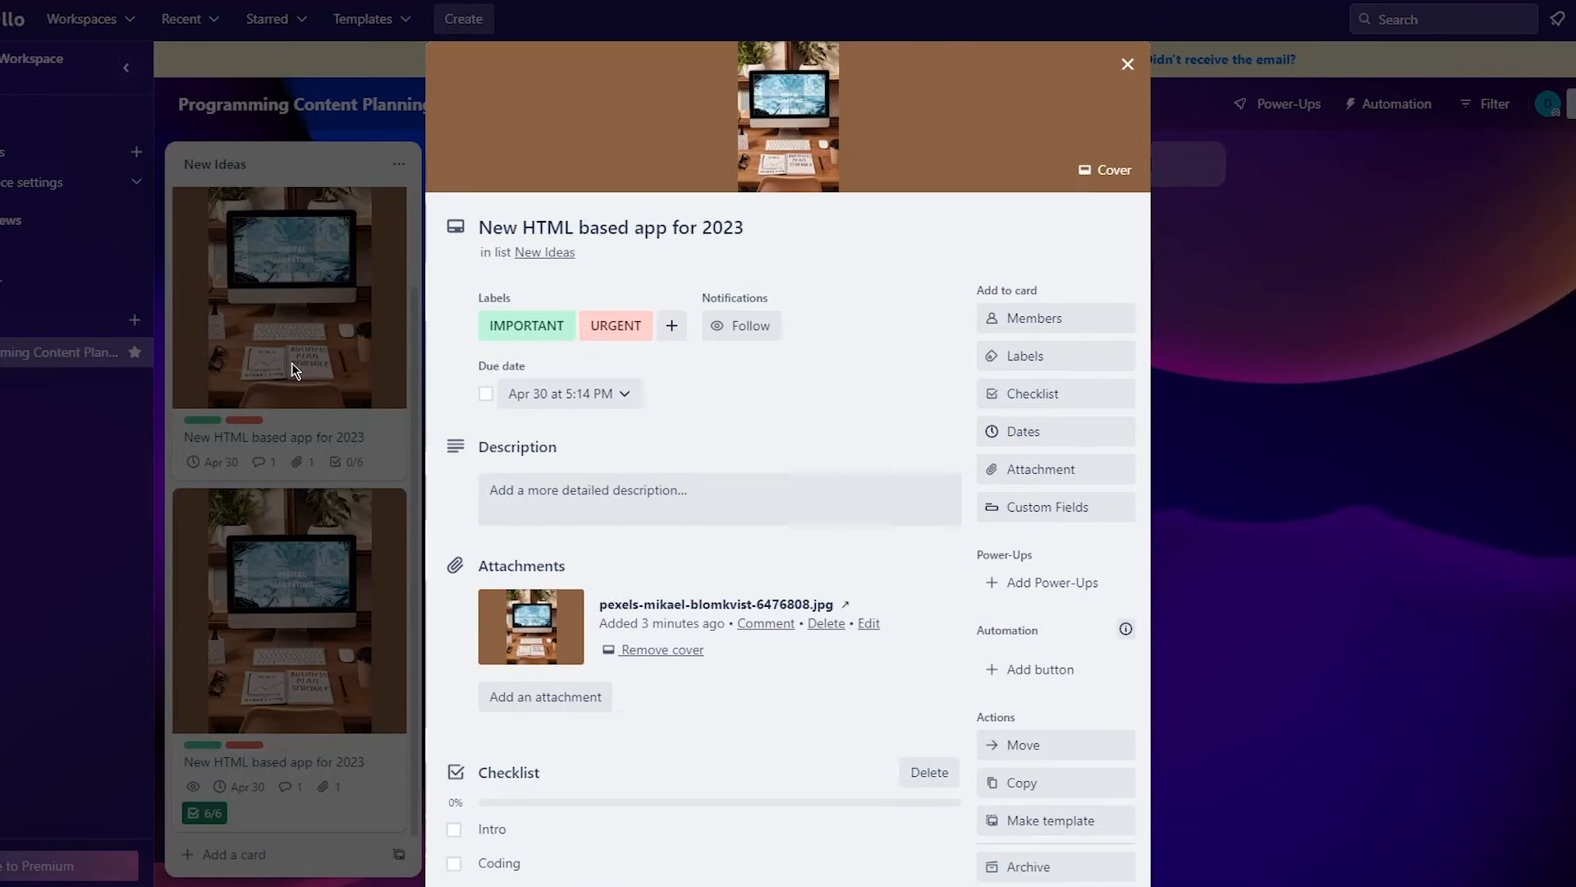
scroll(624, 447, "down", 5)
scroll(654, 471, "up", 5)
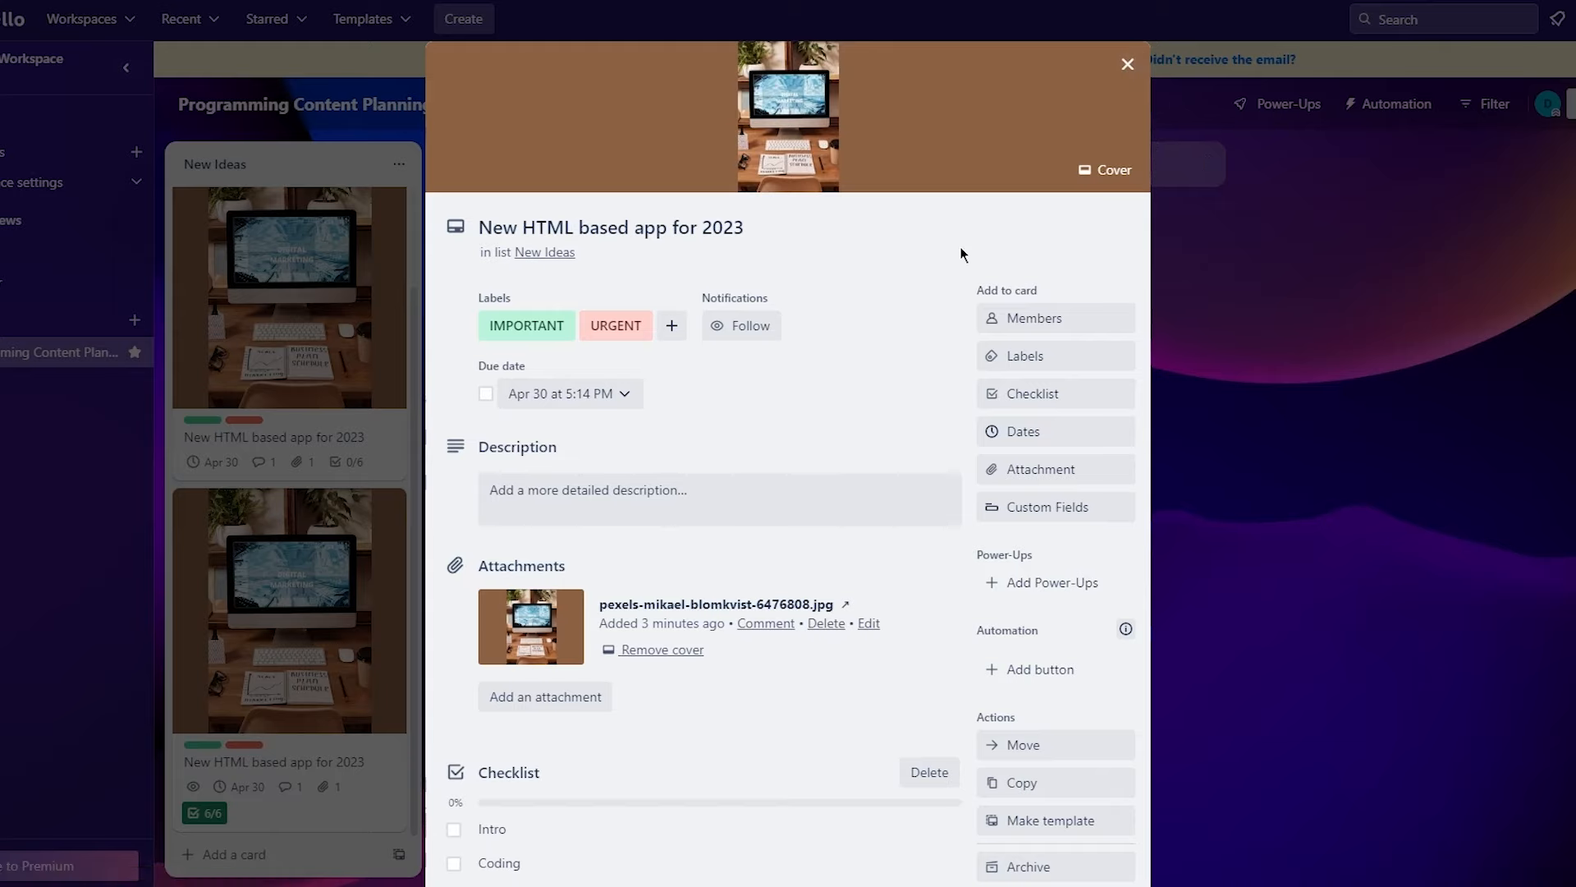
scroll(984, 527, "down", 3)
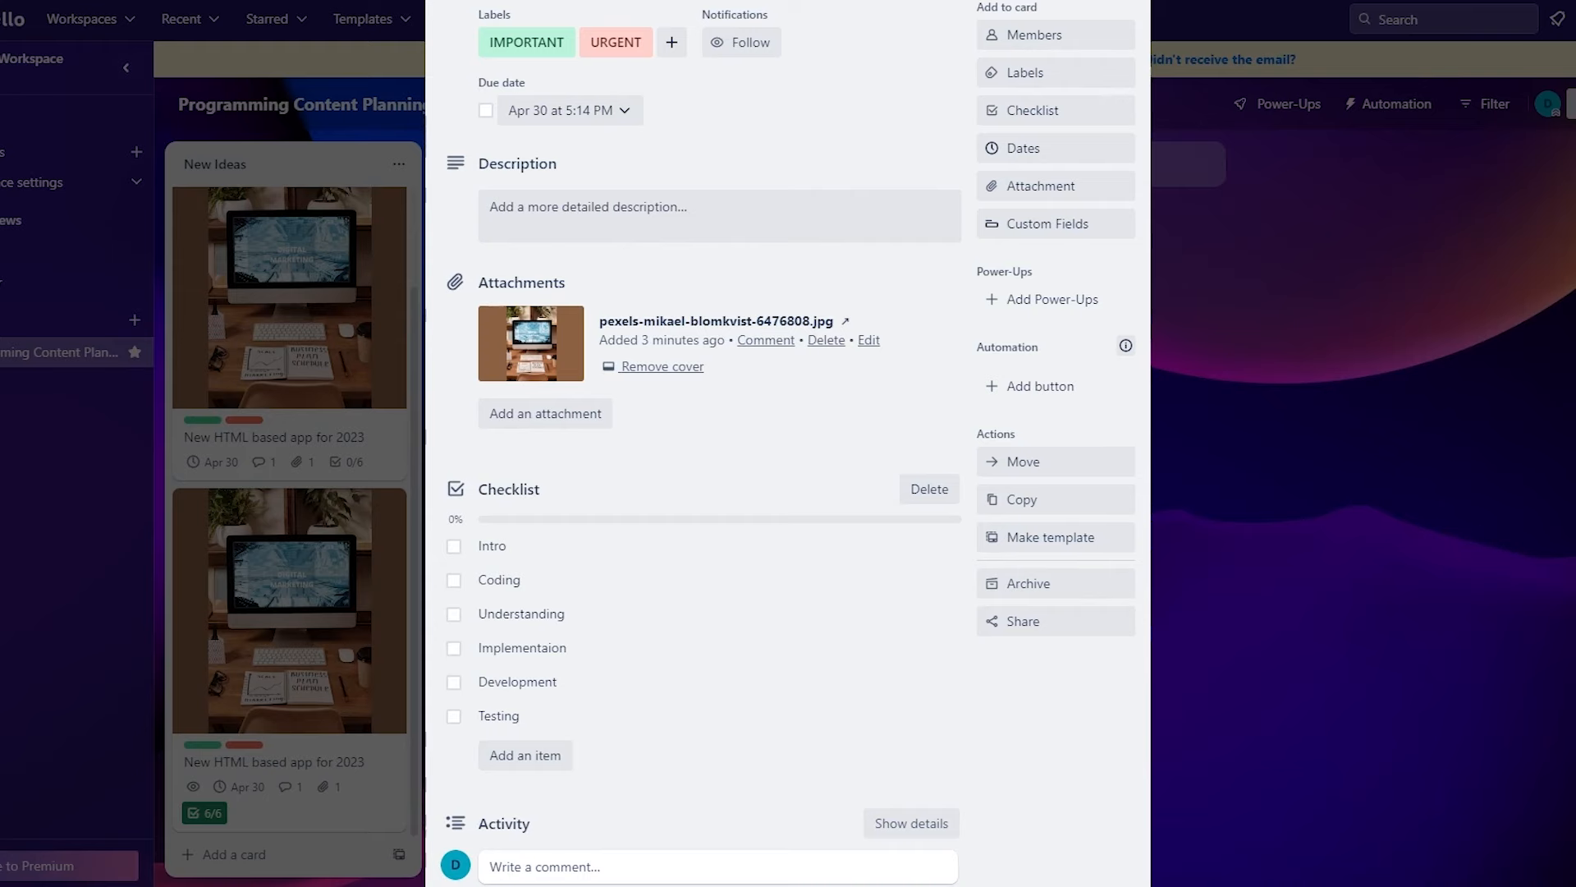
left_click(1566, 400)
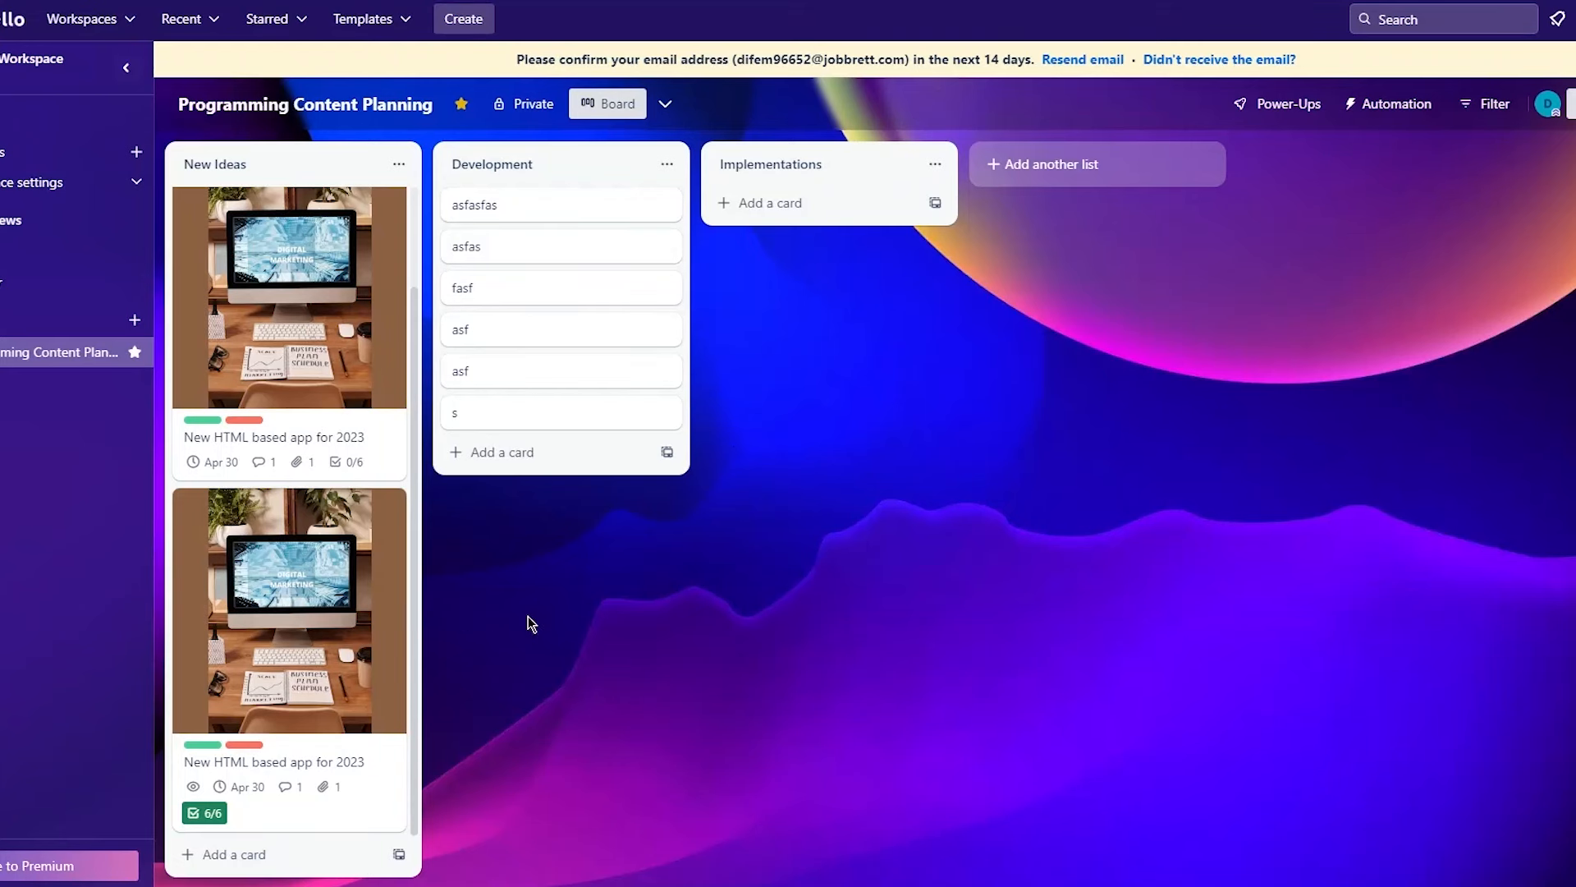
Step: Reopen the original card, go to Add Power-Ups, and close the Power-Ups directory
left_click(285, 616)
scroll(936, 608, "down", 6)
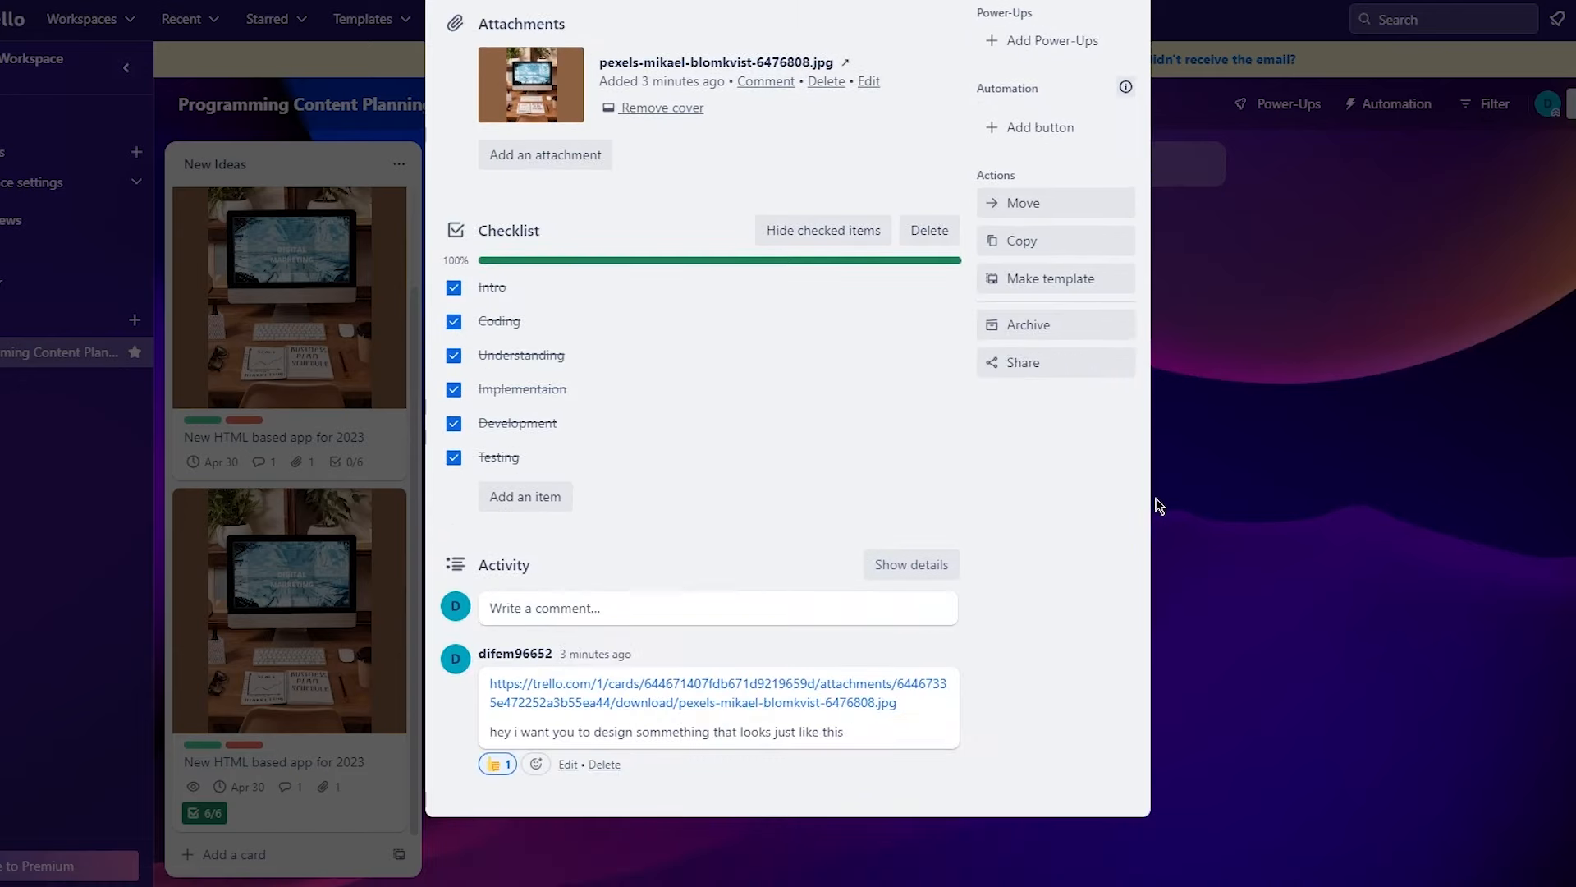
scroll(1158, 509, "up", 2)
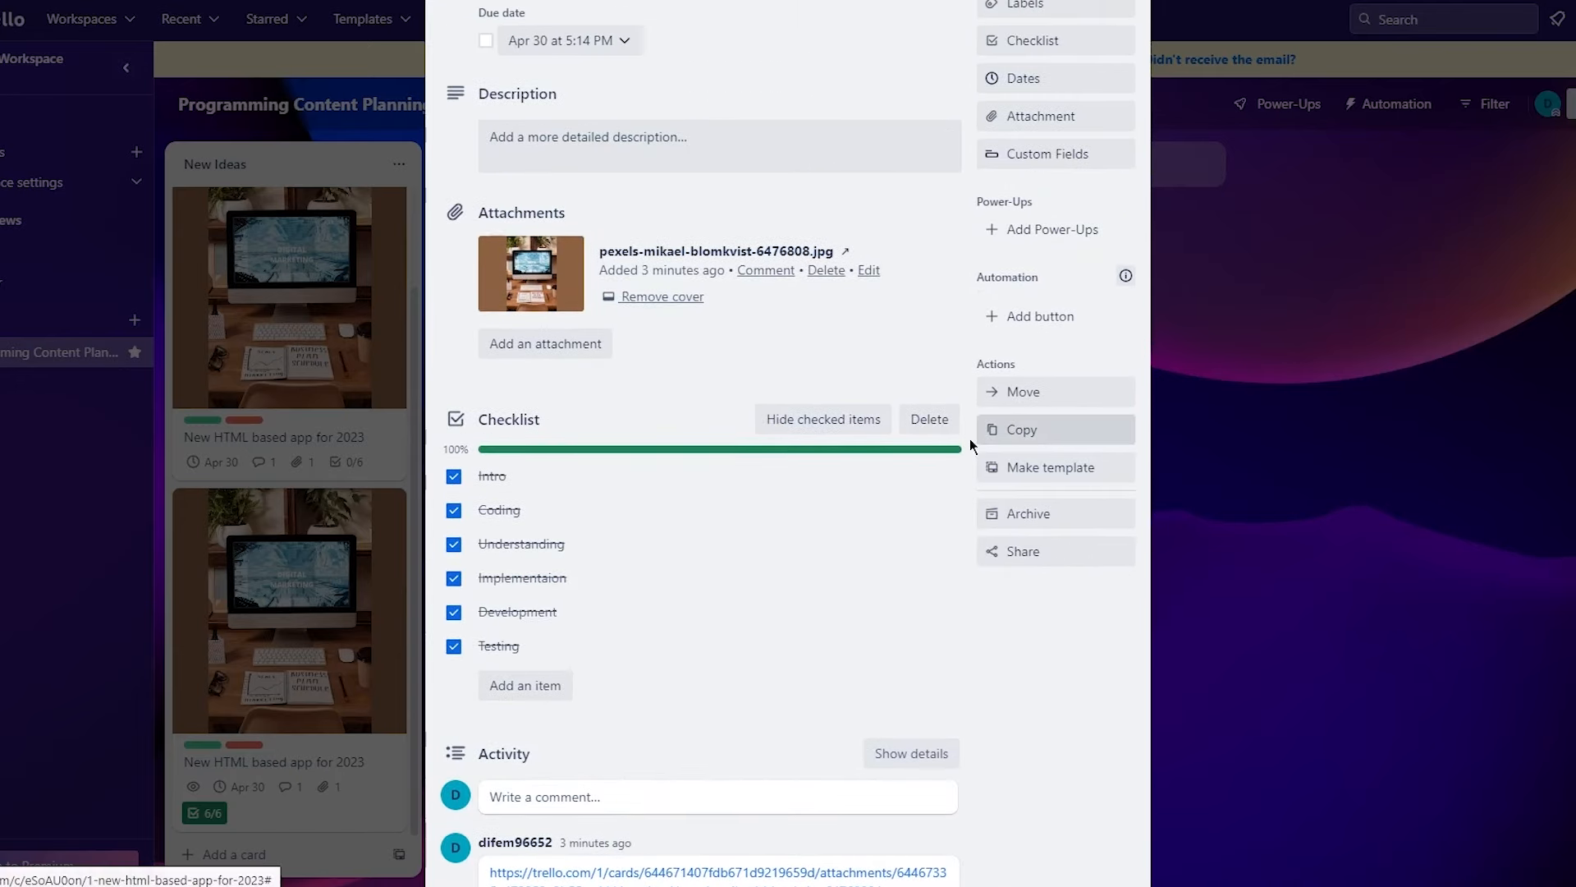
scroll(921, 417, "up", 1)
scroll(1075, 381, "up", 3)
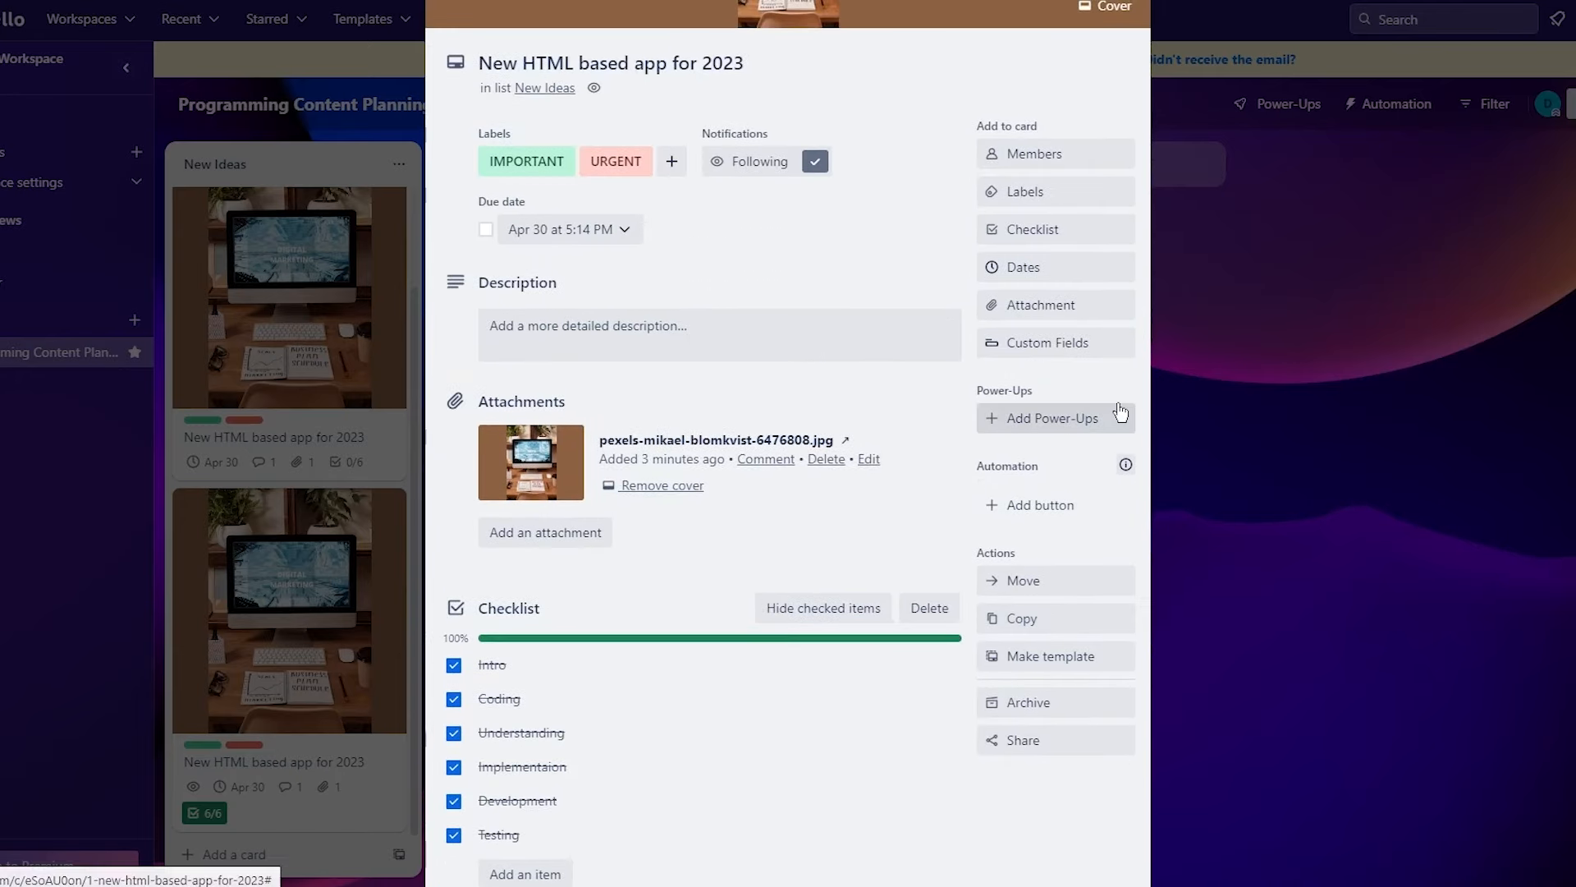
left_click(1067, 509)
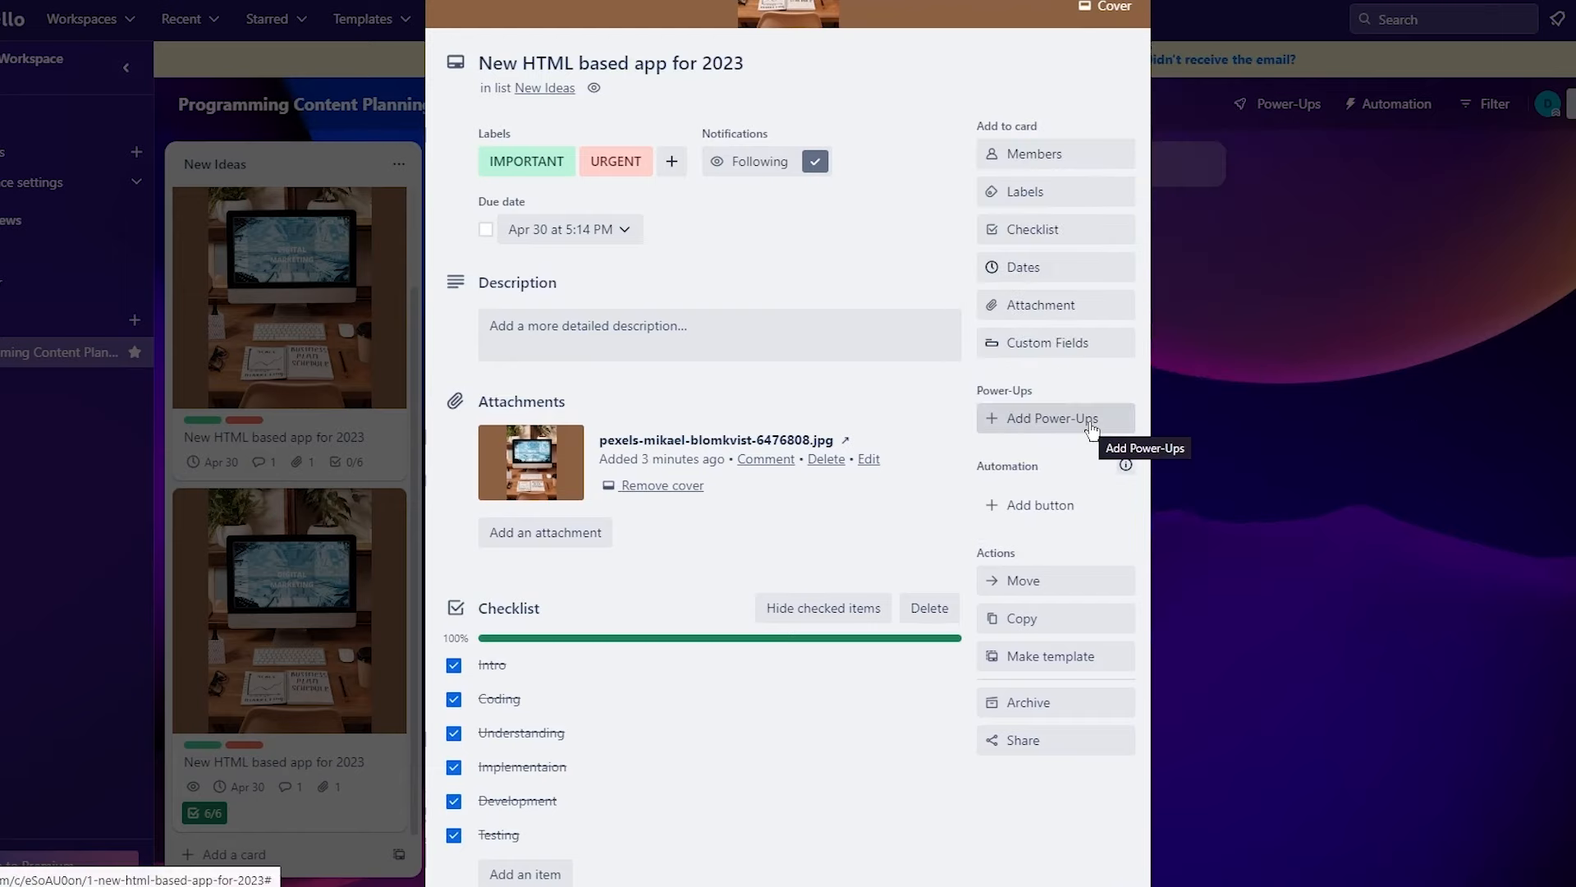
left_click(1091, 422)
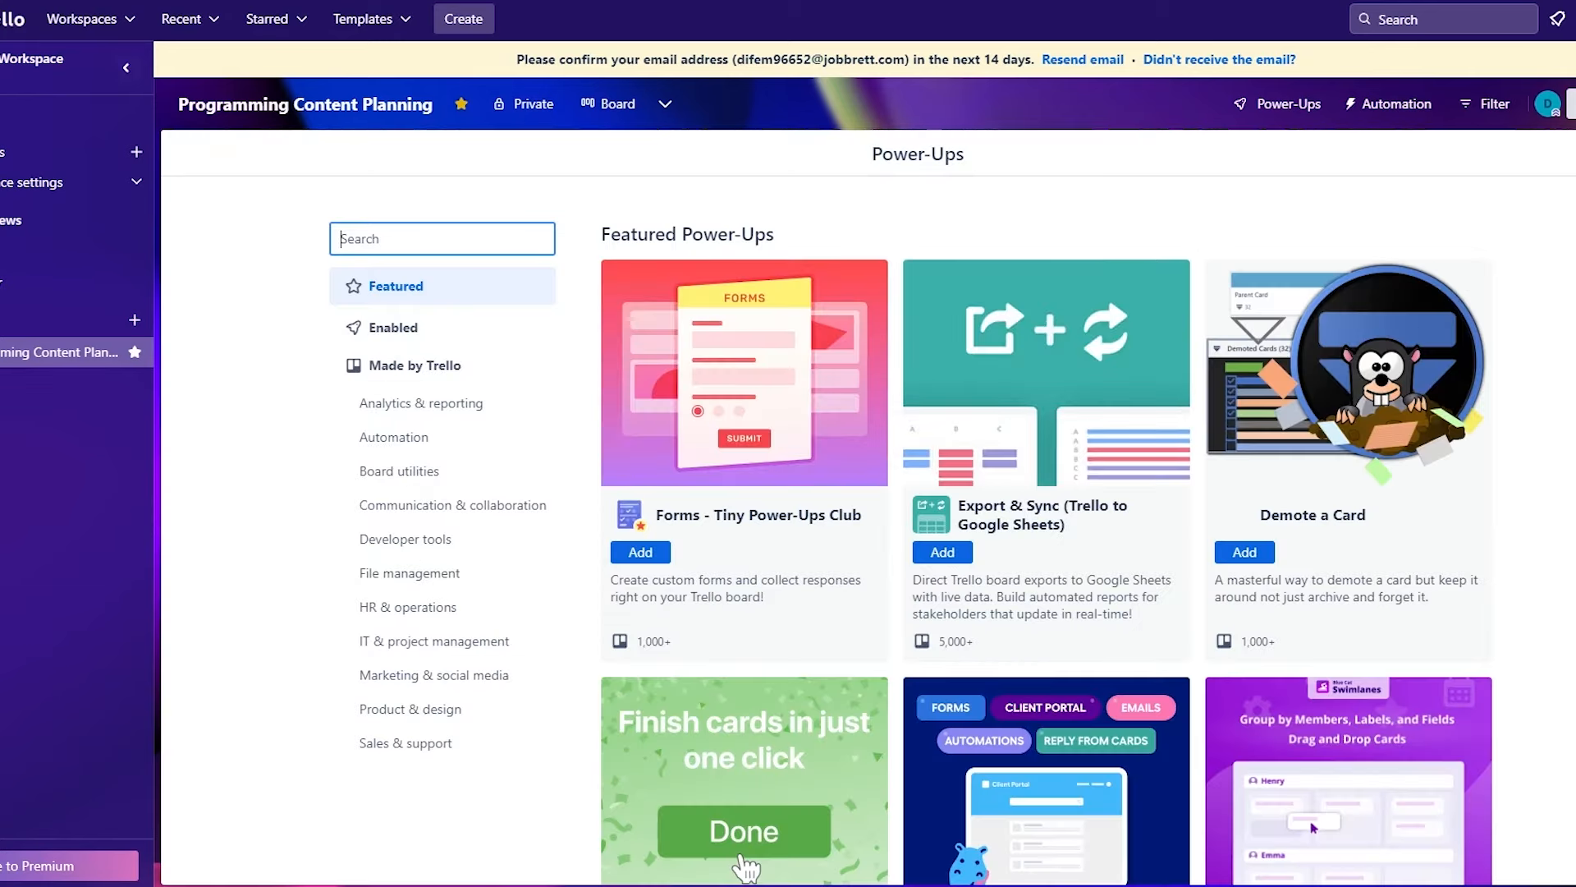
left_click(1575, 154)
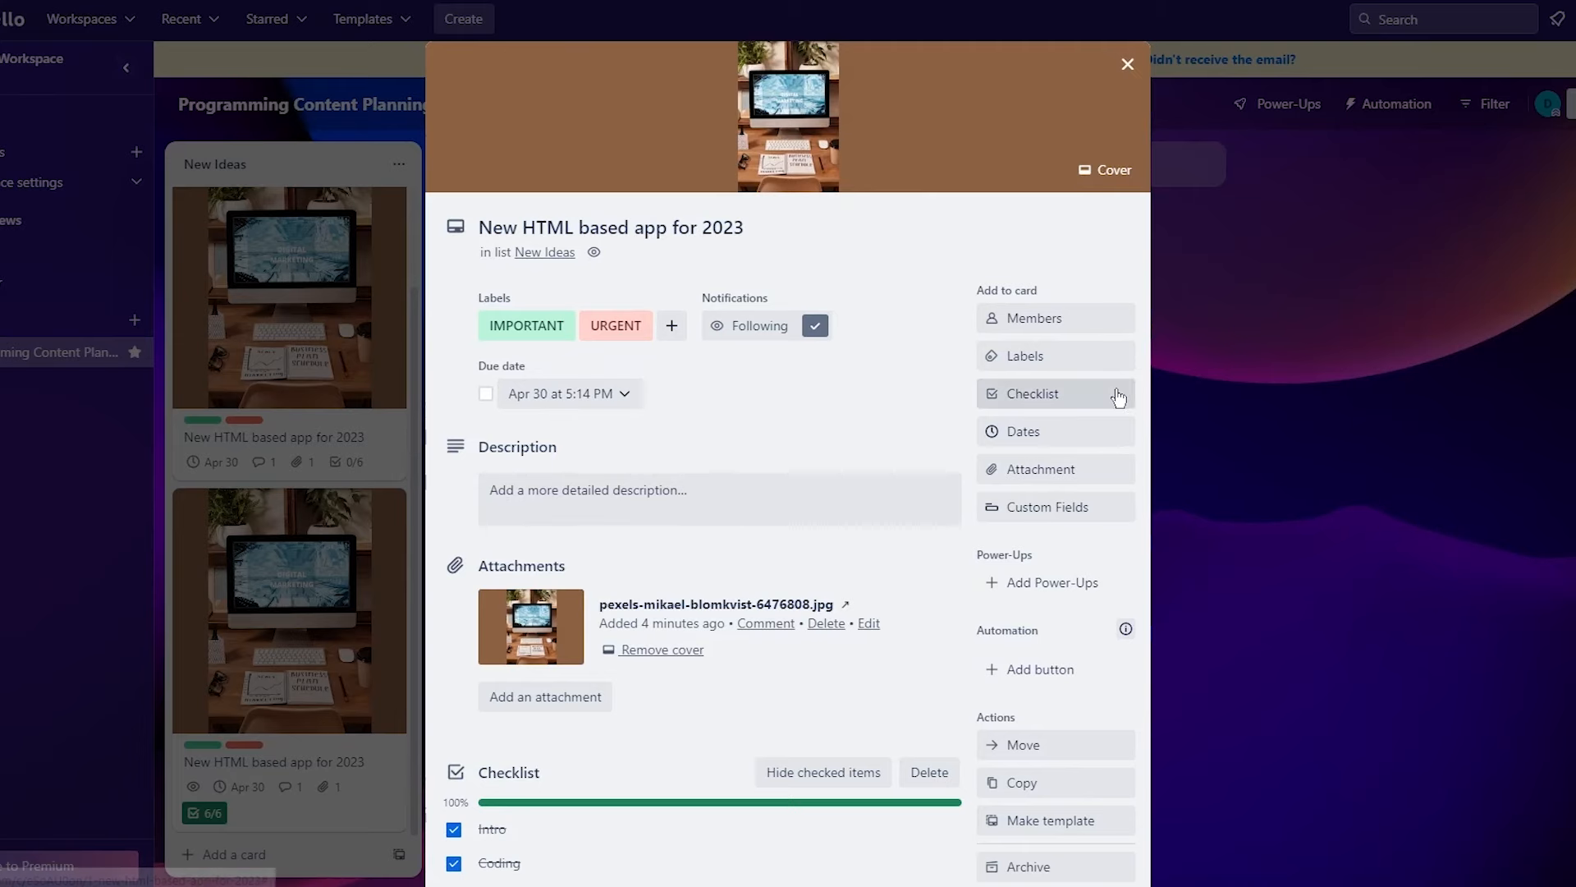
Step: Drag the completed 6/6 card into Implementations, check it, and show the board's Power-Ups panel
left_click(1259, 352)
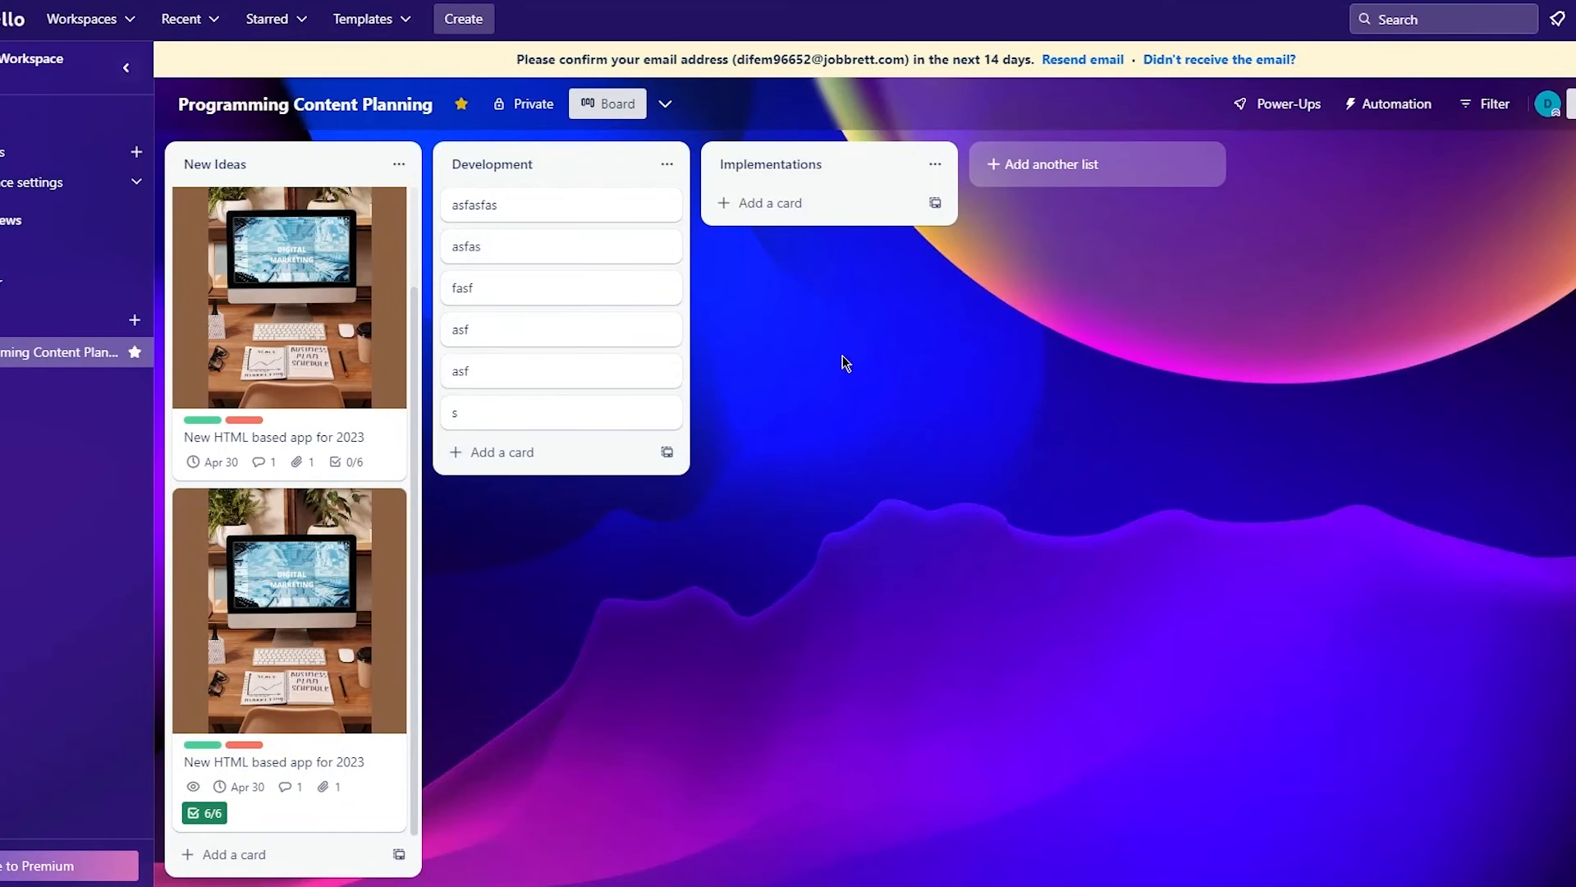
left_click_drag(330, 607, 829, 312)
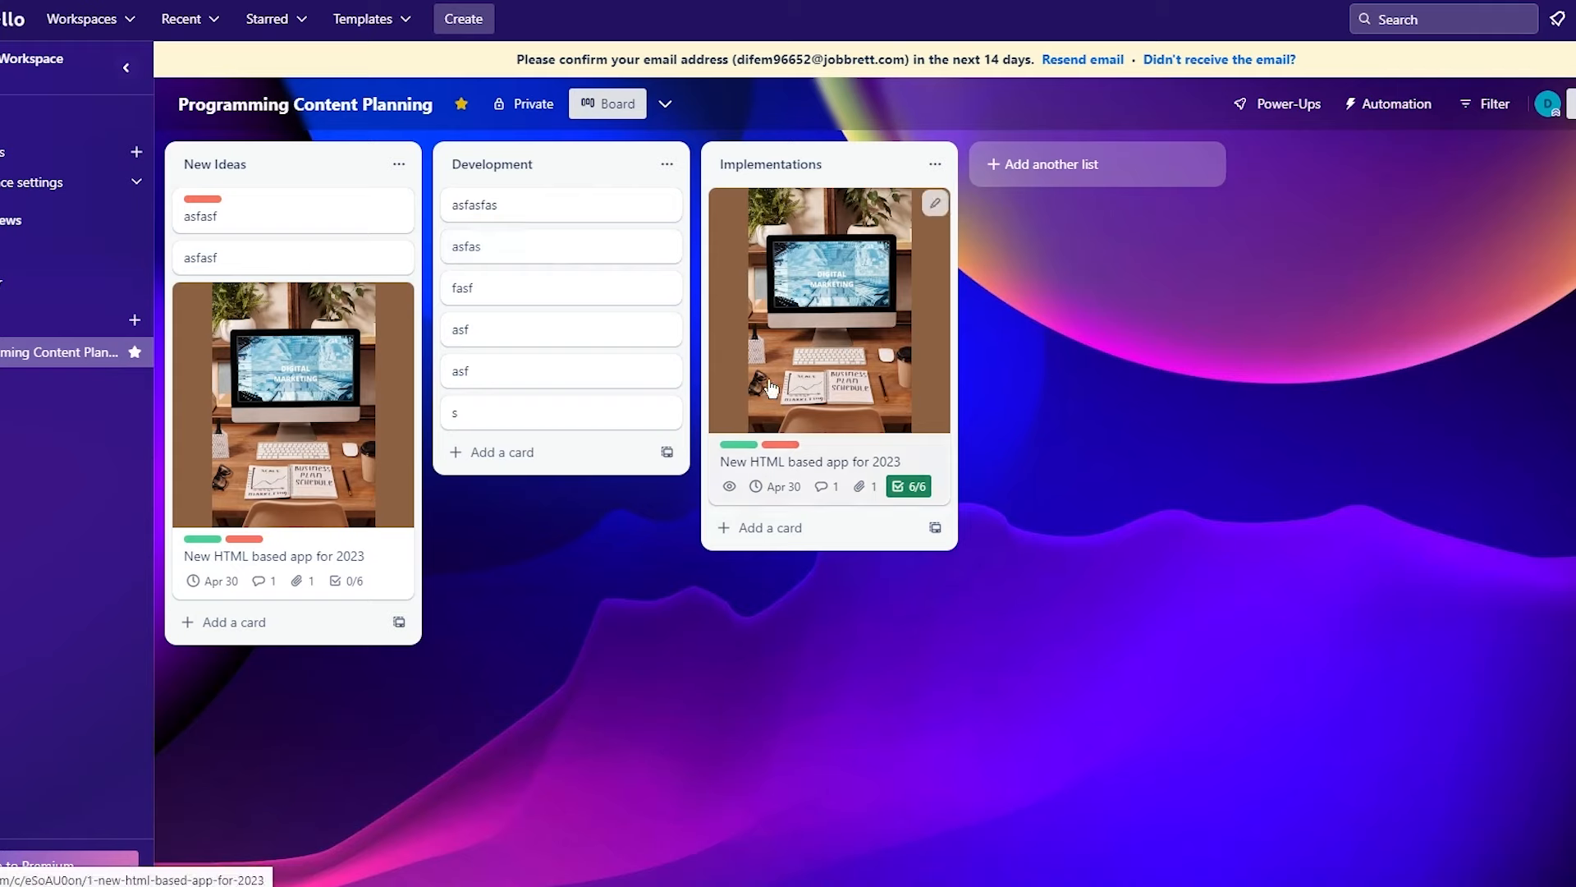
left_click(342, 376)
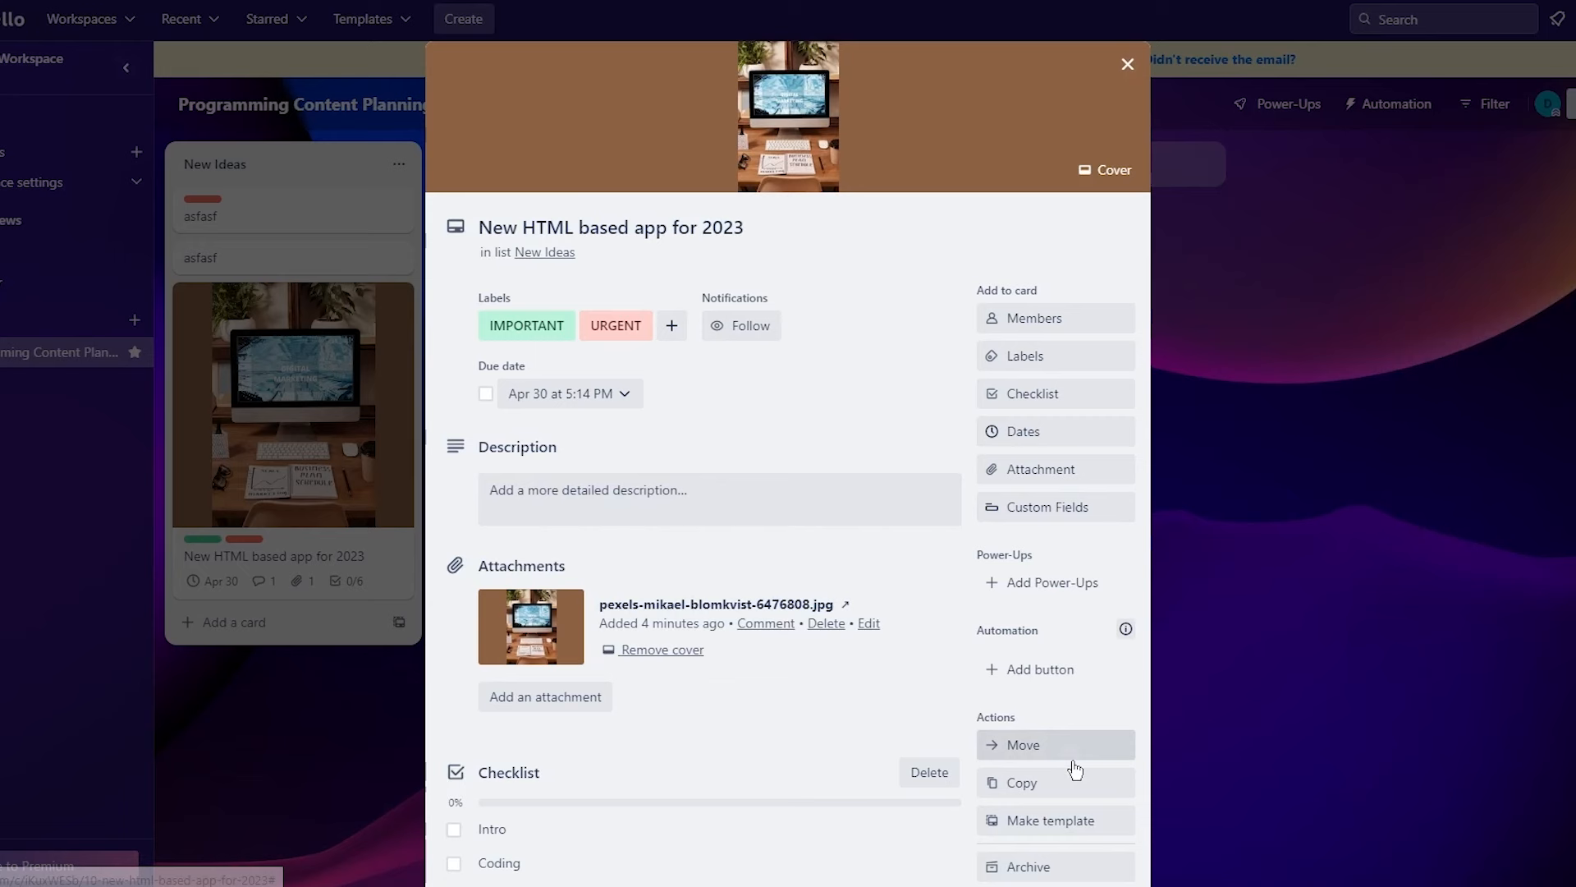
scroll(1039, 567, "down", 4)
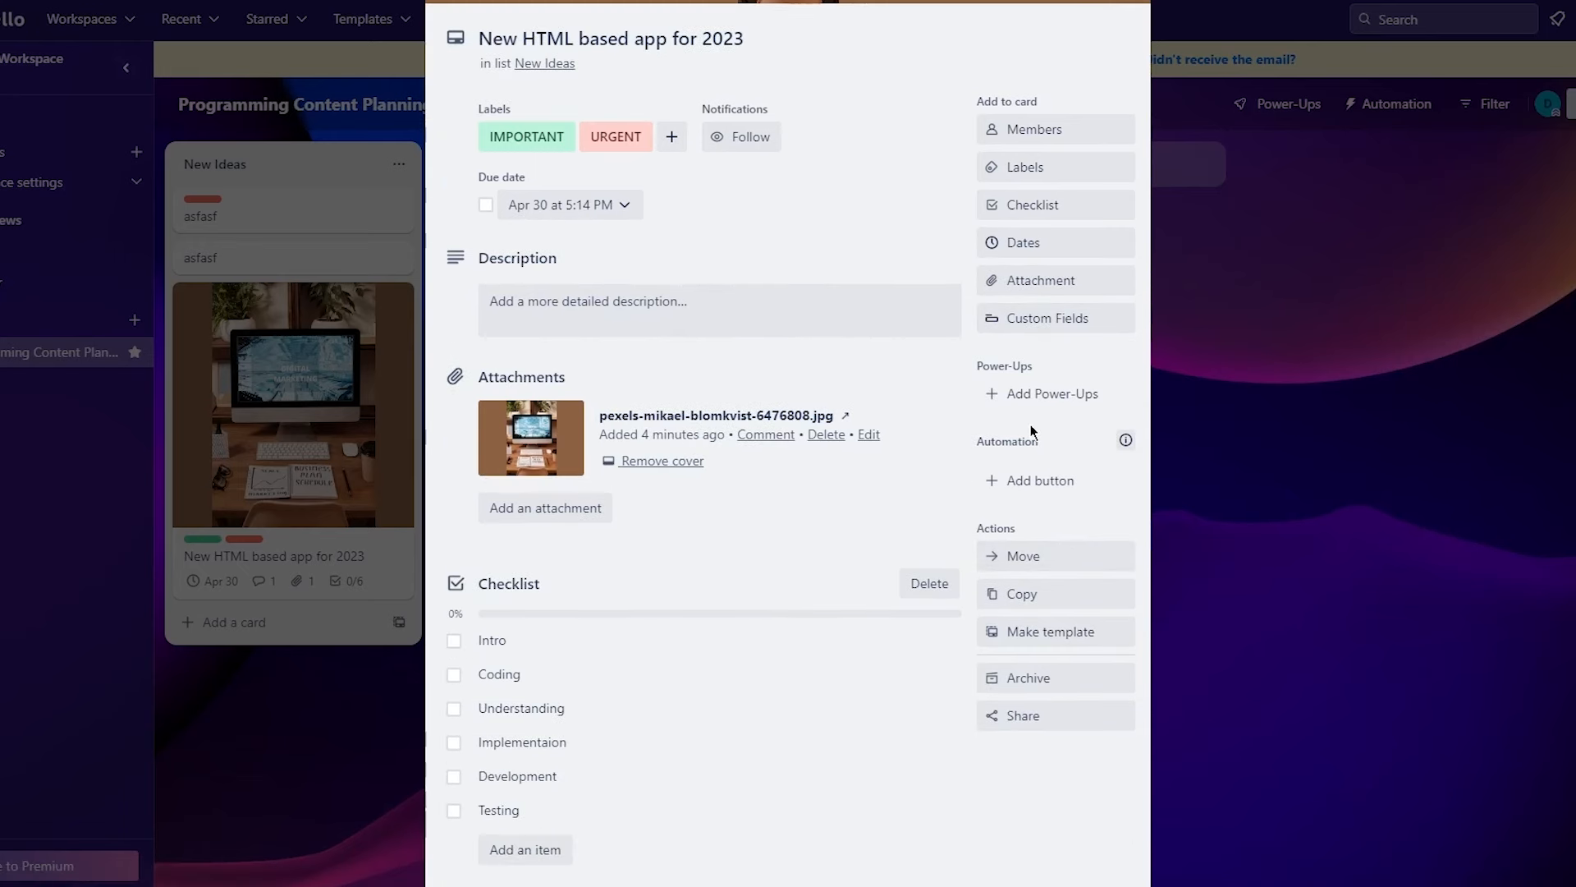
left_click(1387, 123)
left_click(1279, 103)
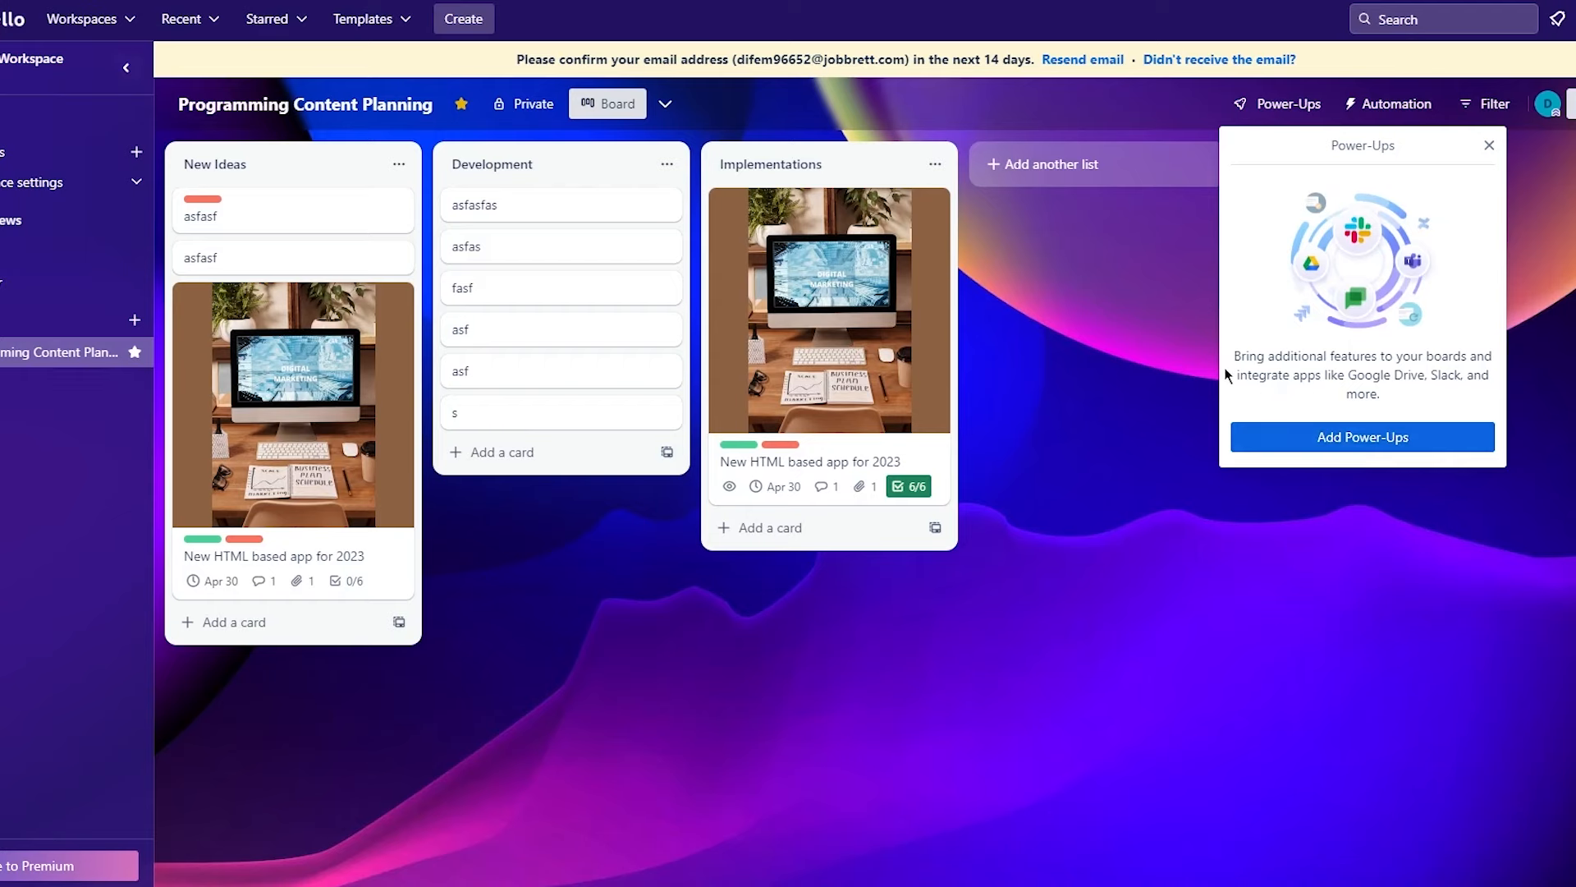
Step: Browse the Made by Trello Power-Ups, view Google Drive's details, and return to the collection
left_click(1278, 446)
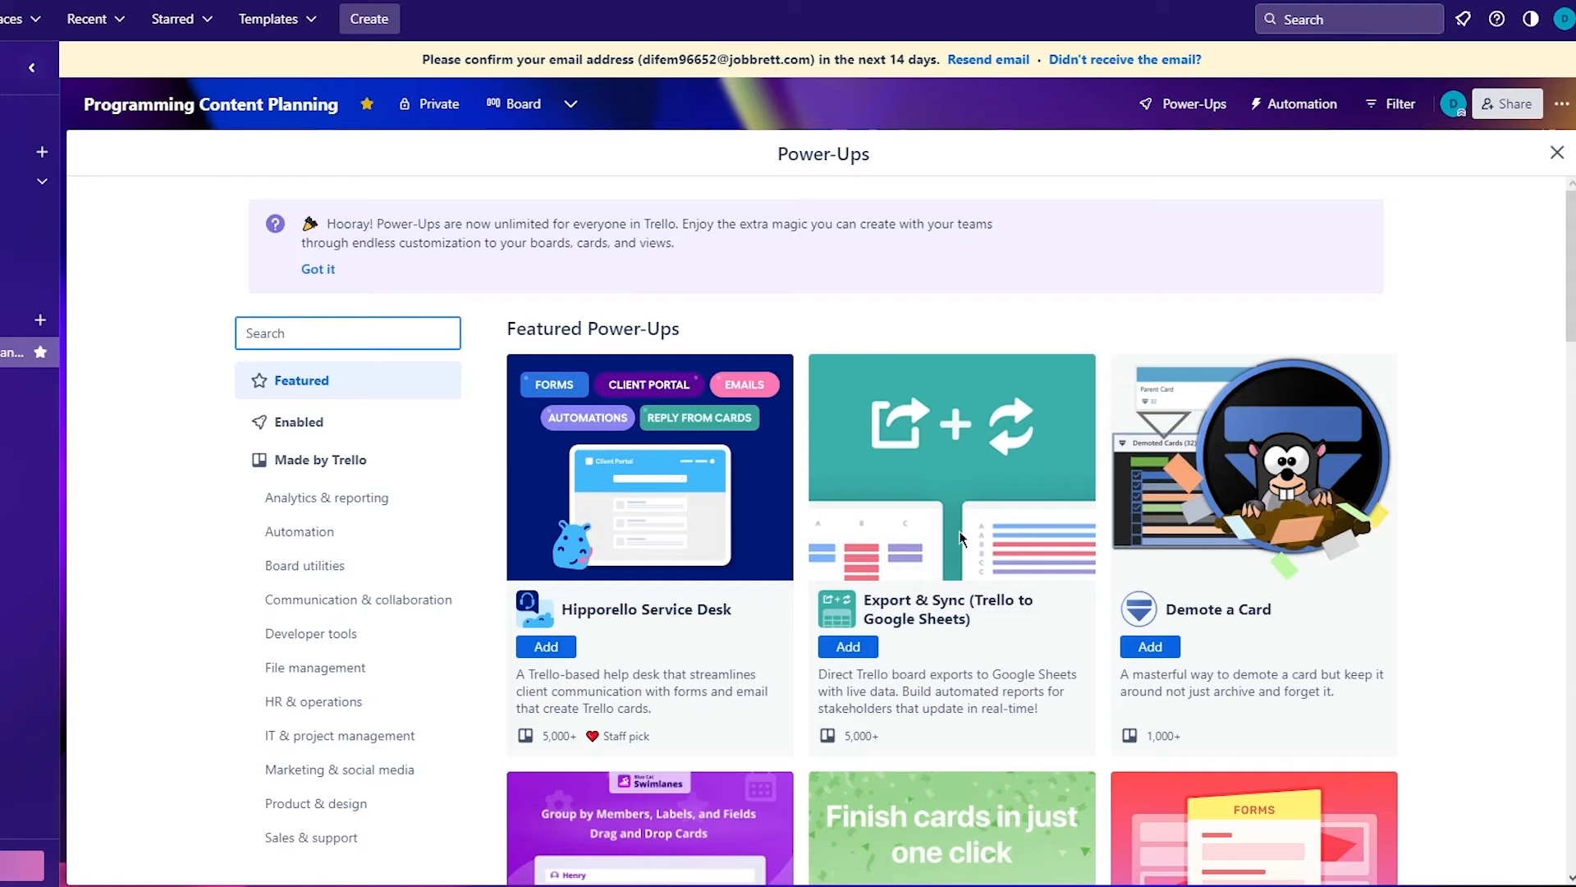
left_click(409, 465)
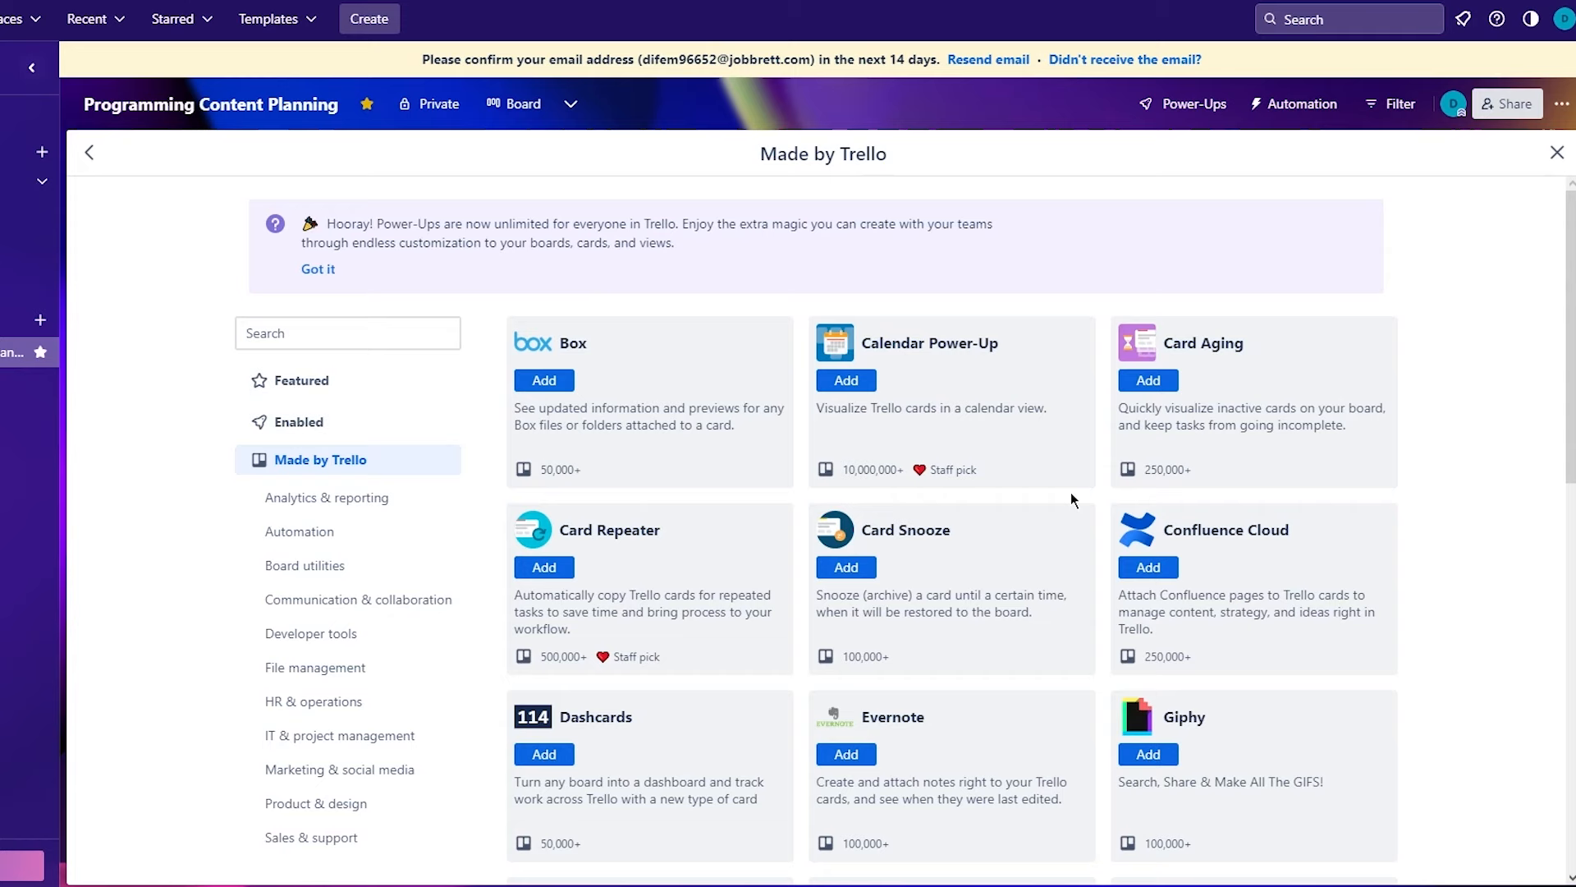
scroll(1070, 491, "down", 1)
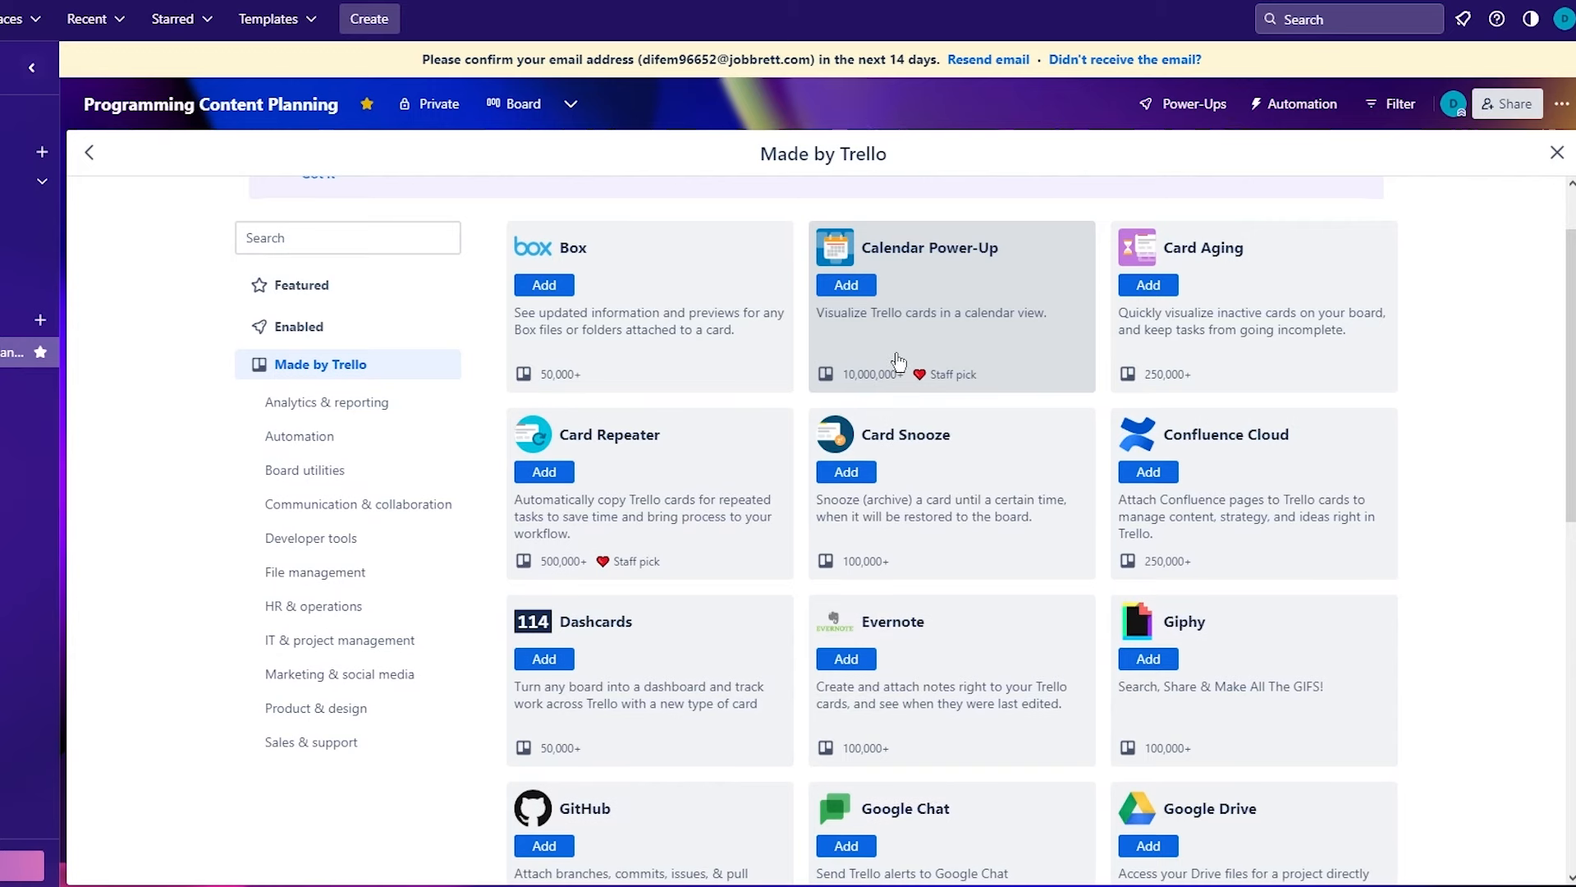
scroll(862, 357, "down", 3)
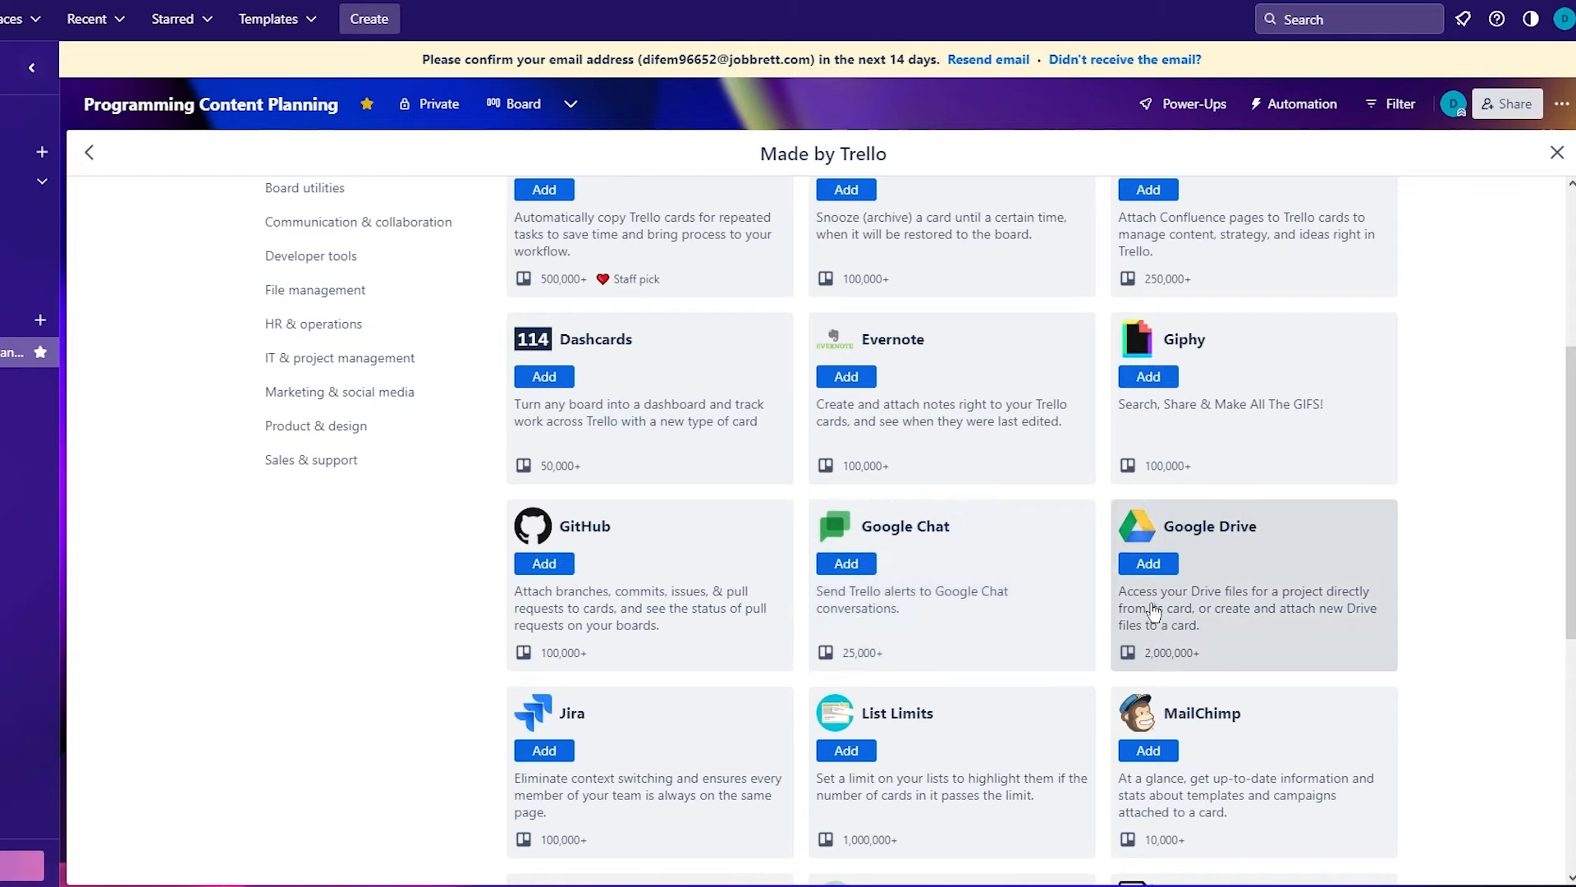
left_click_drag(1121, 593, 1395, 631)
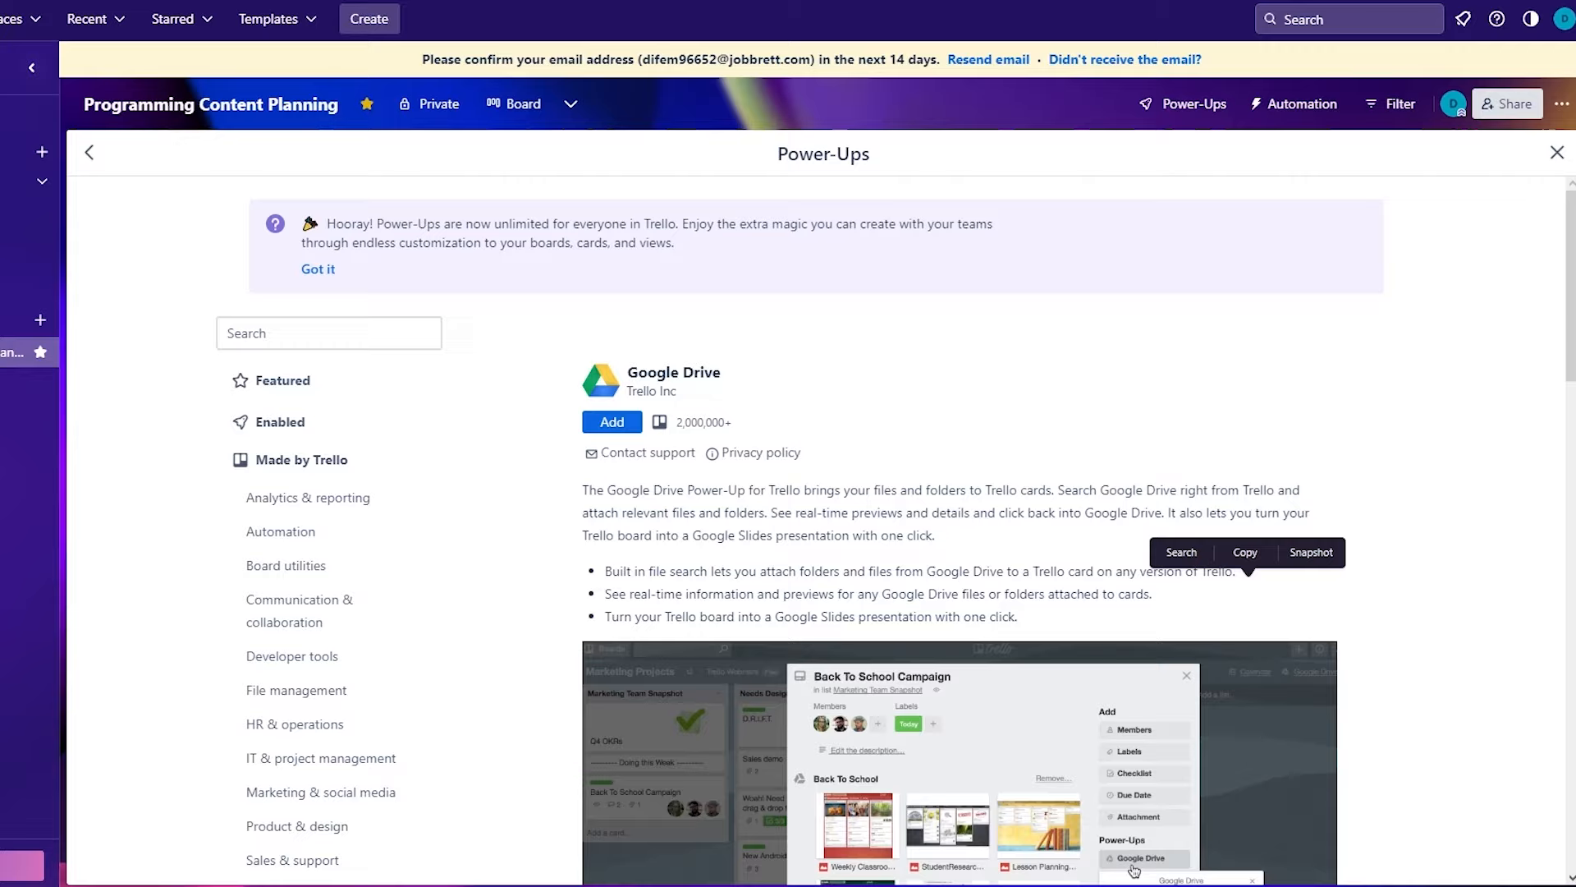
left_click(301, 459)
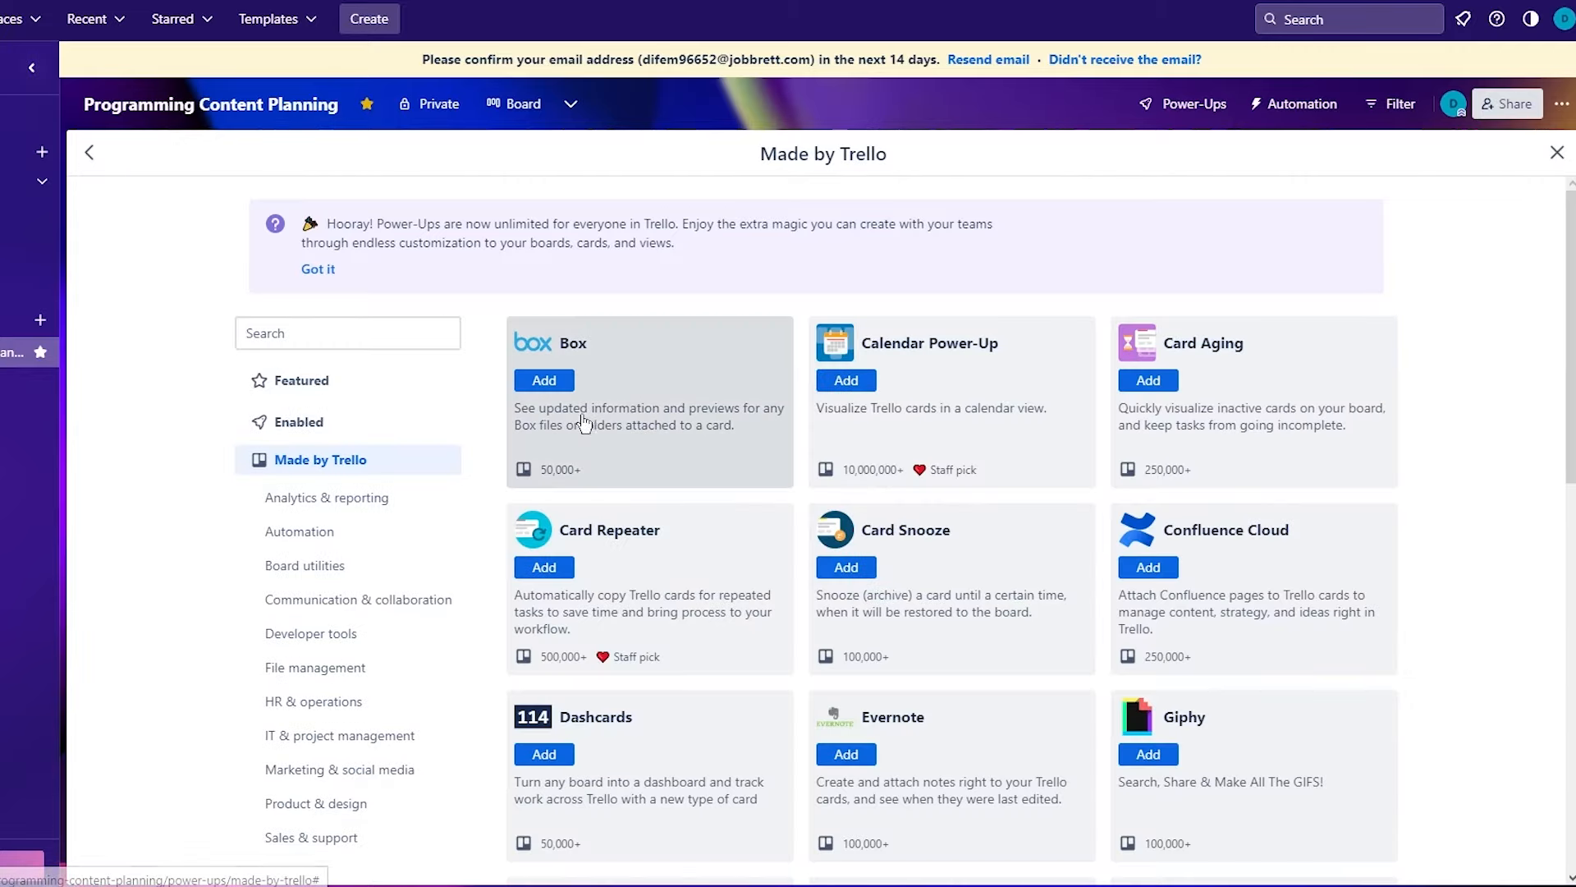
scroll(156, 394, "down", 12)
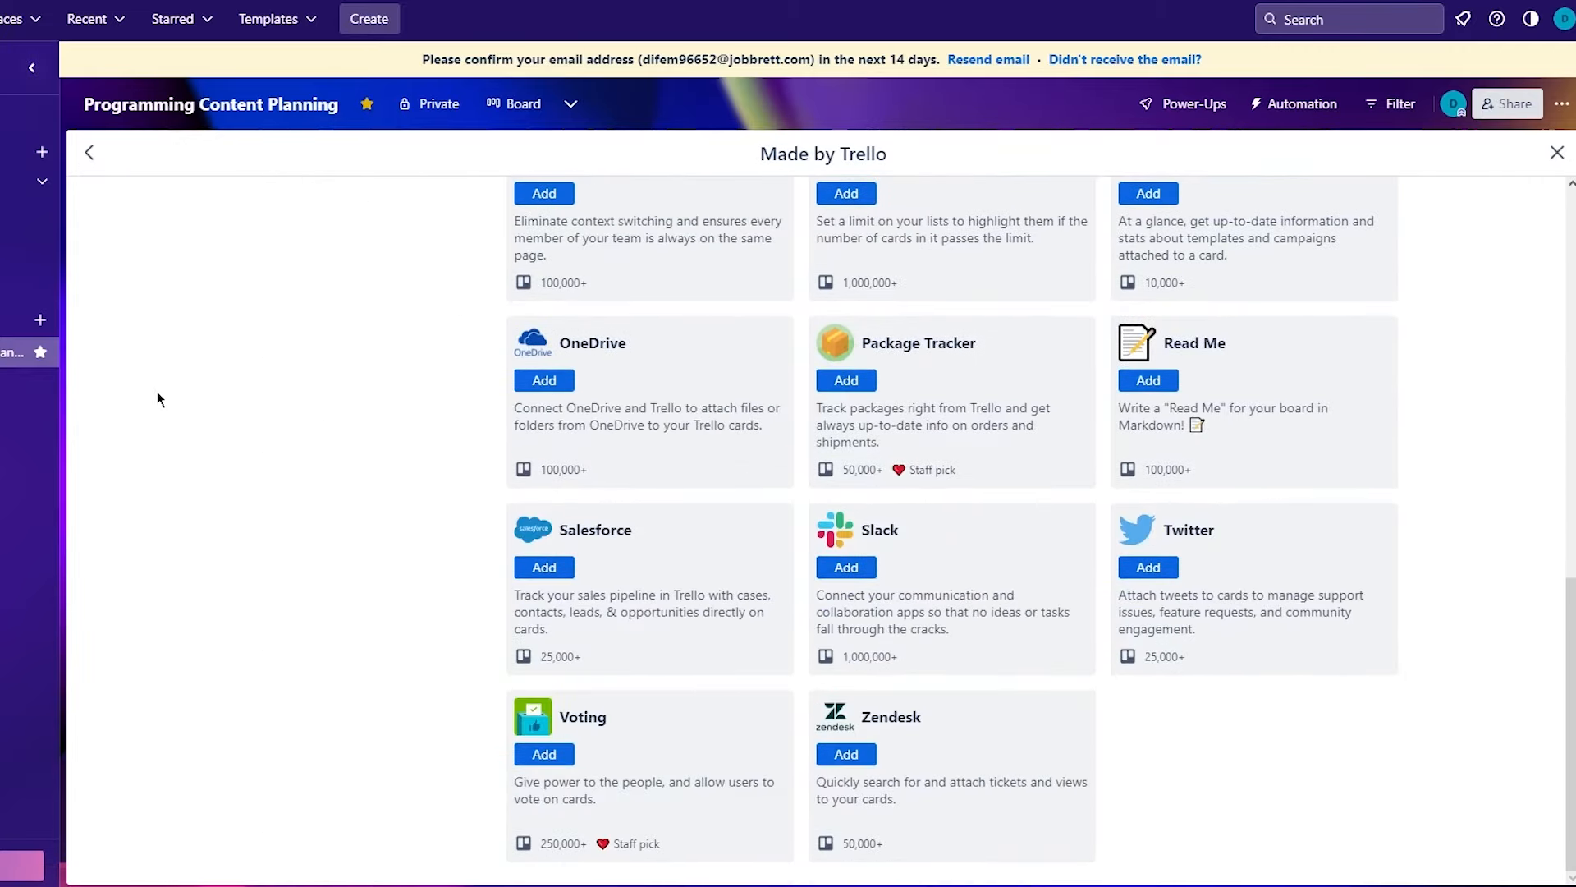
scroll(443, 468, "up", 12)
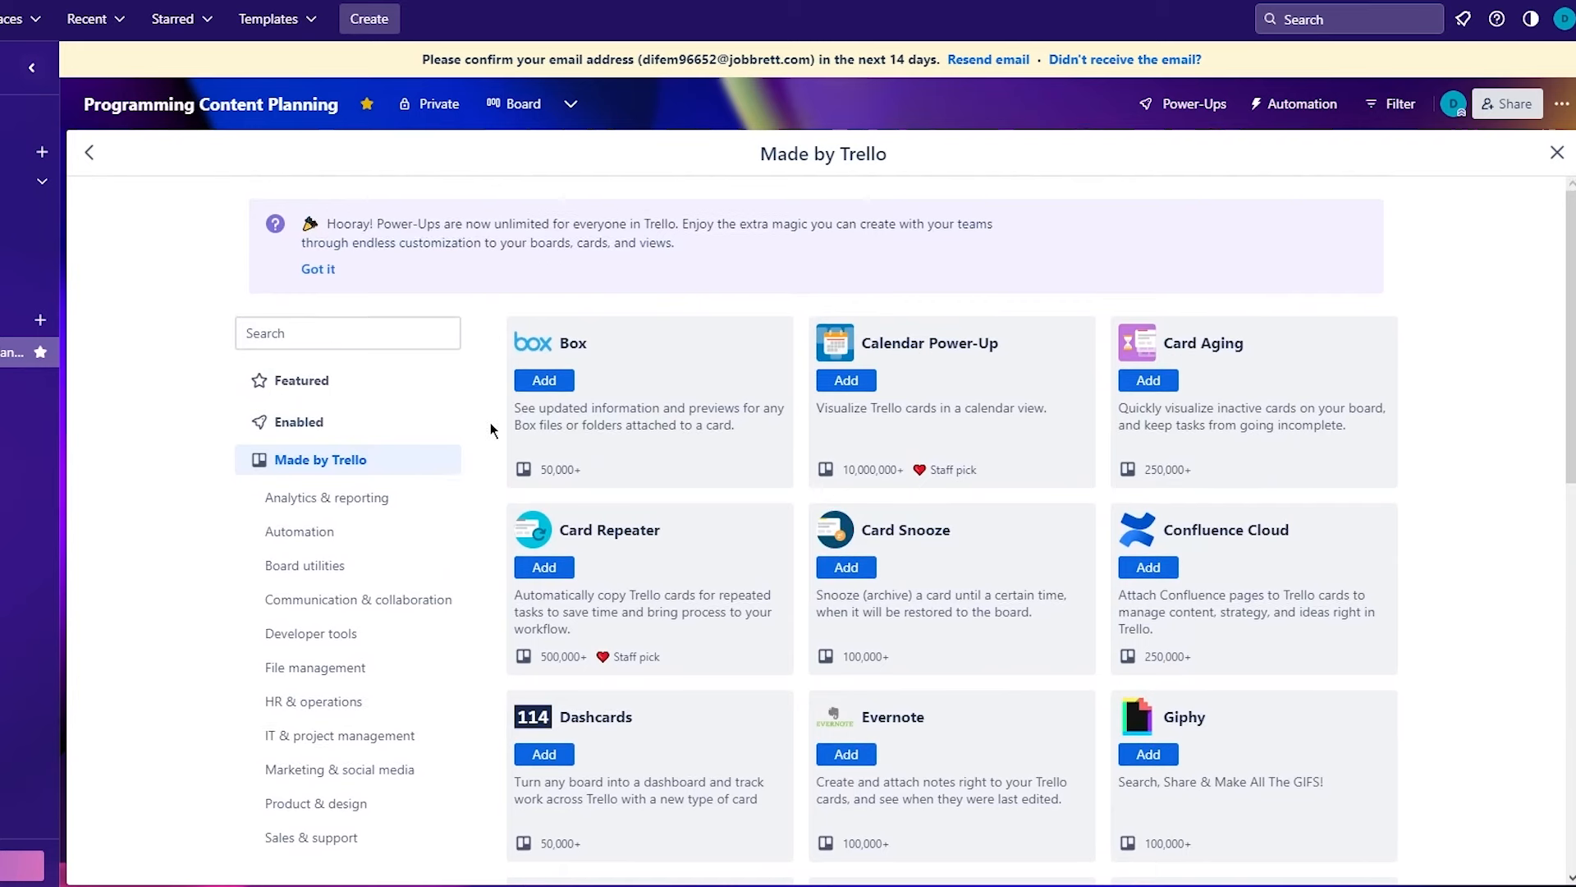
scroll(169, 361, "down", 12)
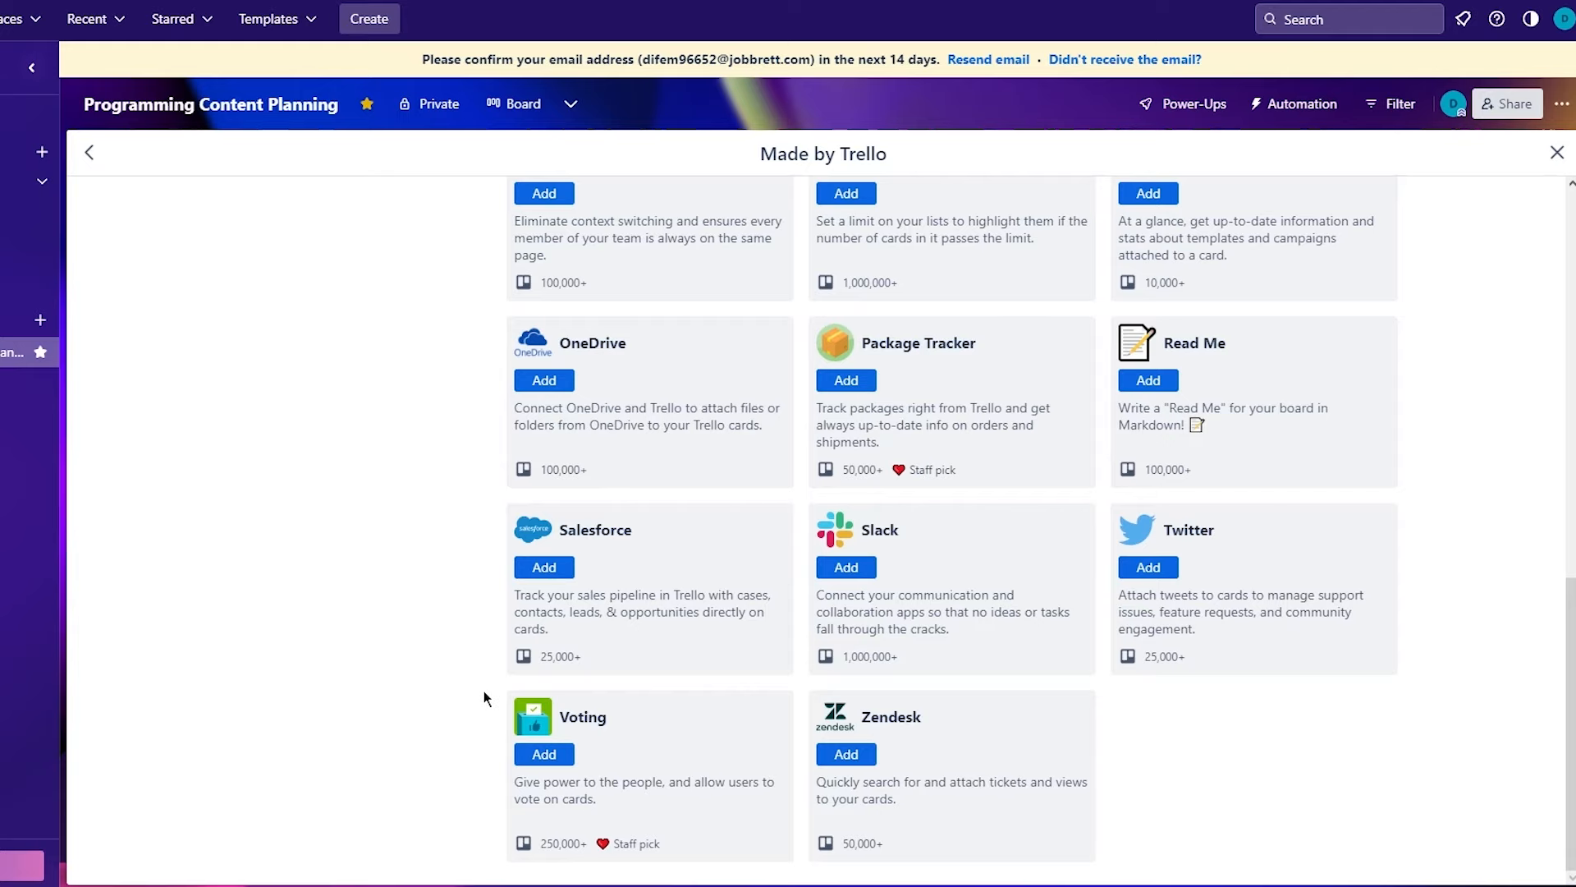
scroll(485, 683, "up", 12)
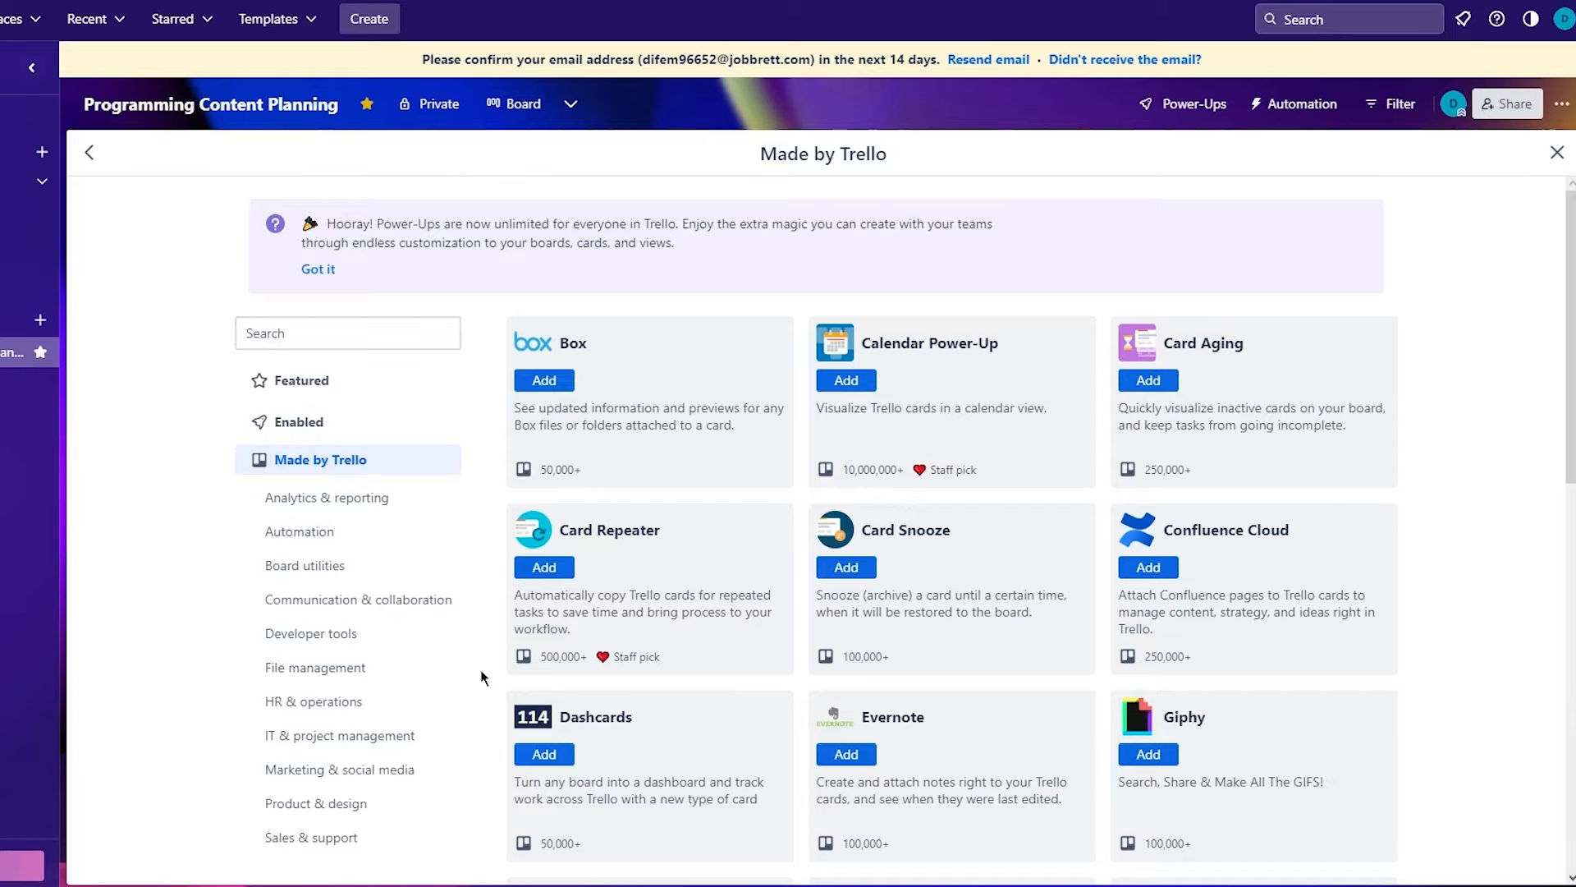
scroll(480, 668, "down", 12)
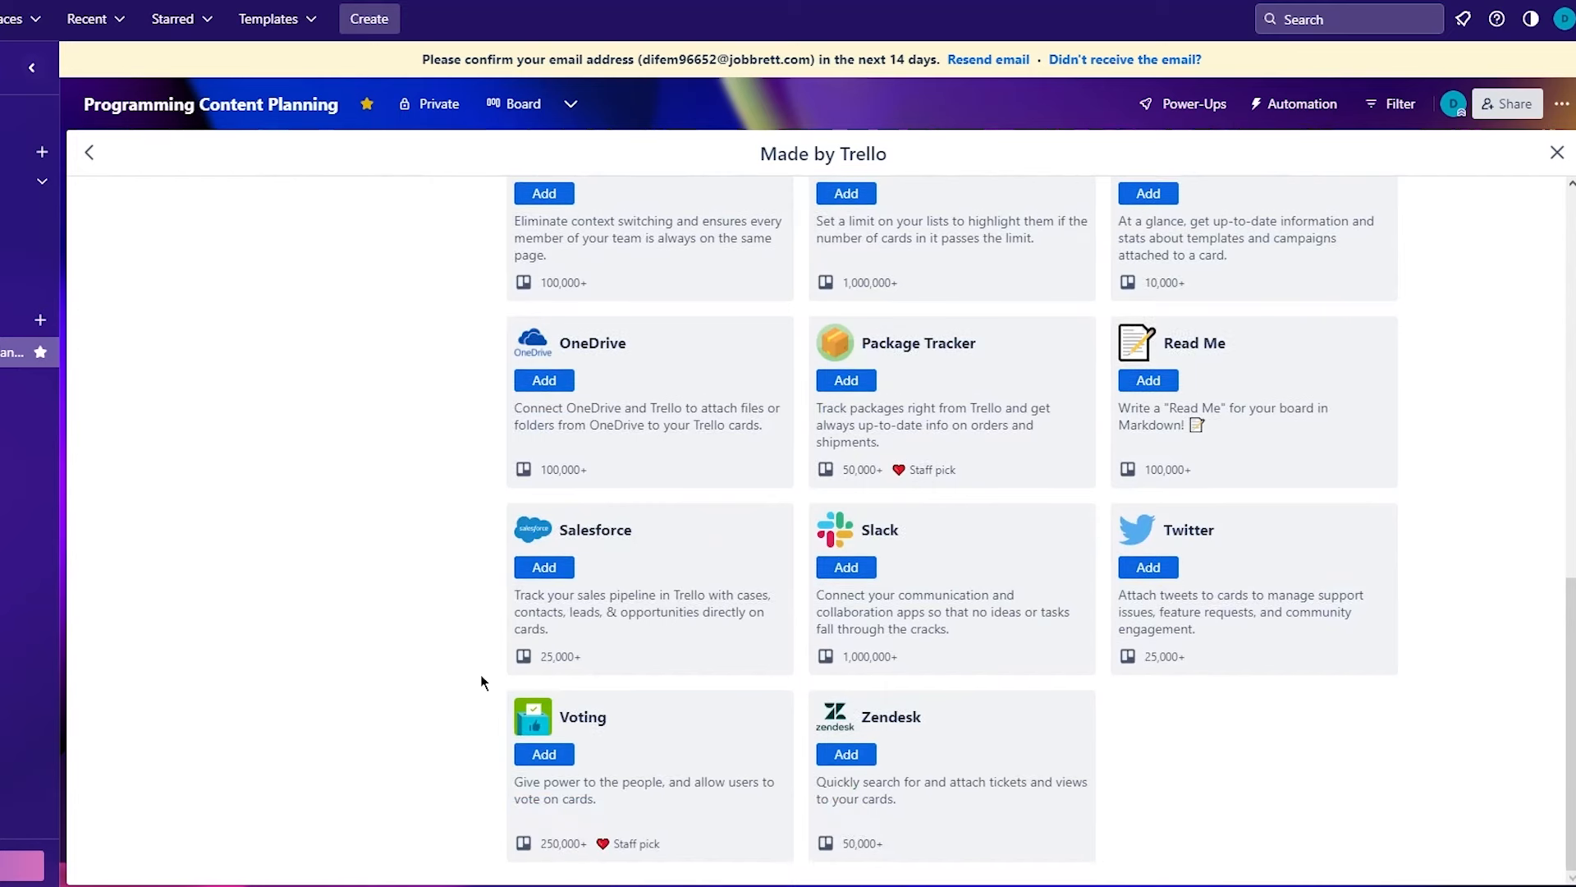
scroll(481, 676, "up", 12)
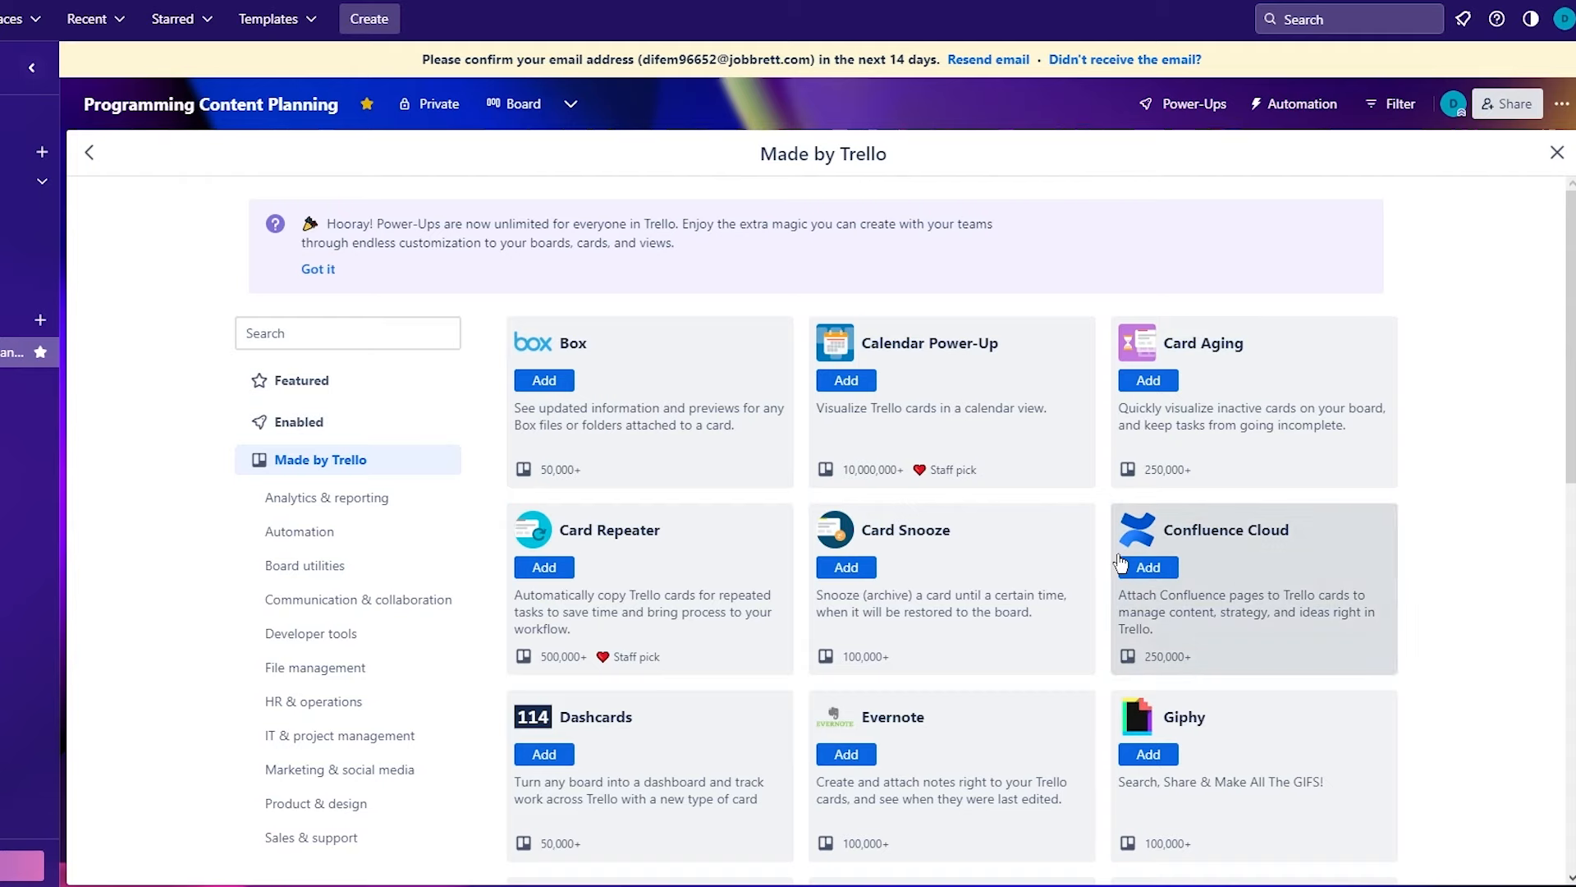
scroll(1121, 563, "down", 10)
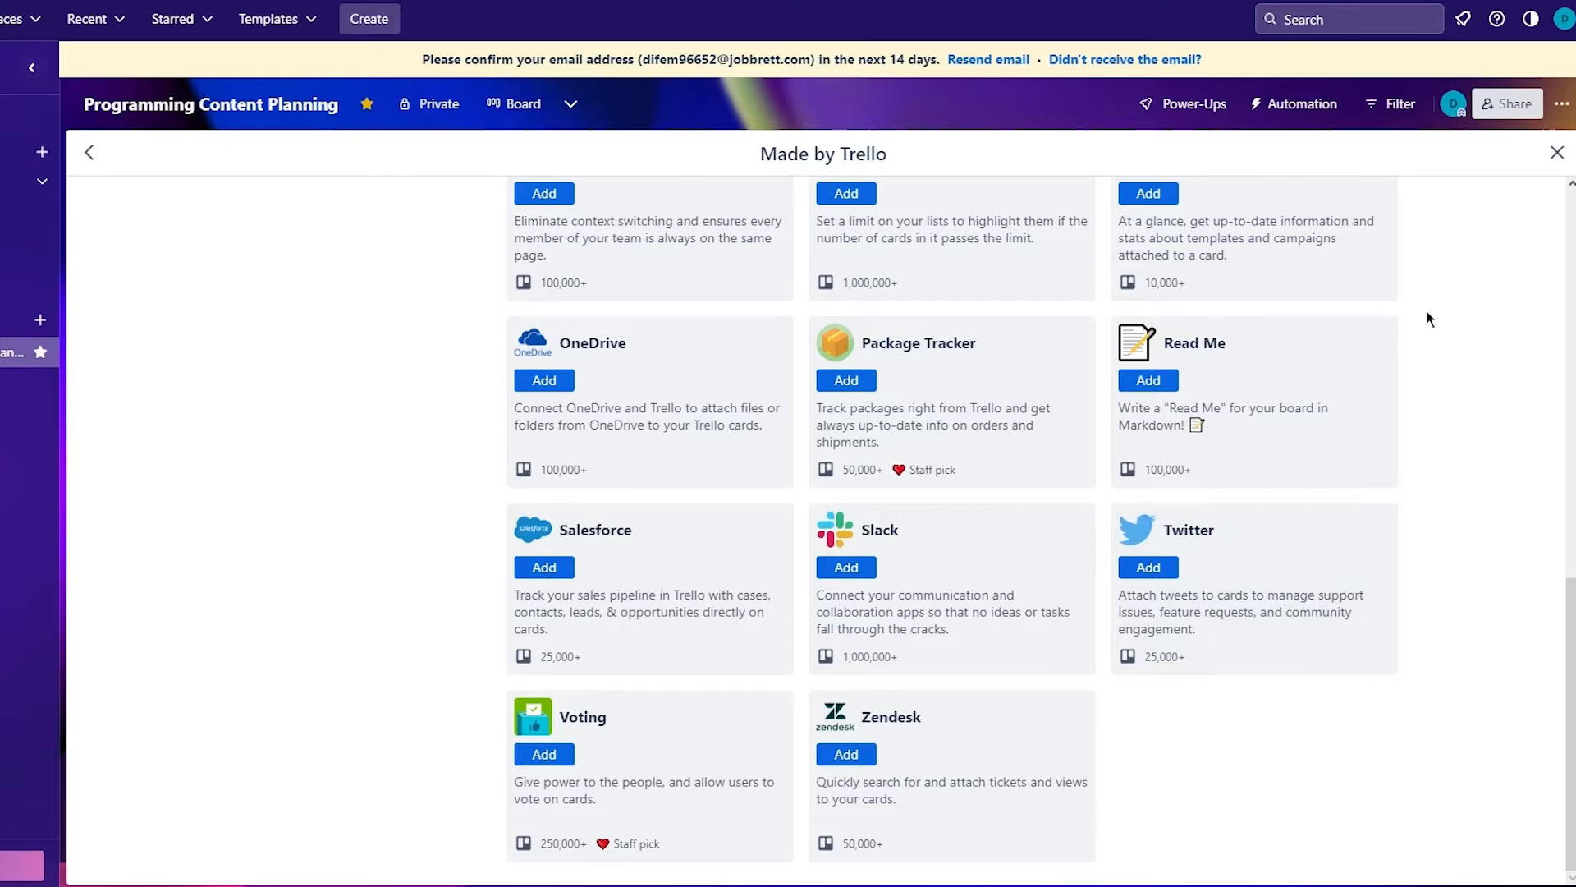
Step: Close the Power-Ups directory and briefly reopen the New HTML based app for 2023 card
left_click(1554, 153)
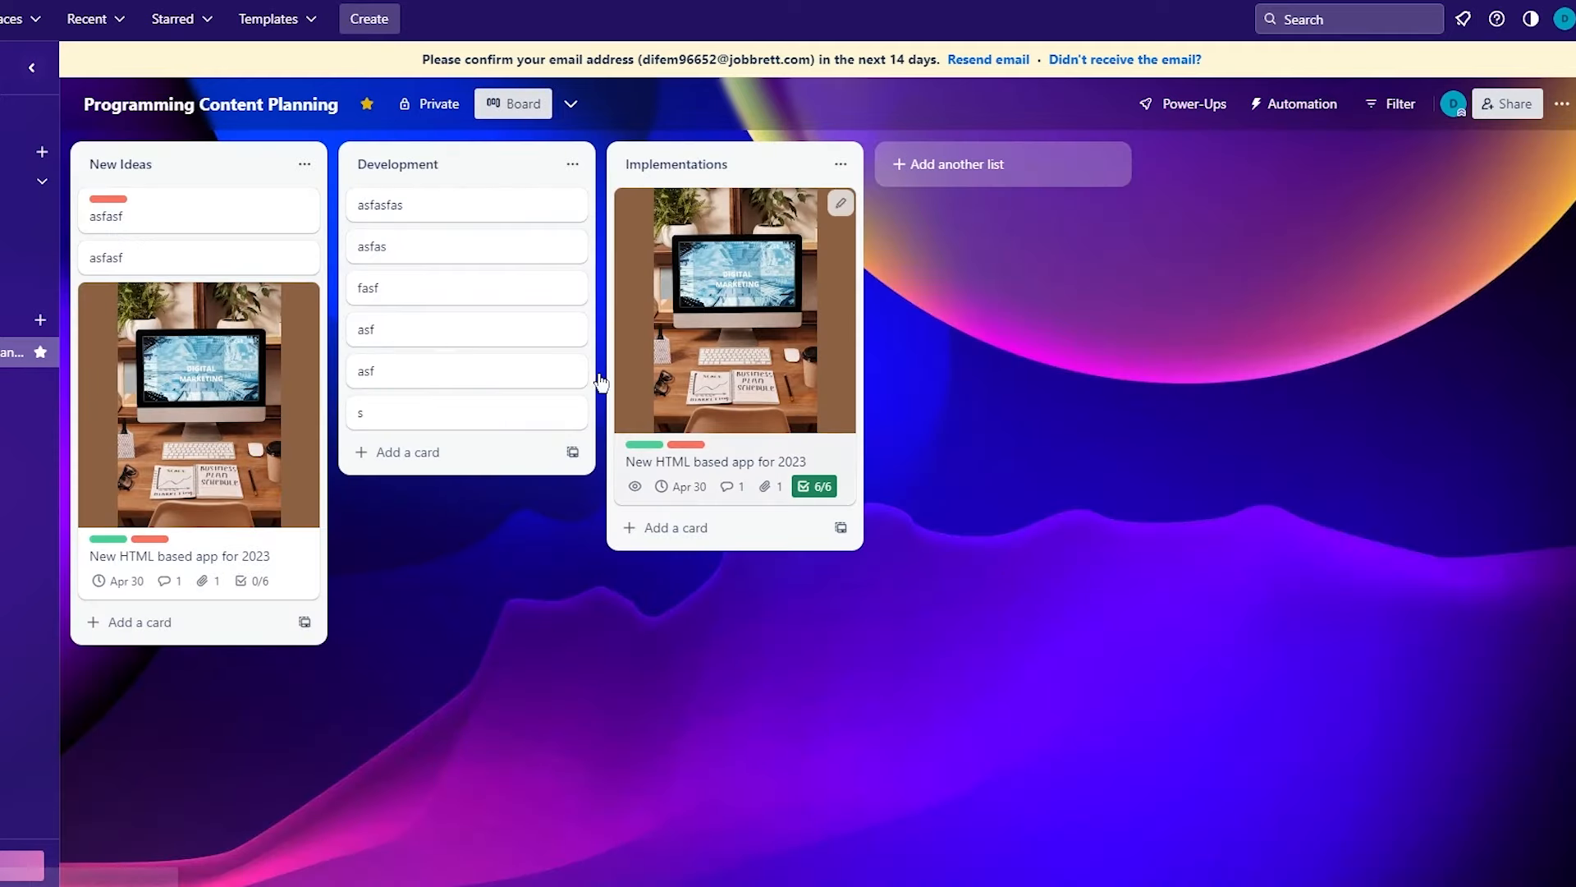
left_click(195, 405)
scroll(890, 602, "down", 5)
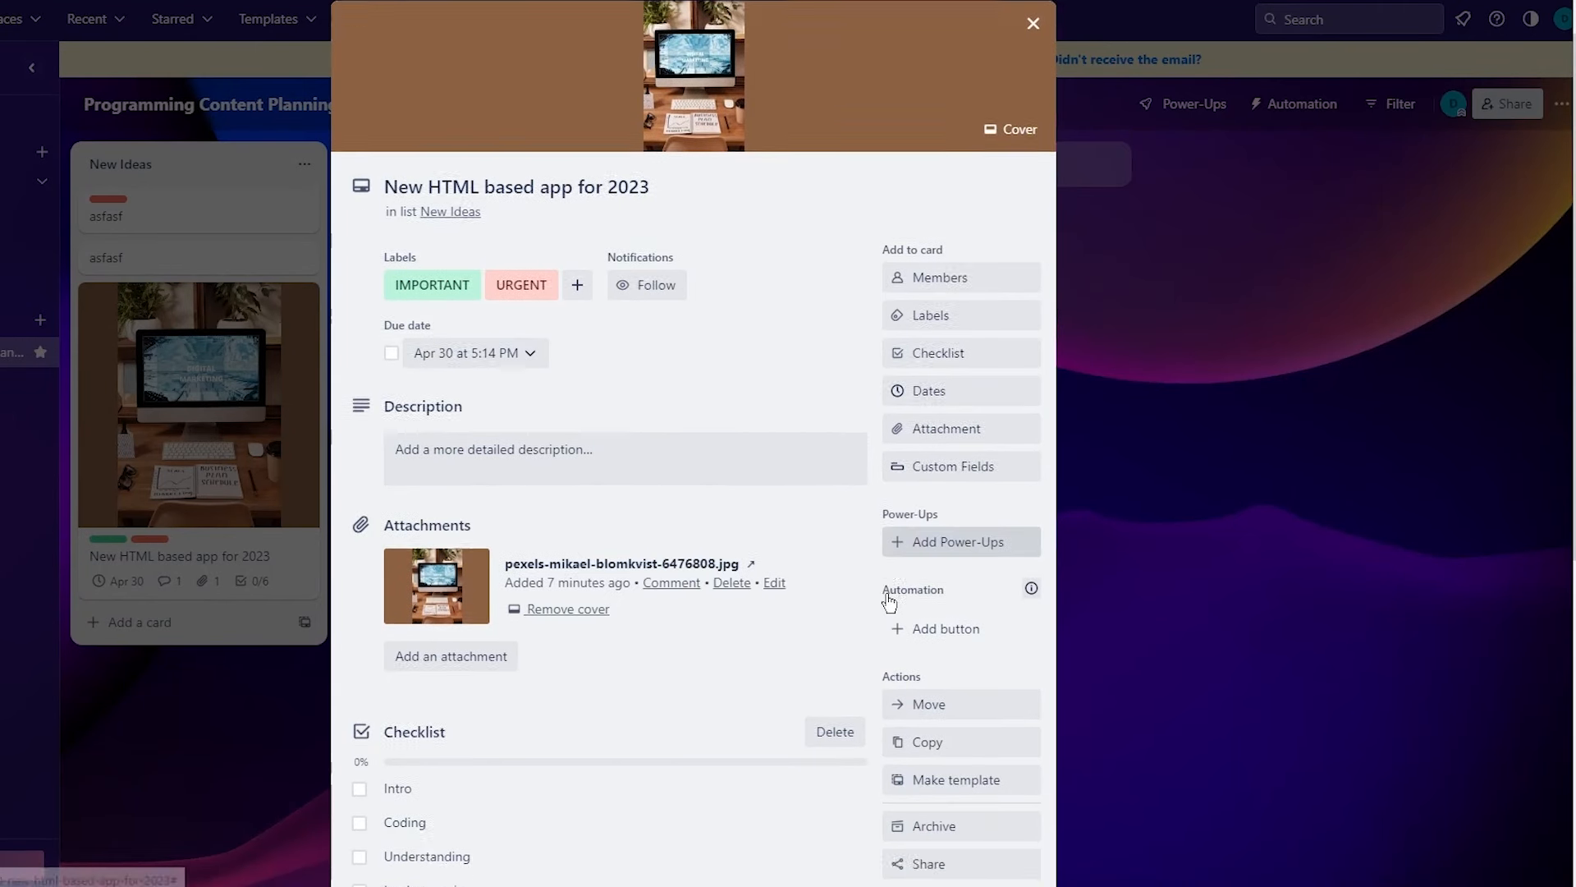
key("Escape")
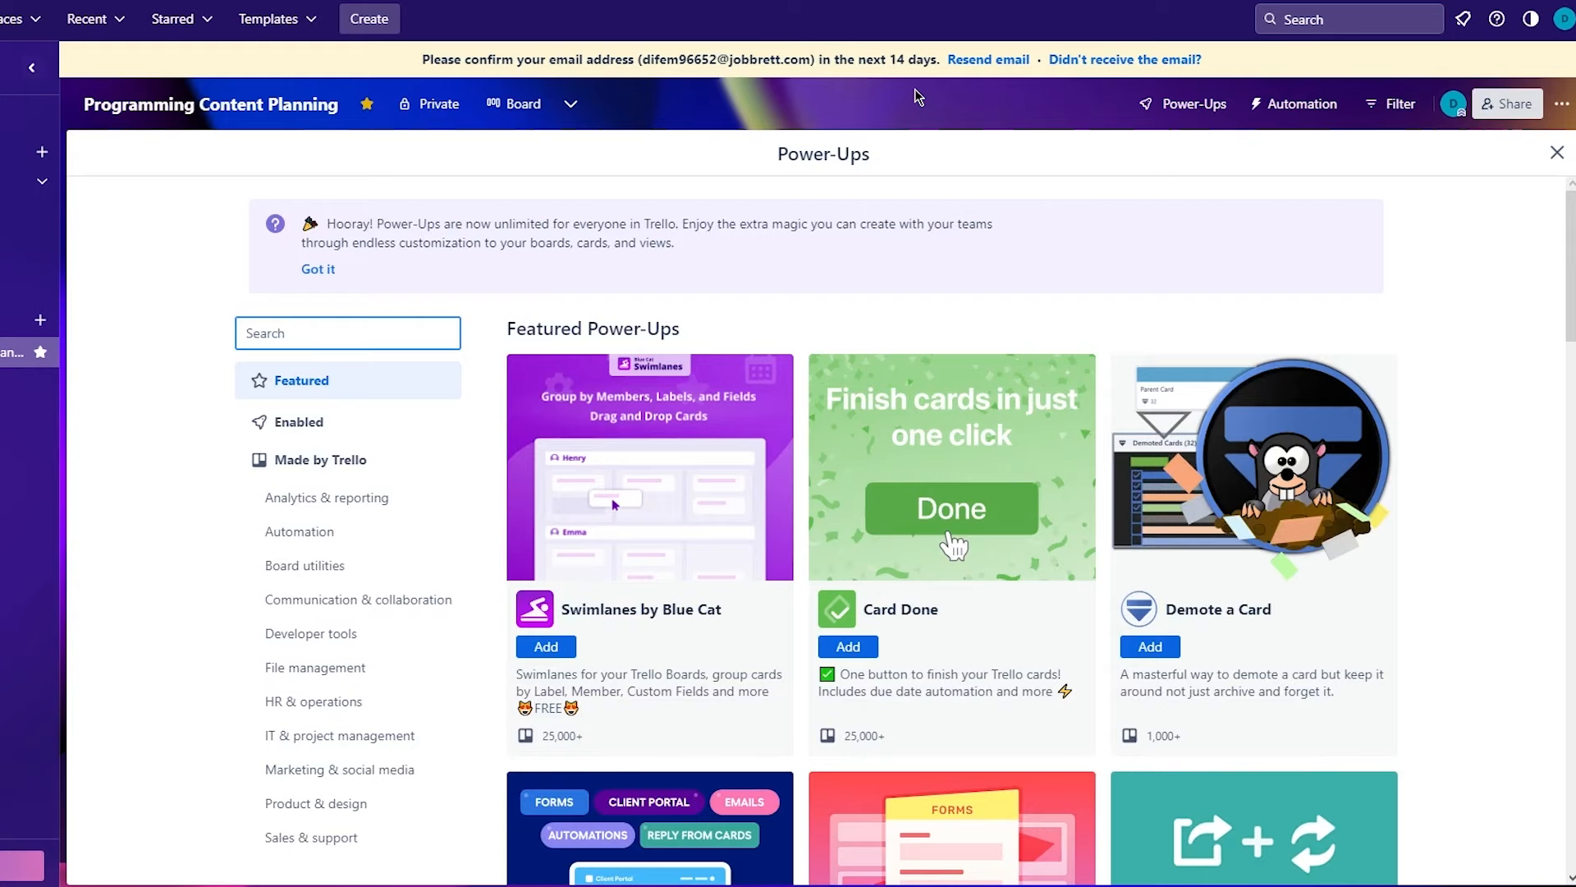
Step: Add the Voting Power-Up from Made by Trello and review its settings
left_click(310, 459)
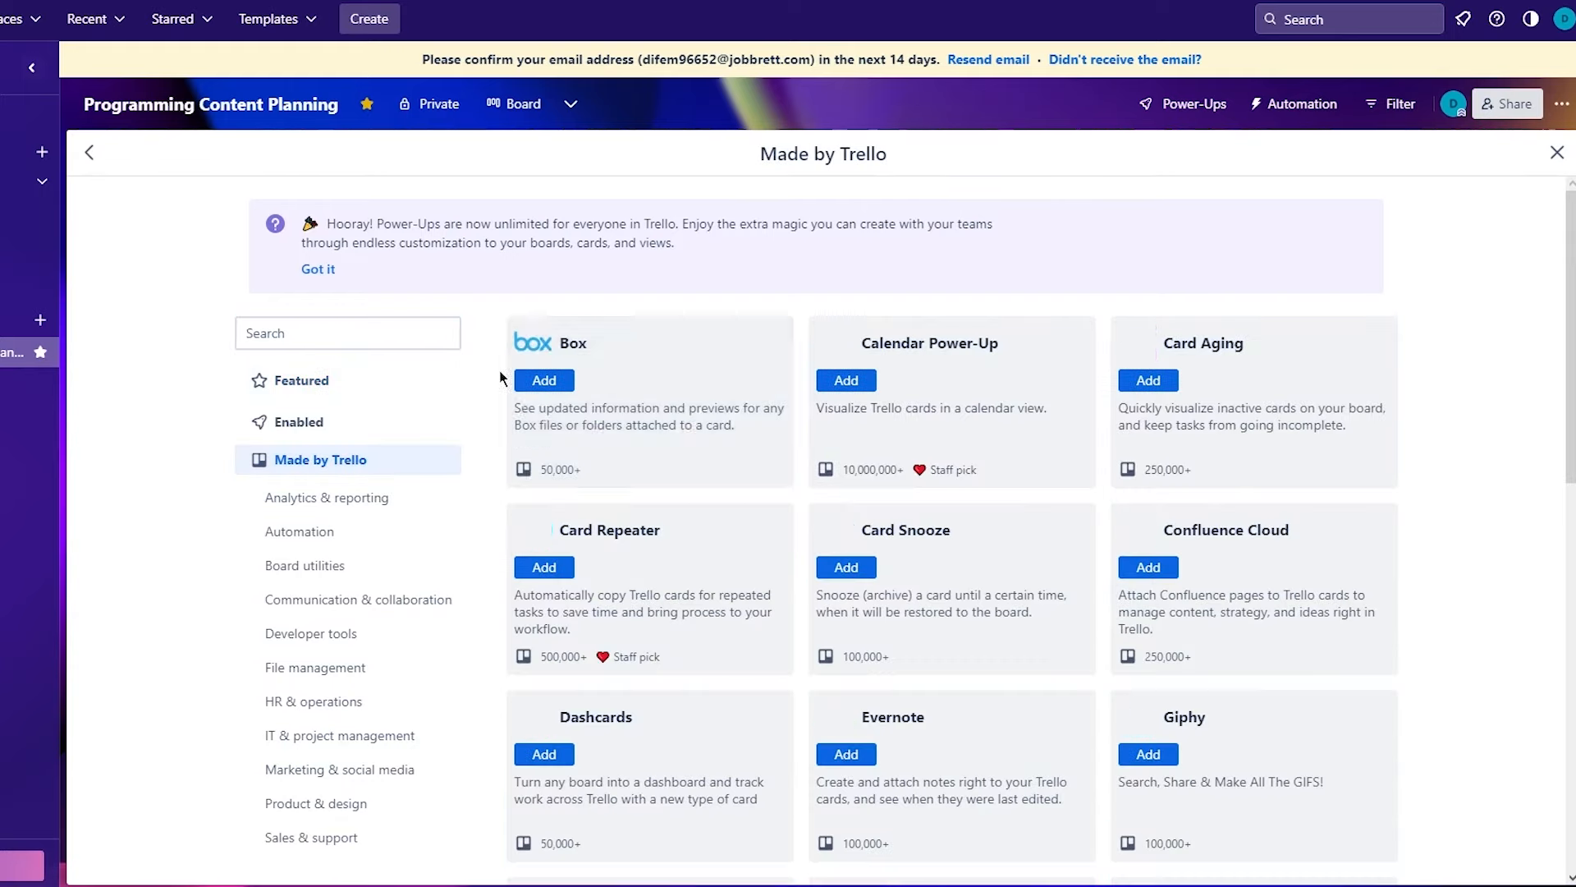
scroll(503, 377, "down", 10)
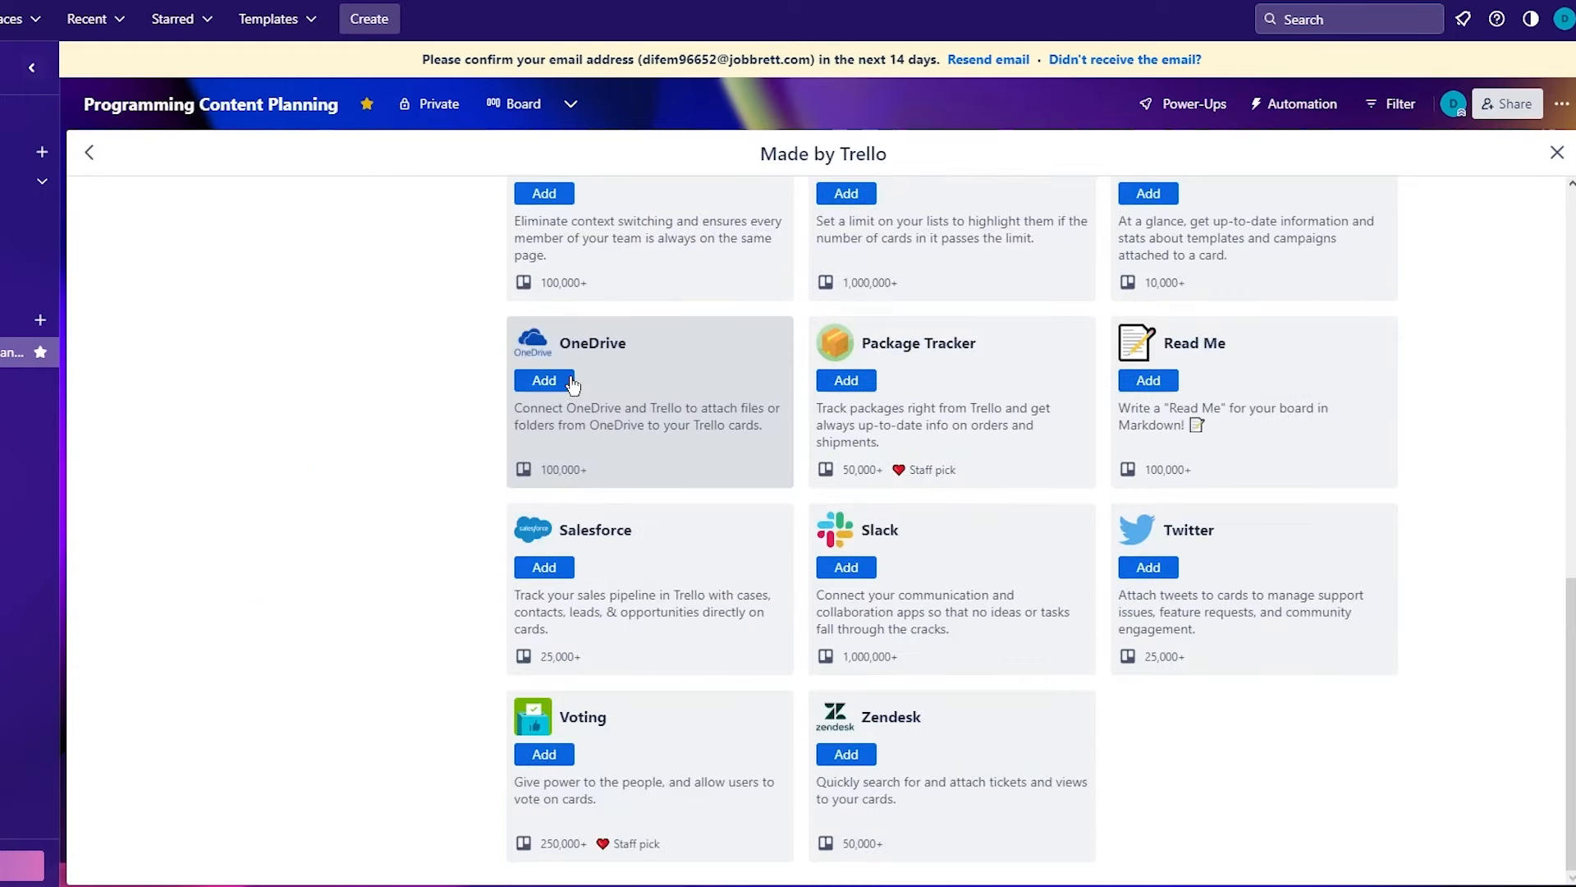
left_click(532, 755)
left_click(552, 752)
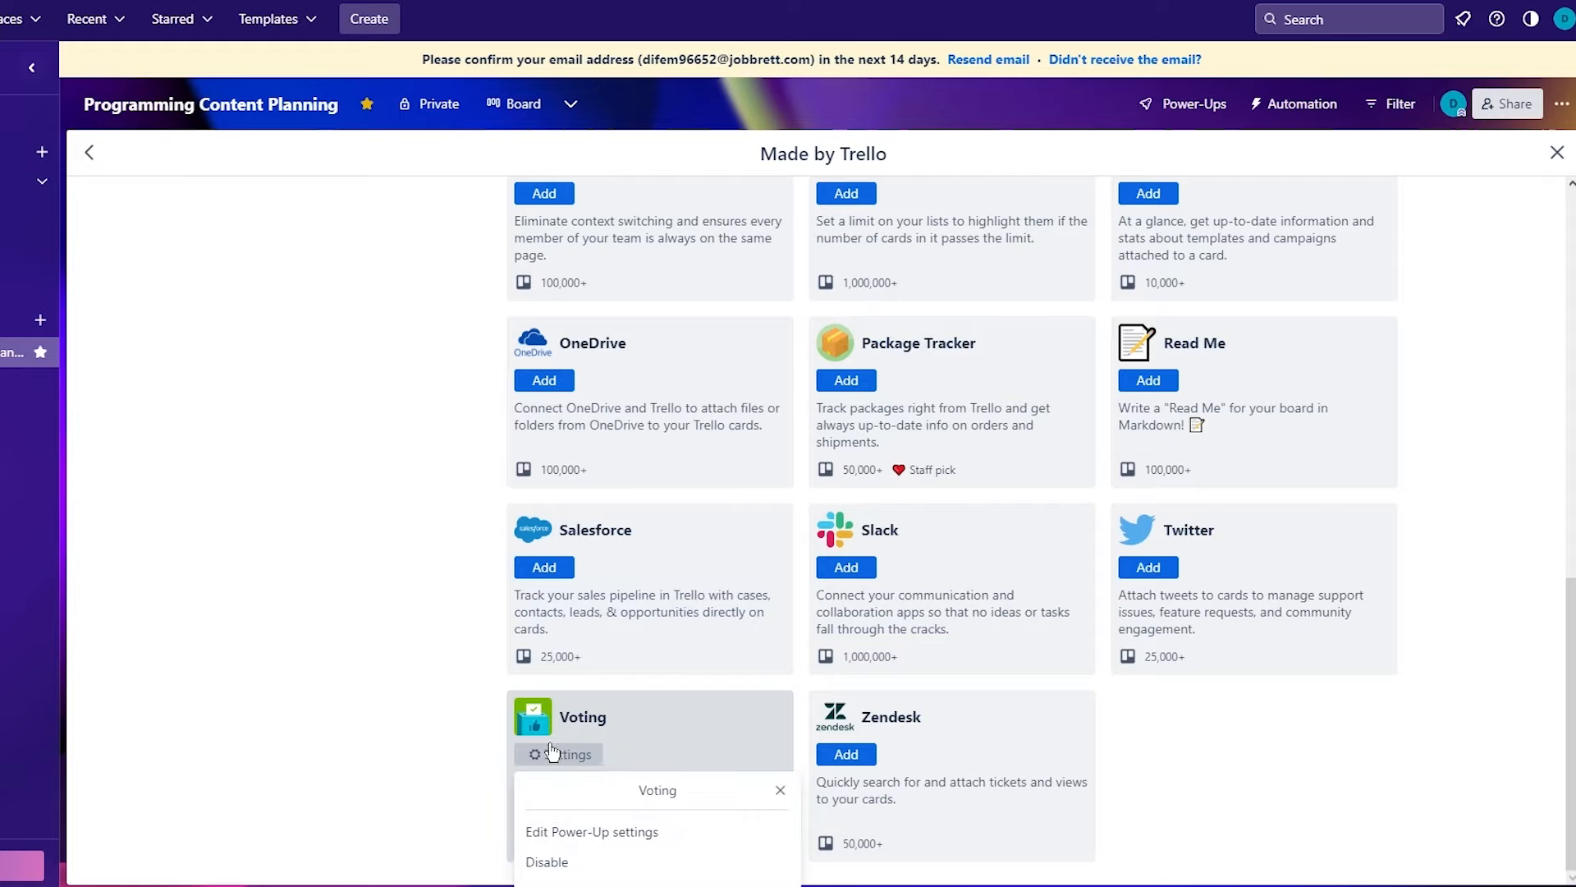
left_click(587, 829)
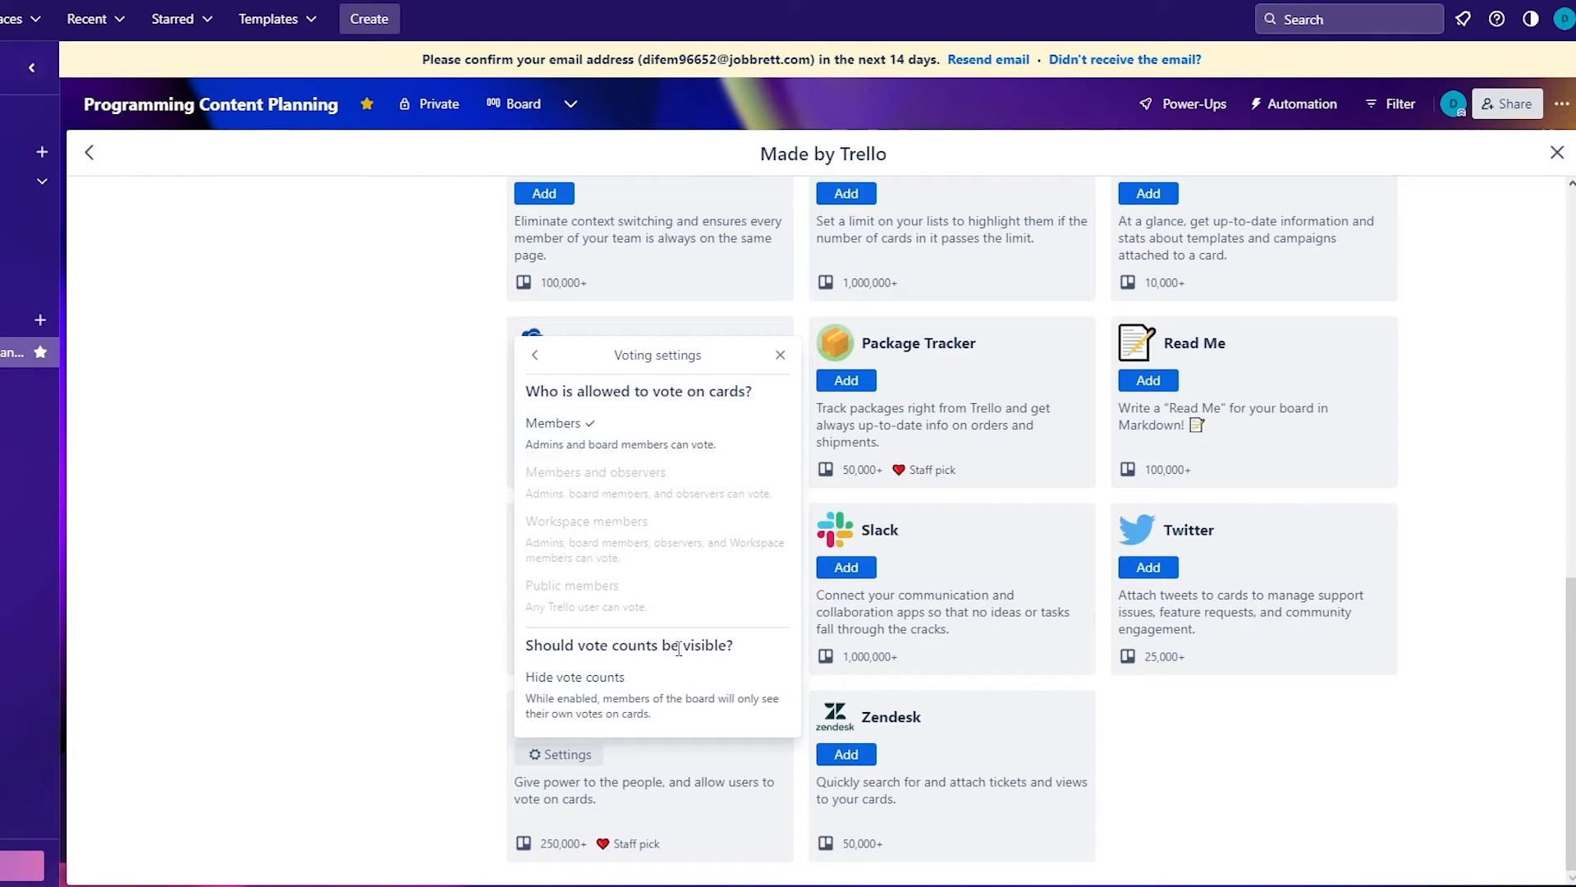
left_click(1051, 661)
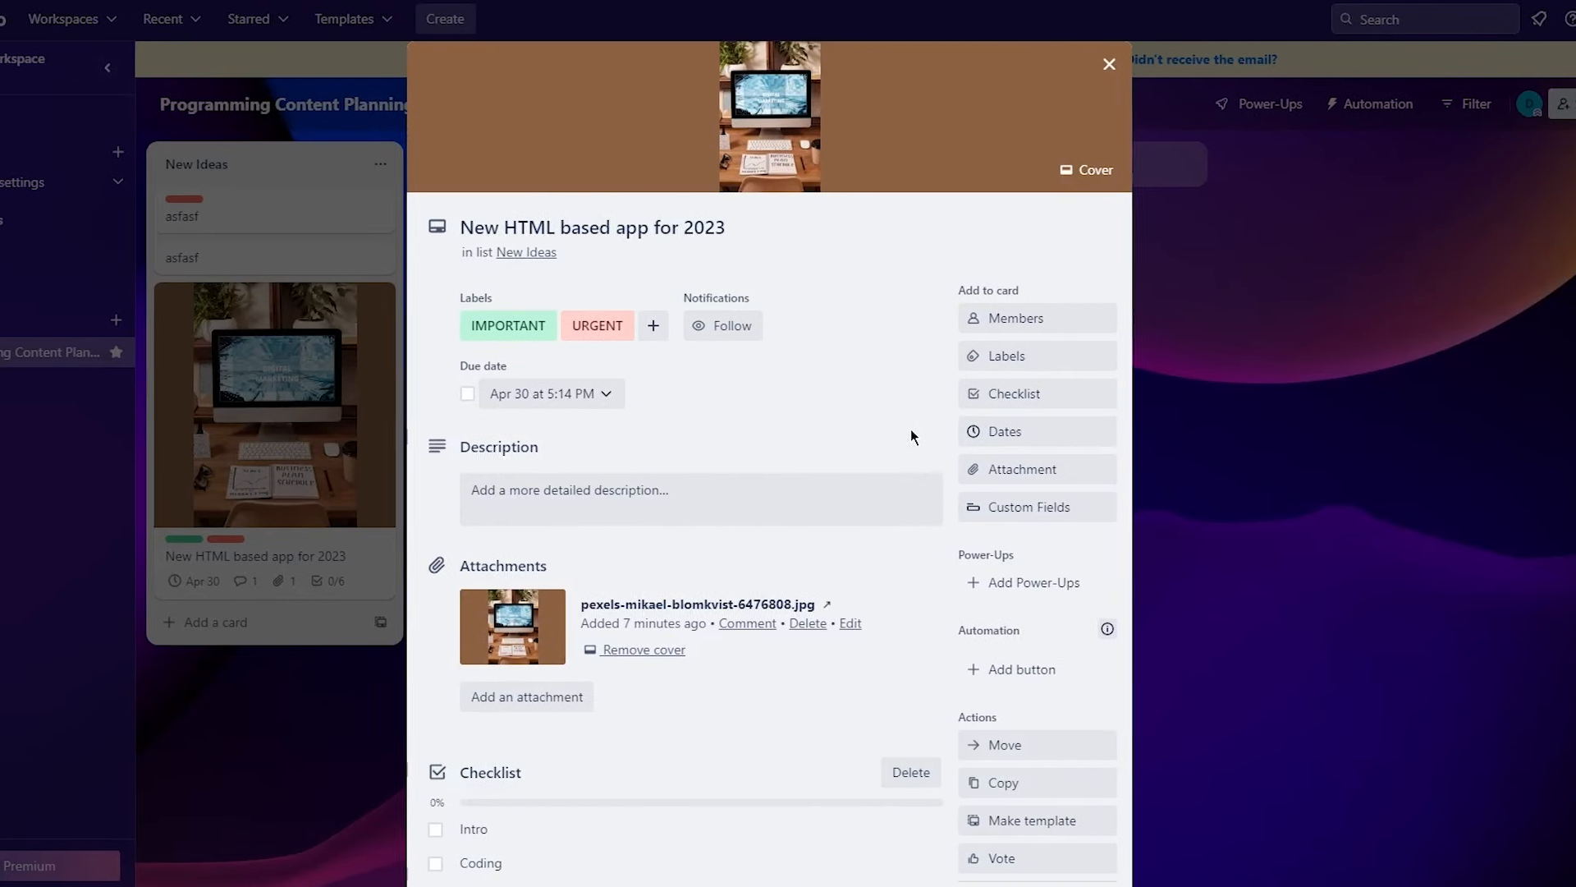
scroll(911, 434, "down", 6)
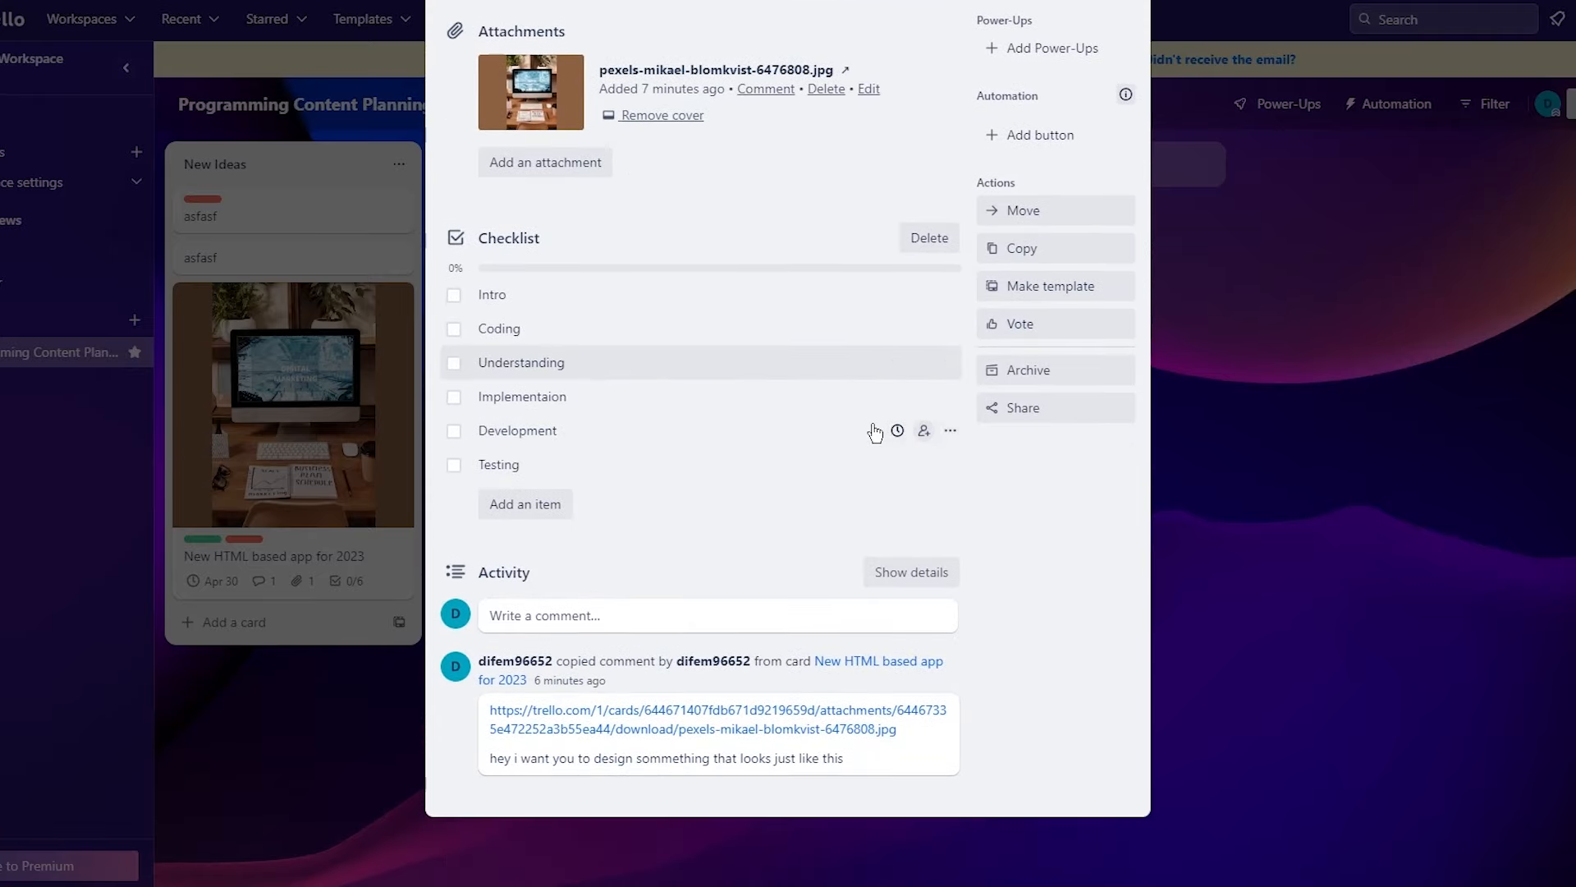
scroll(875, 433, "up", 5)
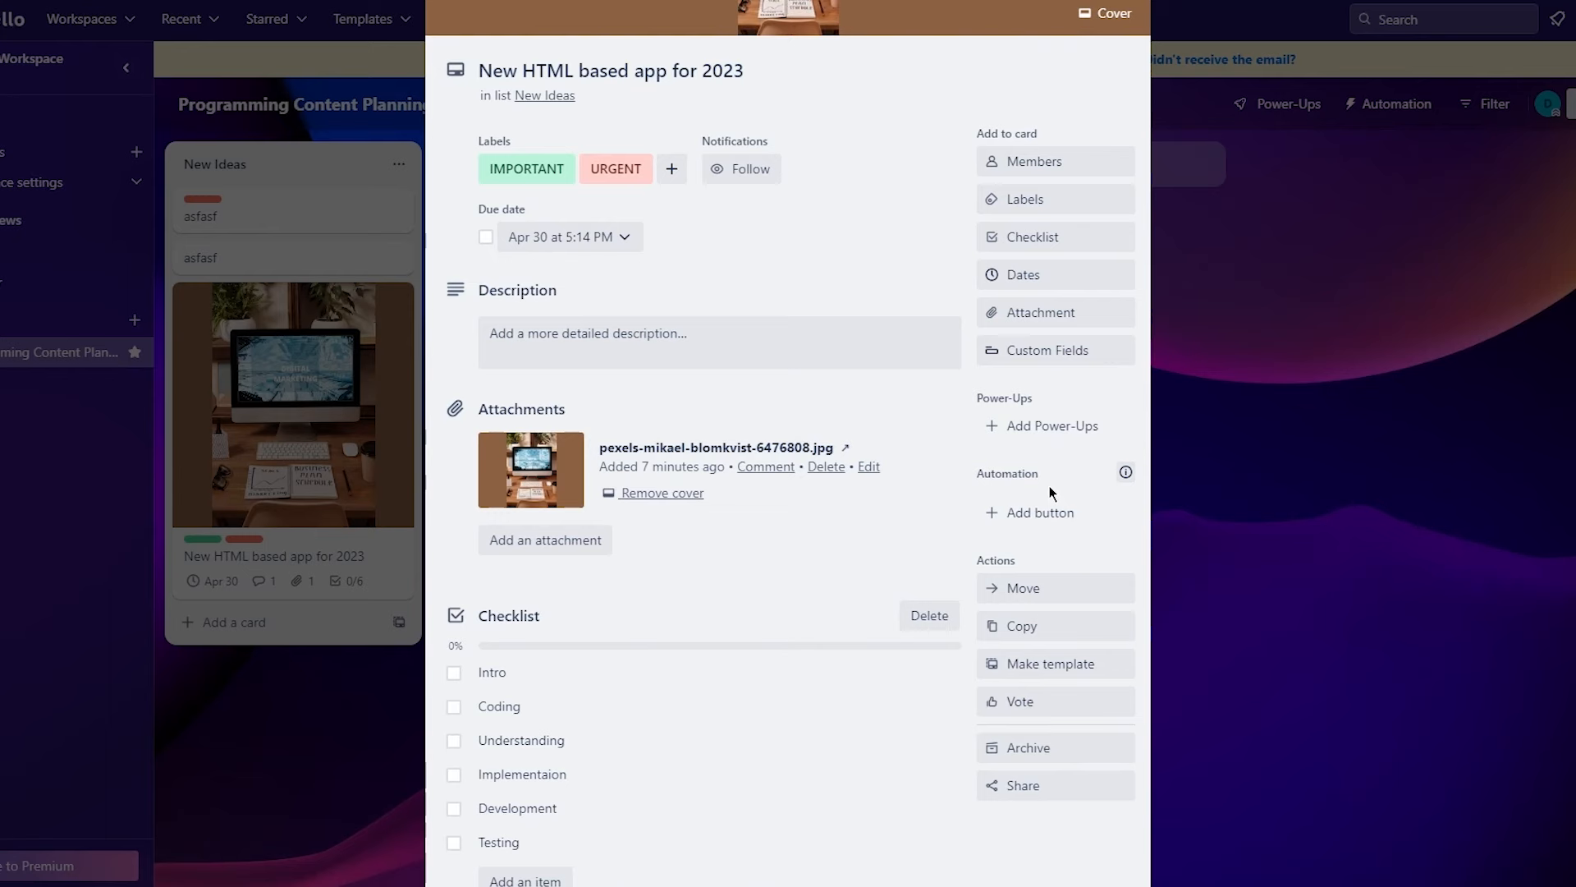
left_click(1375, 489)
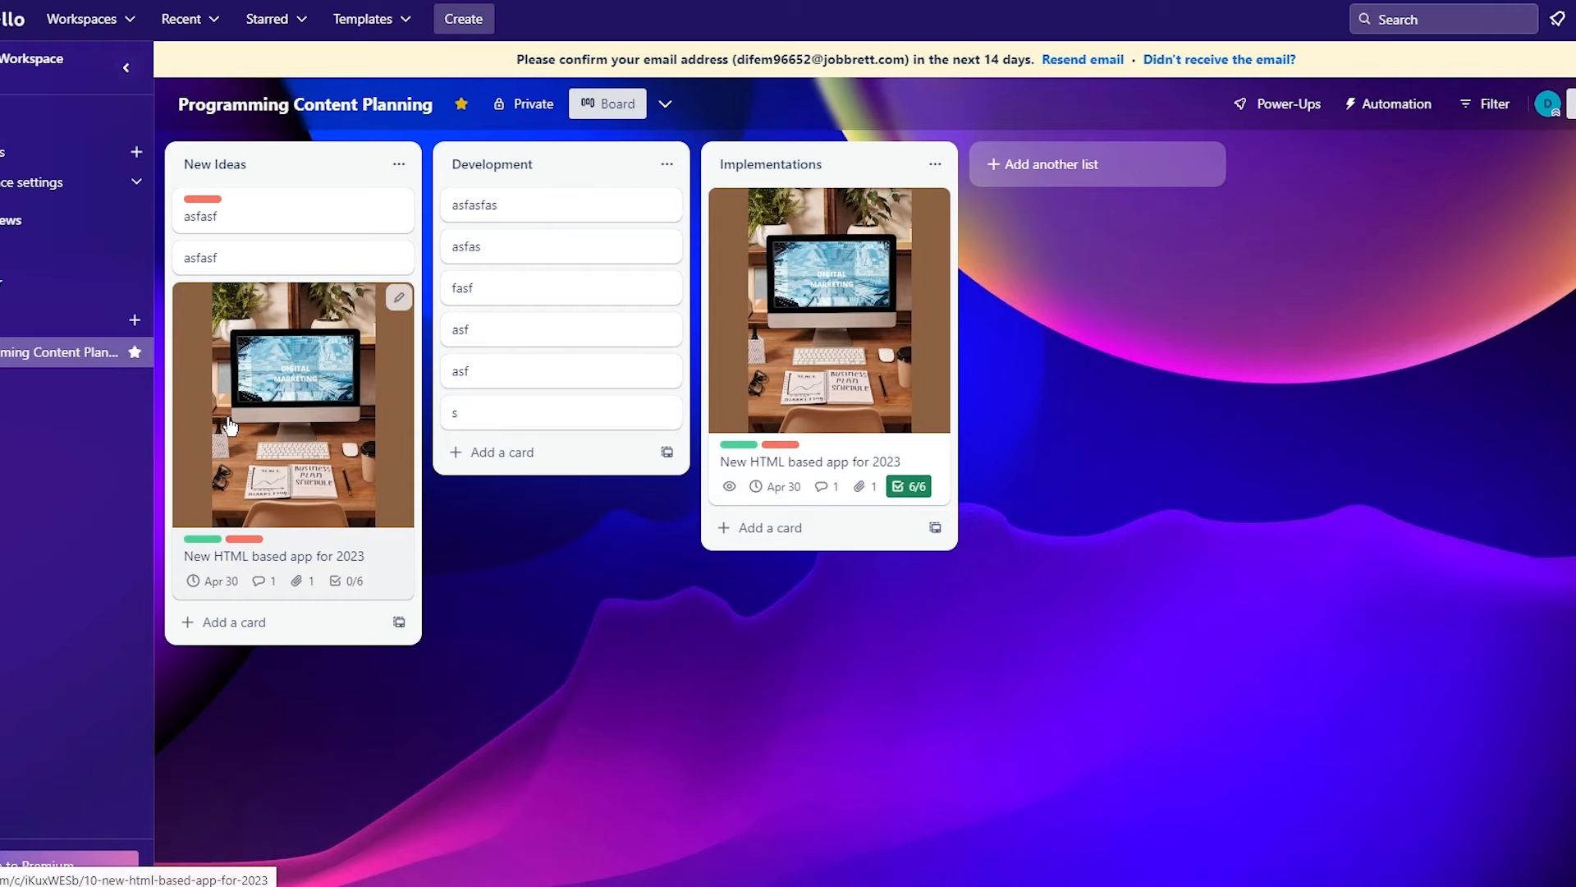
left_click(377, 435)
scroll(818, 488, "down", 4)
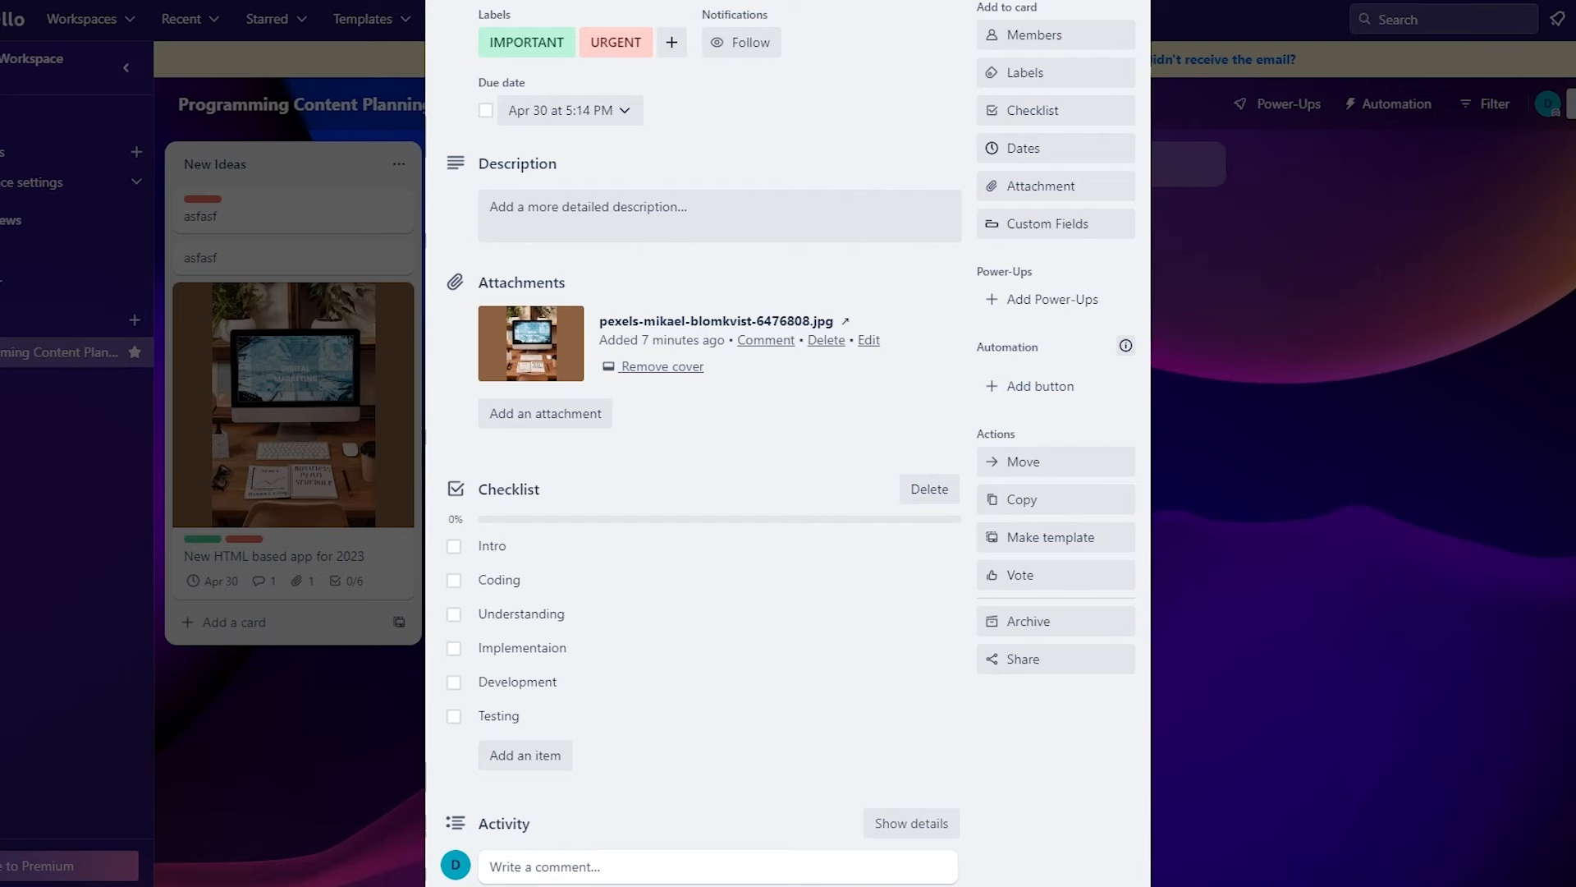
Step: Close the card details by clicking the dark overlay
left_click(1405, 500)
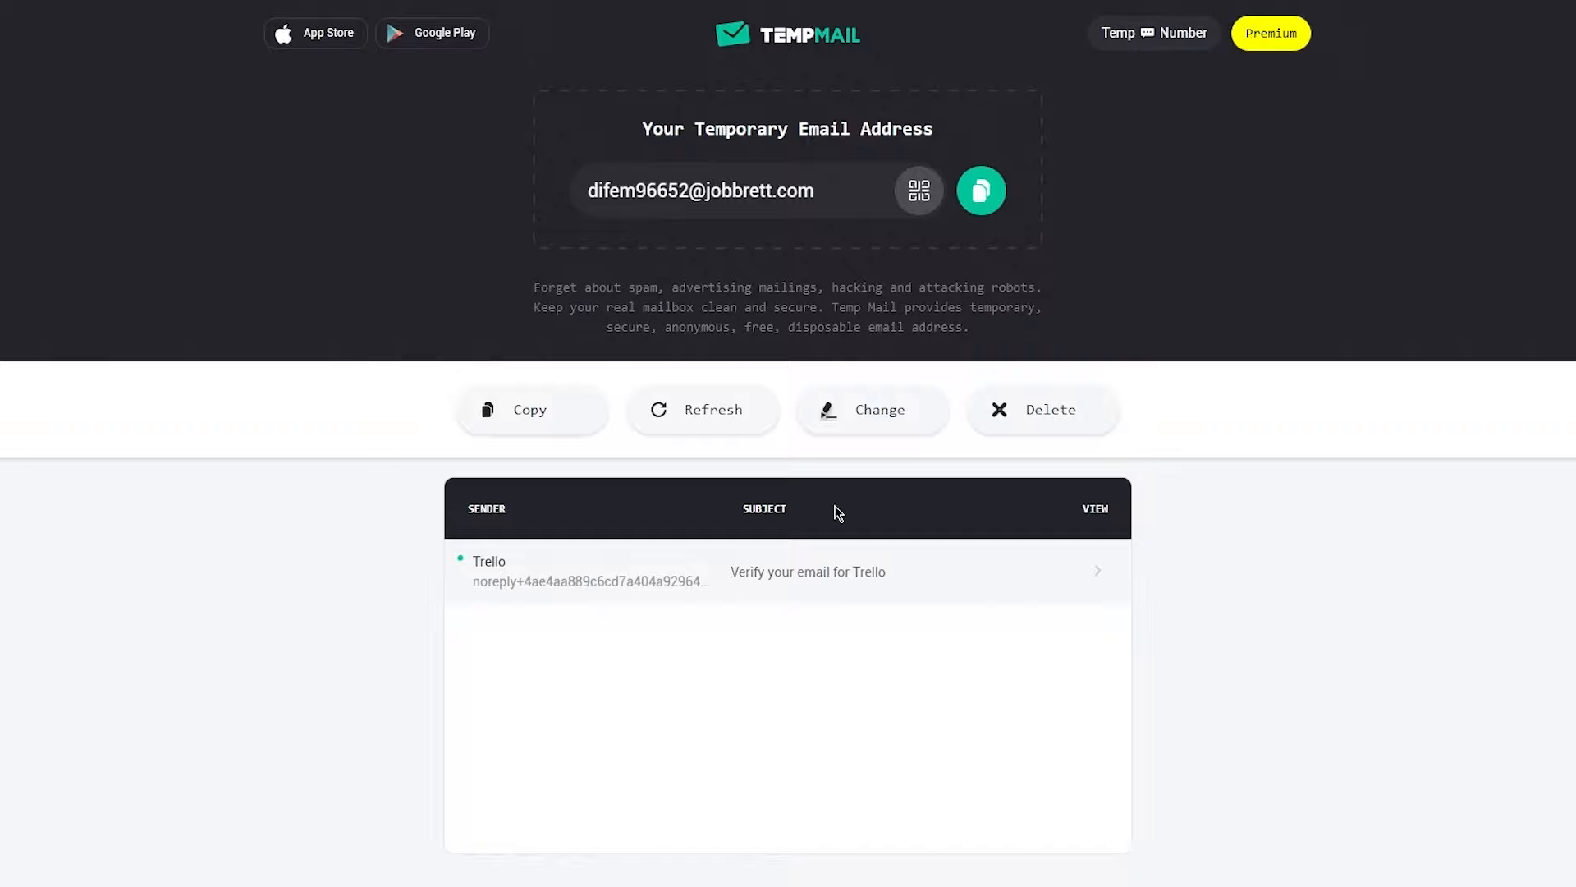
Step: Open Trello's 'Verify your email' message and follow its verification button
left_click(772, 579)
scroll(763, 612, "down", 5)
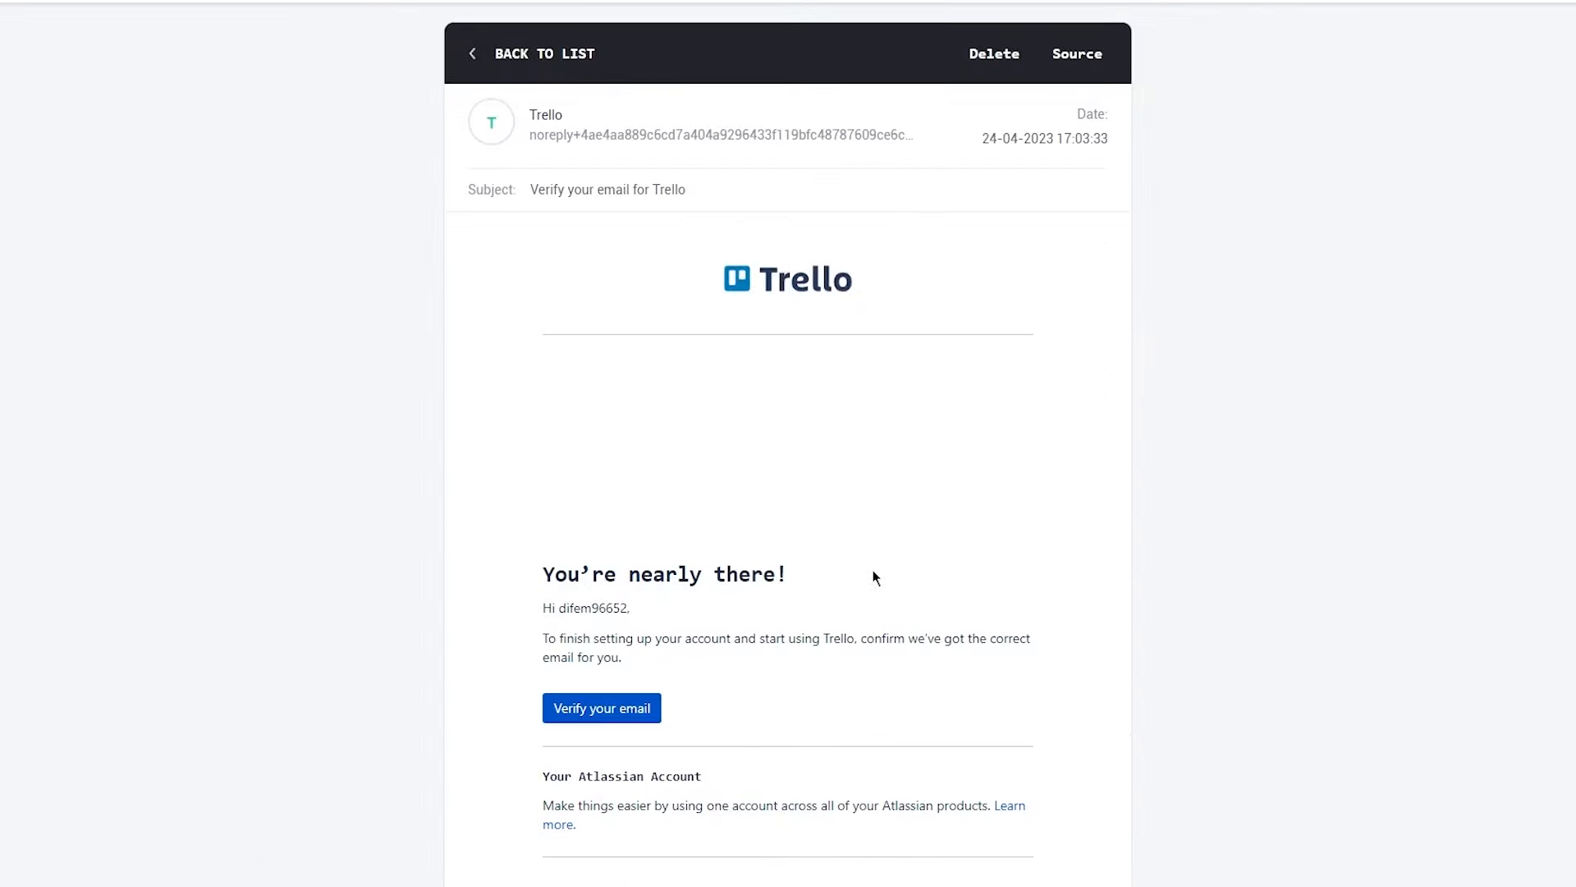
left_click(642, 711)
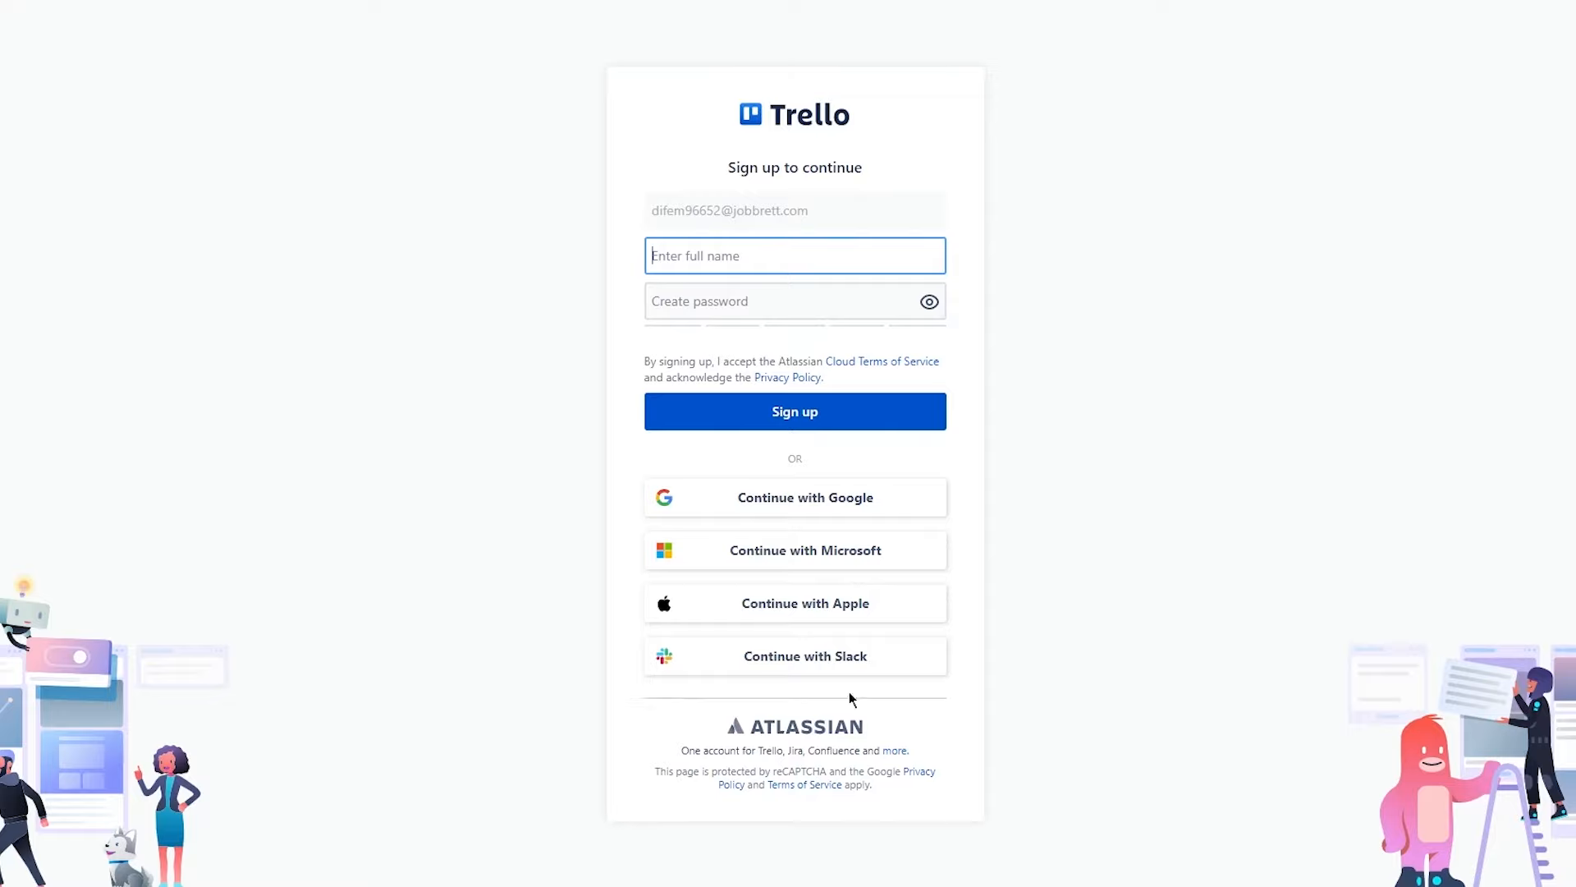
Step: Enter a full name and an account password, then submit the sign-up form
left_click(755, 293)
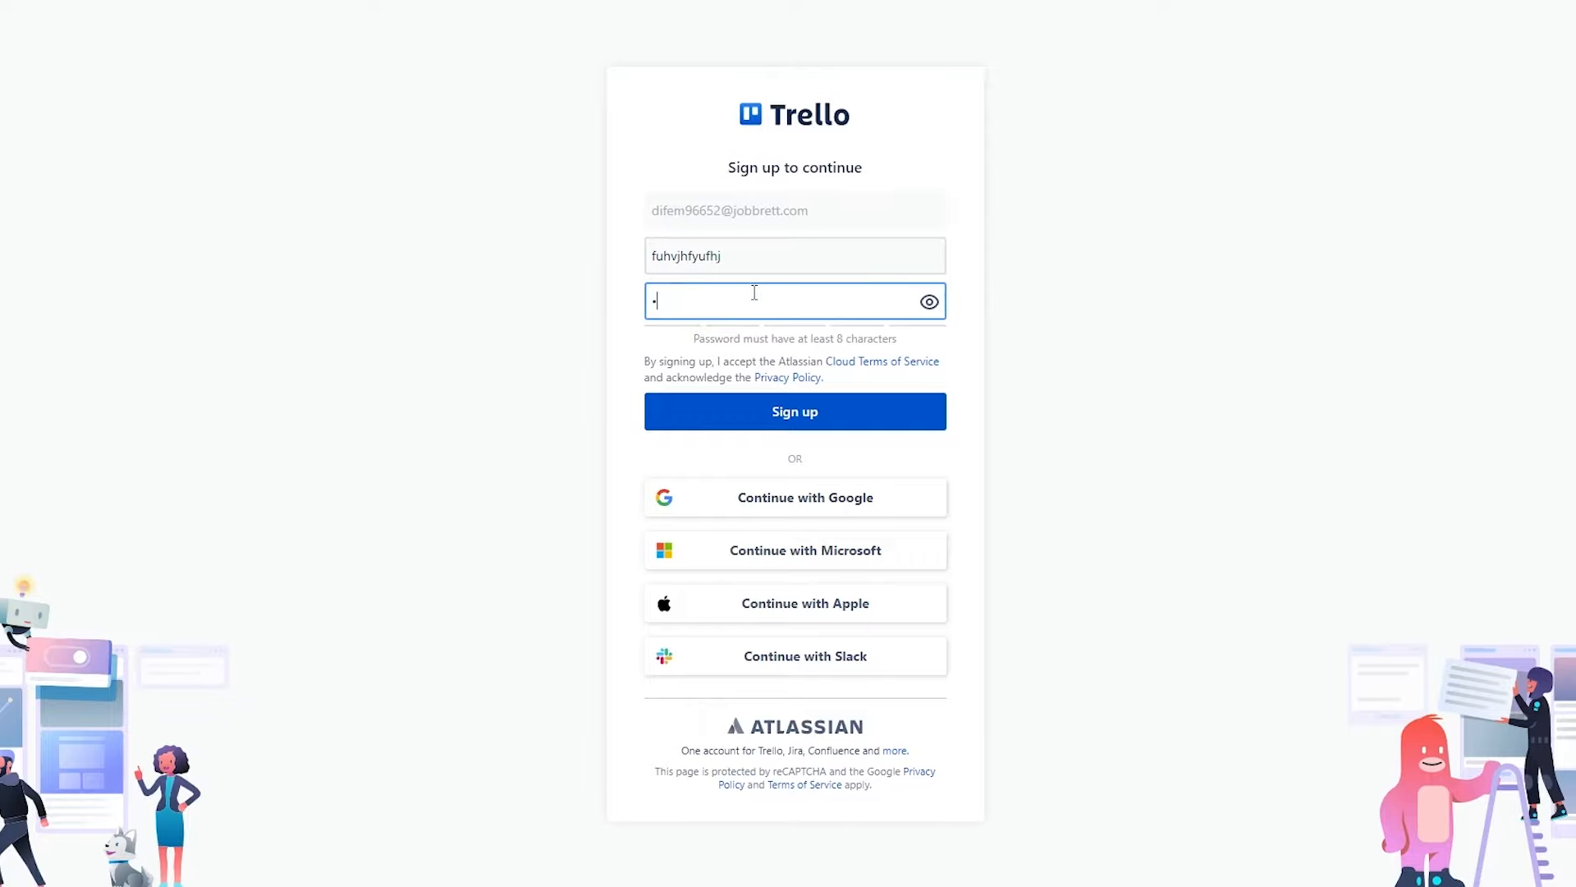
left_click(707, 419)
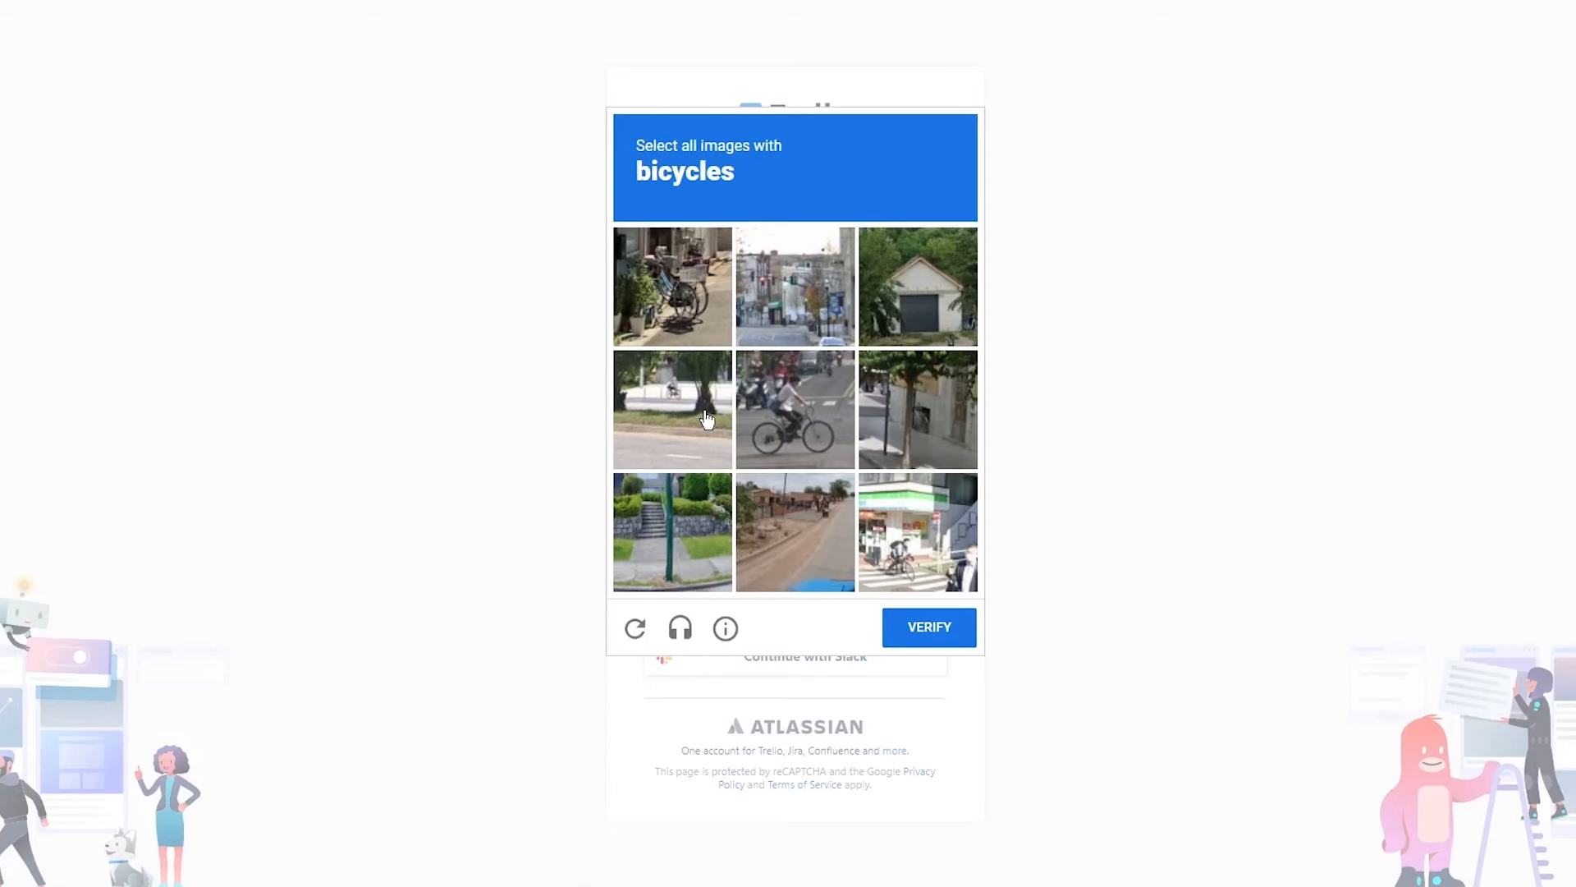
Step: Select the four bicycle tiles in the reCAPTCHA check and verify
left_click(693, 286)
left_click(813, 356)
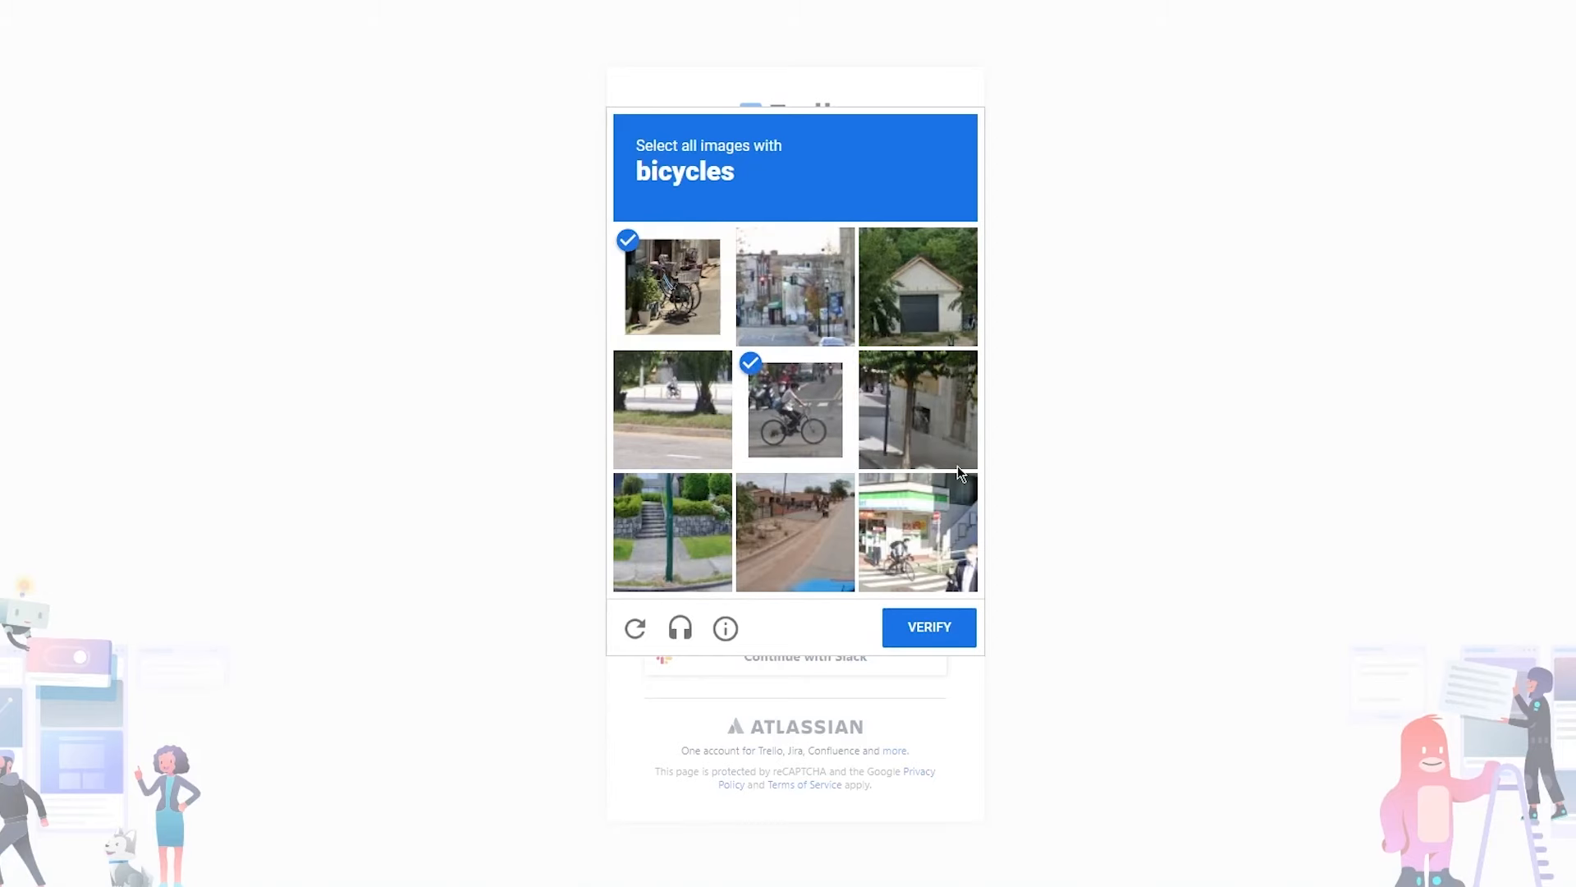
left_click(911, 548)
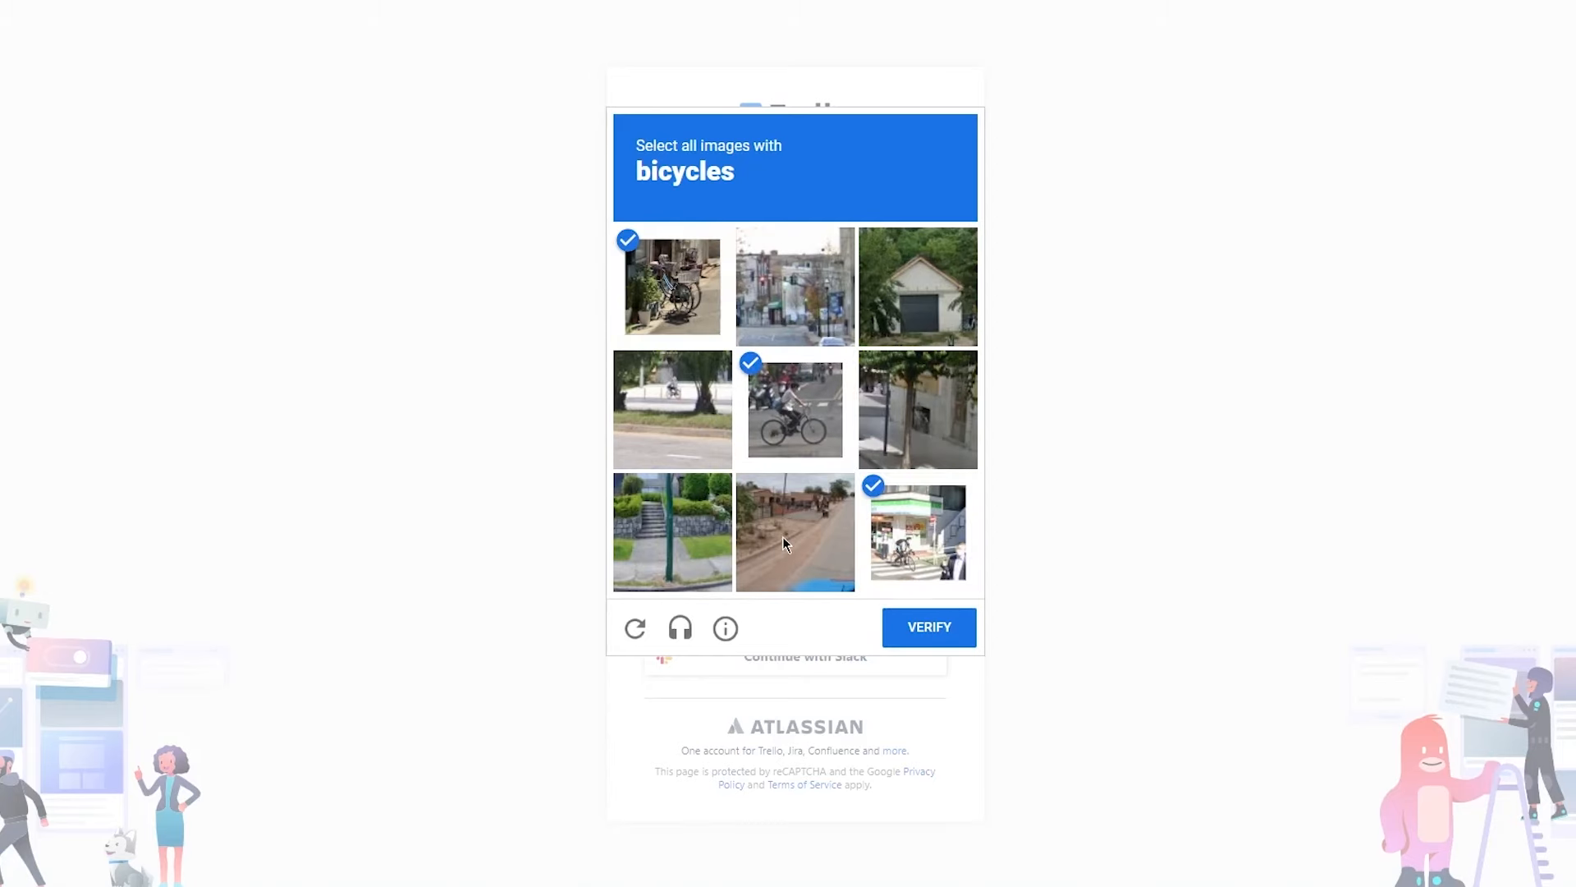
left_click(688, 449)
left_click(929, 629)
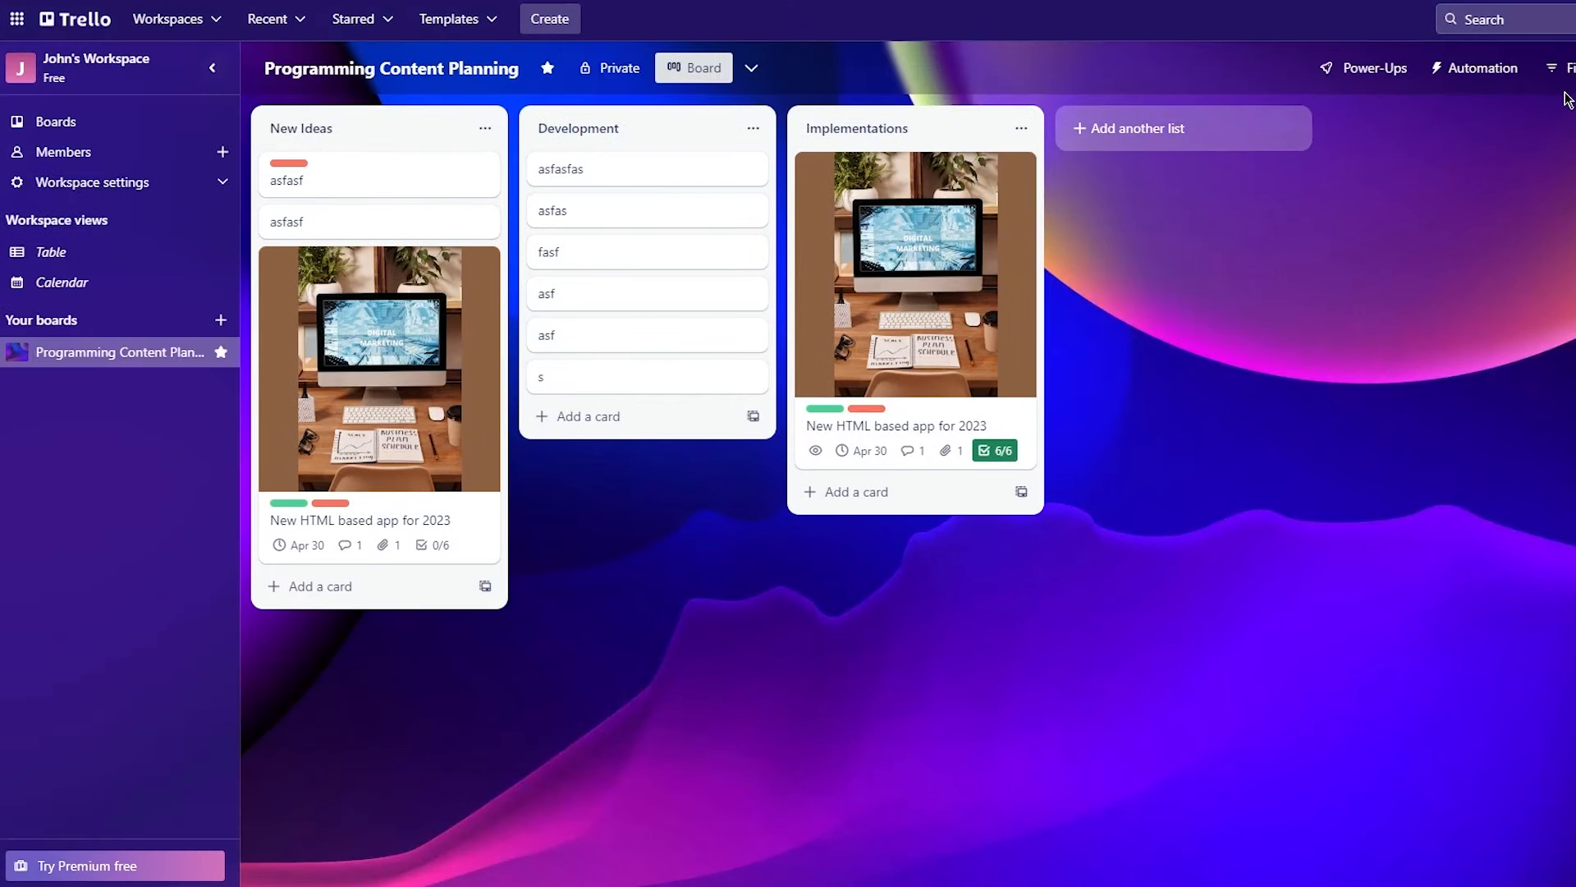
Step: Open the Automation menu from the board header
left_click(1470, 68)
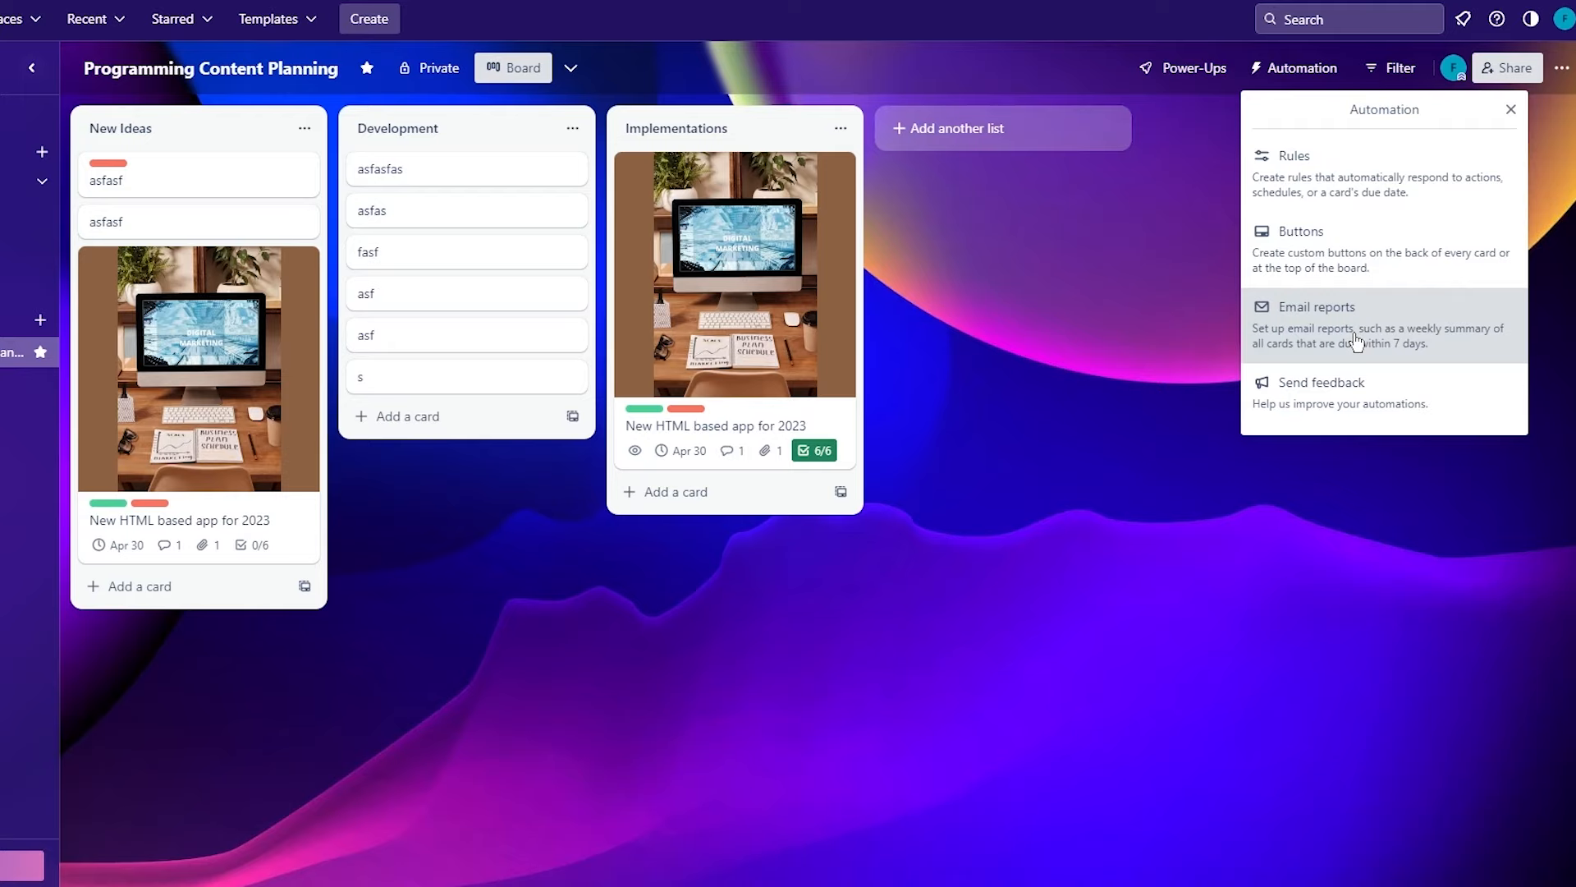
Step: Go to the board's automation Rules page and start creating a new rule
left_click(1345, 156)
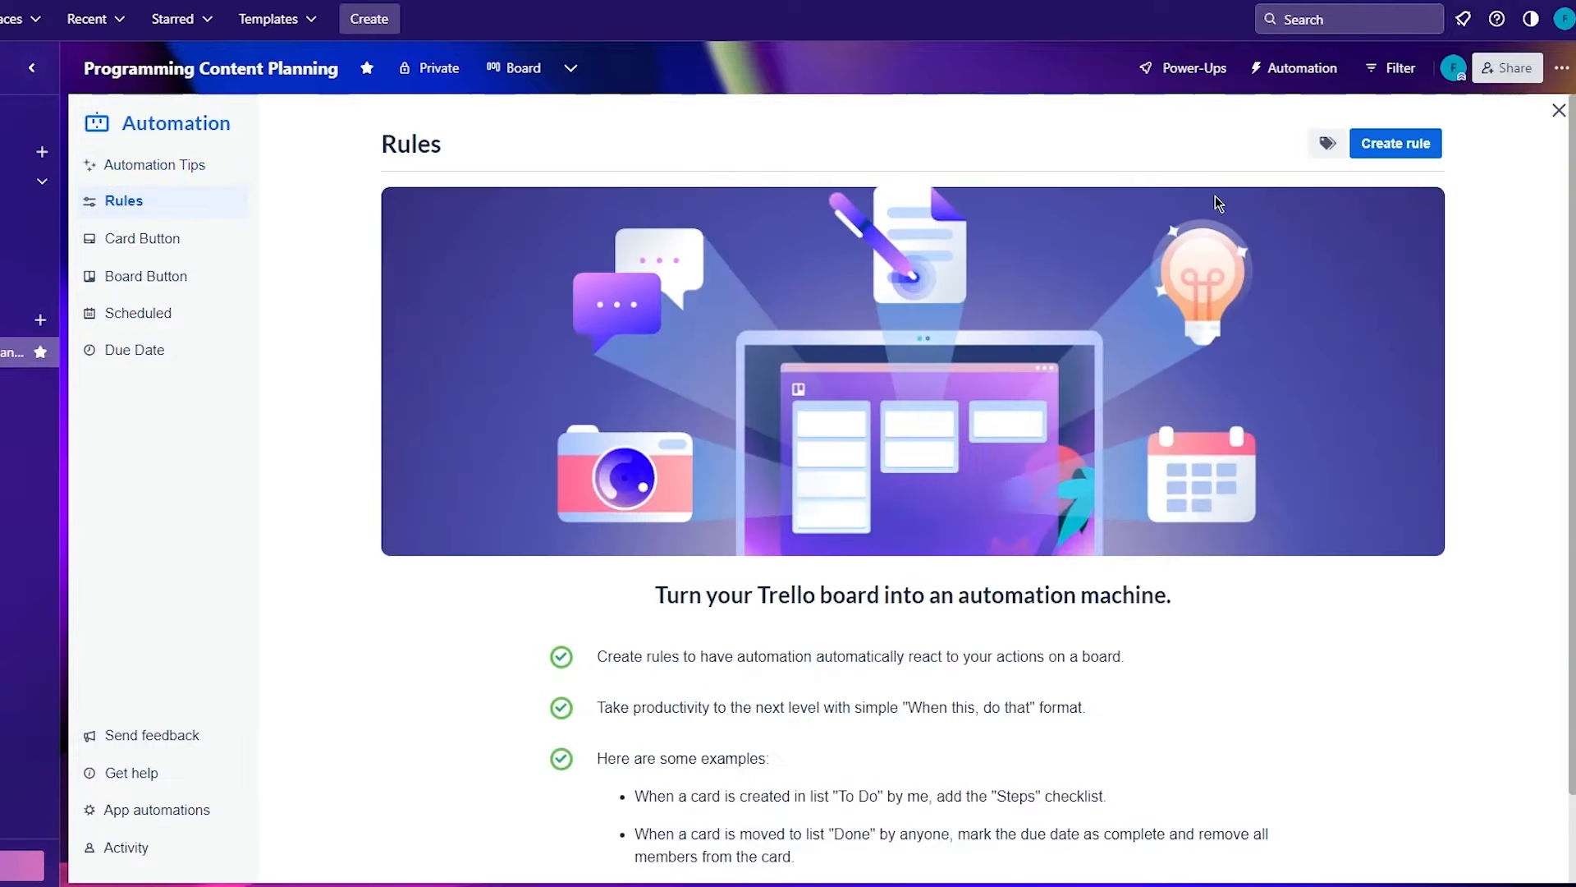
scroll(885, 414, "down", 1)
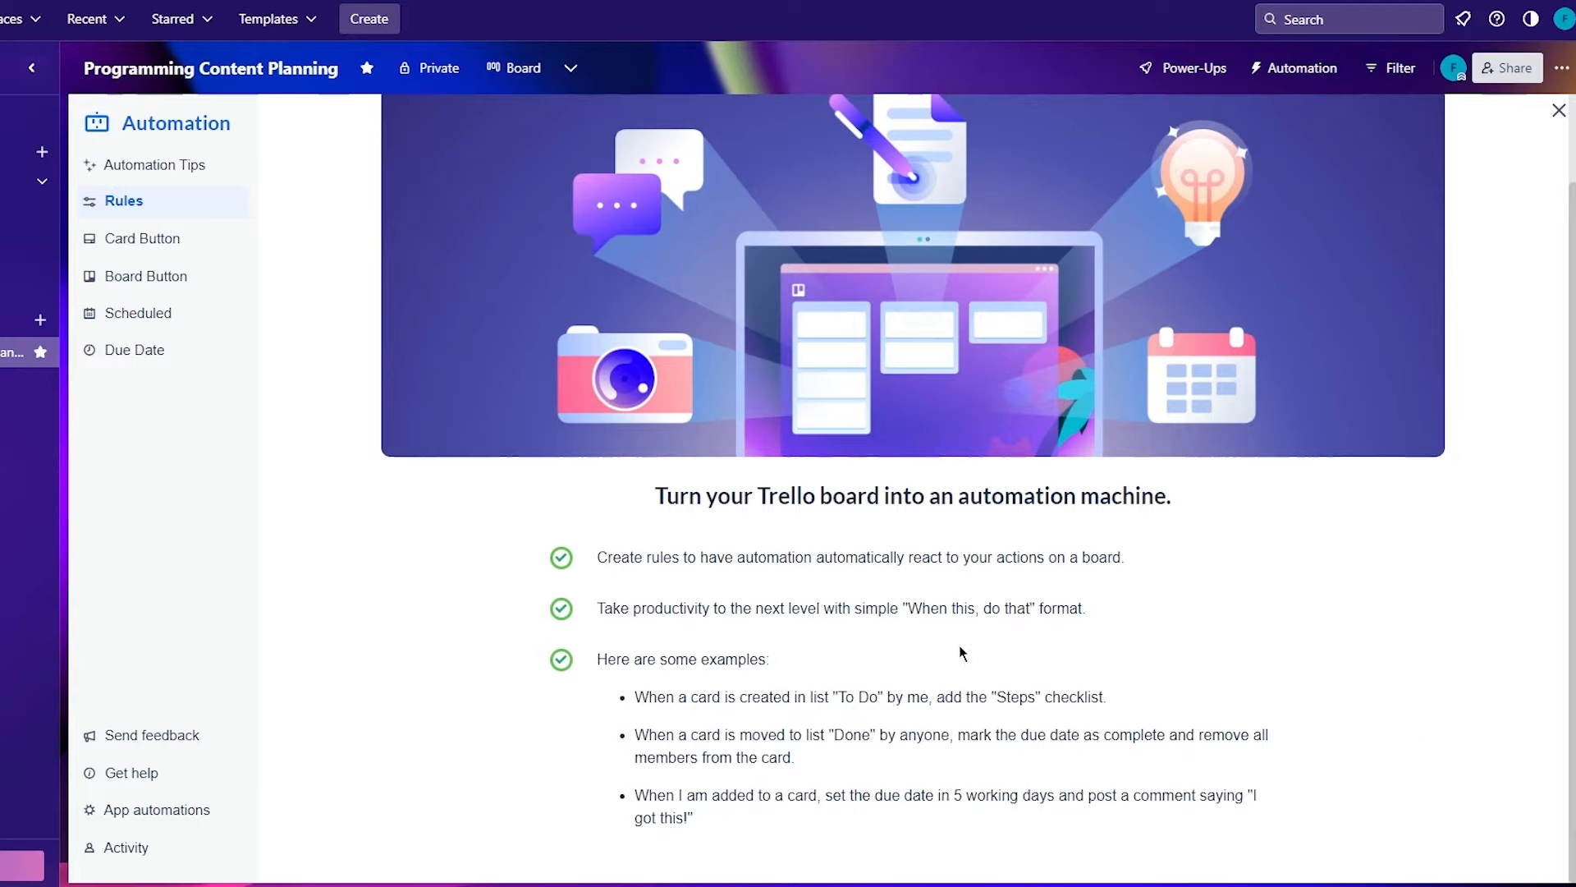
scroll(977, 642, "up", 1)
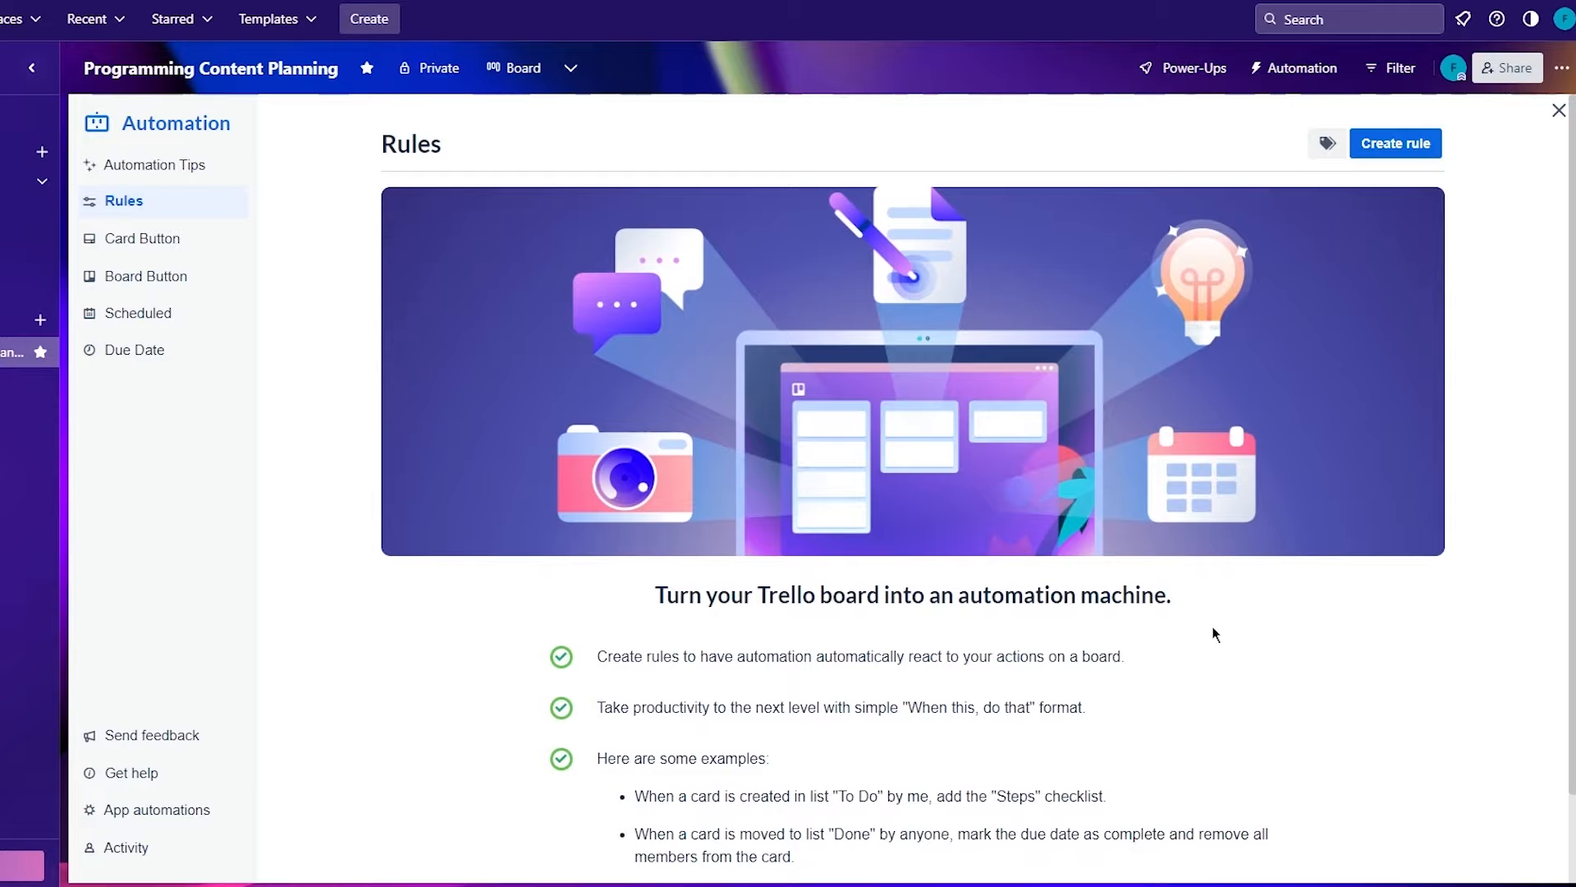
left_click(1385, 146)
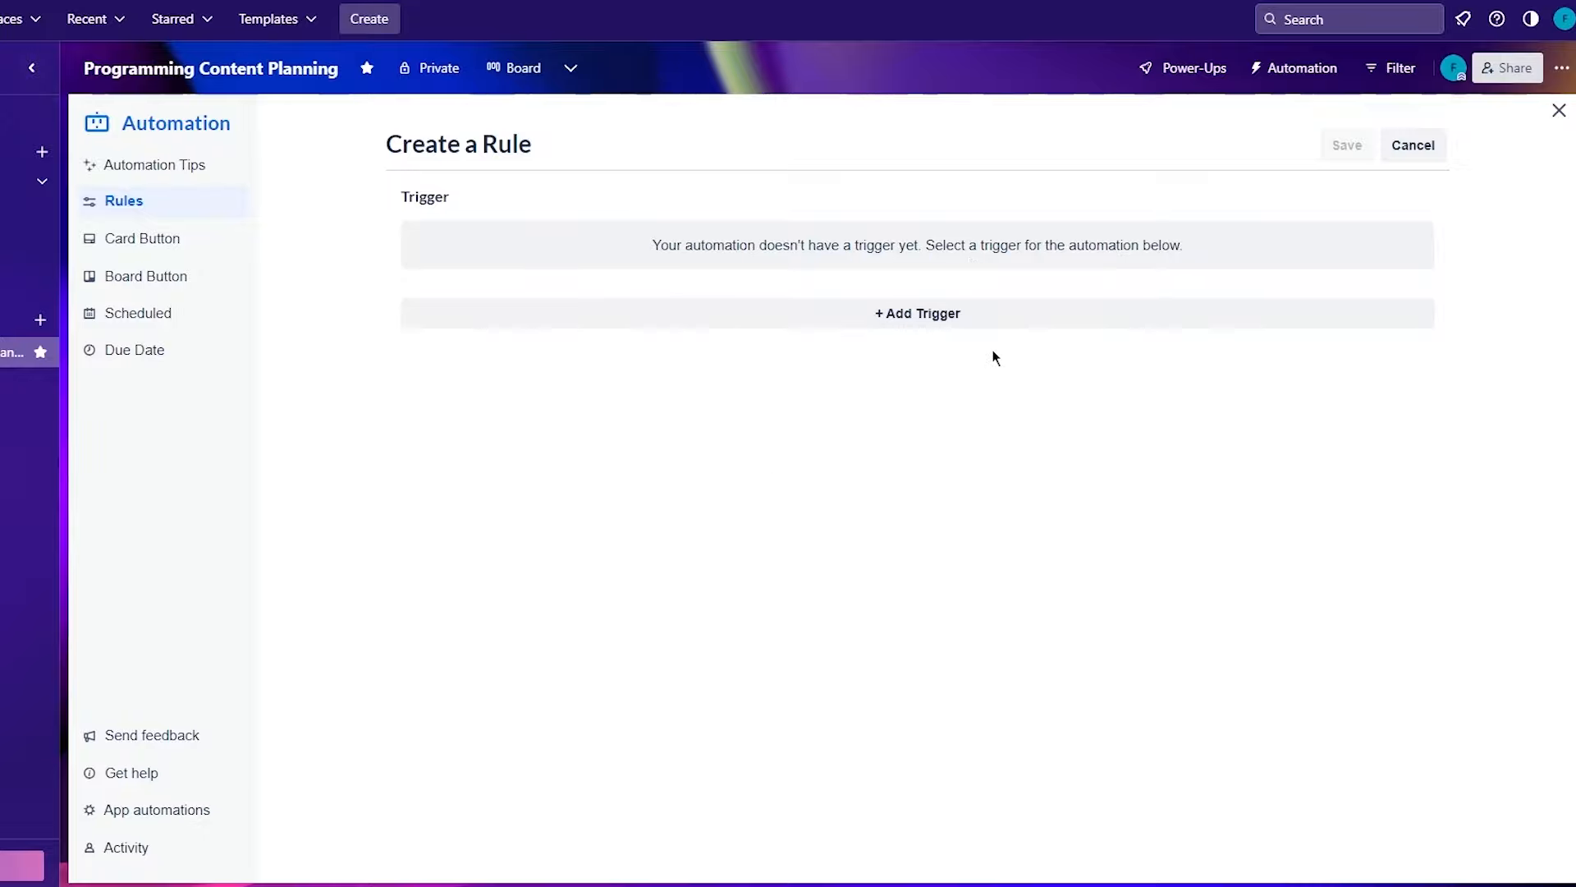
Step: Browse the trigger categories, trying a card-name condition with 'starts with' matching
left_click(983, 318)
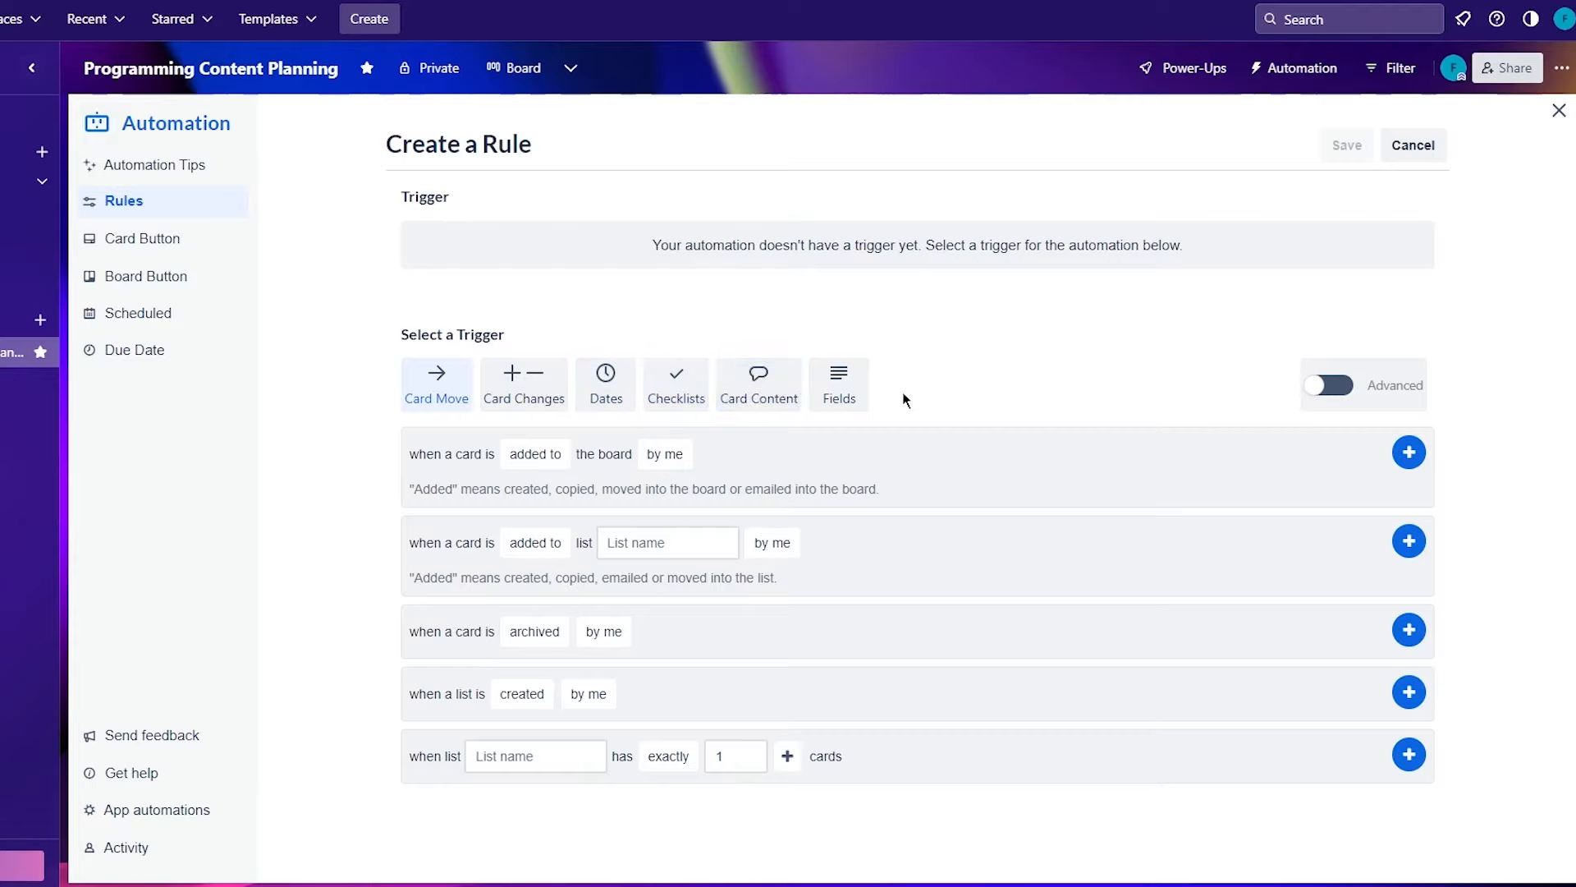
left_click(527, 394)
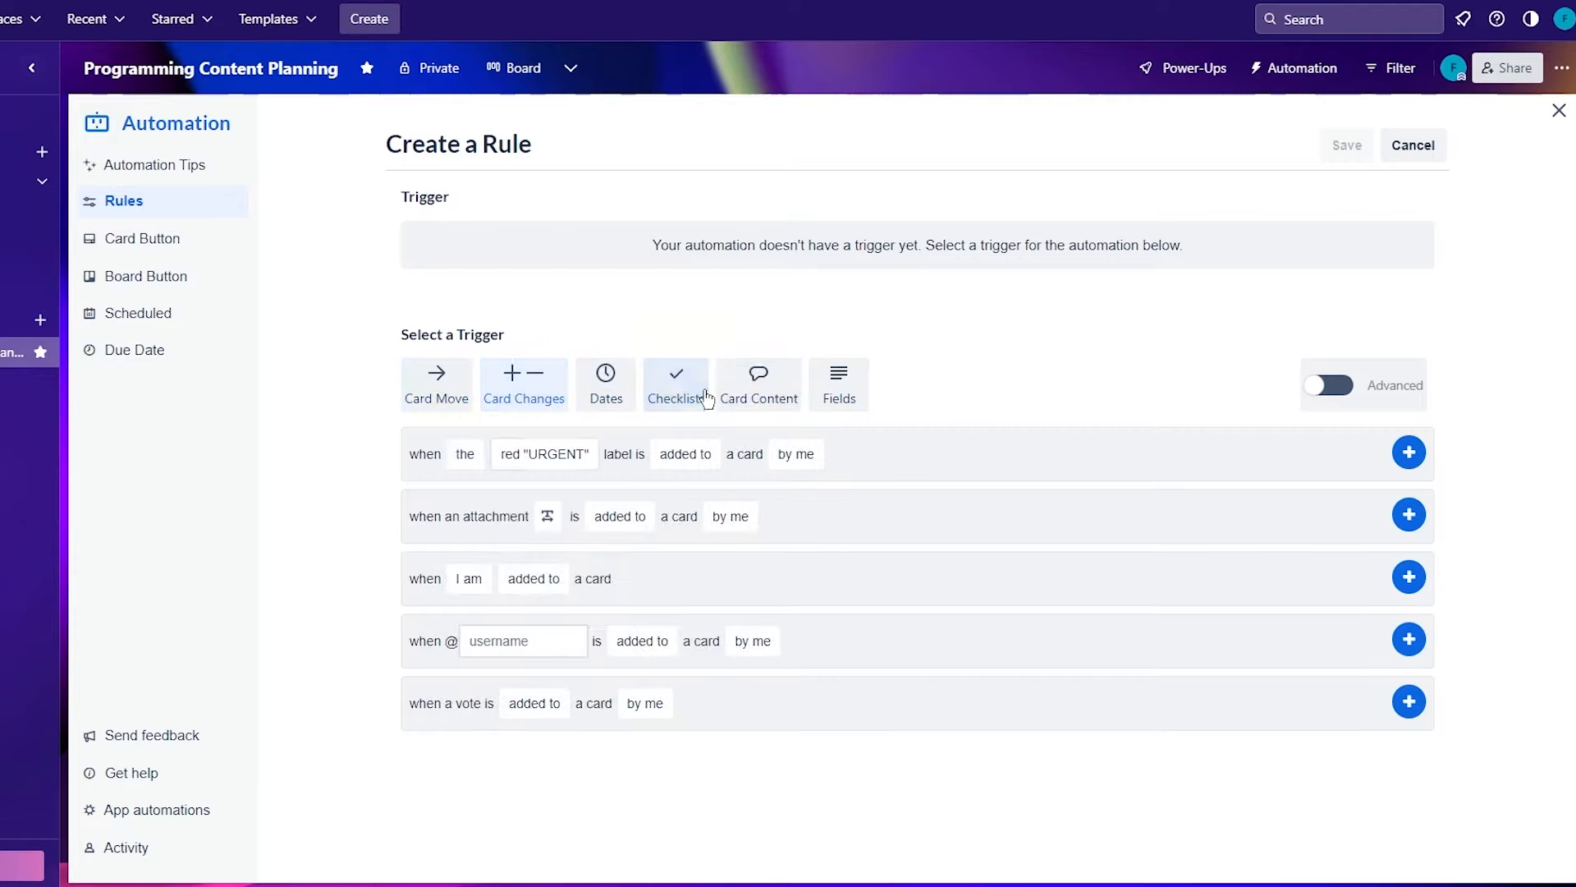
left_click(608, 394)
left_click(757, 387)
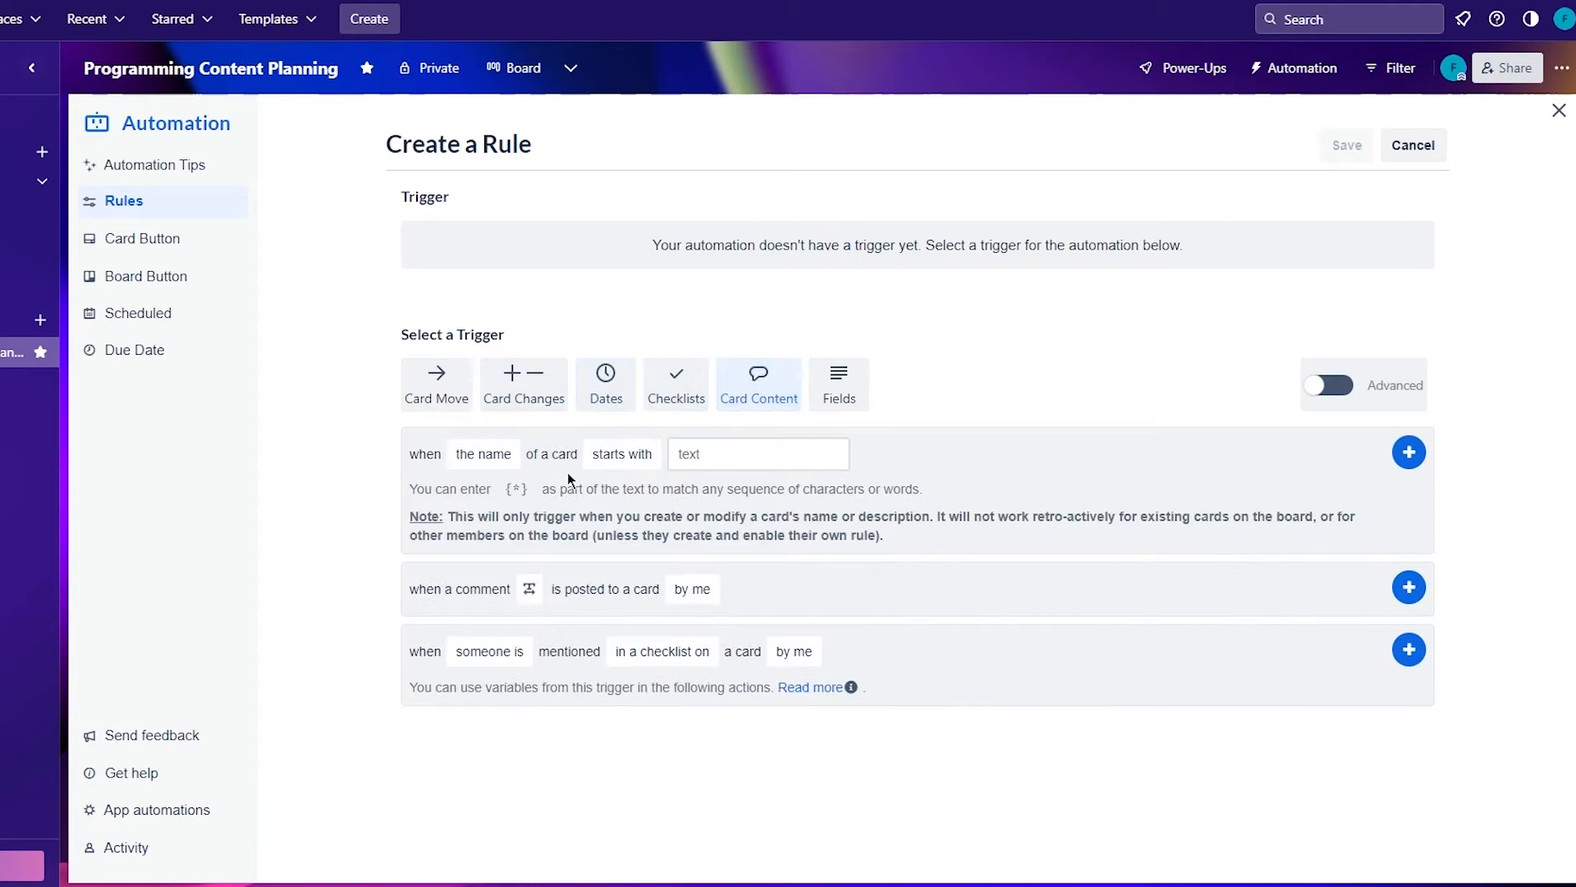
left_click(725, 453)
left_click(920, 417)
left_click(626, 456)
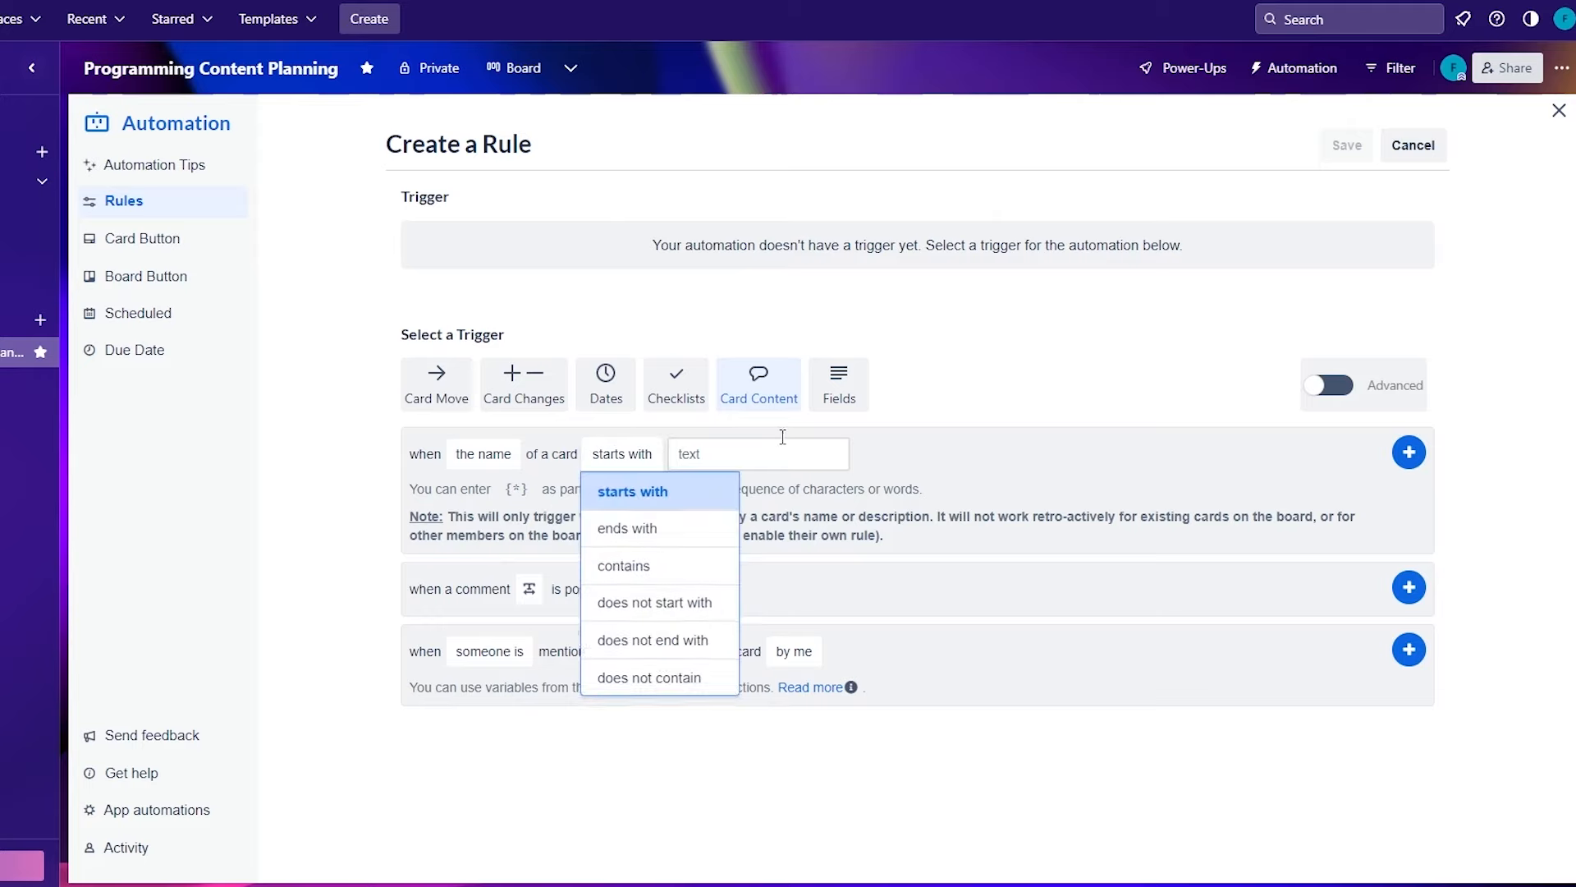
left_click(911, 604)
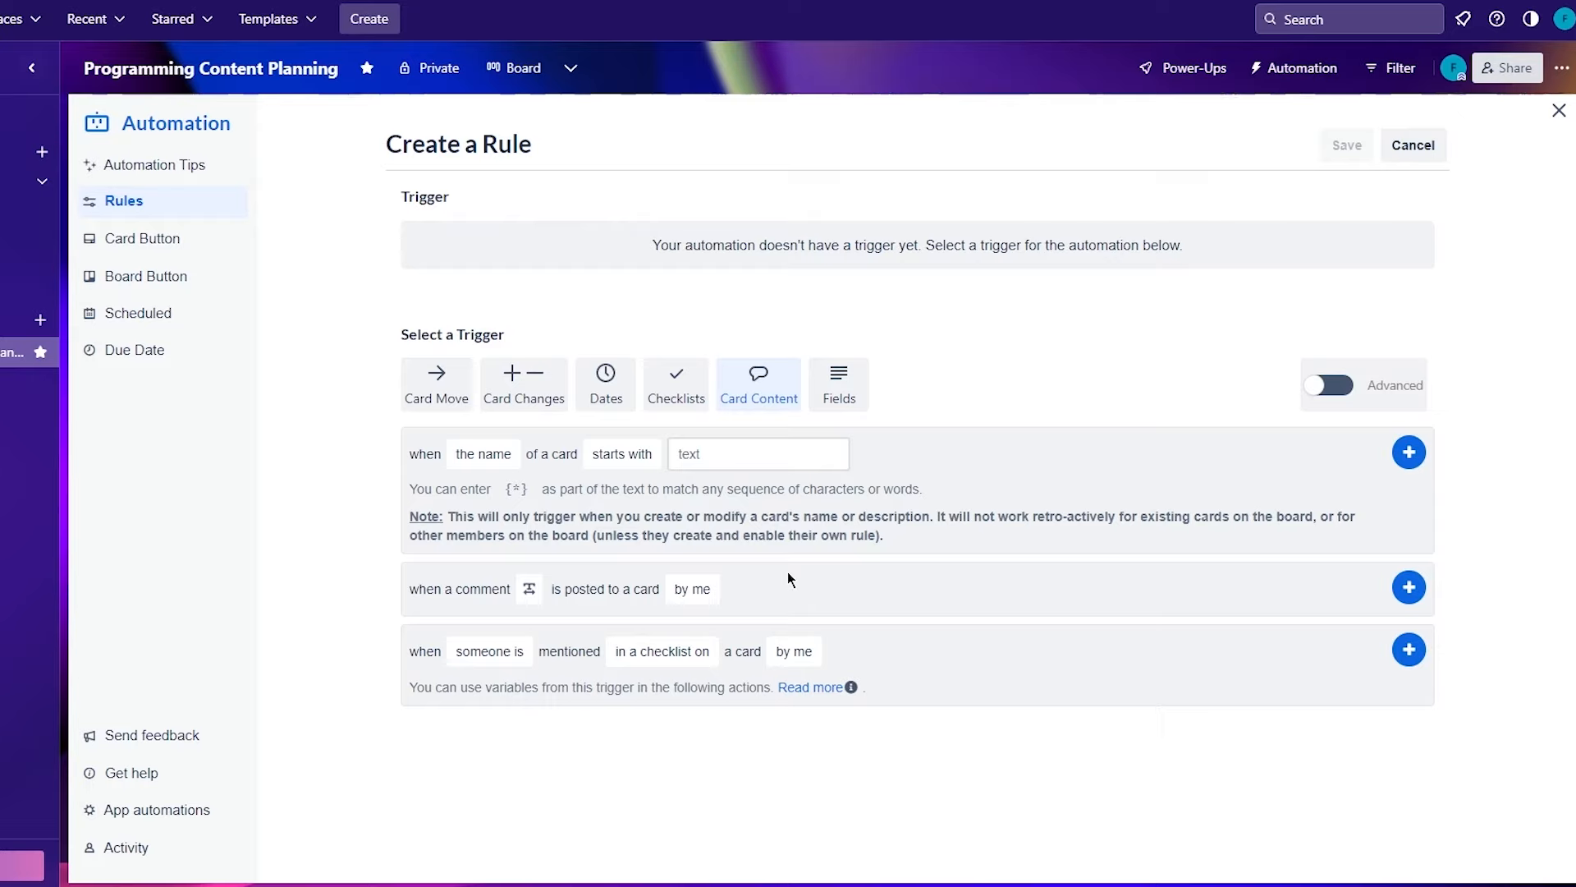
left_click(483, 454)
Step: Add the trigger 'when a card is added to list Development by me'
left_click(431, 398)
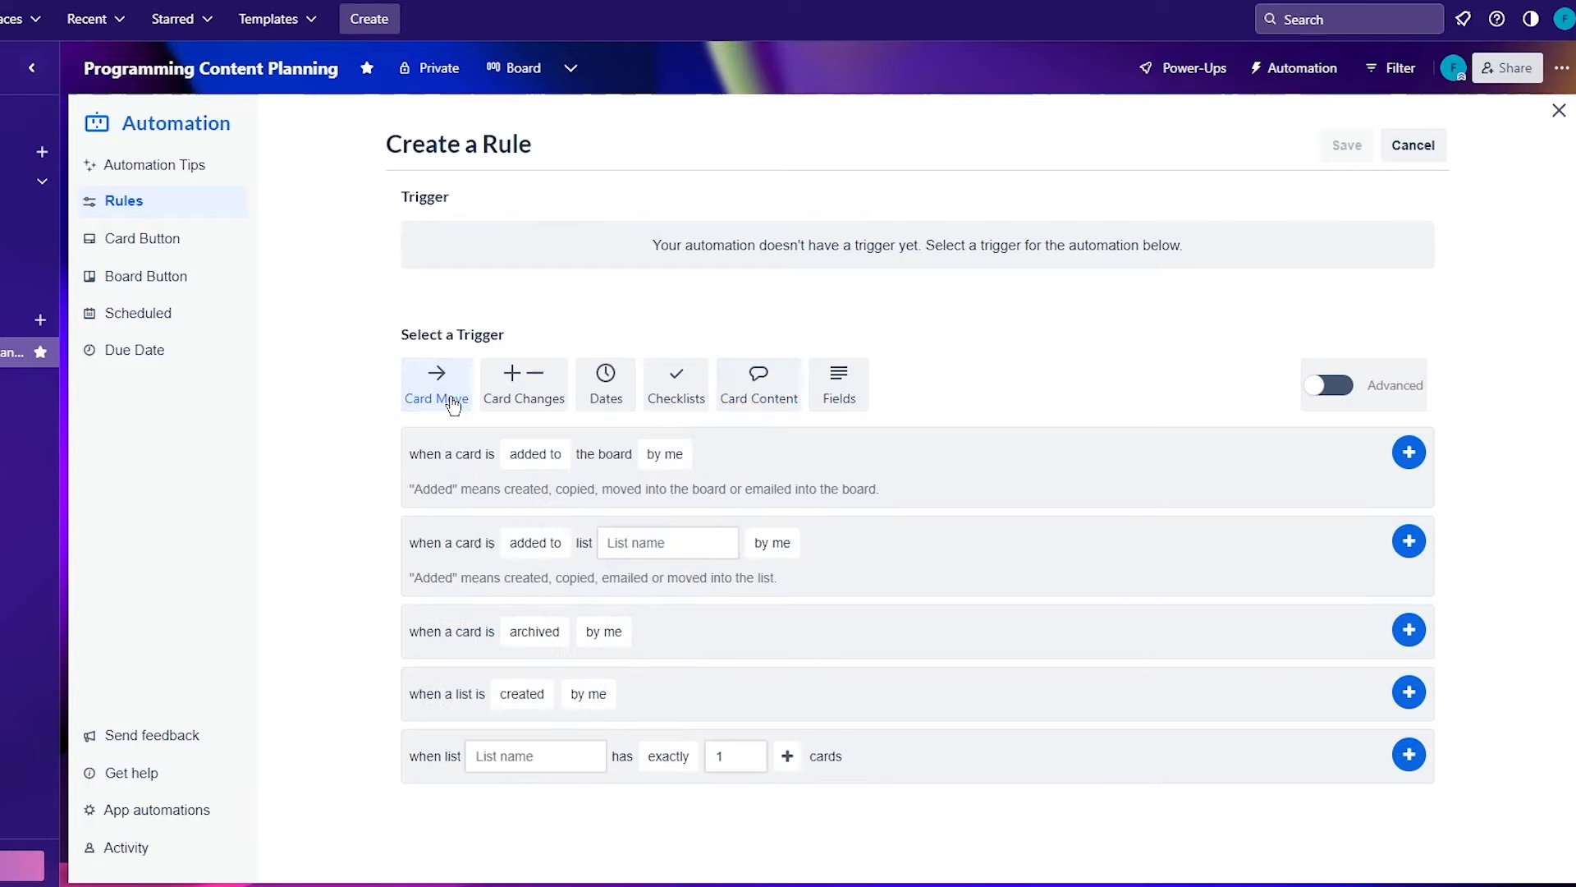
left_click(677, 460)
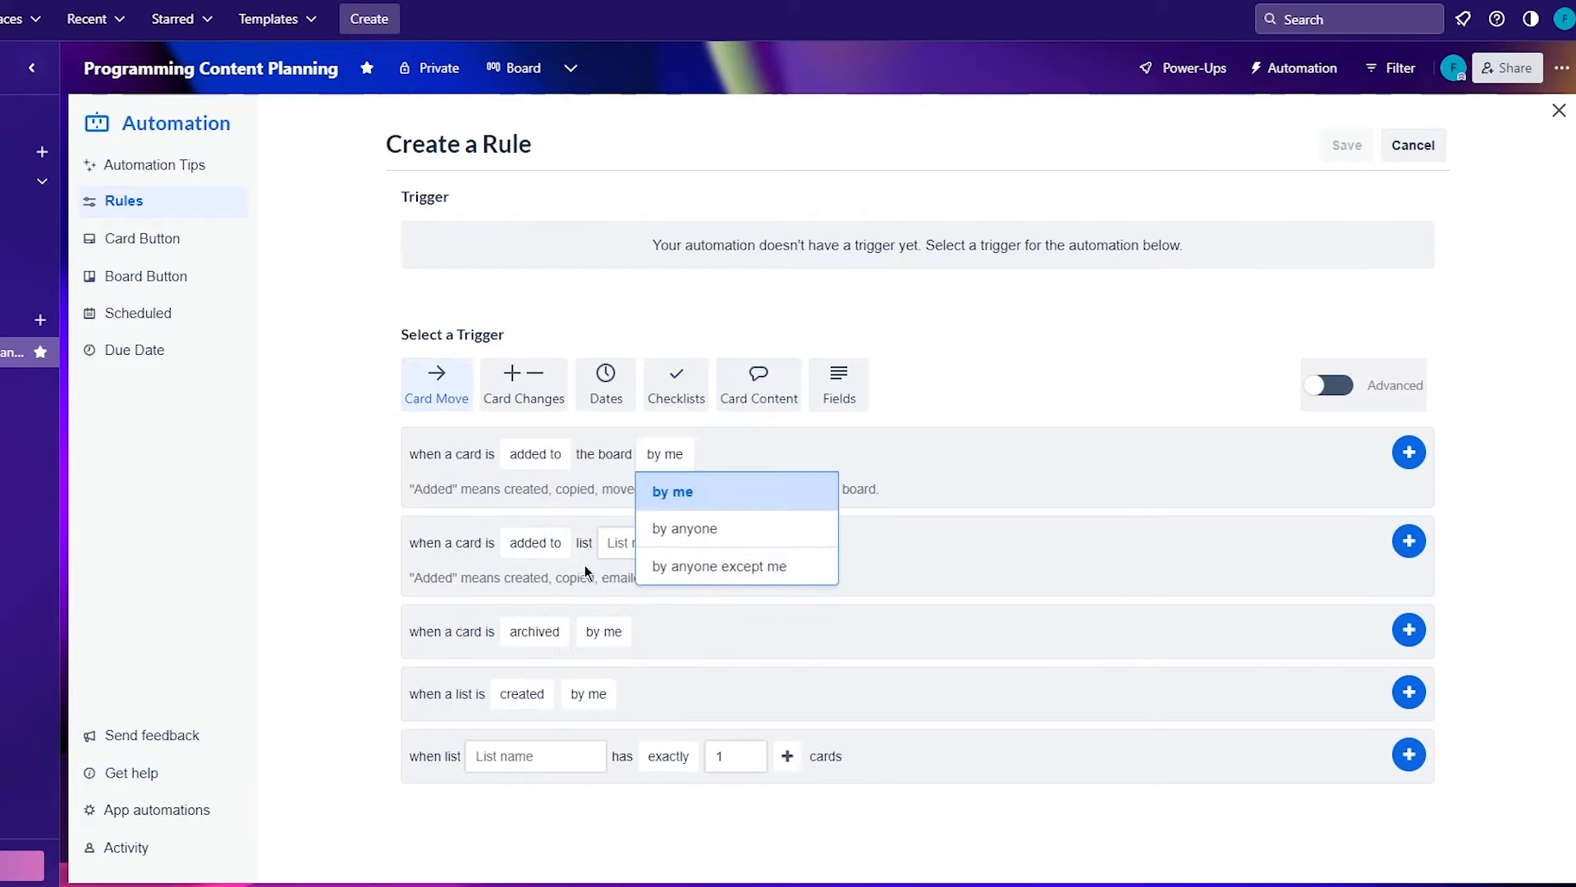
left_click(657, 546)
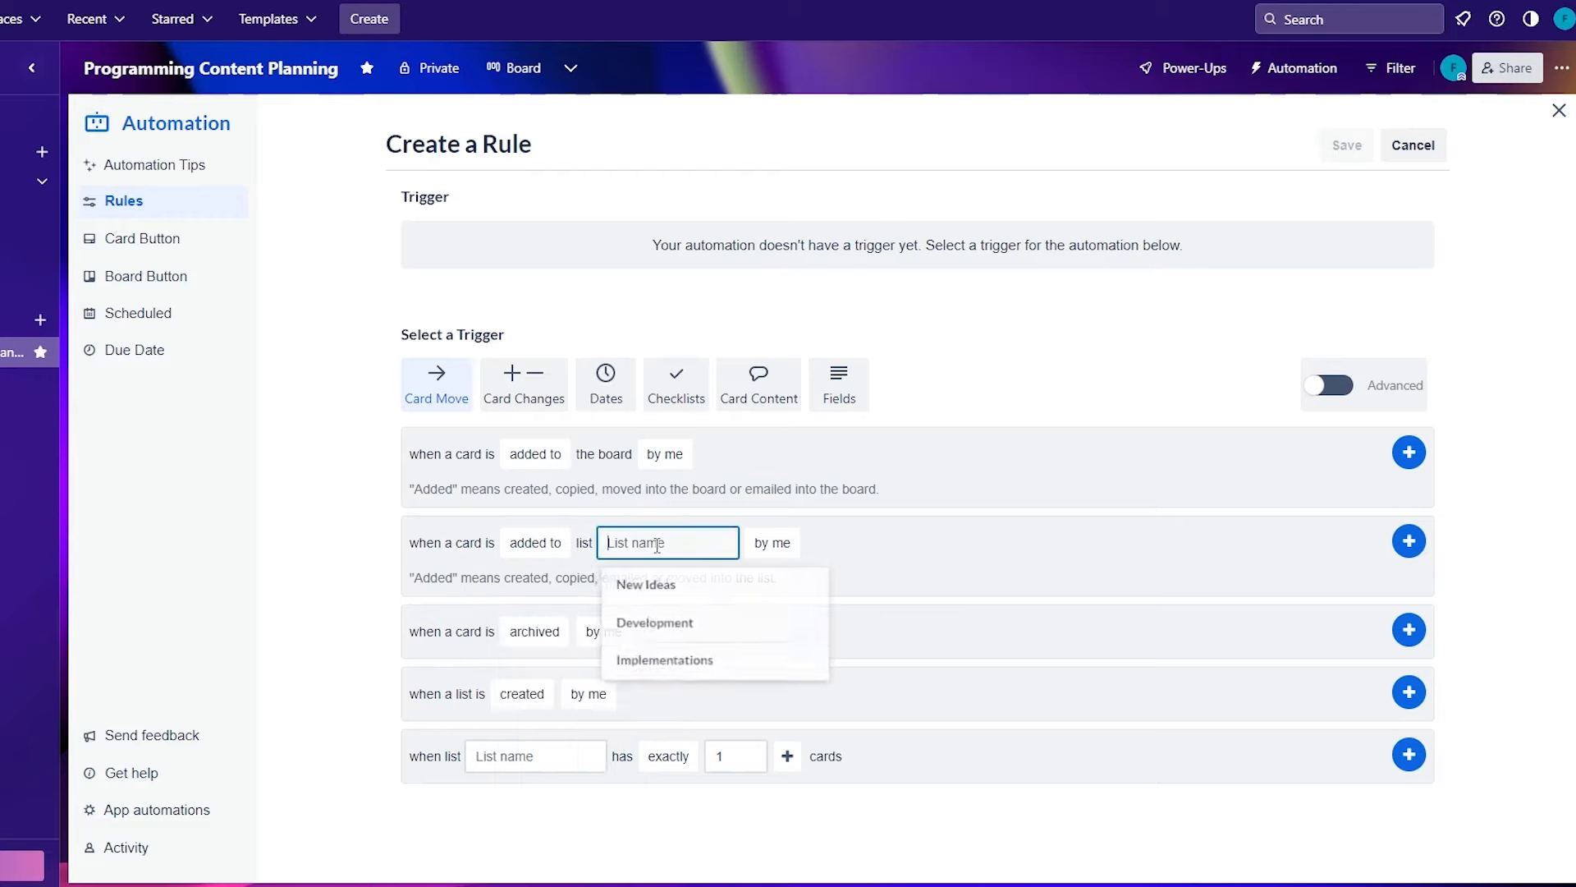
left_click(651, 625)
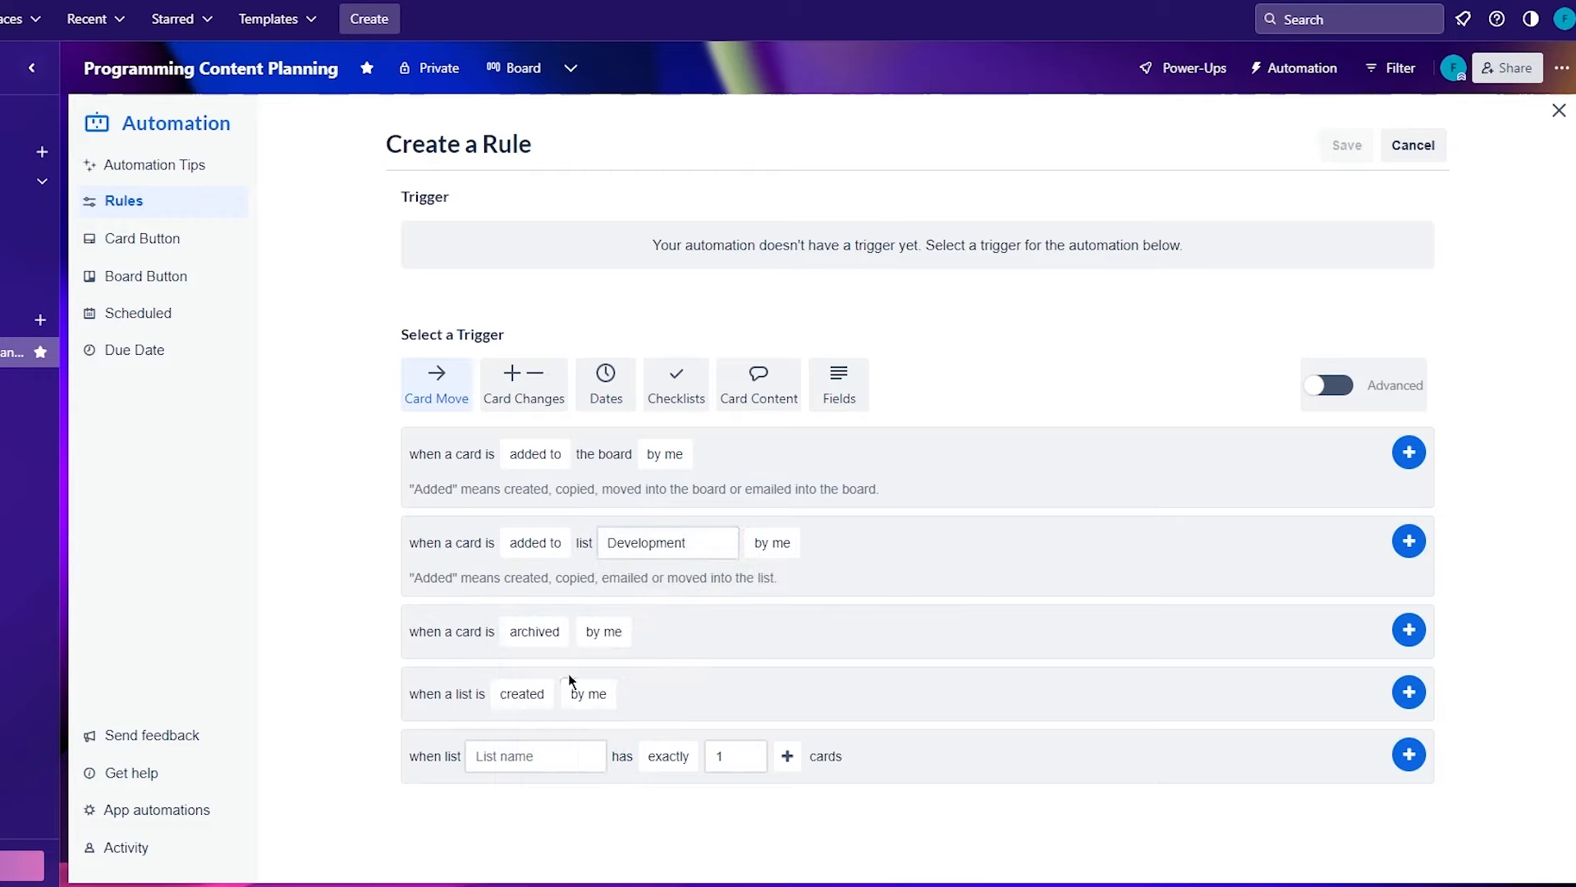
mouse_move(523, 703)
left_click(1404, 540)
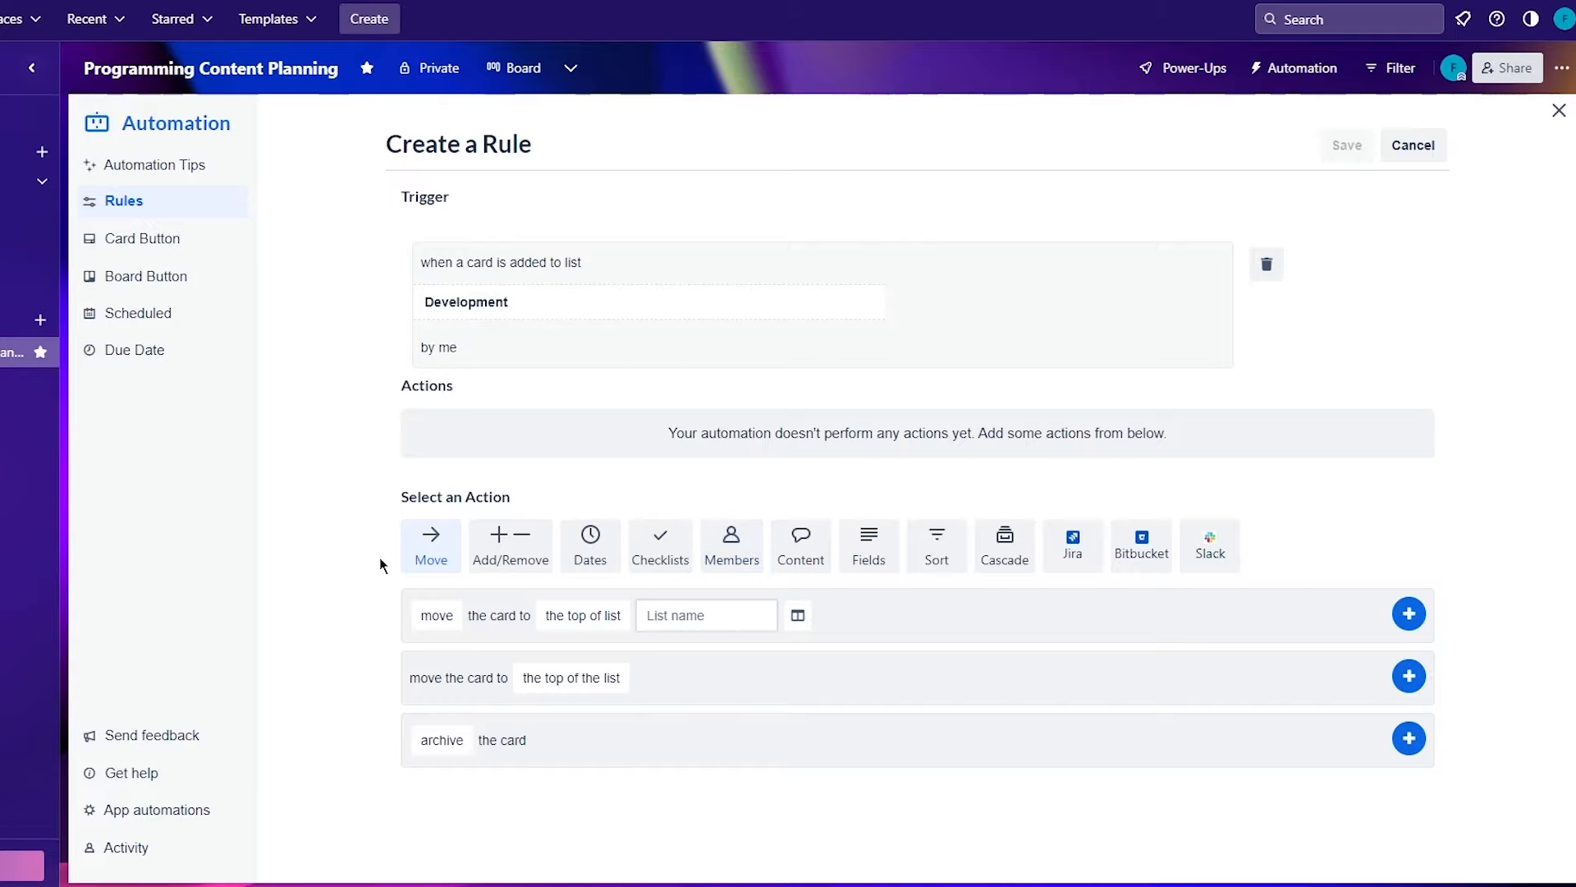
Step: Add a move-to-top-of-Implementations action, save the rule, and close Automation
left_click(731, 549)
scroll(985, 574, "down", 1)
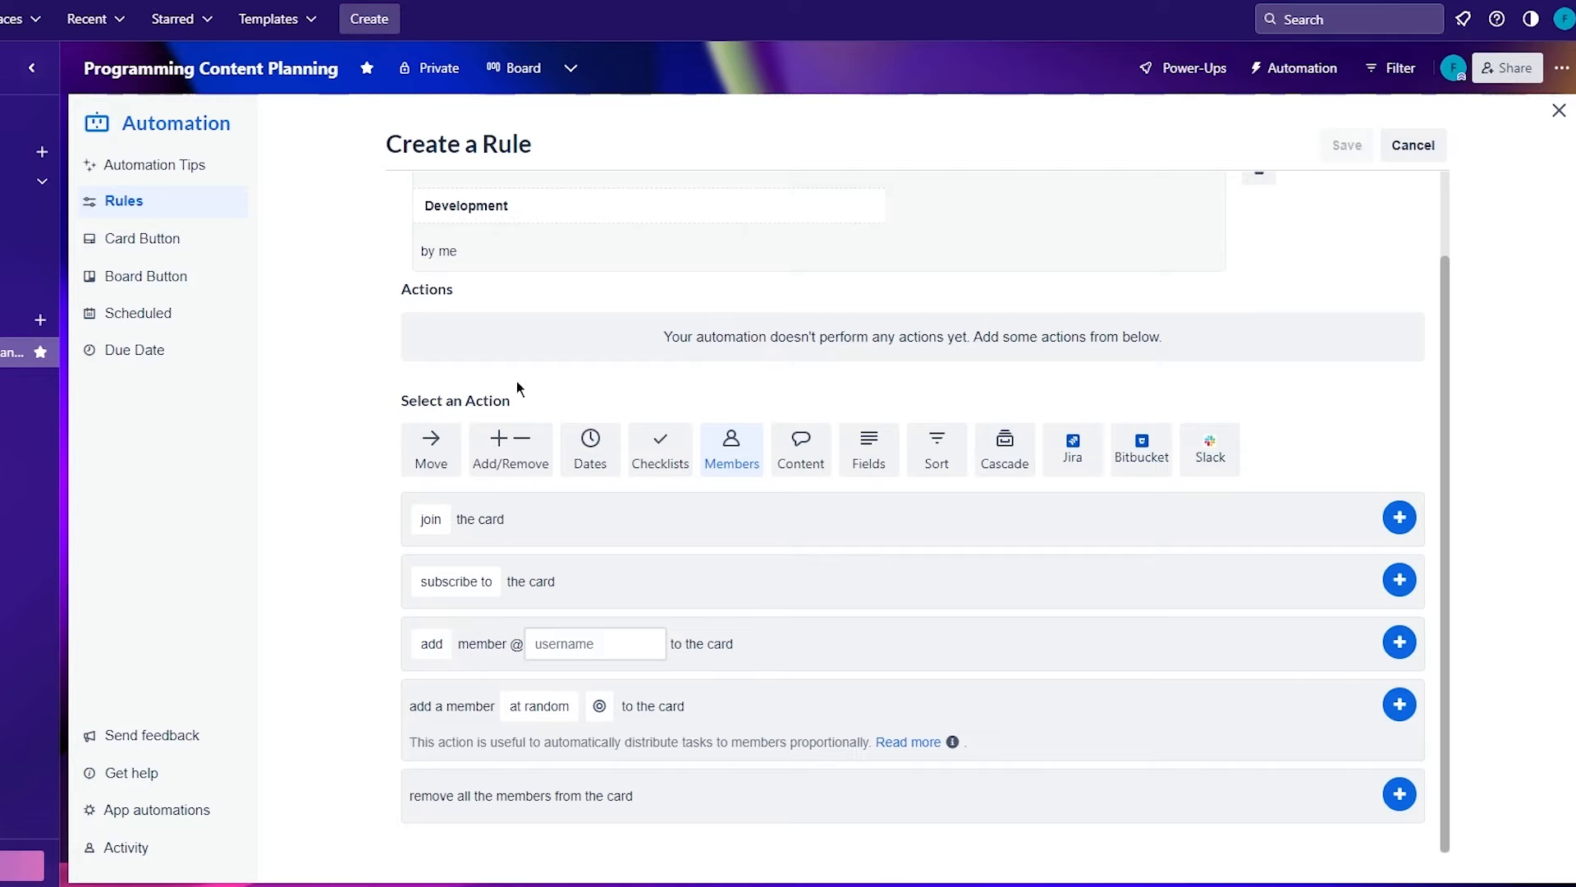
left_click(407, 463)
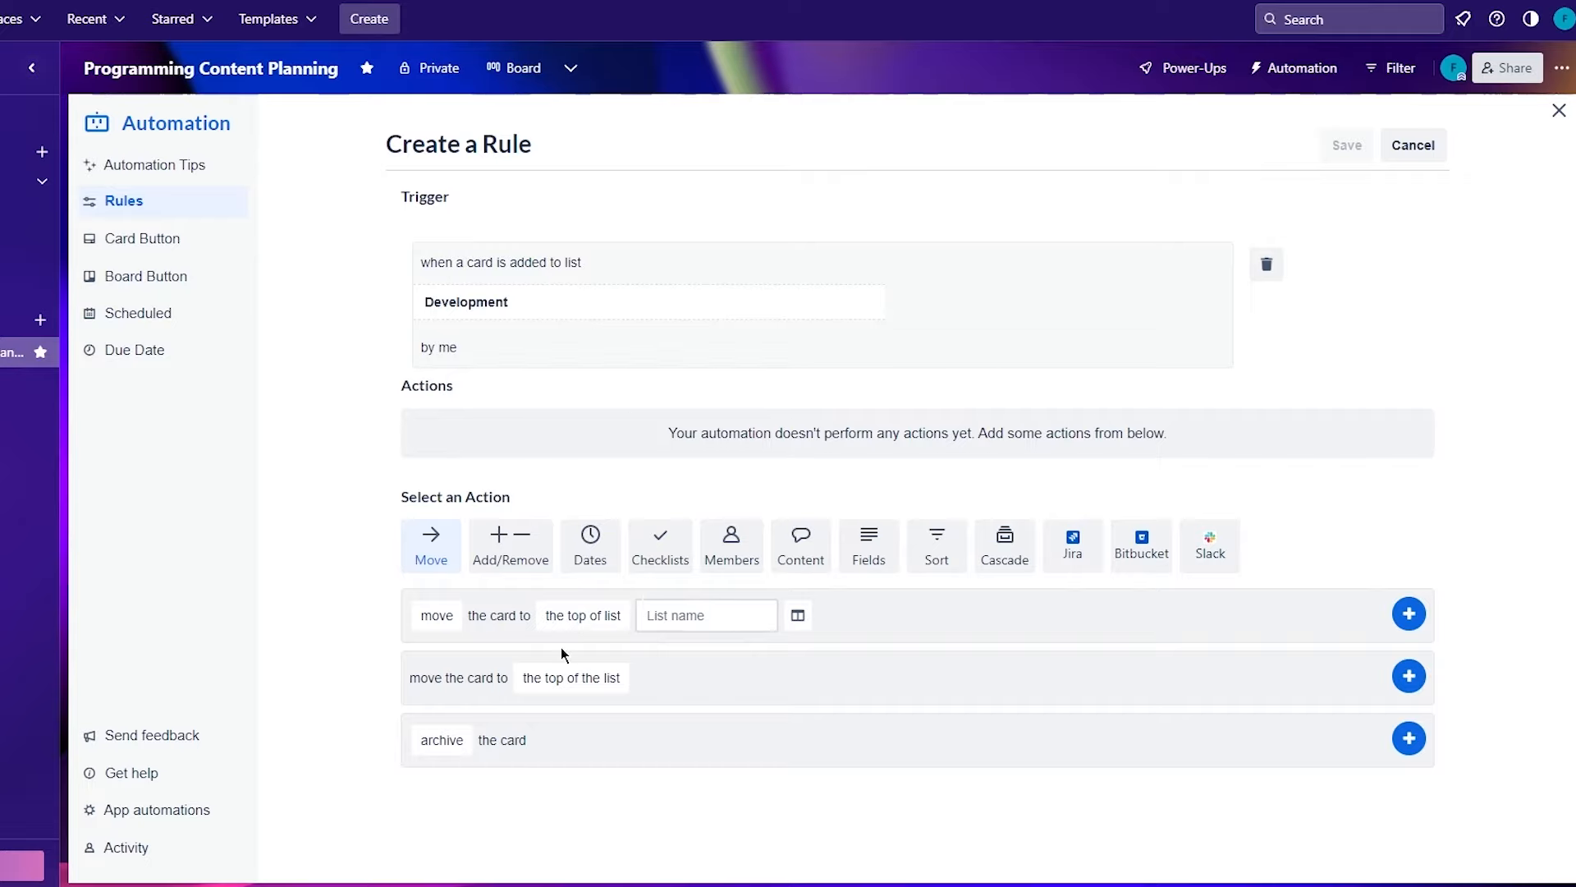
left_click(583, 616)
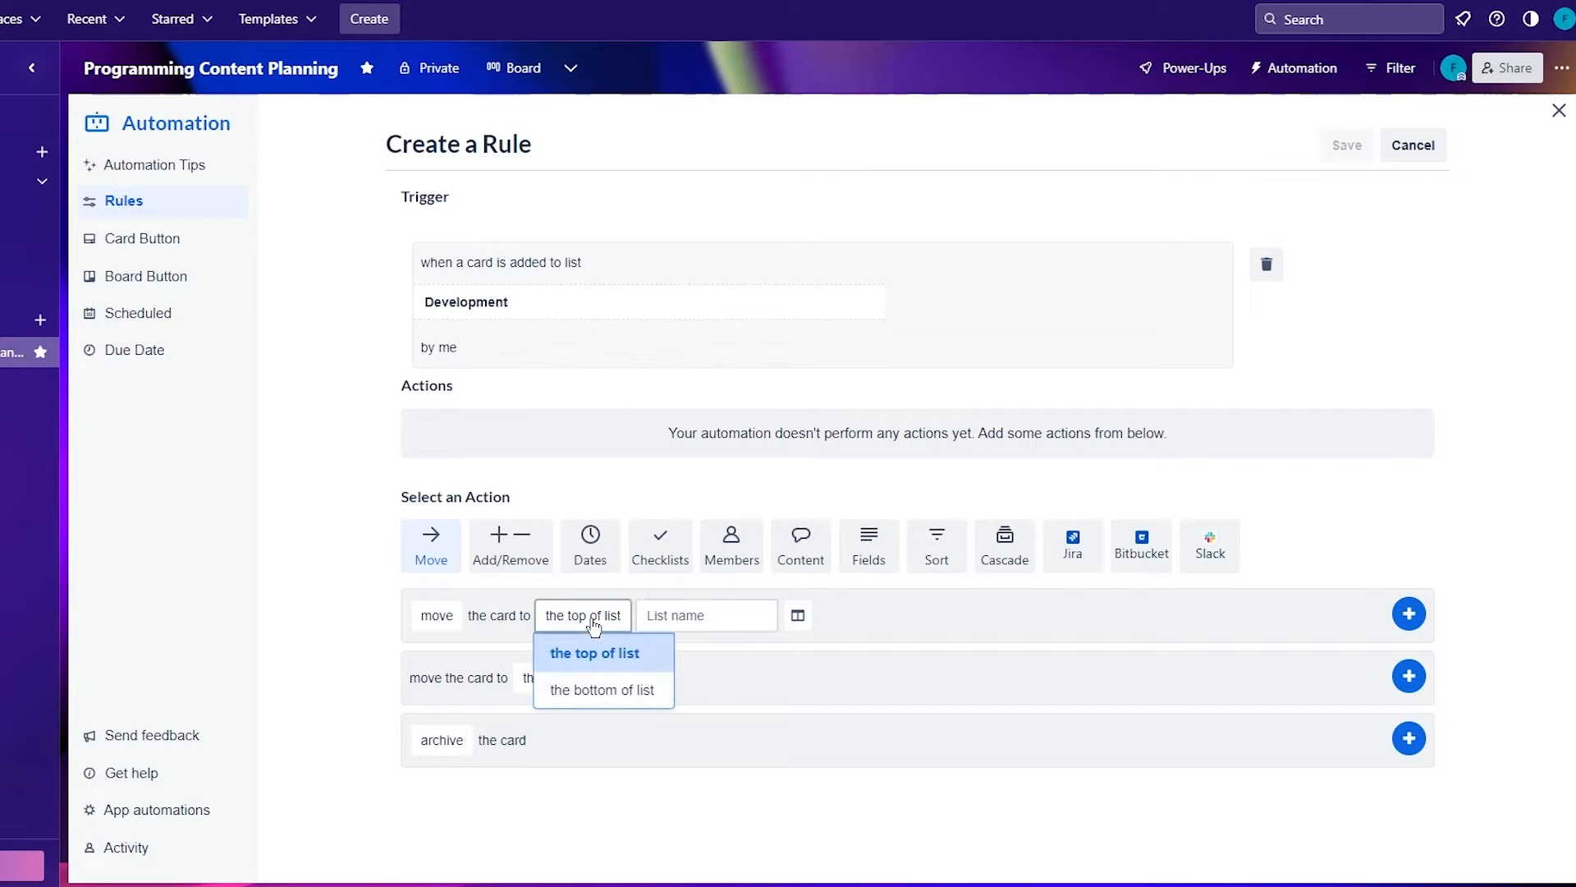
left_click(717, 615)
left_click(706, 733)
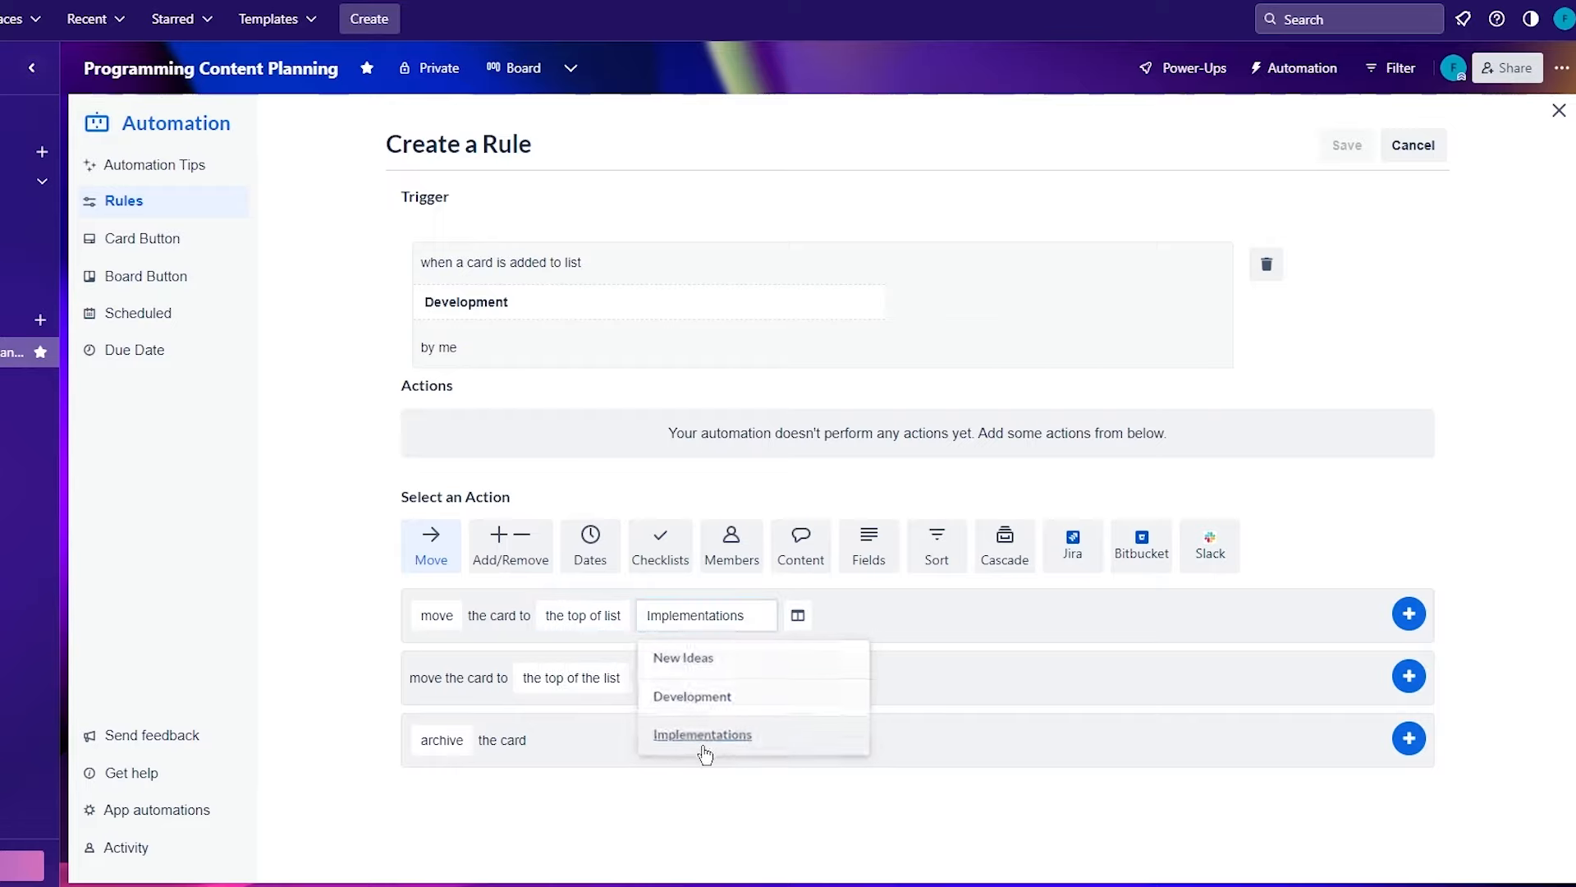
left_click(1407, 614)
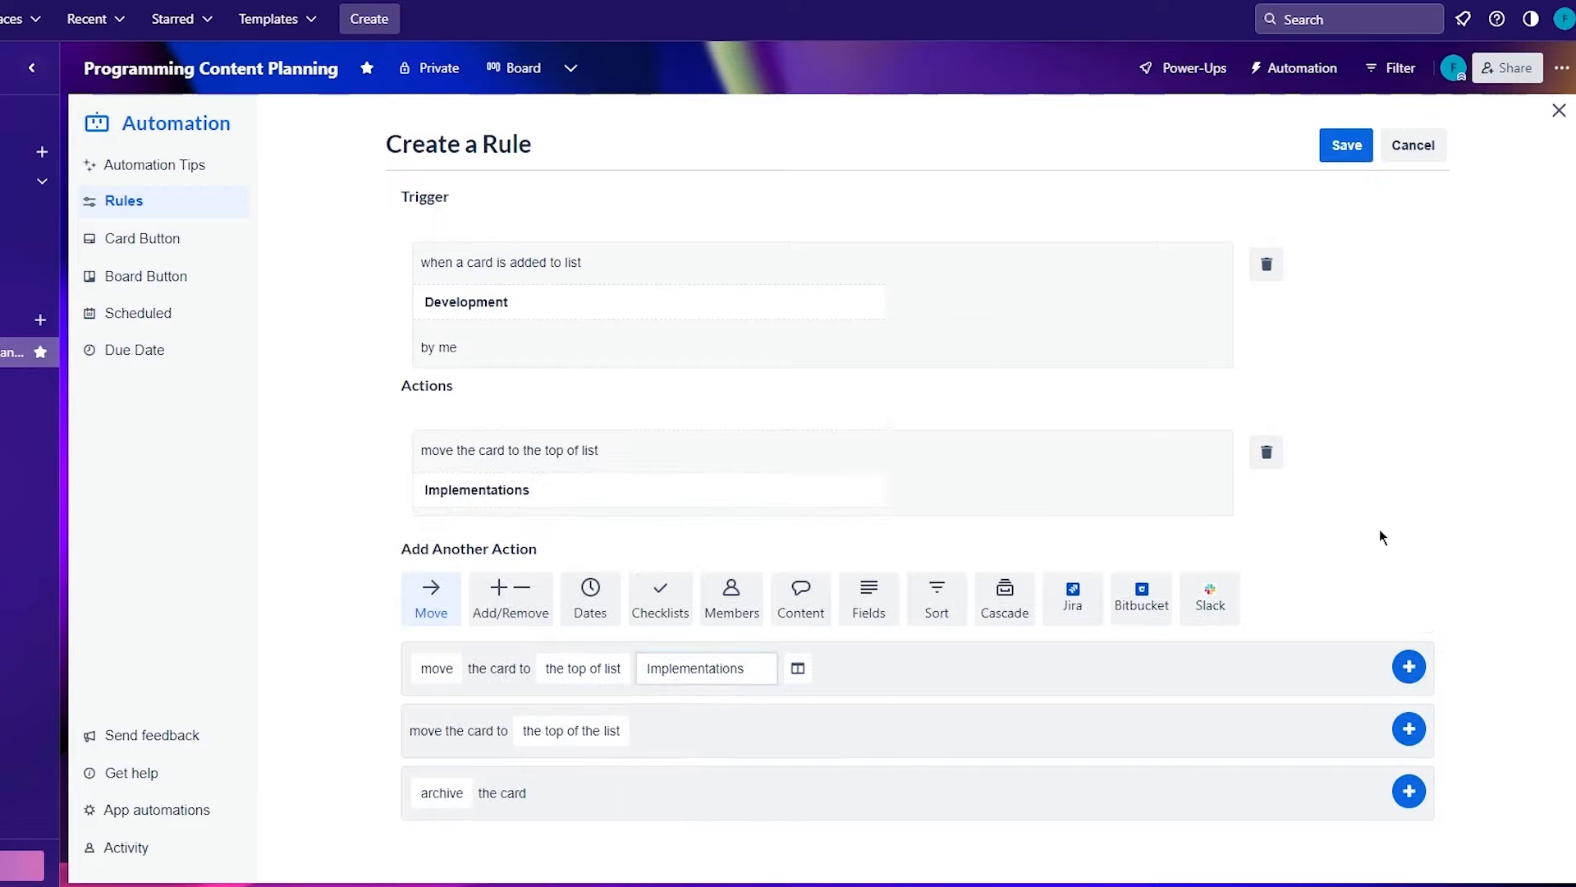
left_click(1352, 158)
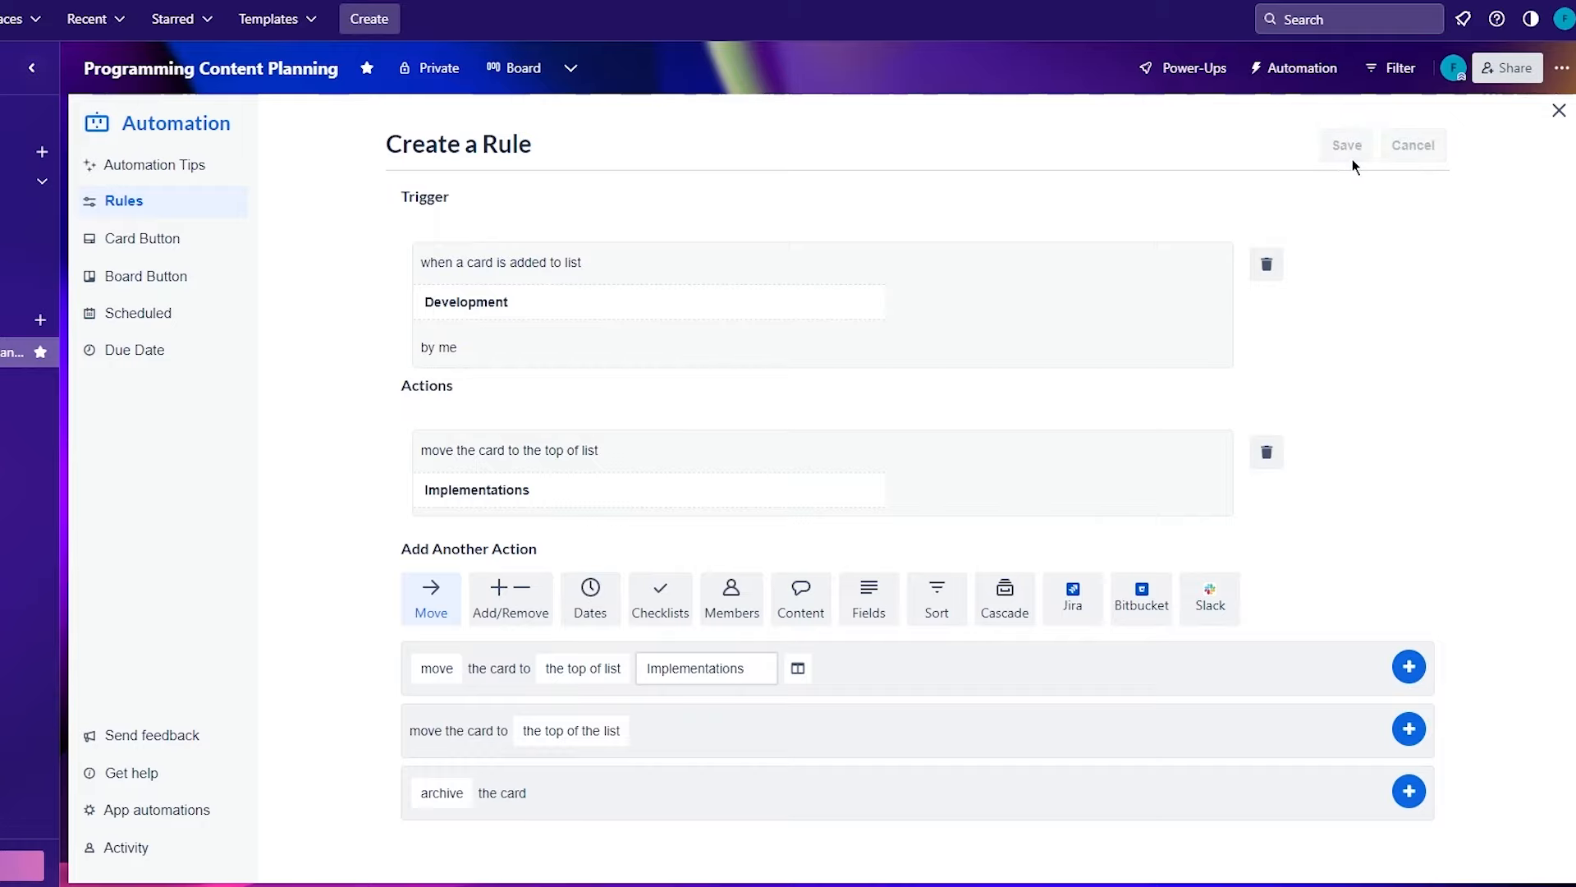
left_click(1561, 122)
Step: Open the 'New HTML based app for 2023' card, toggle its vote several times, and close it
left_click(269, 399)
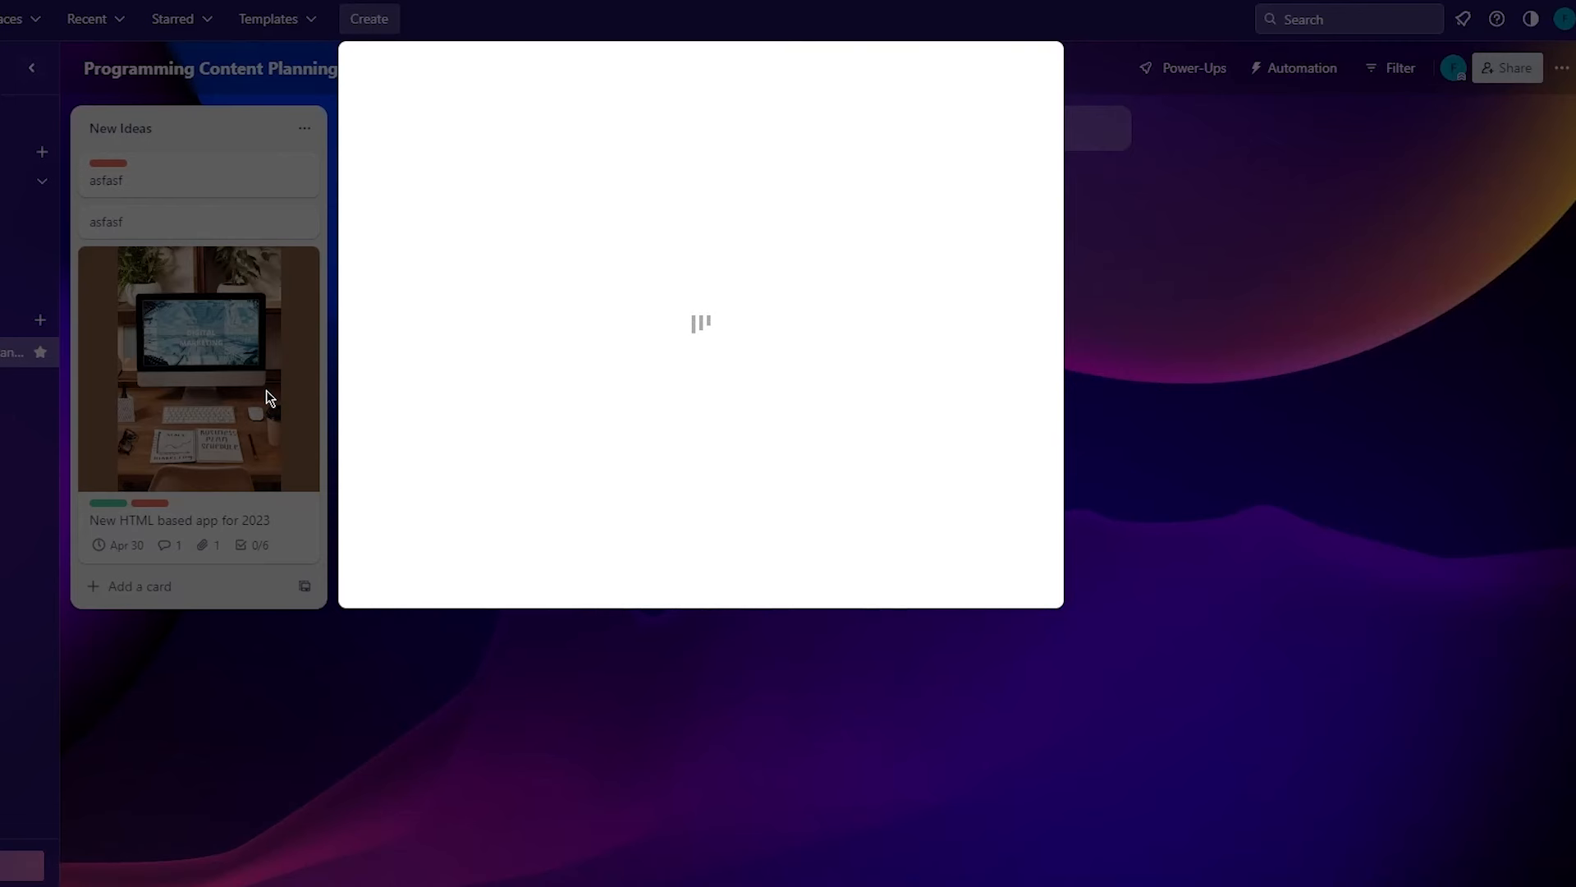
scroll(924, 462, "down", 5)
scroll(924, 461, "up", 3)
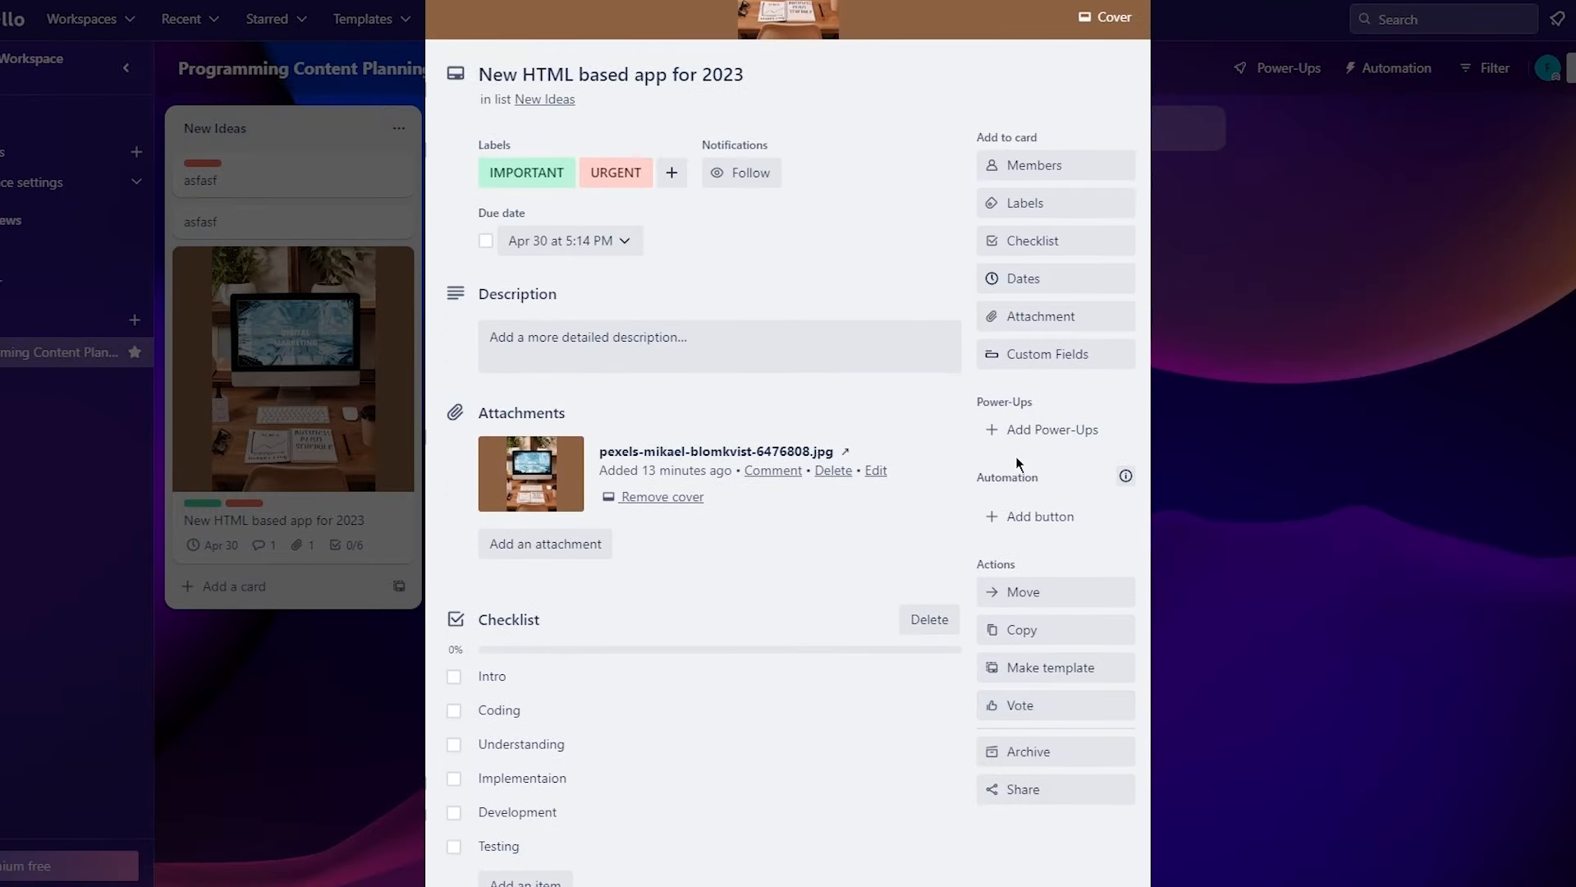
left_click(1050, 704)
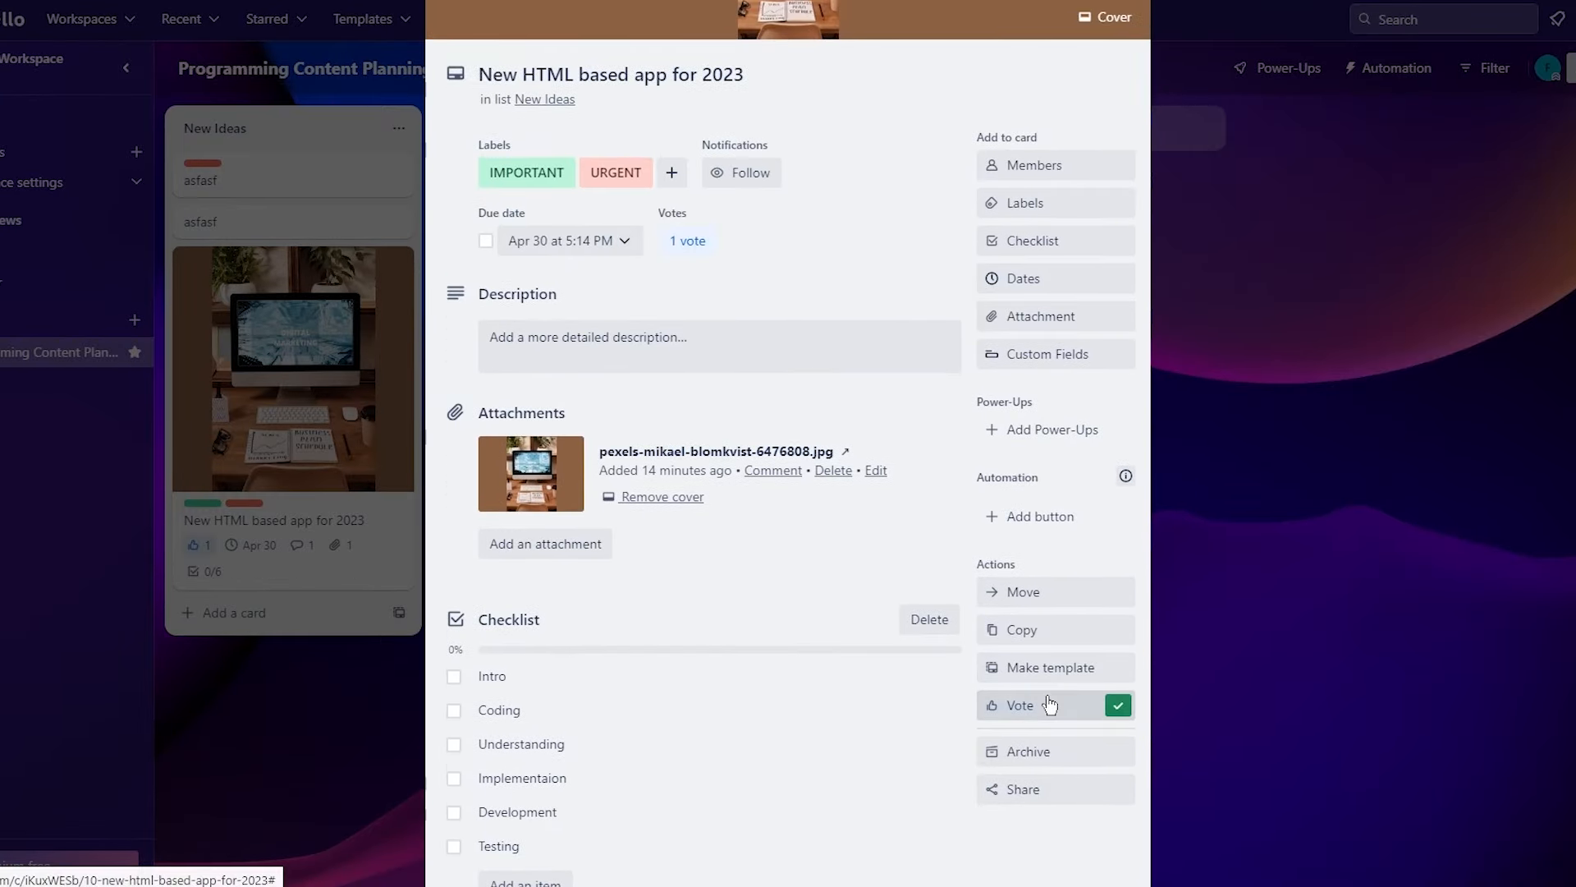
left_click(1050, 705)
left_click(1050, 704)
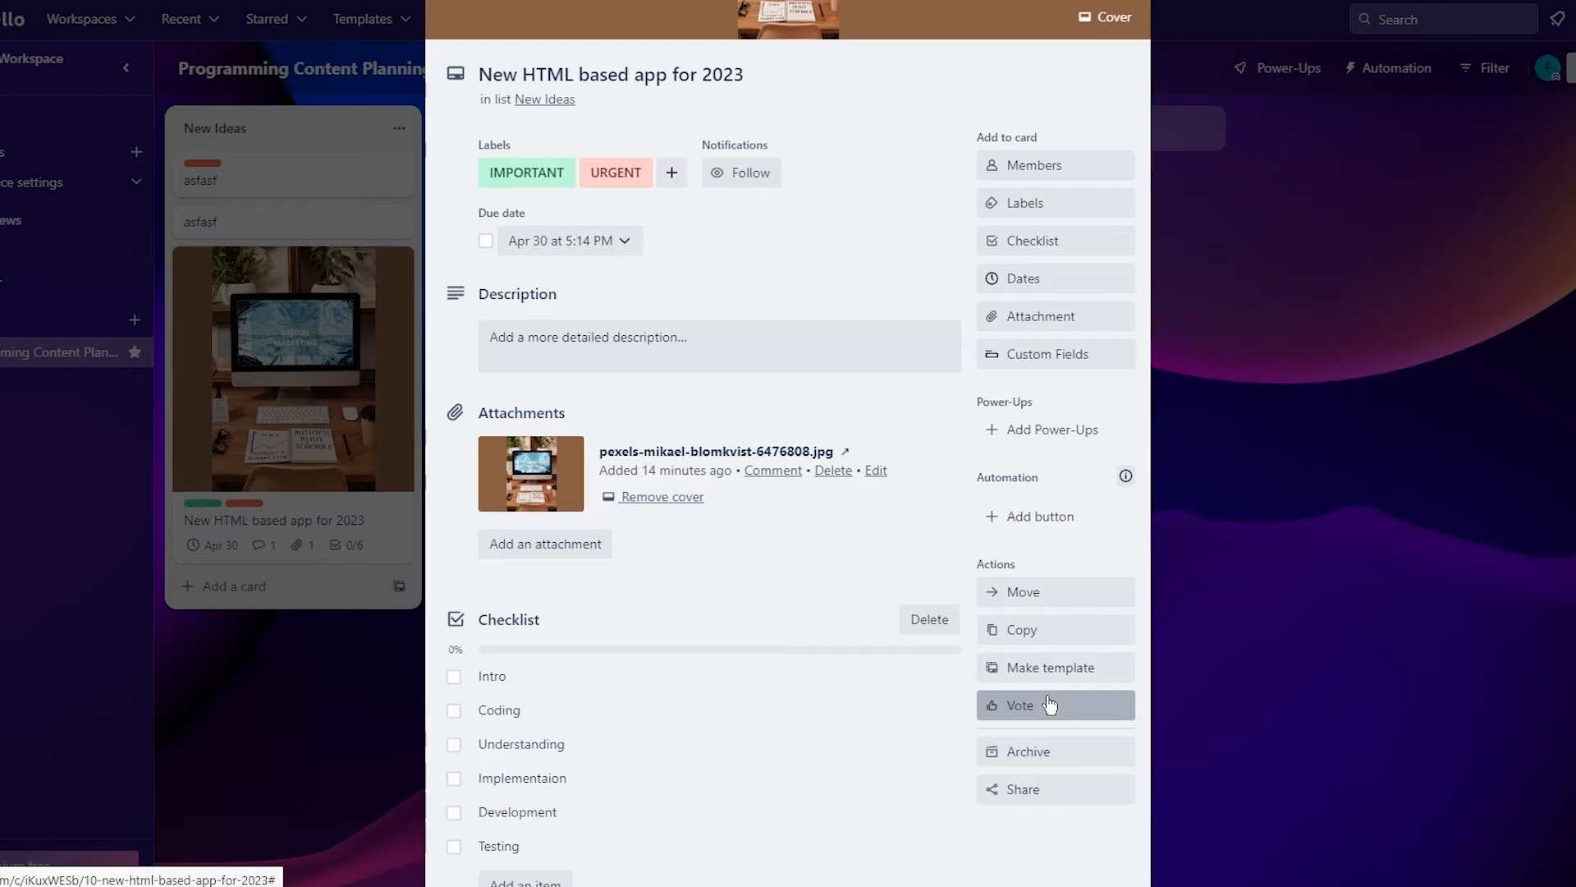
left_click(1050, 705)
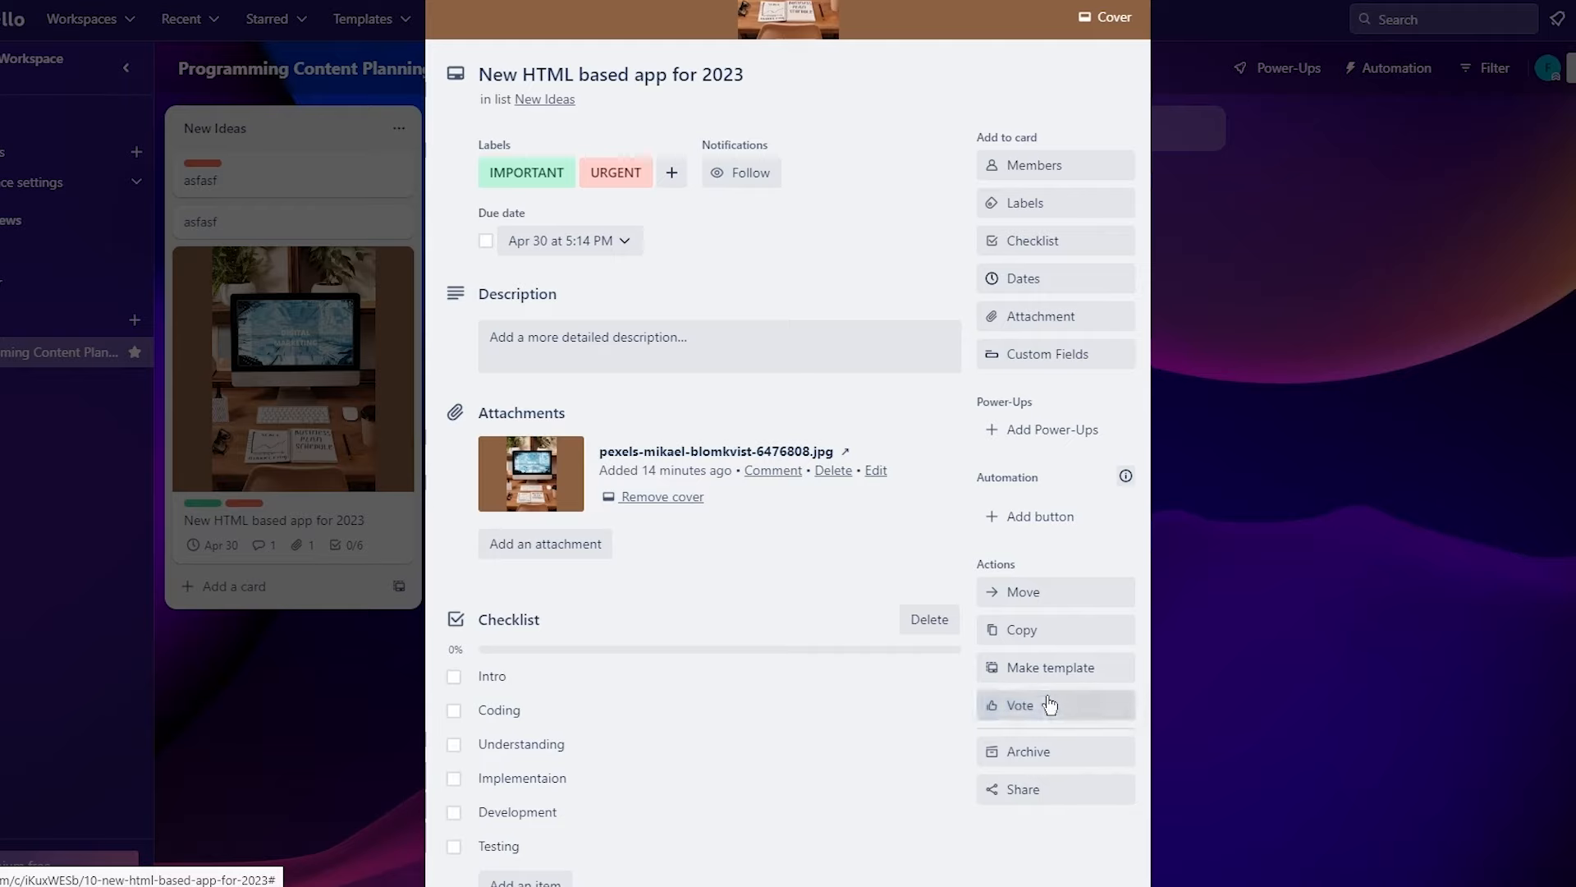
left_click(1050, 704)
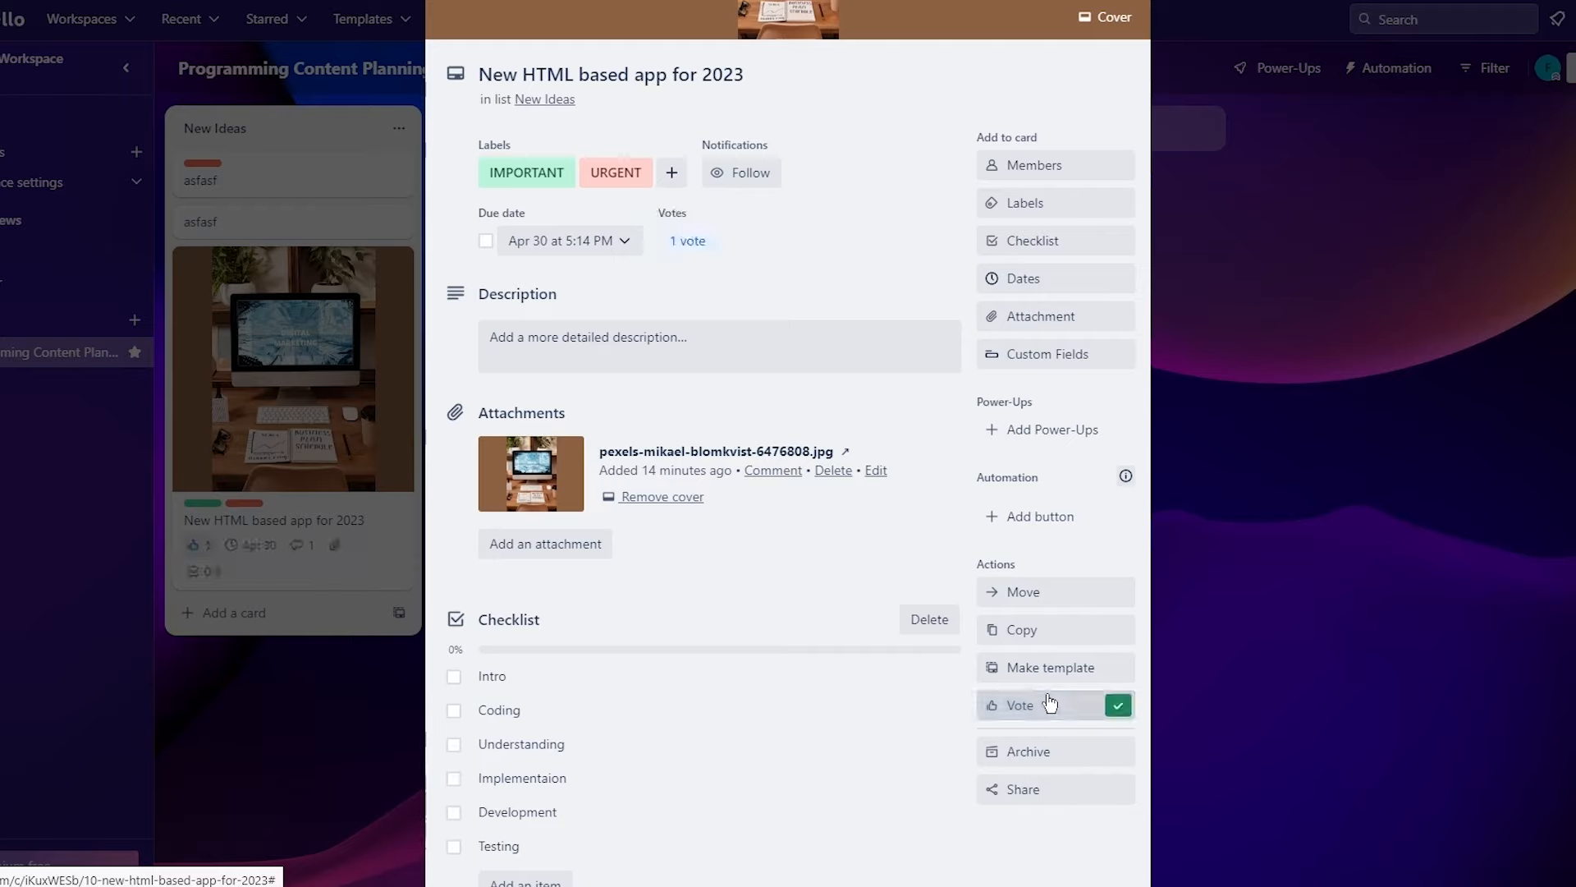
left_click(1050, 704)
left_click(1357, 598)
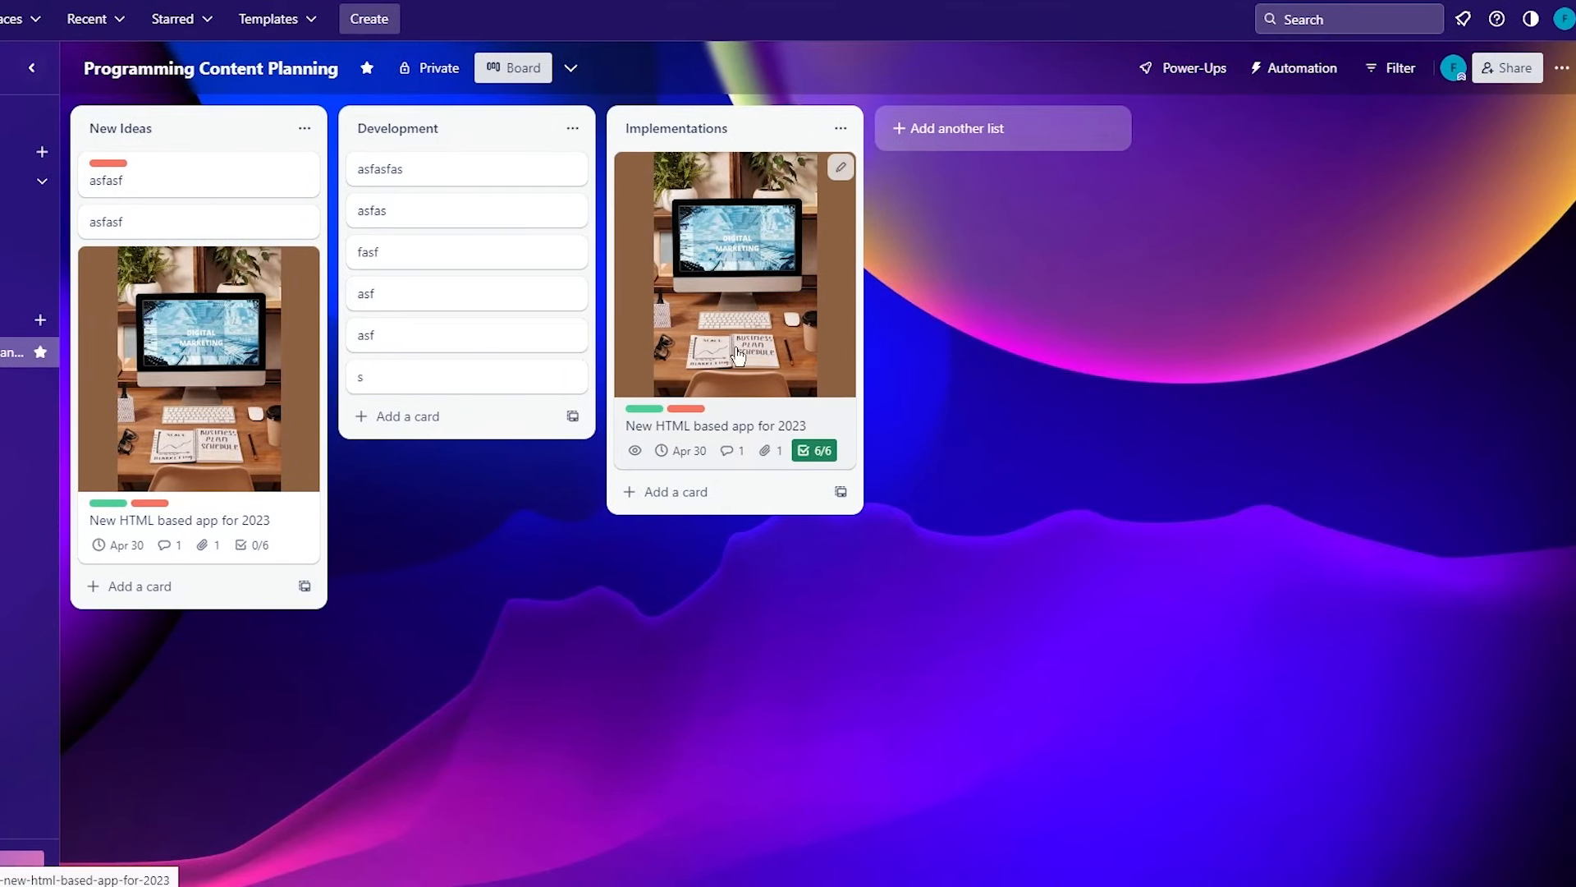
Step: Add a test card 'gkhjgjk' to the Development list
left_click(492, 415)
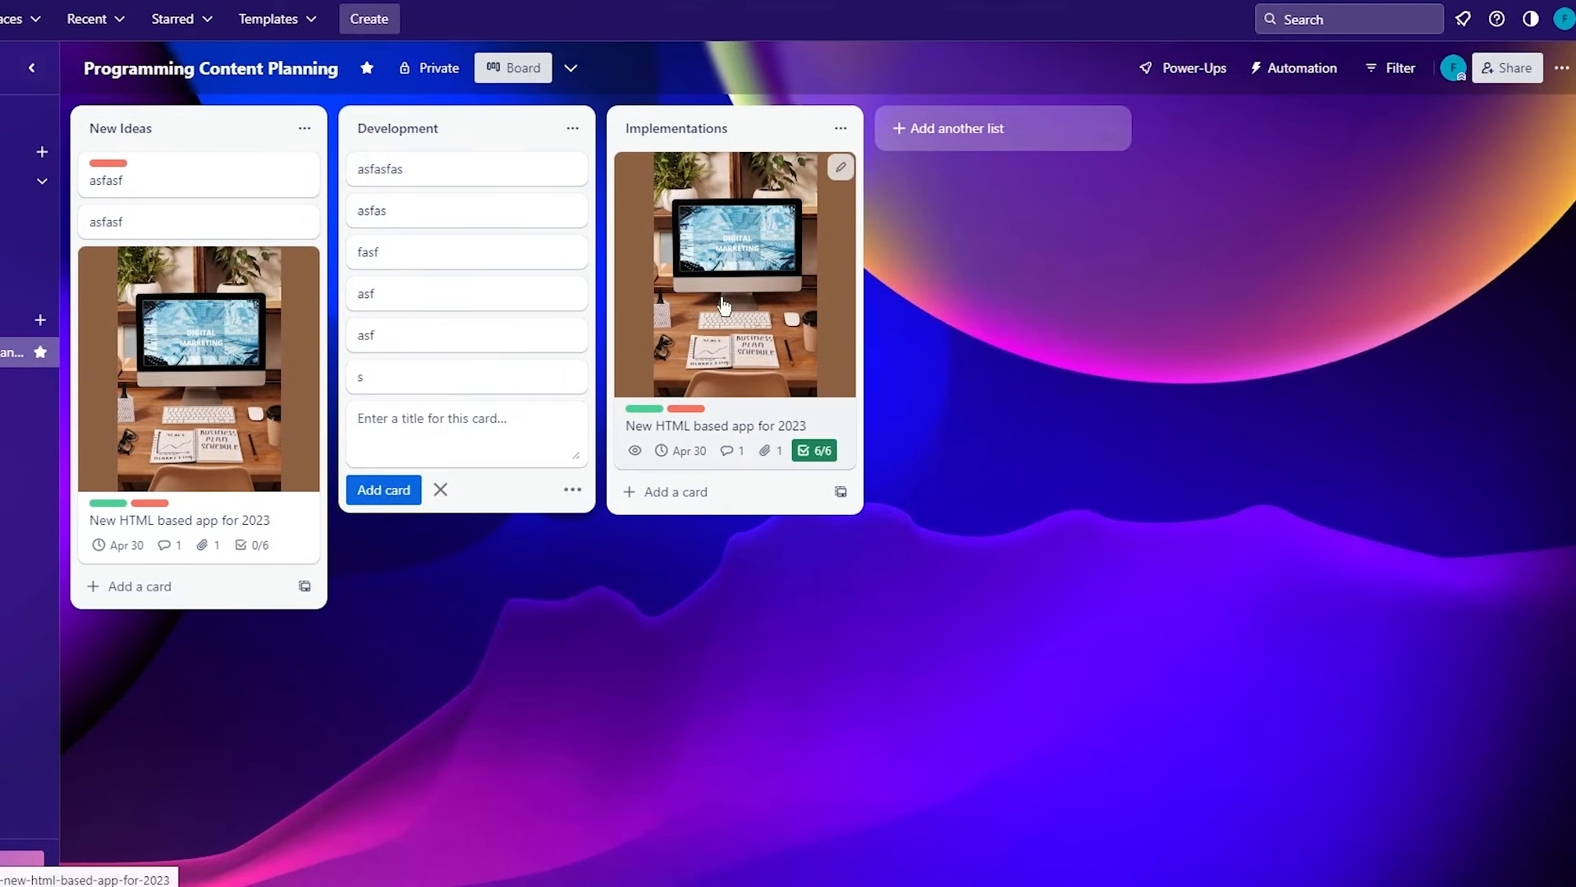
type("gkhjgjk")
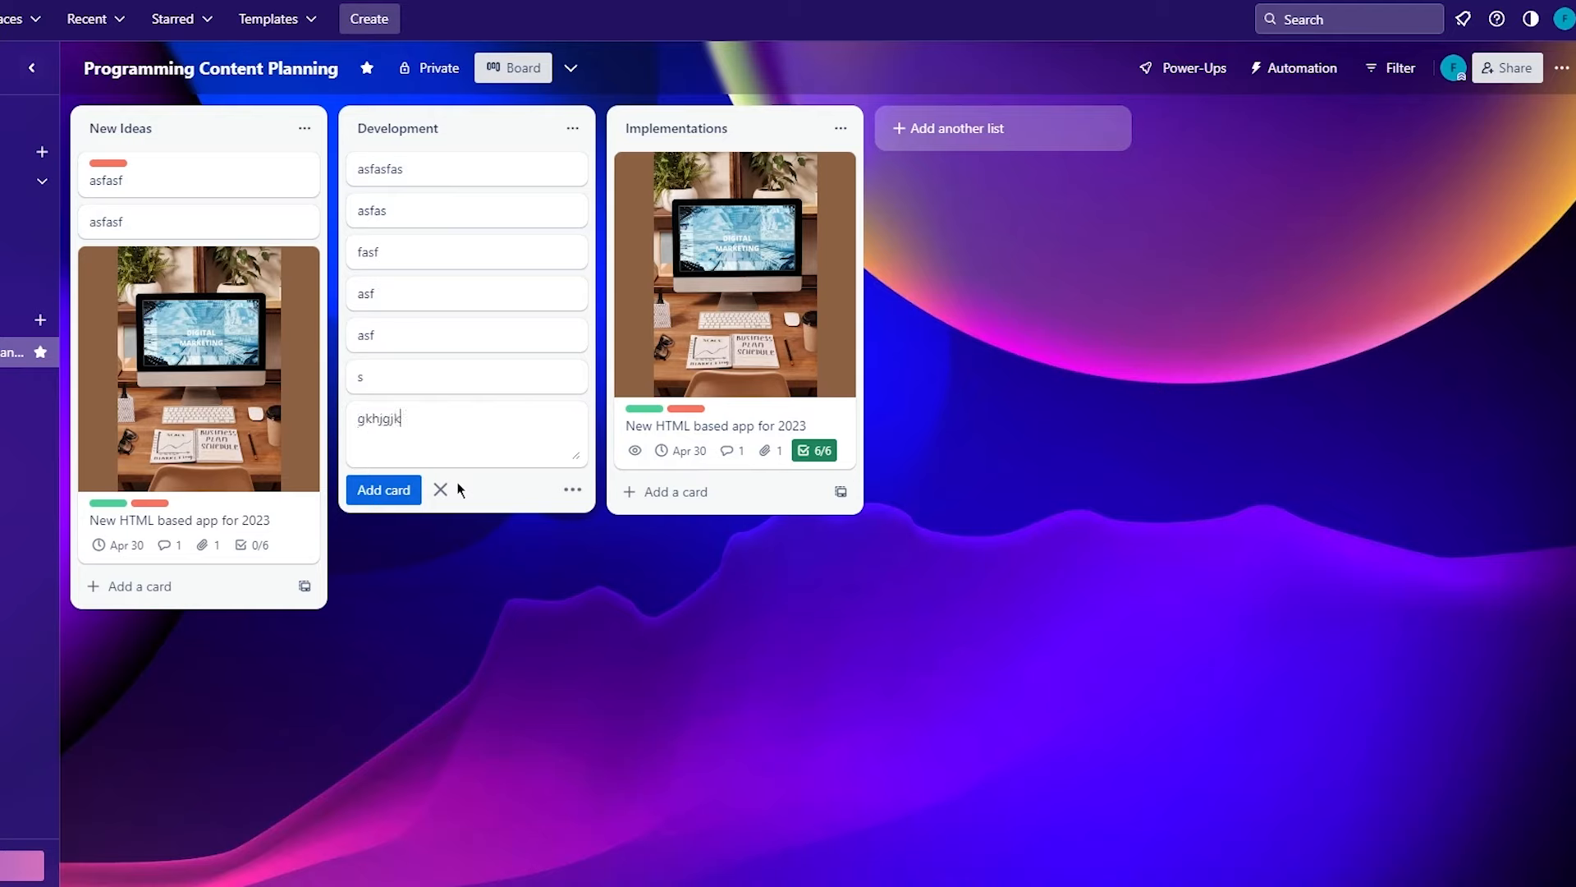
key("Return")
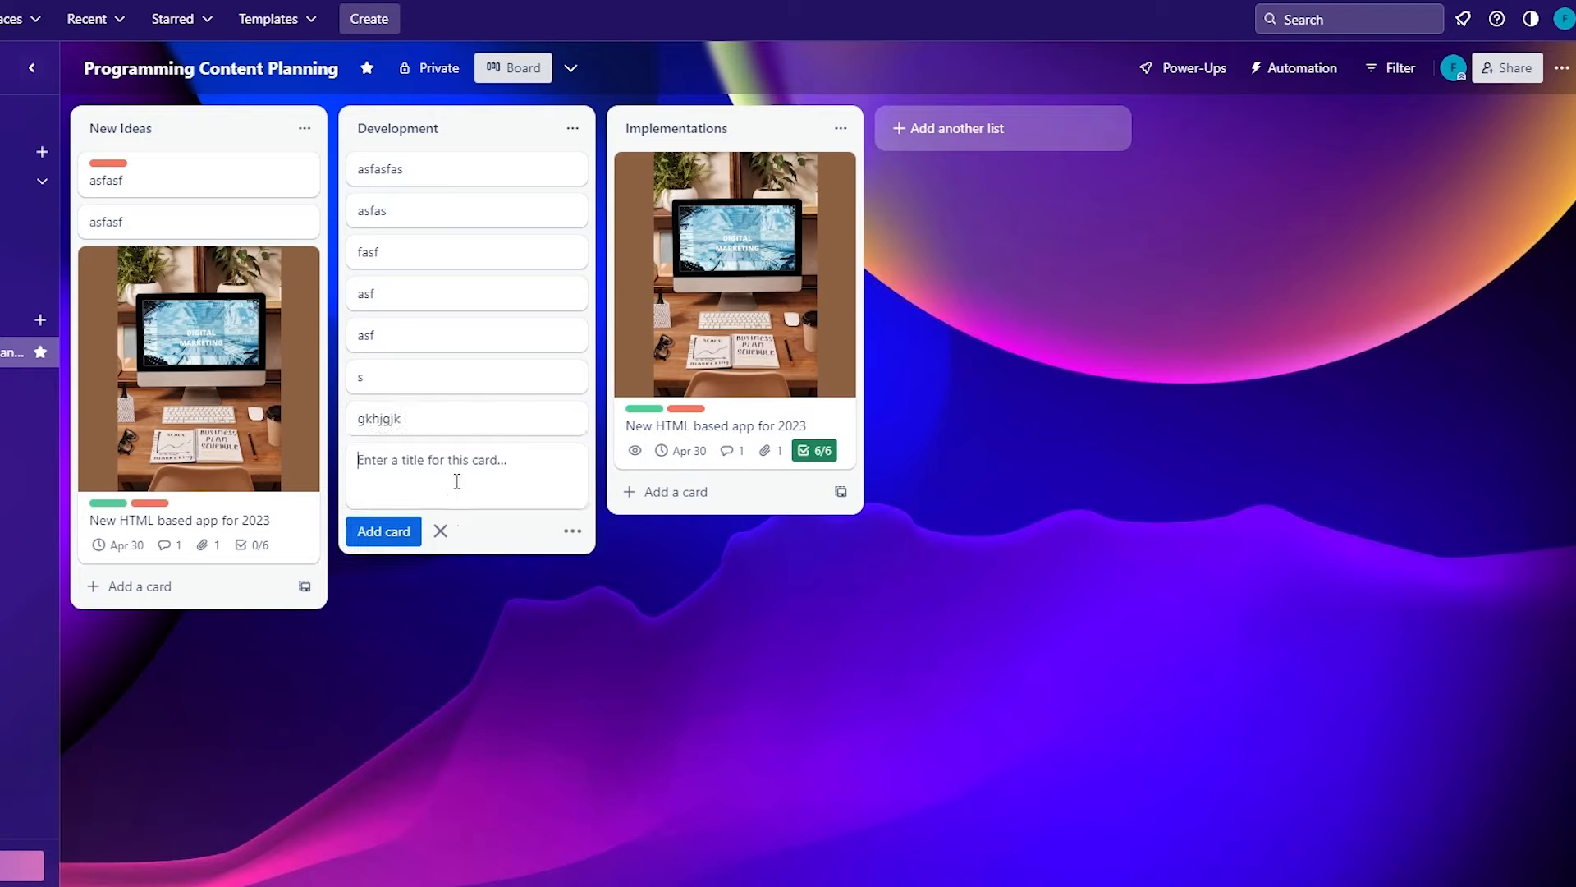
left_click(562, 712)
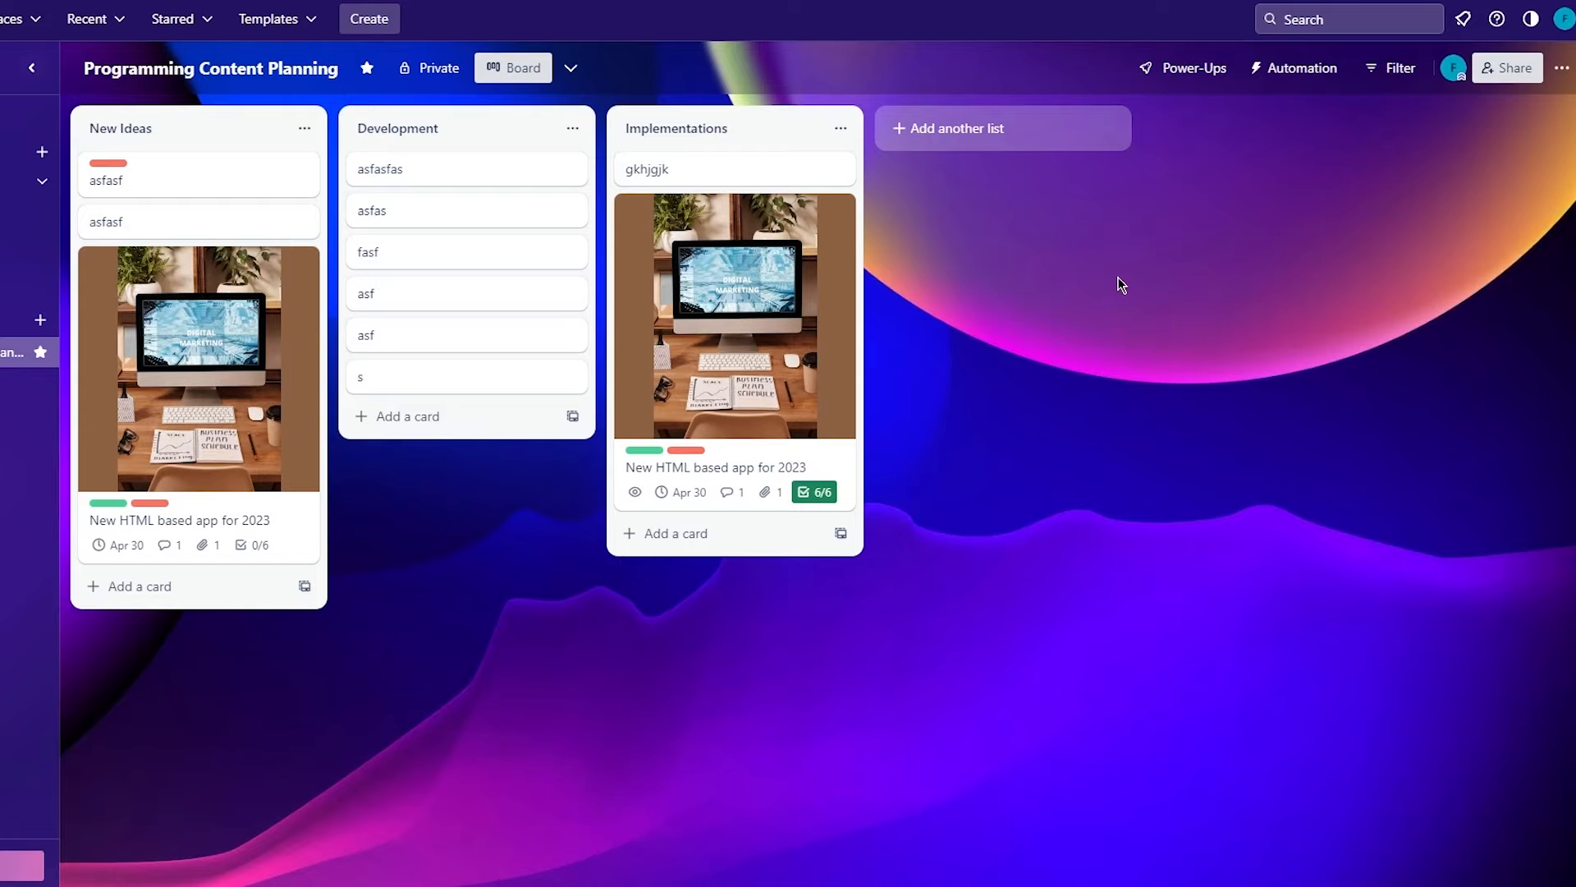
Step: Open the board's Automation page from the header and look through its button options
left_click(1296, 80)
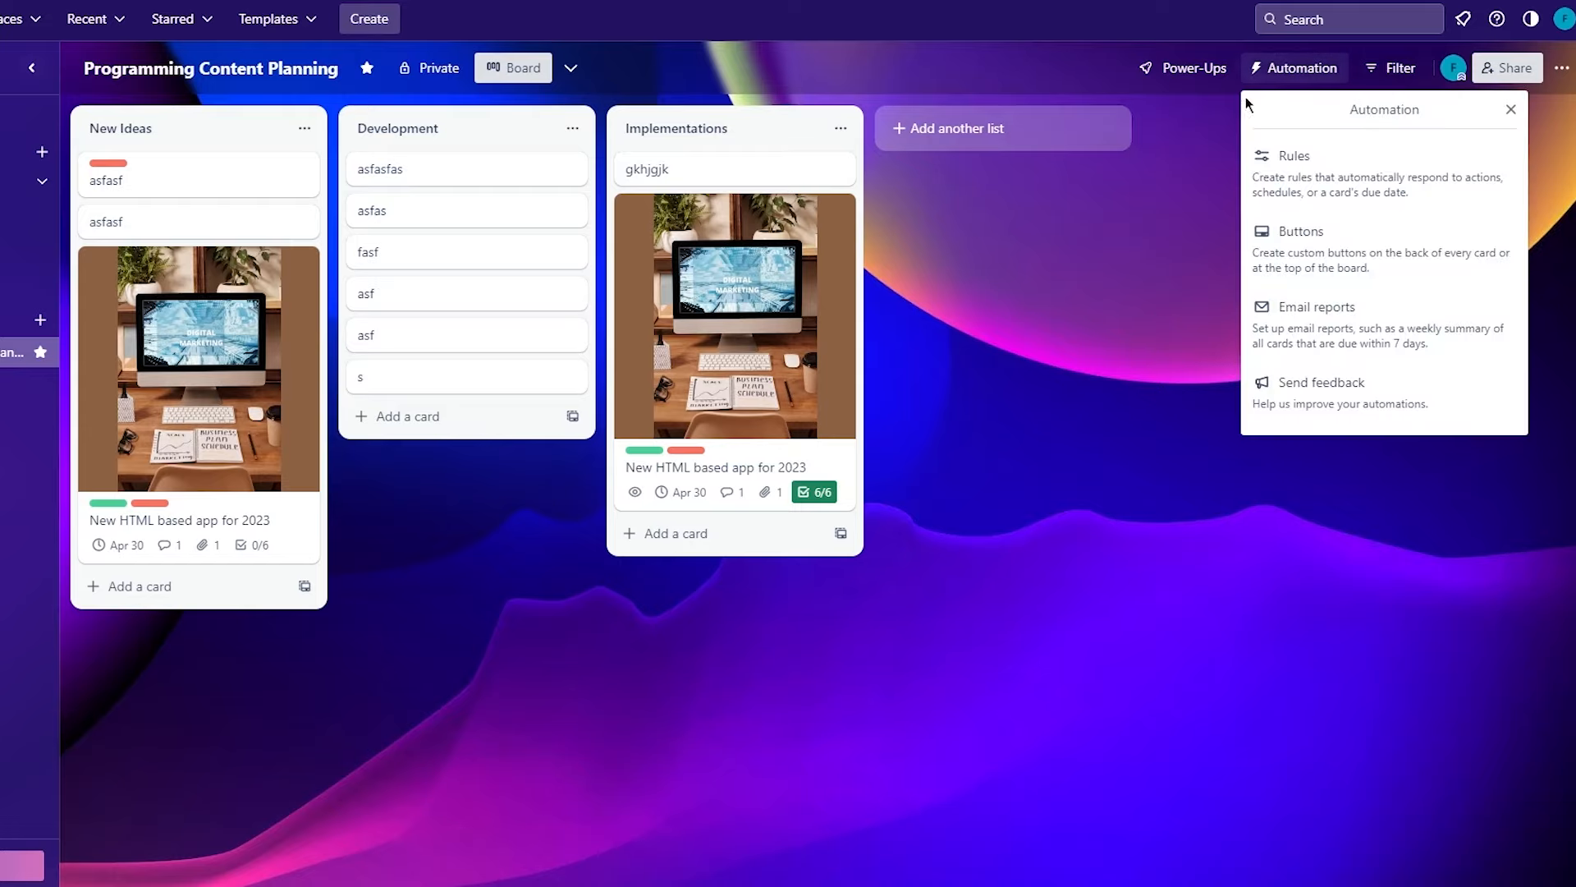
left_click(1335, 304)
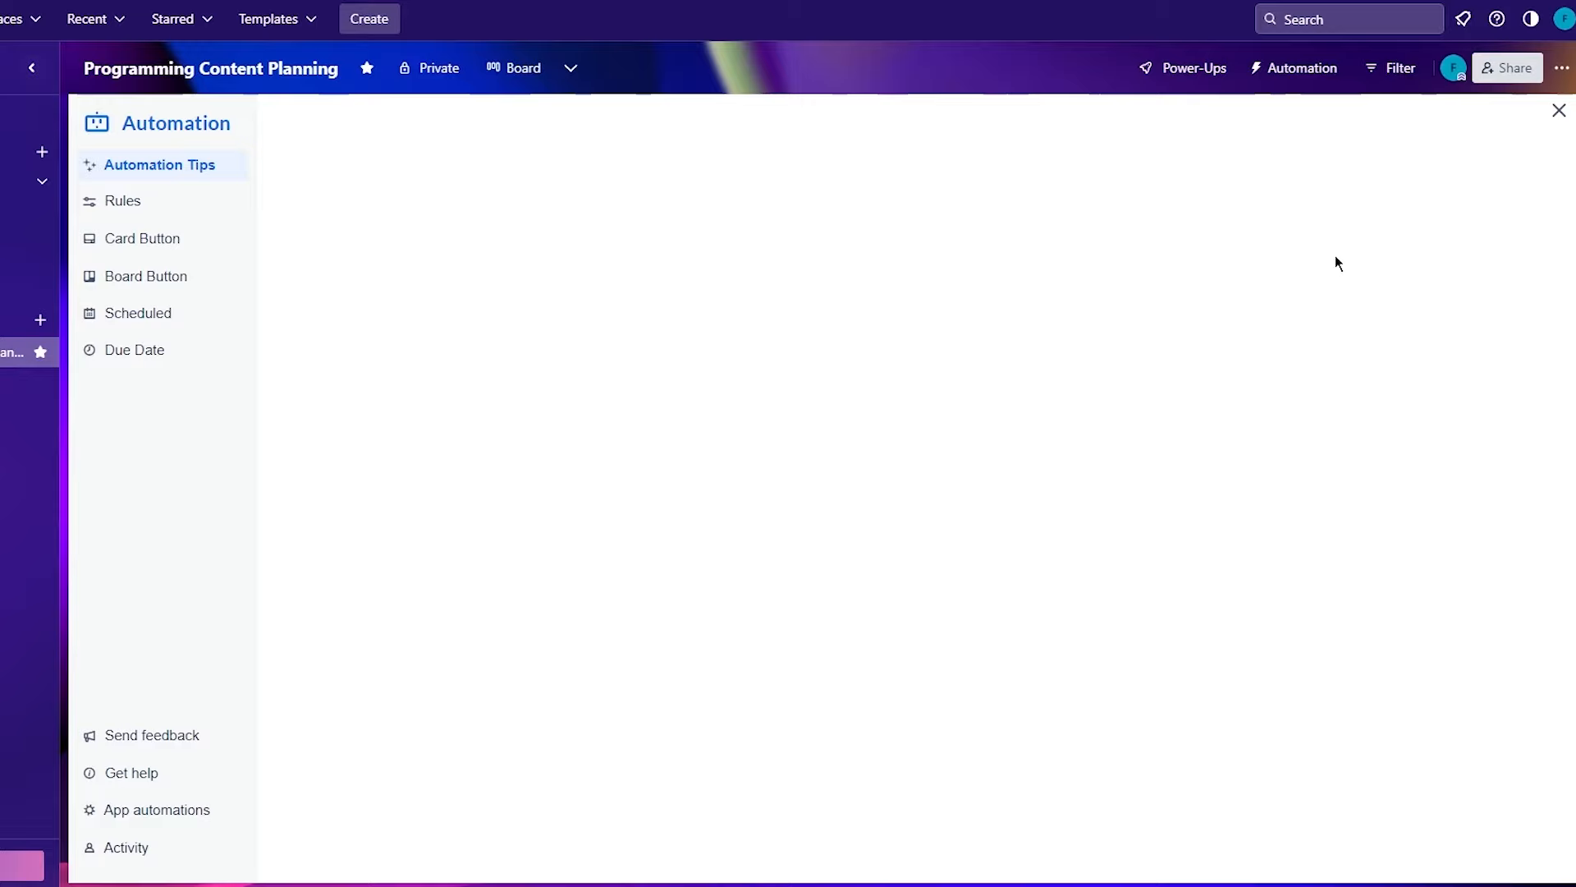
scroll(892, 491, "down", 1)
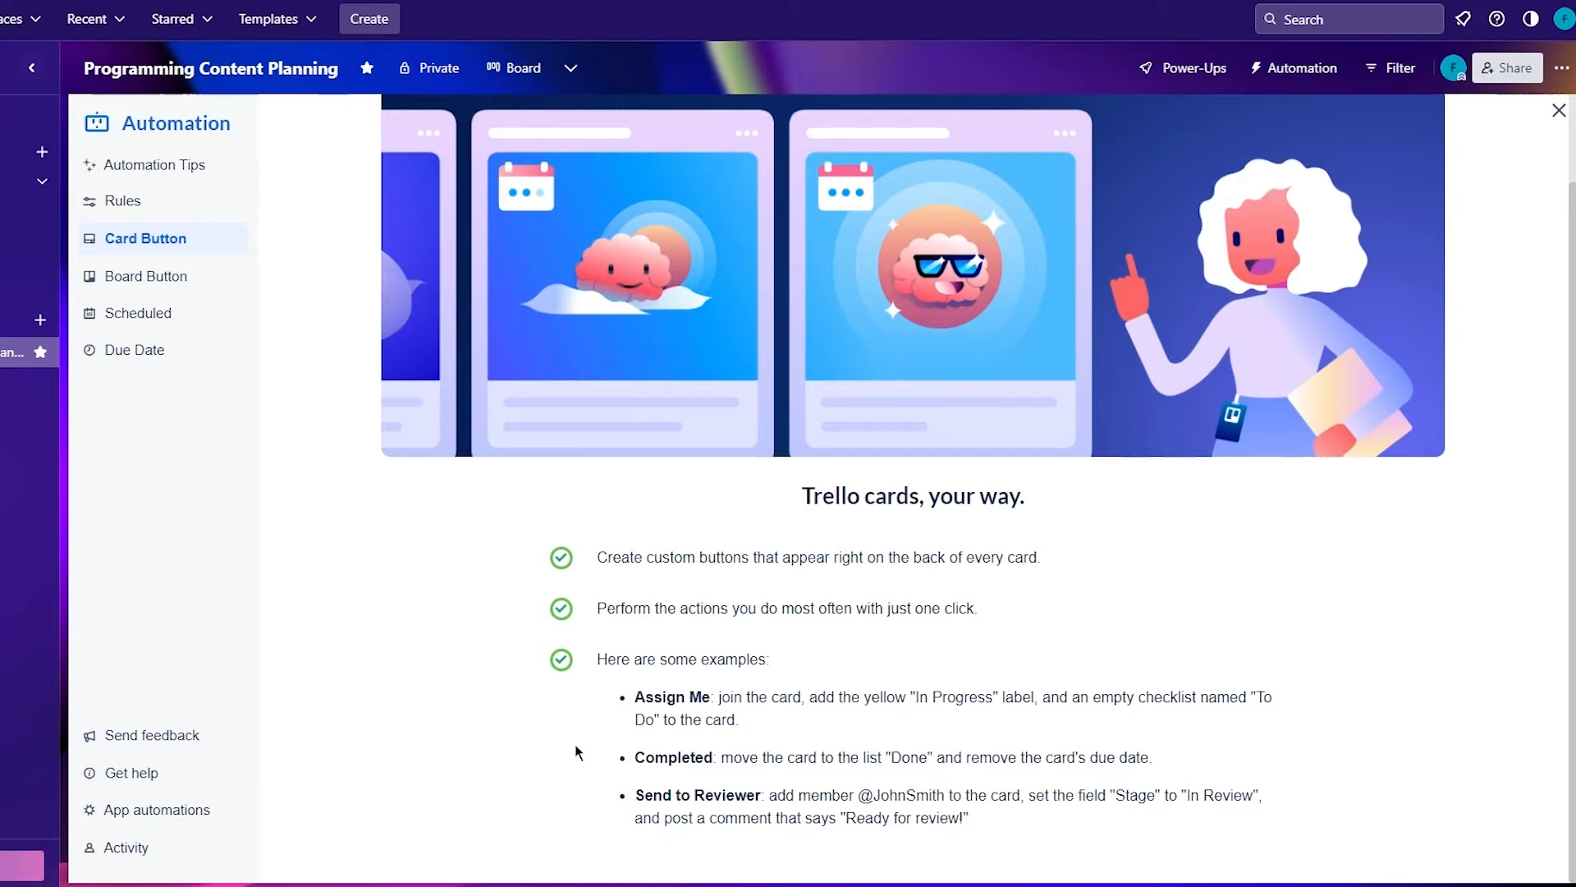
scroll(574, 744, "up", 1)
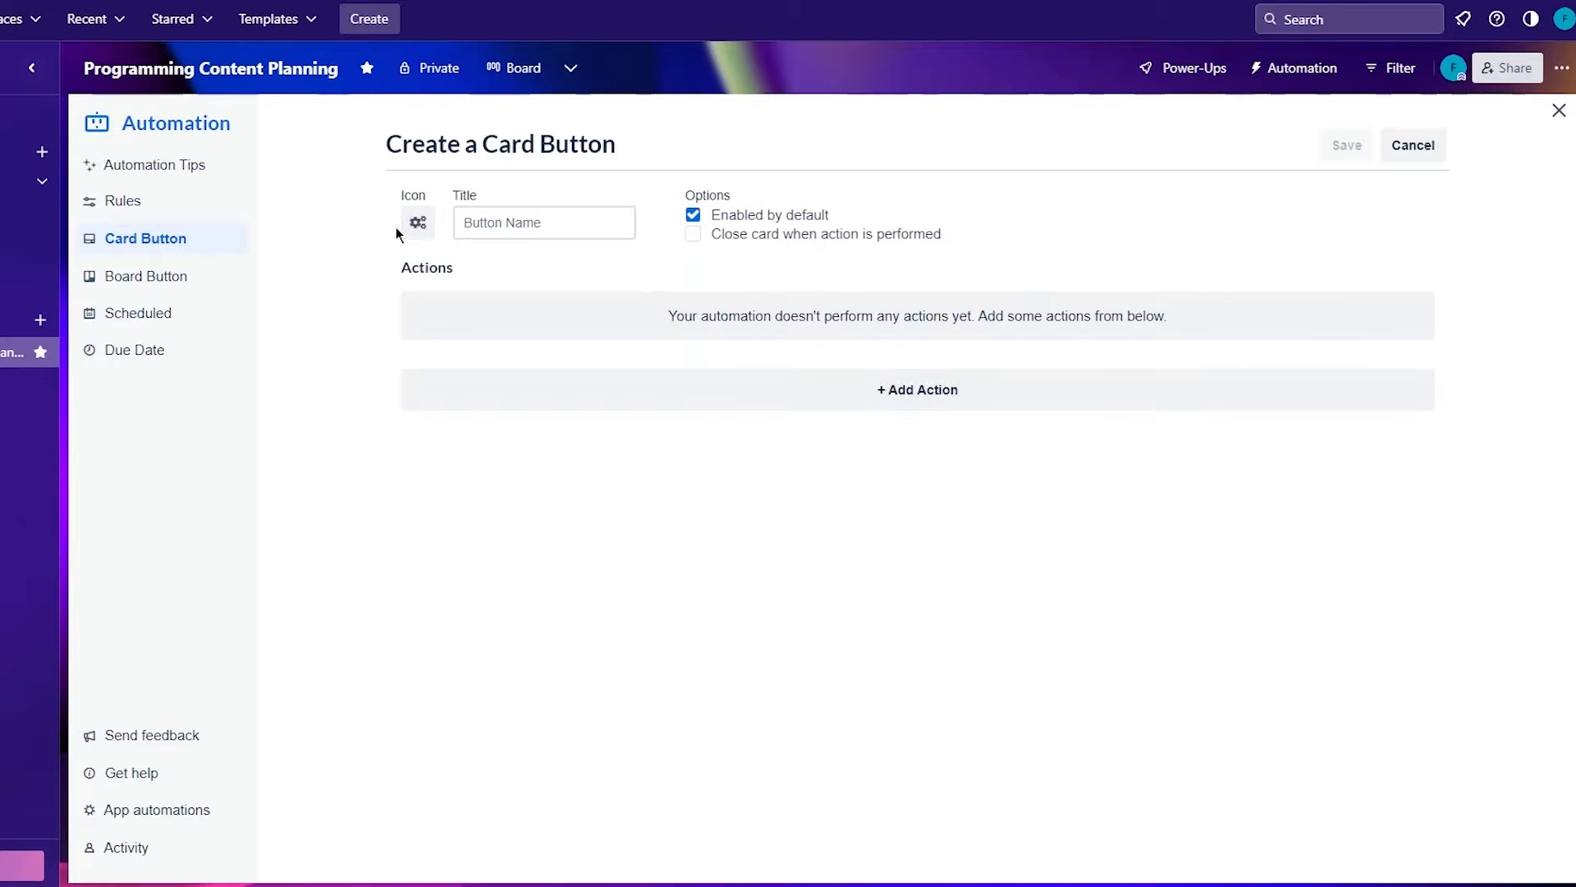
Step: Give the card button a lightning-bolt icon and the title 'Send to Implement'
left_click(418, 228)
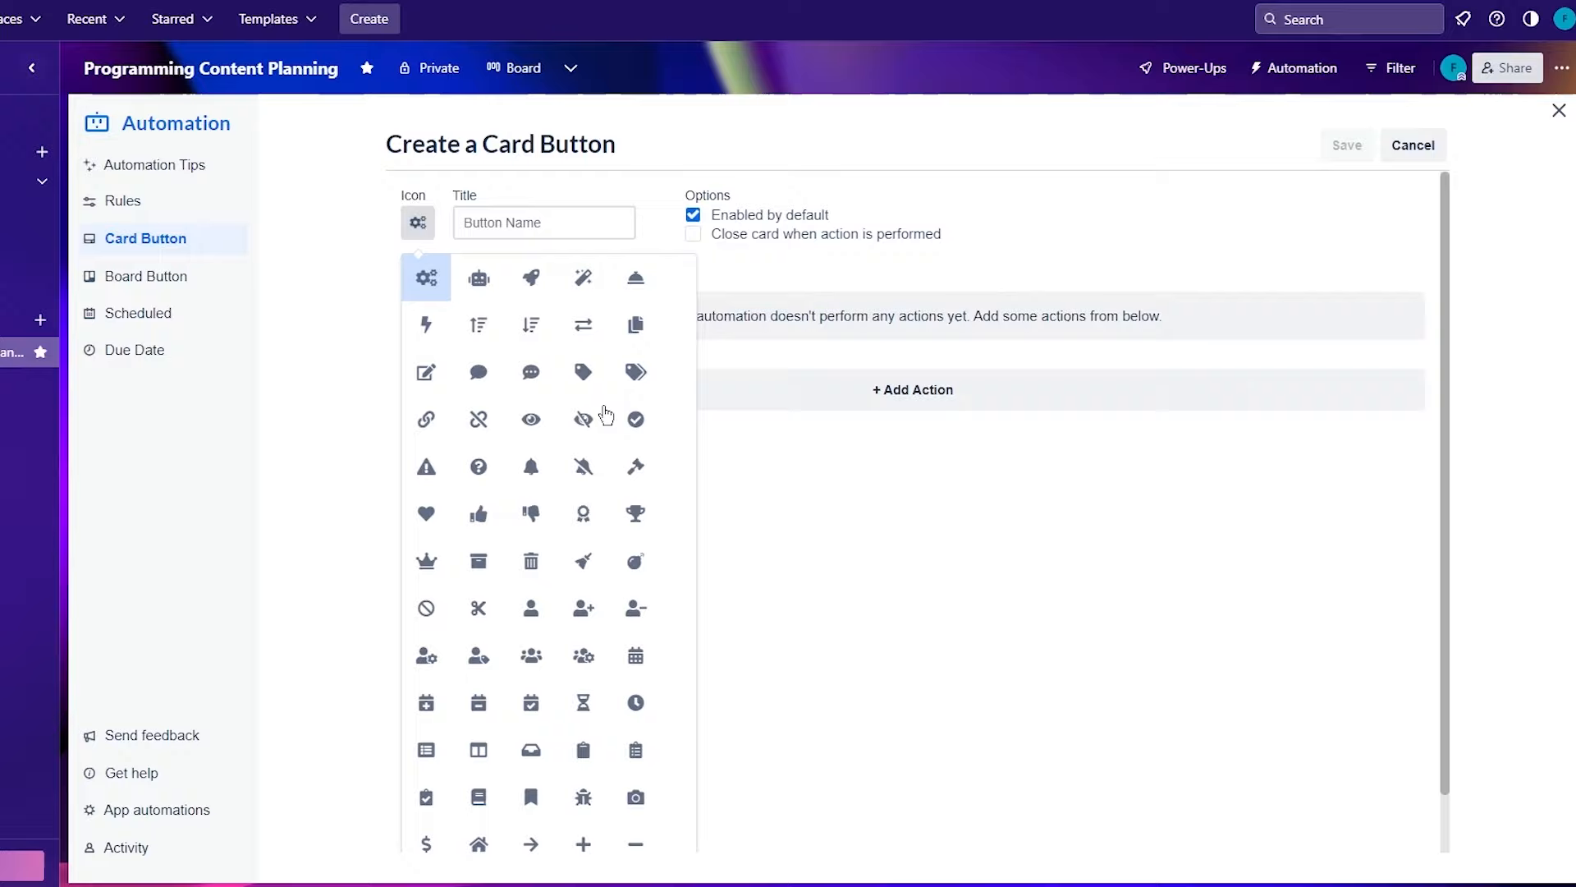
left_click(422, 325)
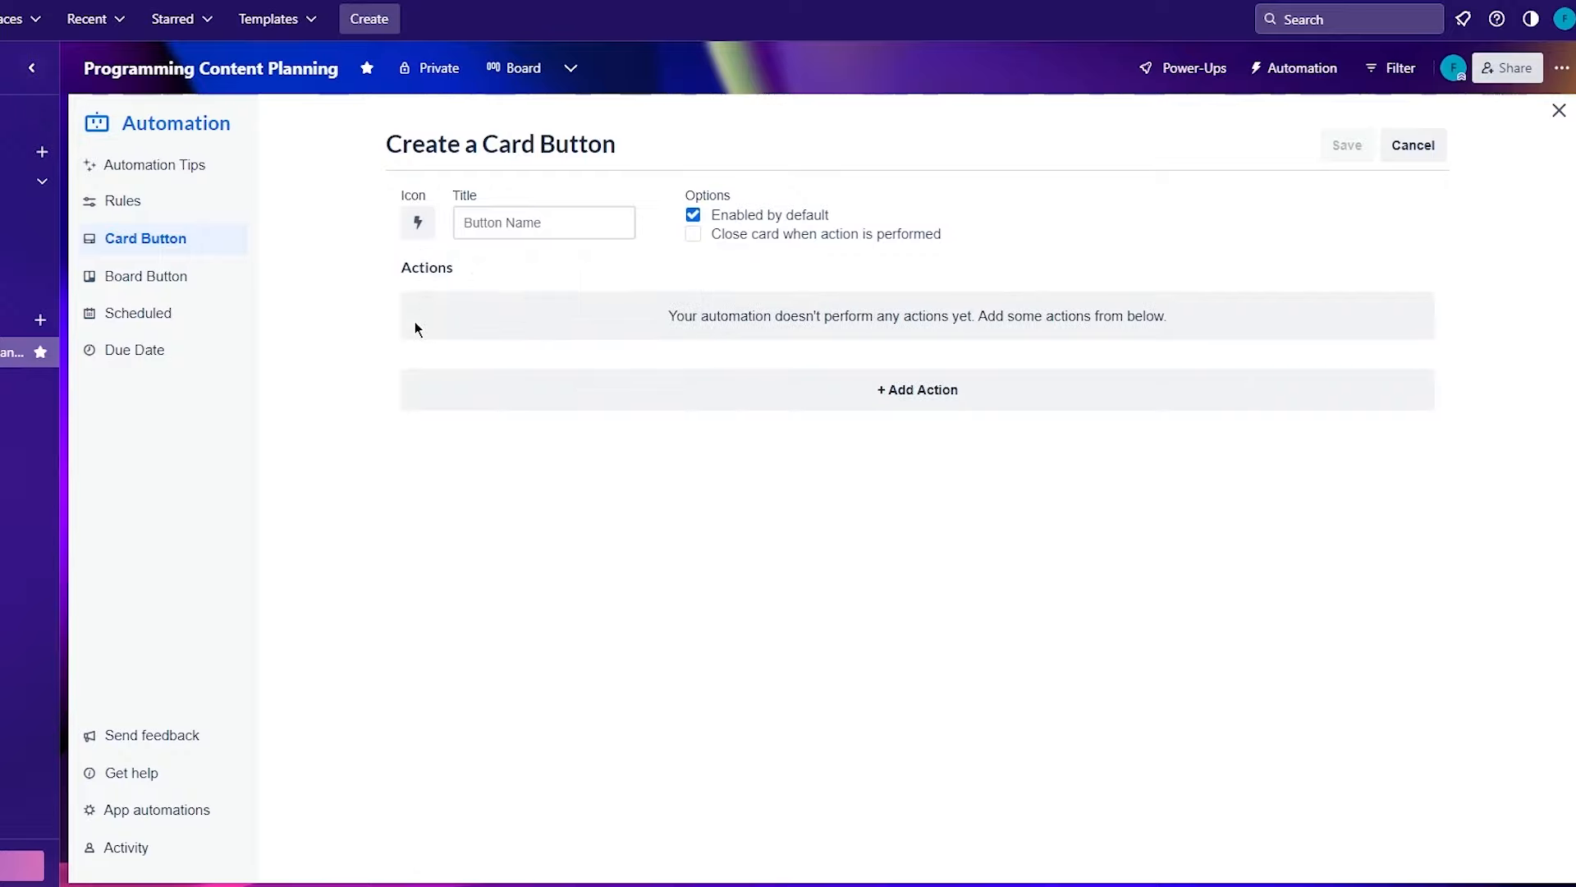
left_click(525, 225)
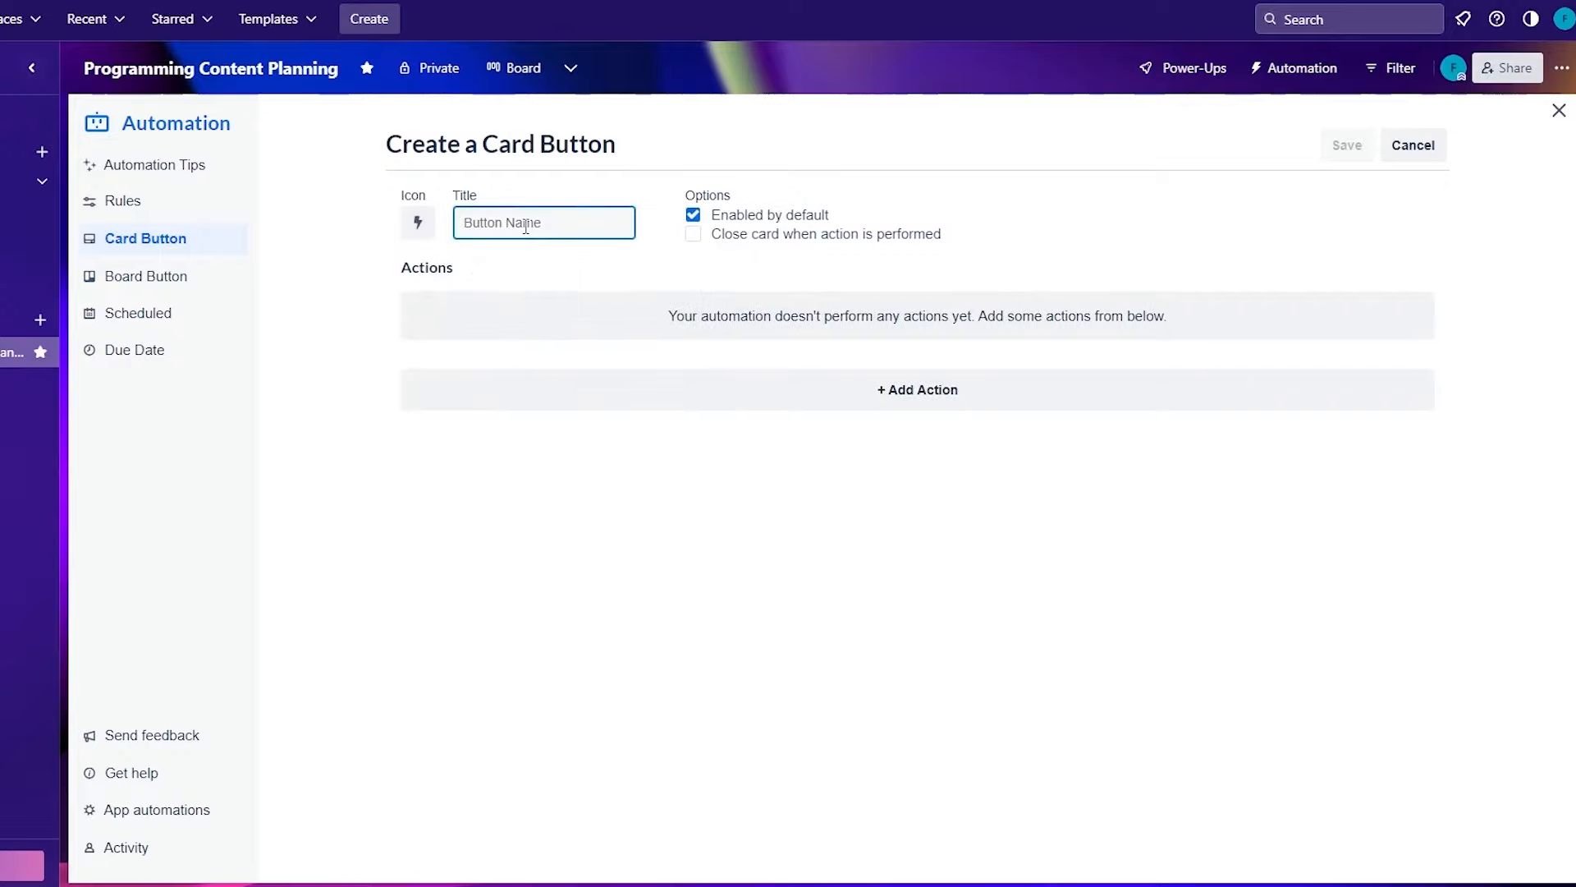
type("Send to Implement")
Step: Add actions moving the card to the top of Implementations and to the top of its list
left_click(735, 389)
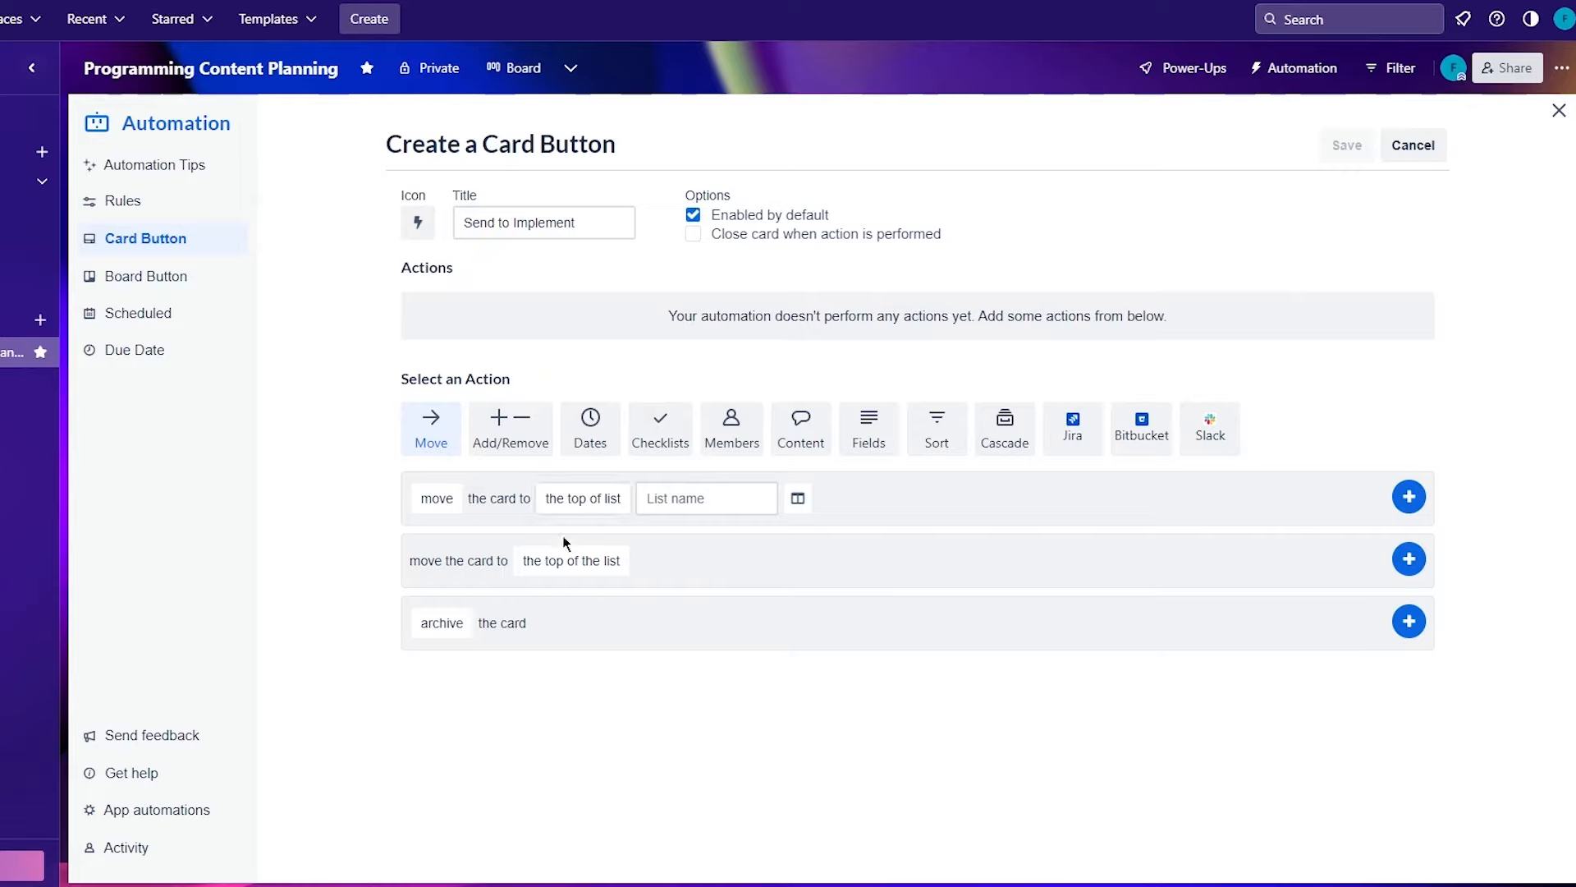
left_click(624, 498)
left_click(726, 496)
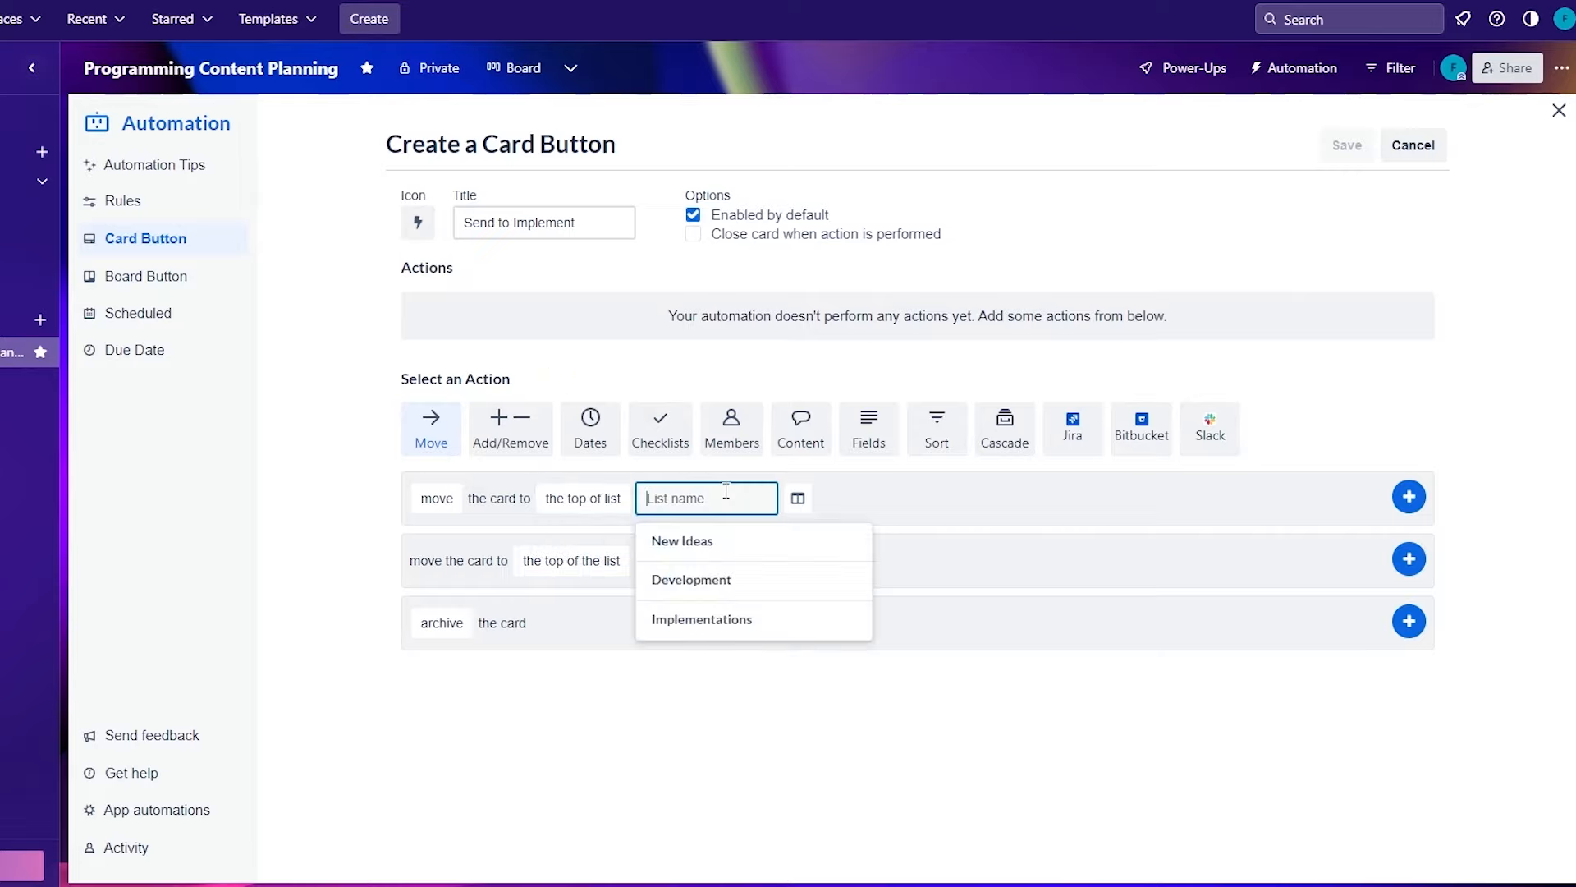
left_click(704, 619)
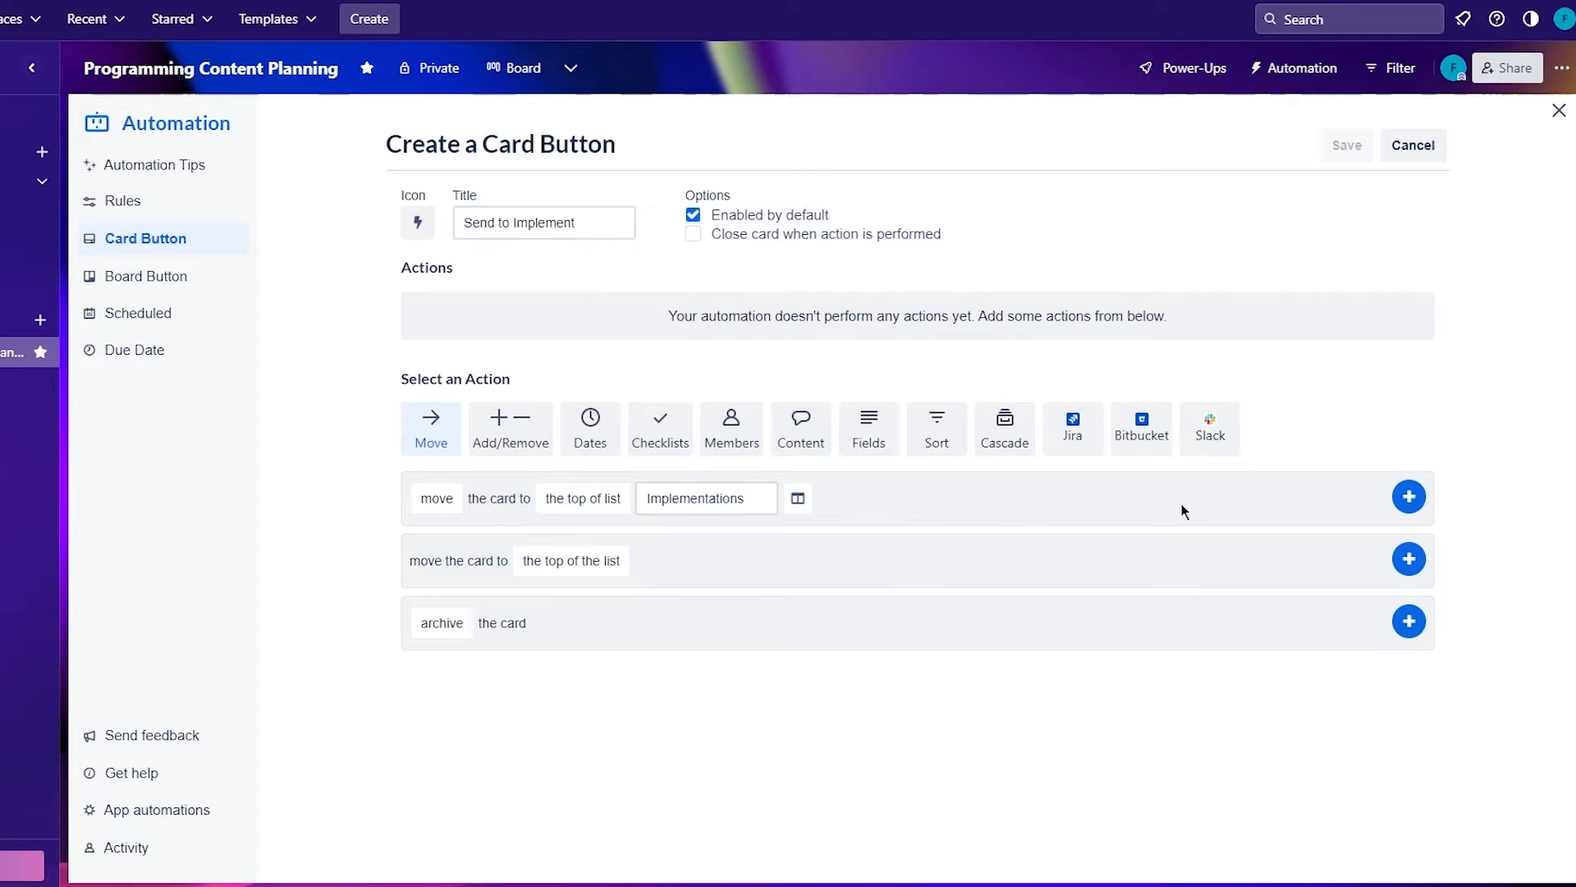
left_click(1407, 496)
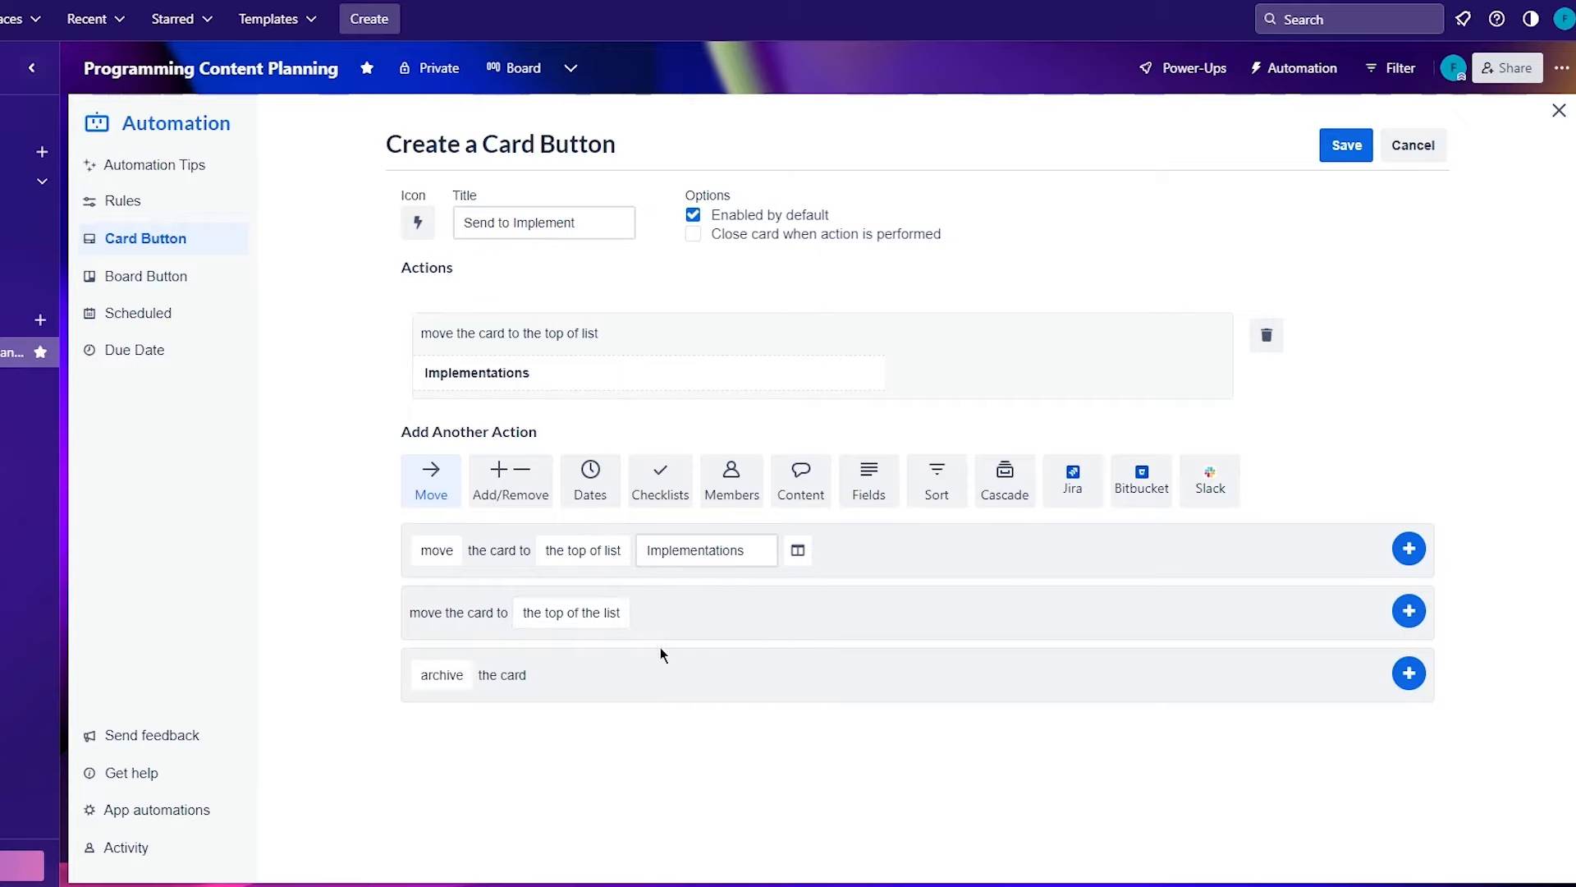
left_click(1409, 611)
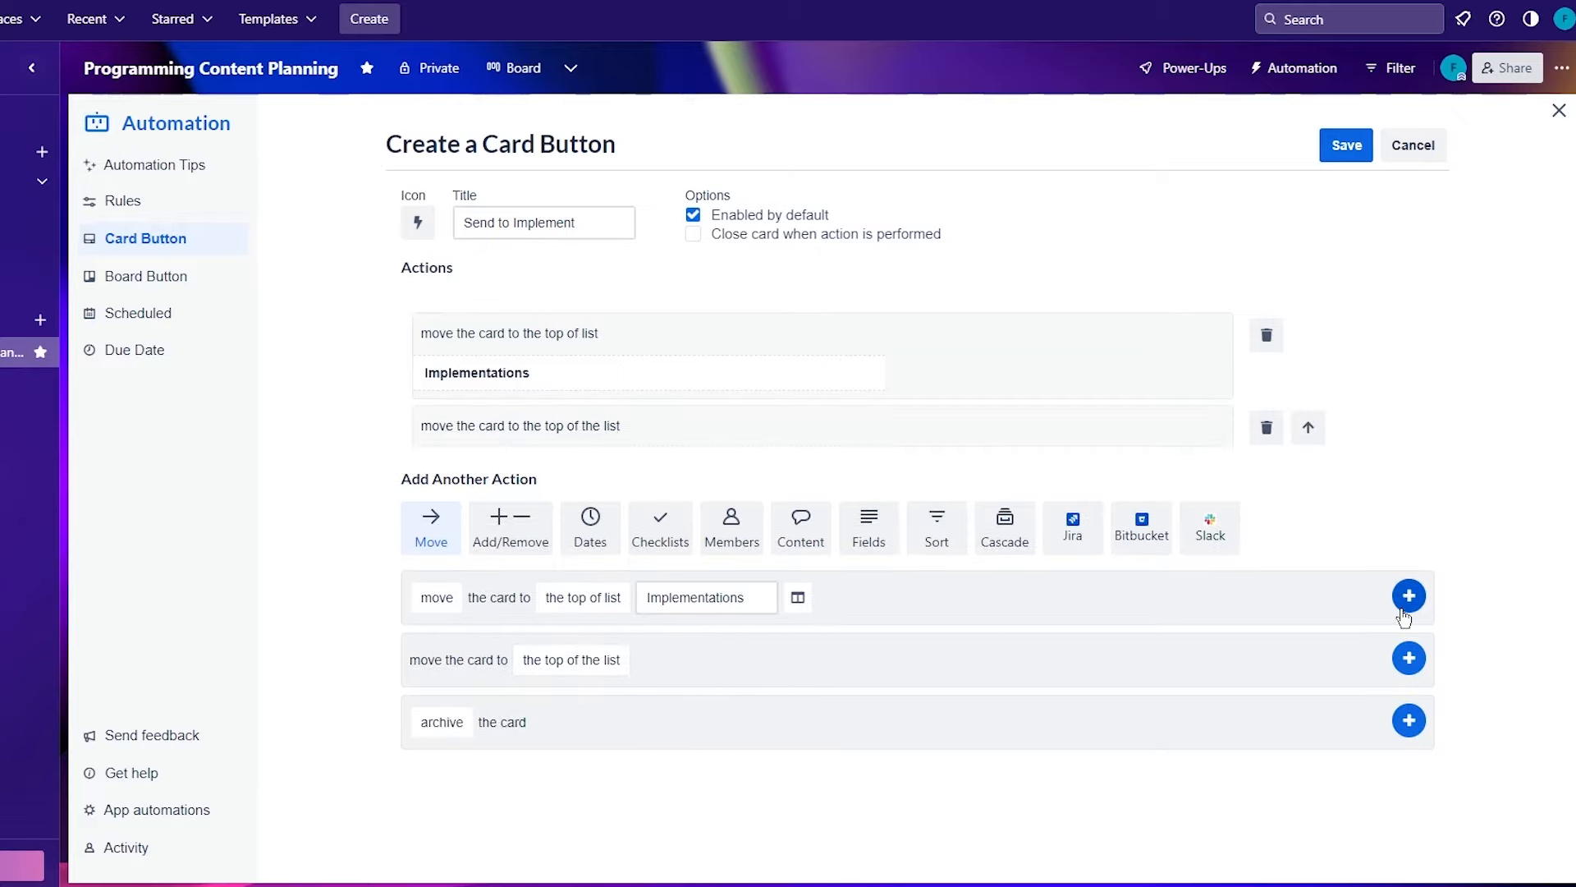
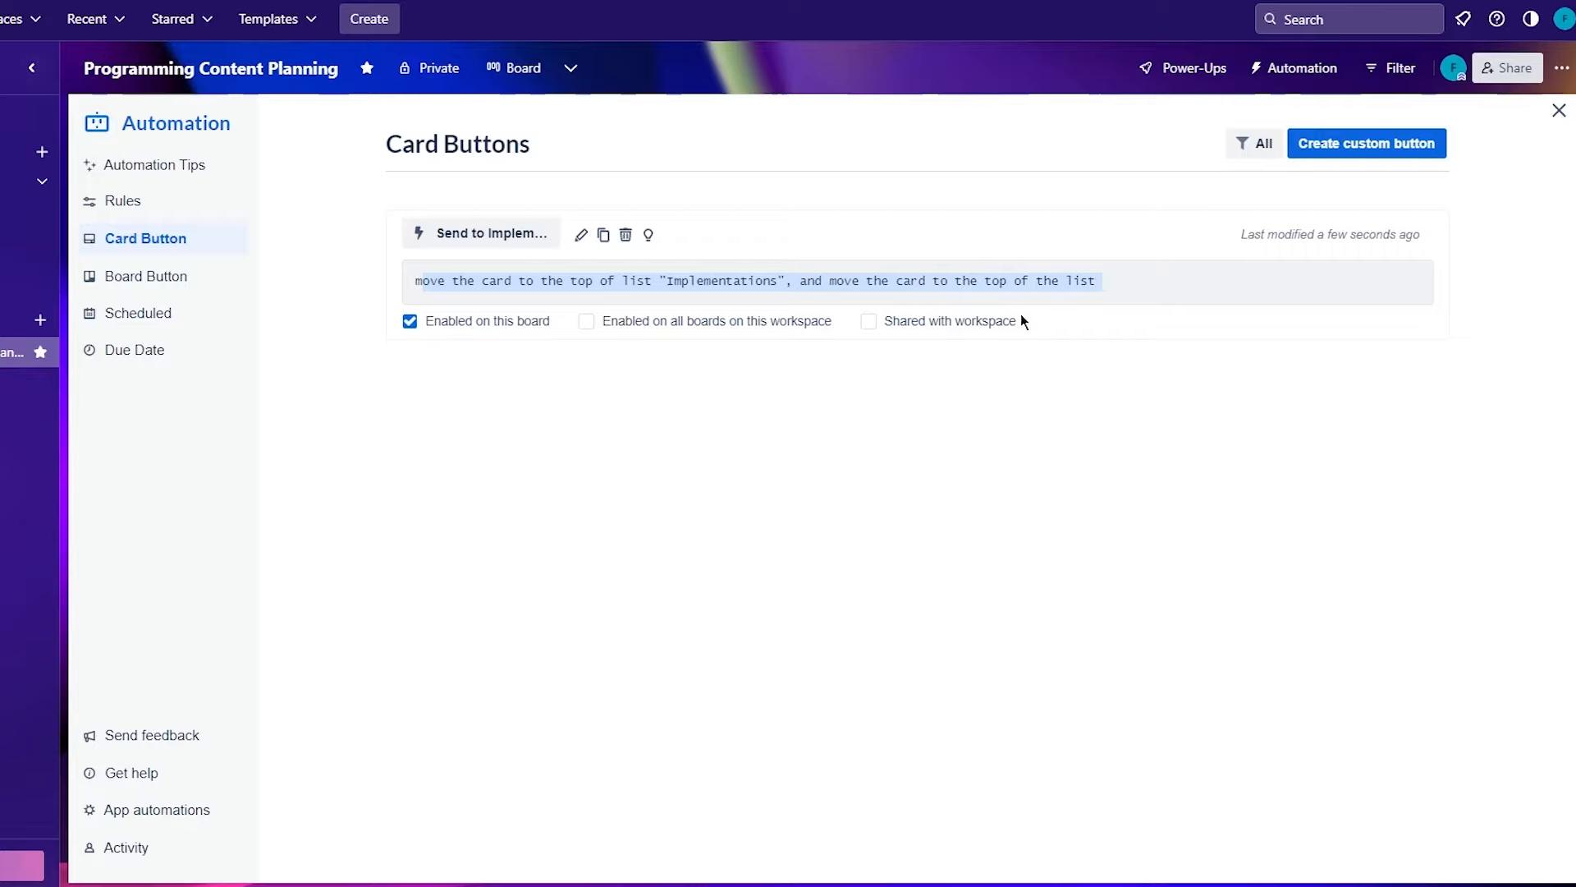
Step: Enable the 'move to top of Implementations' card button on all boards in the workspace
left_click(713, 412)
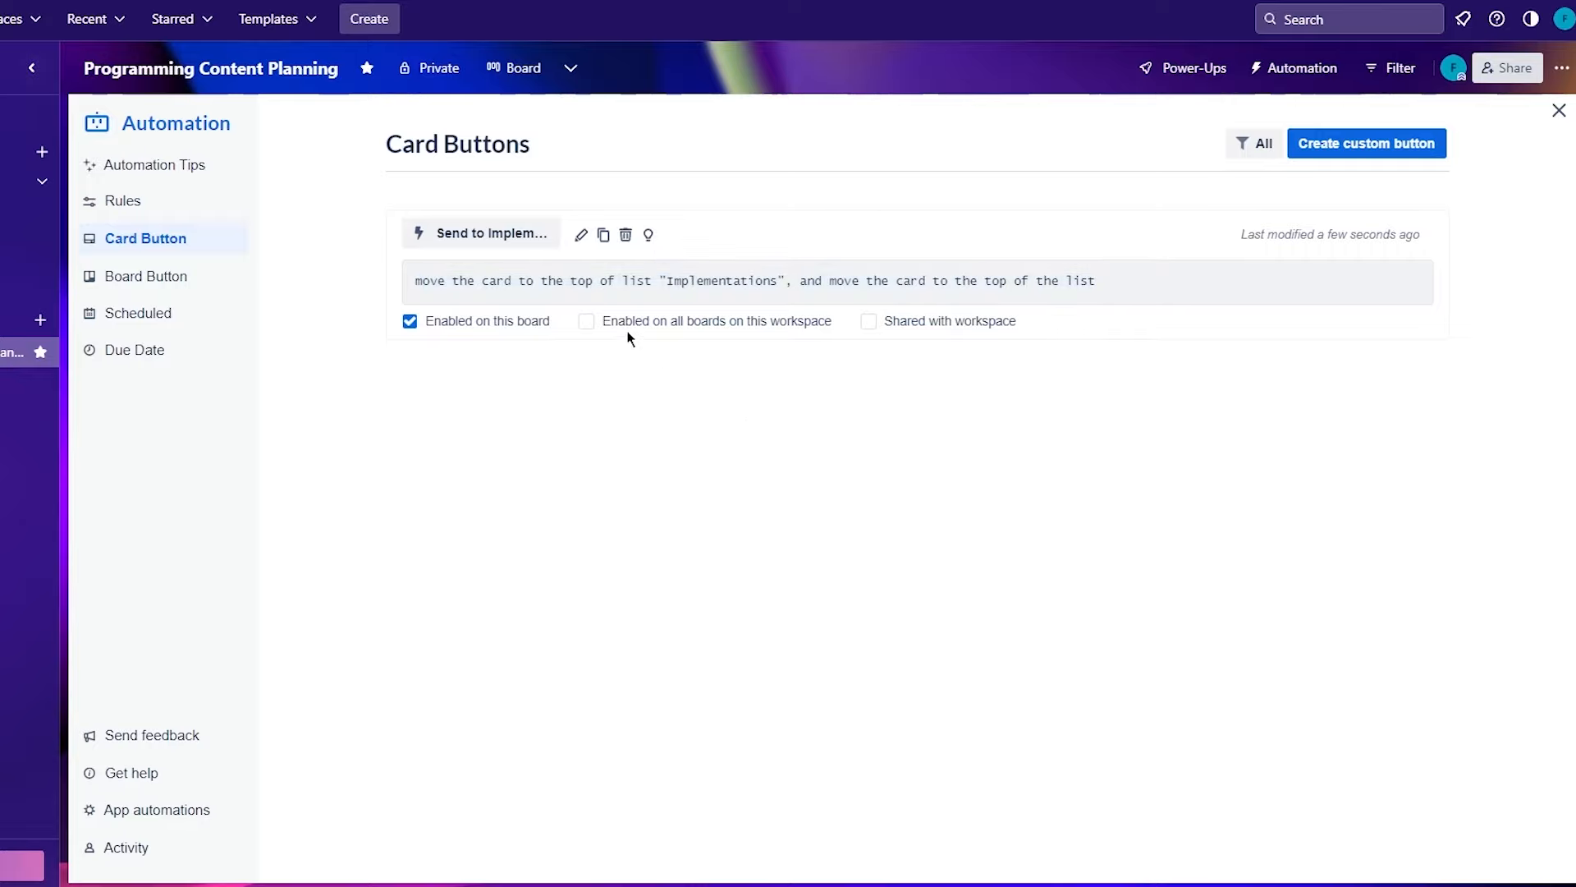
left_click(604, 324)
Step: Close Automation and move the 'New HTML based app for 2023' card via Development to New Ideas' bottom
left_click(1559, 110)
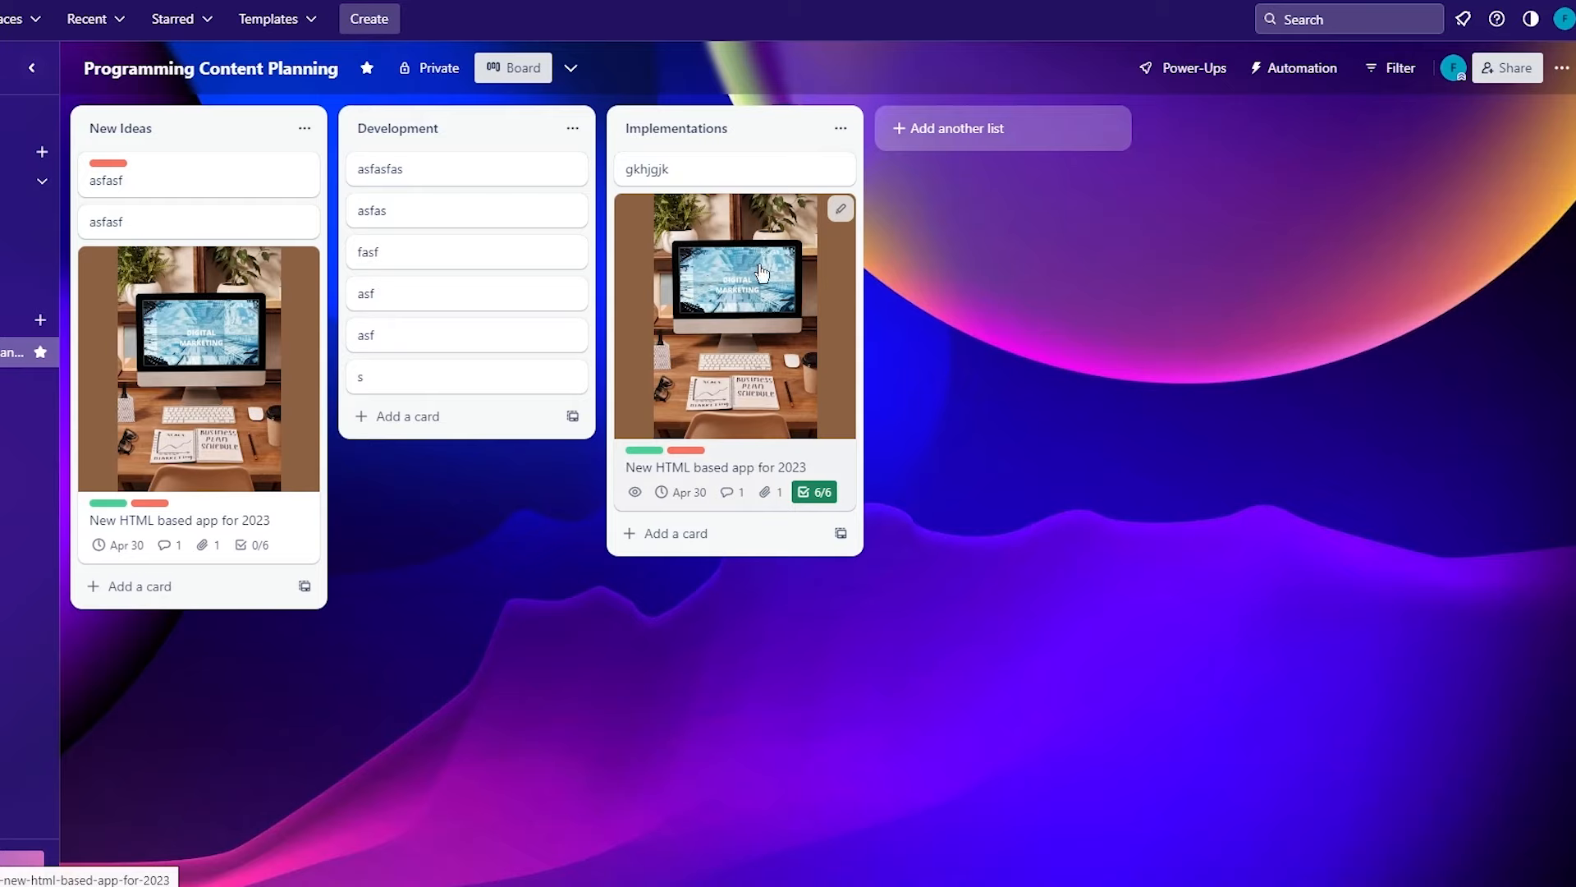
left_click_drag(813, 205, 544, 269)
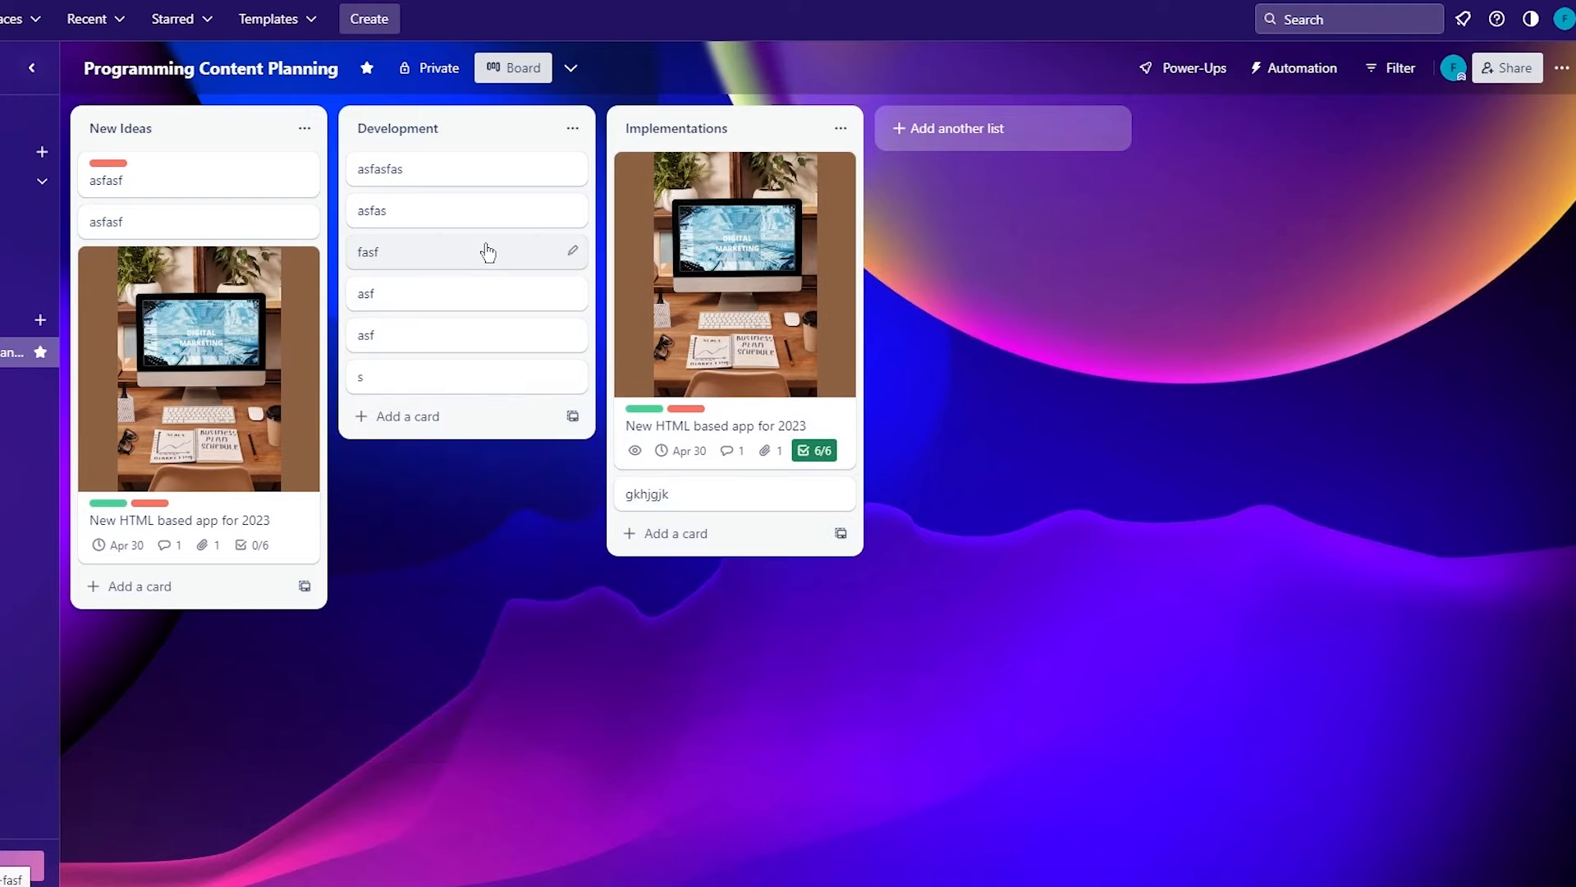
left_click_drag(782, 260, 246, 254)
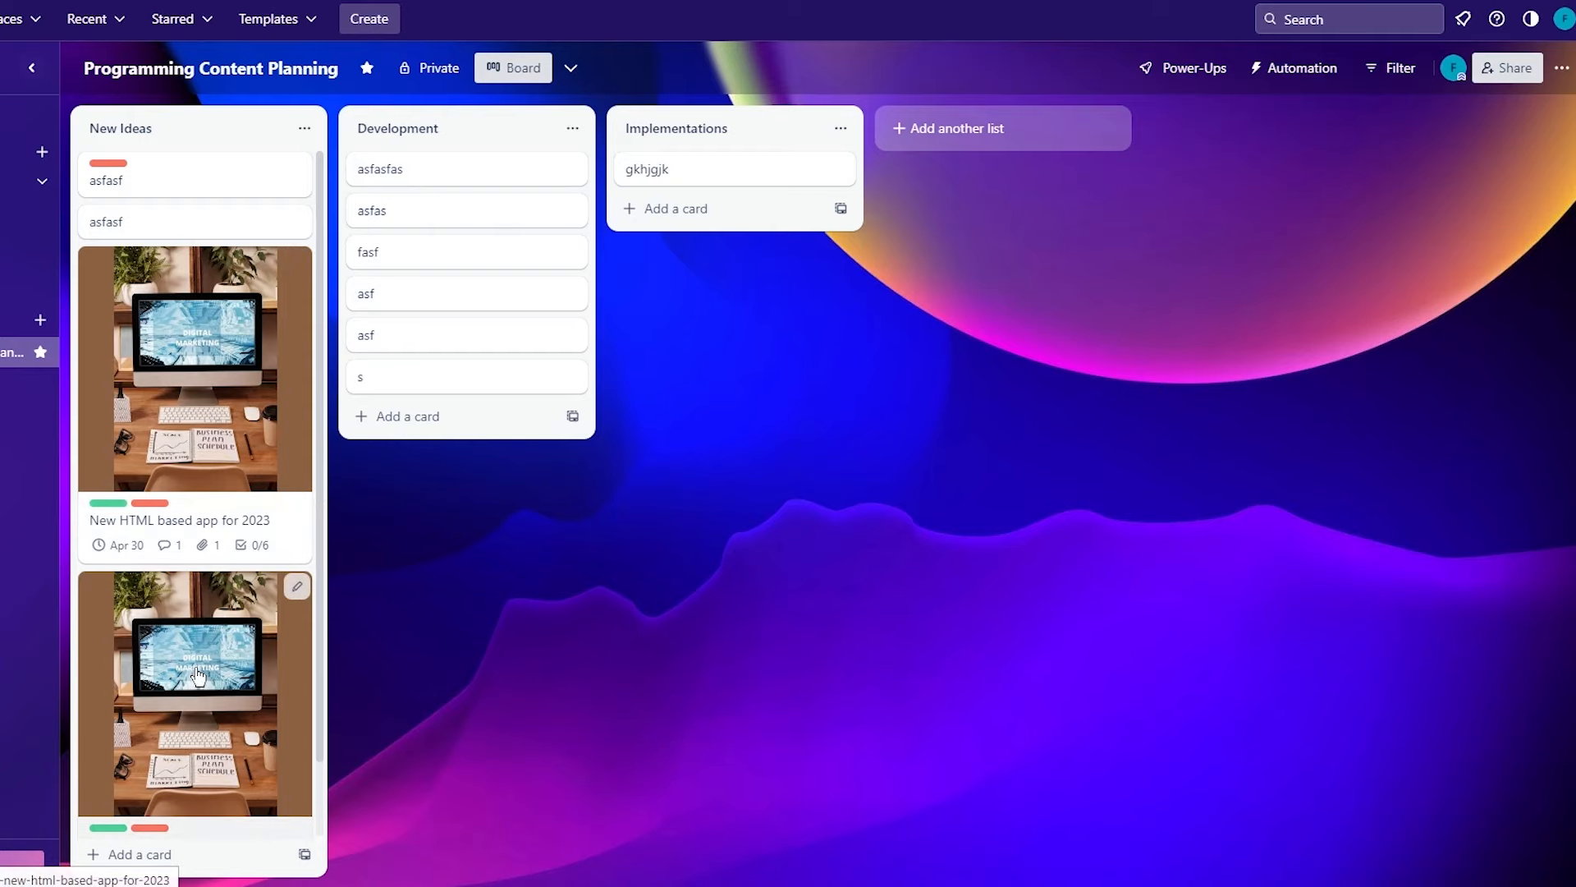
Step: Place the lower image card in Development between the two asf cards, then bring up the card filter
left_click_drag(263, 583, 575, 337)
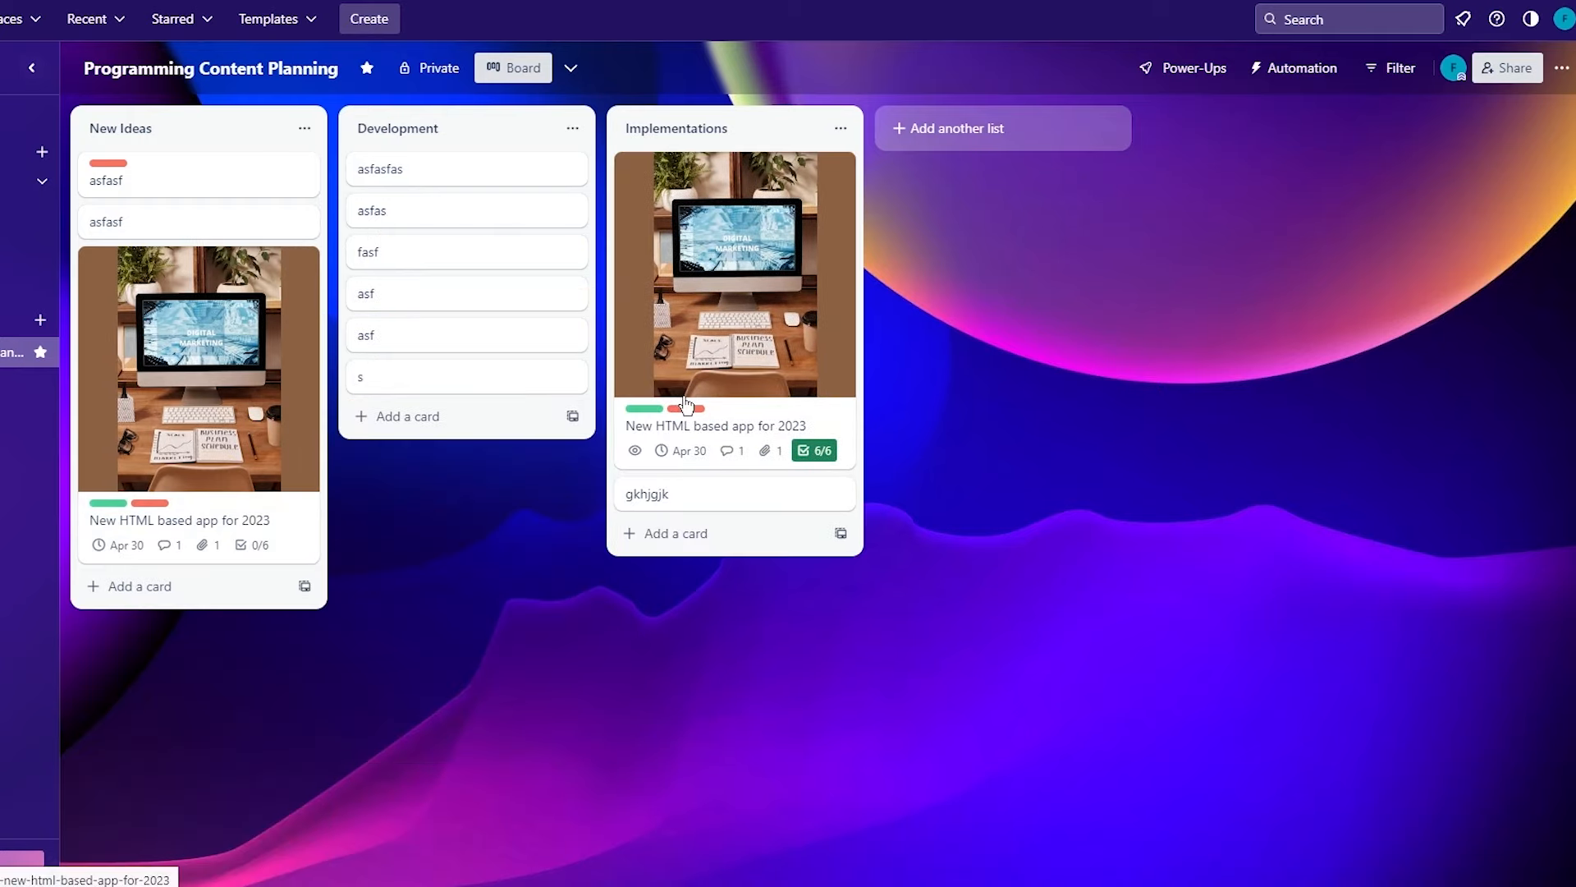
left_click_drag(721, 300, 419, 391)
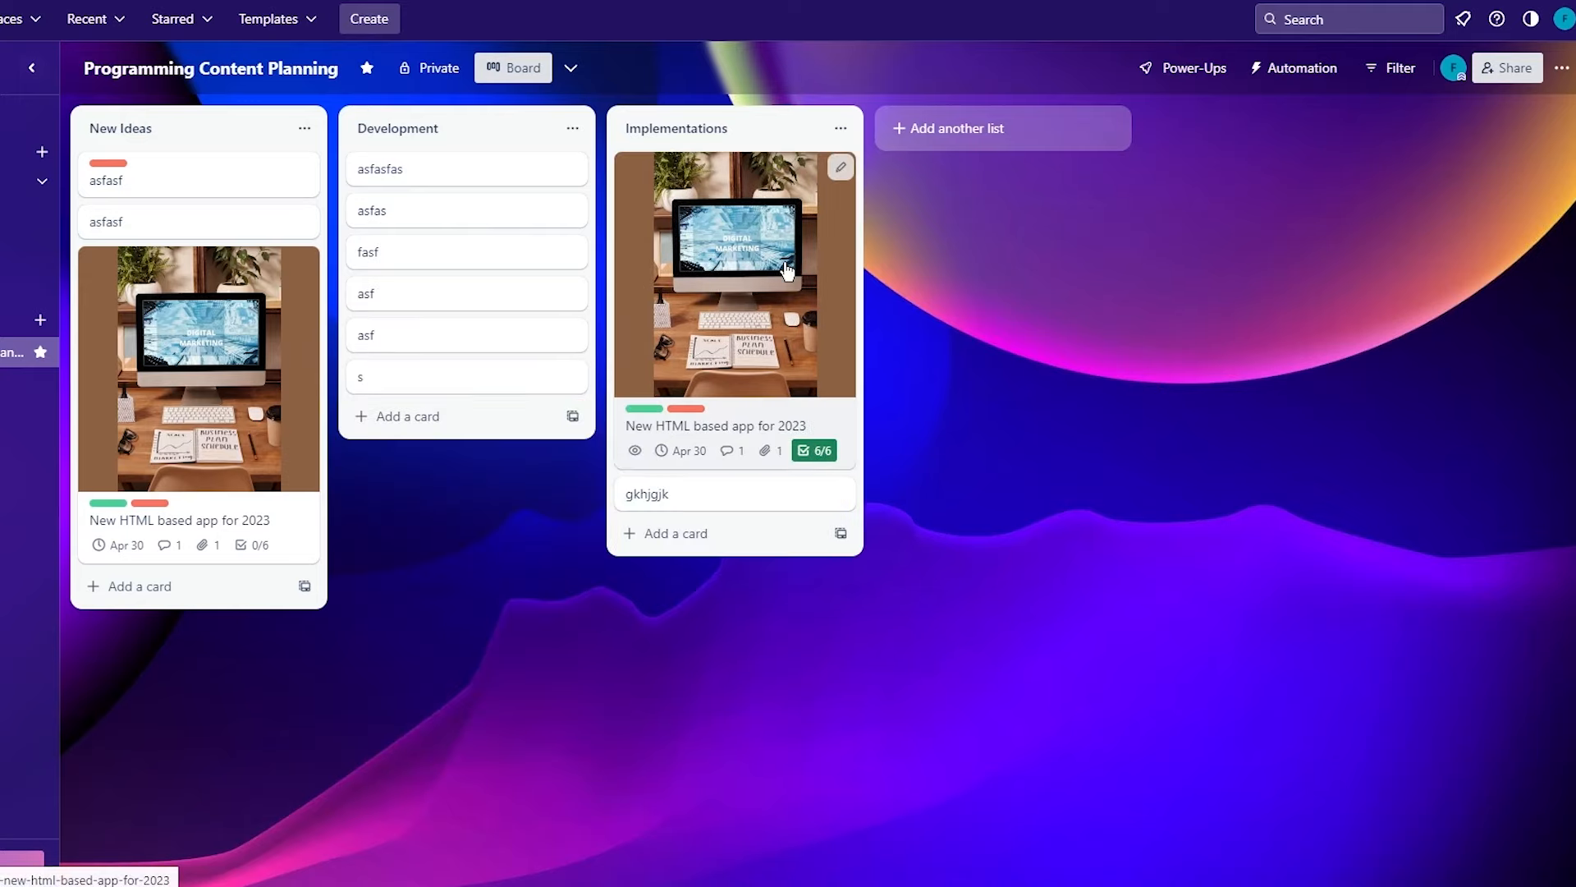
left_click_drag(722, 304, 446, 390)
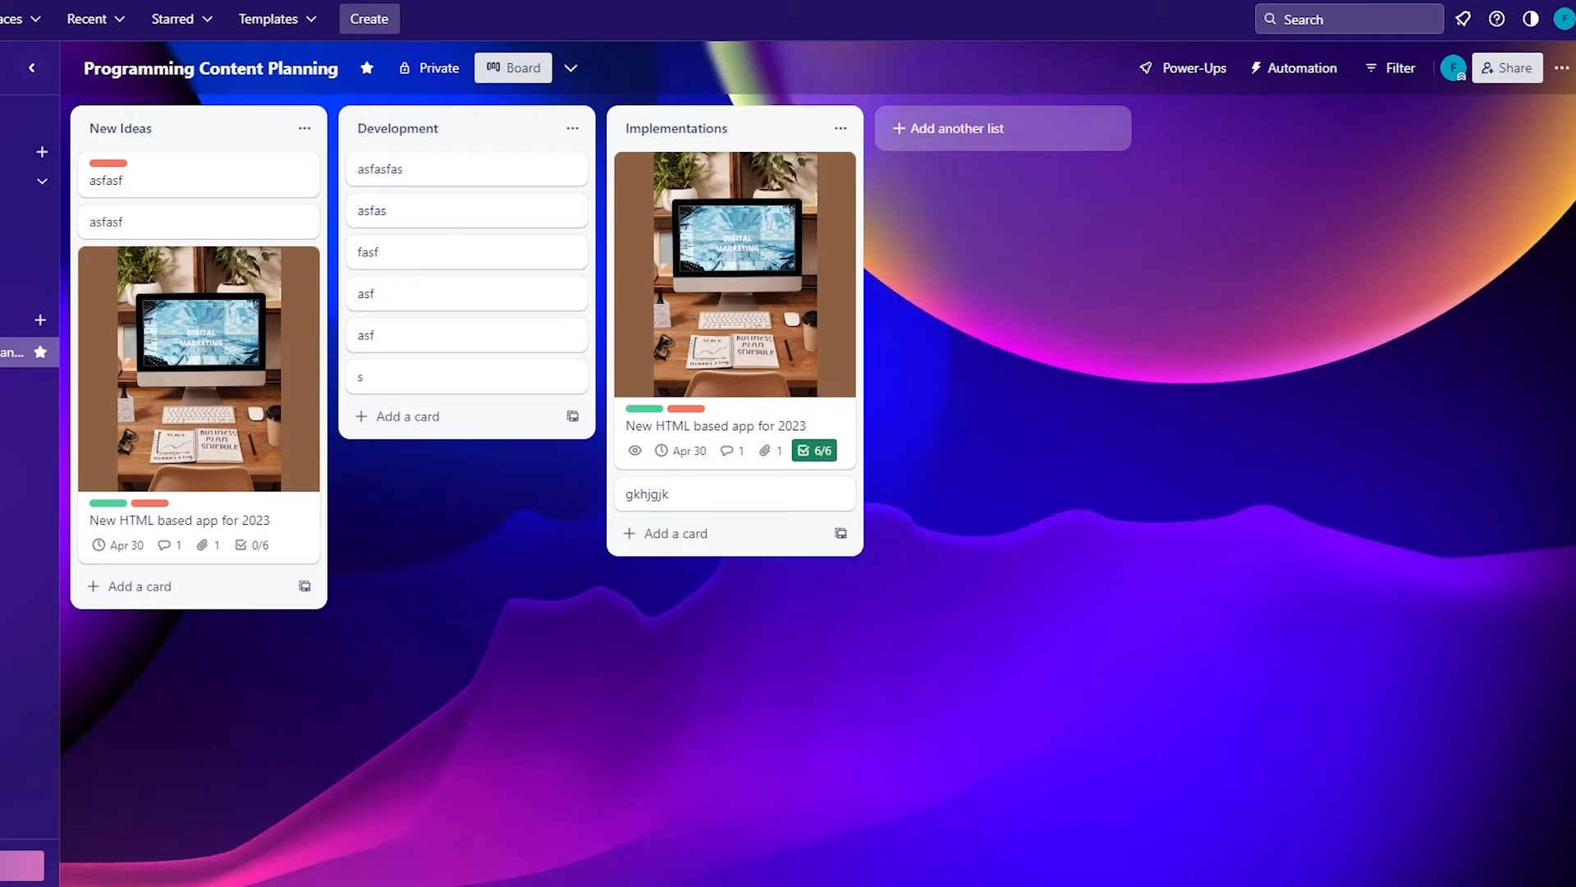
key("f")
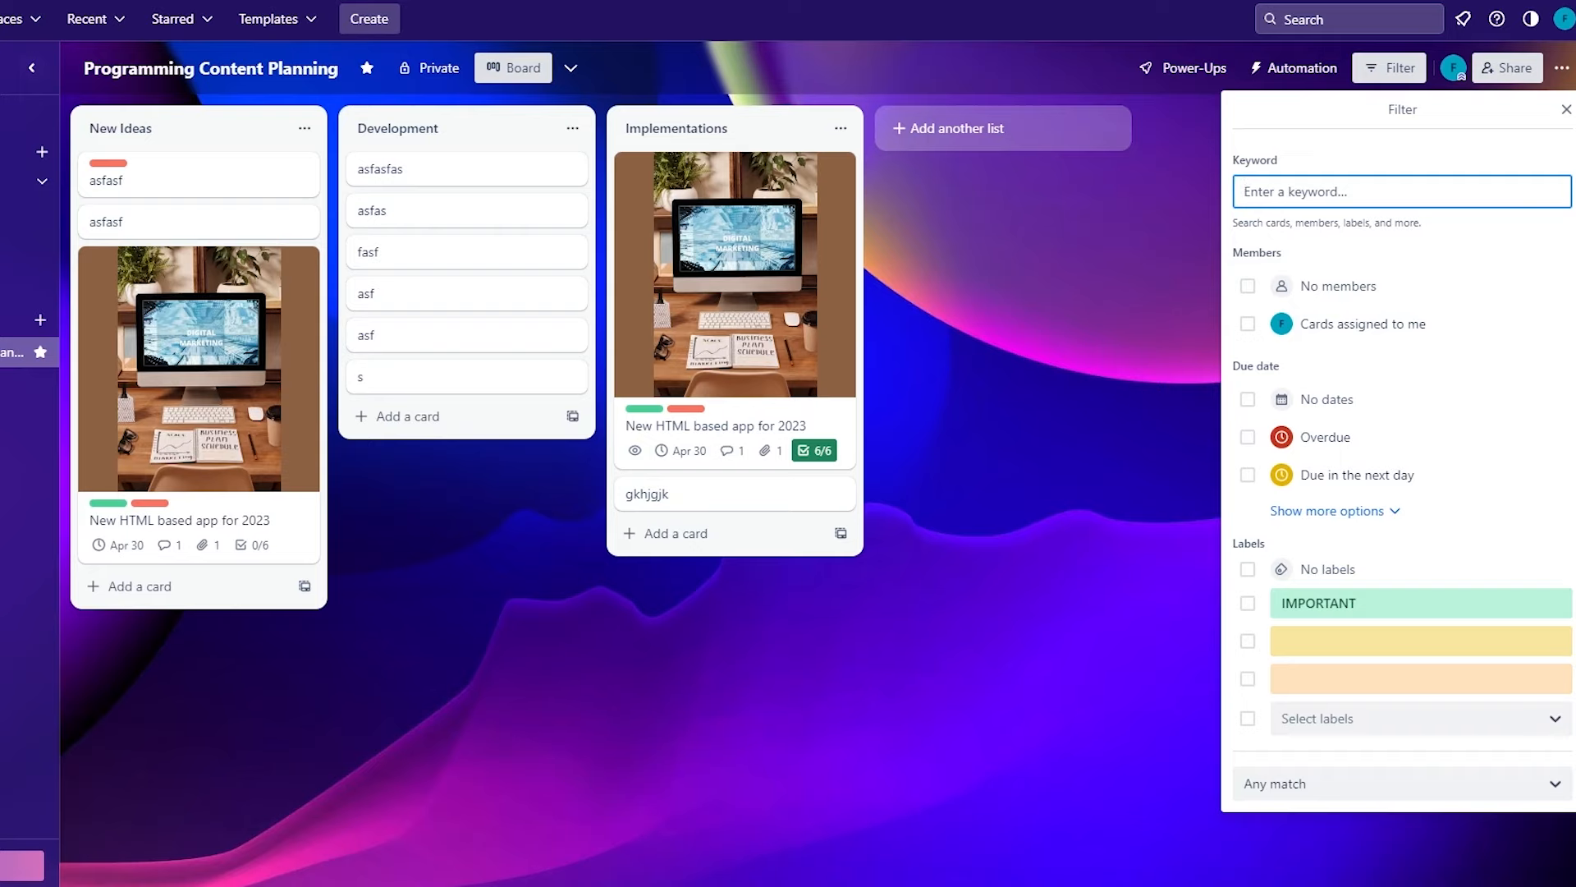
Step: Toggle the Cards assigned to me, No members and Overdue filters on and off
key("Escape")
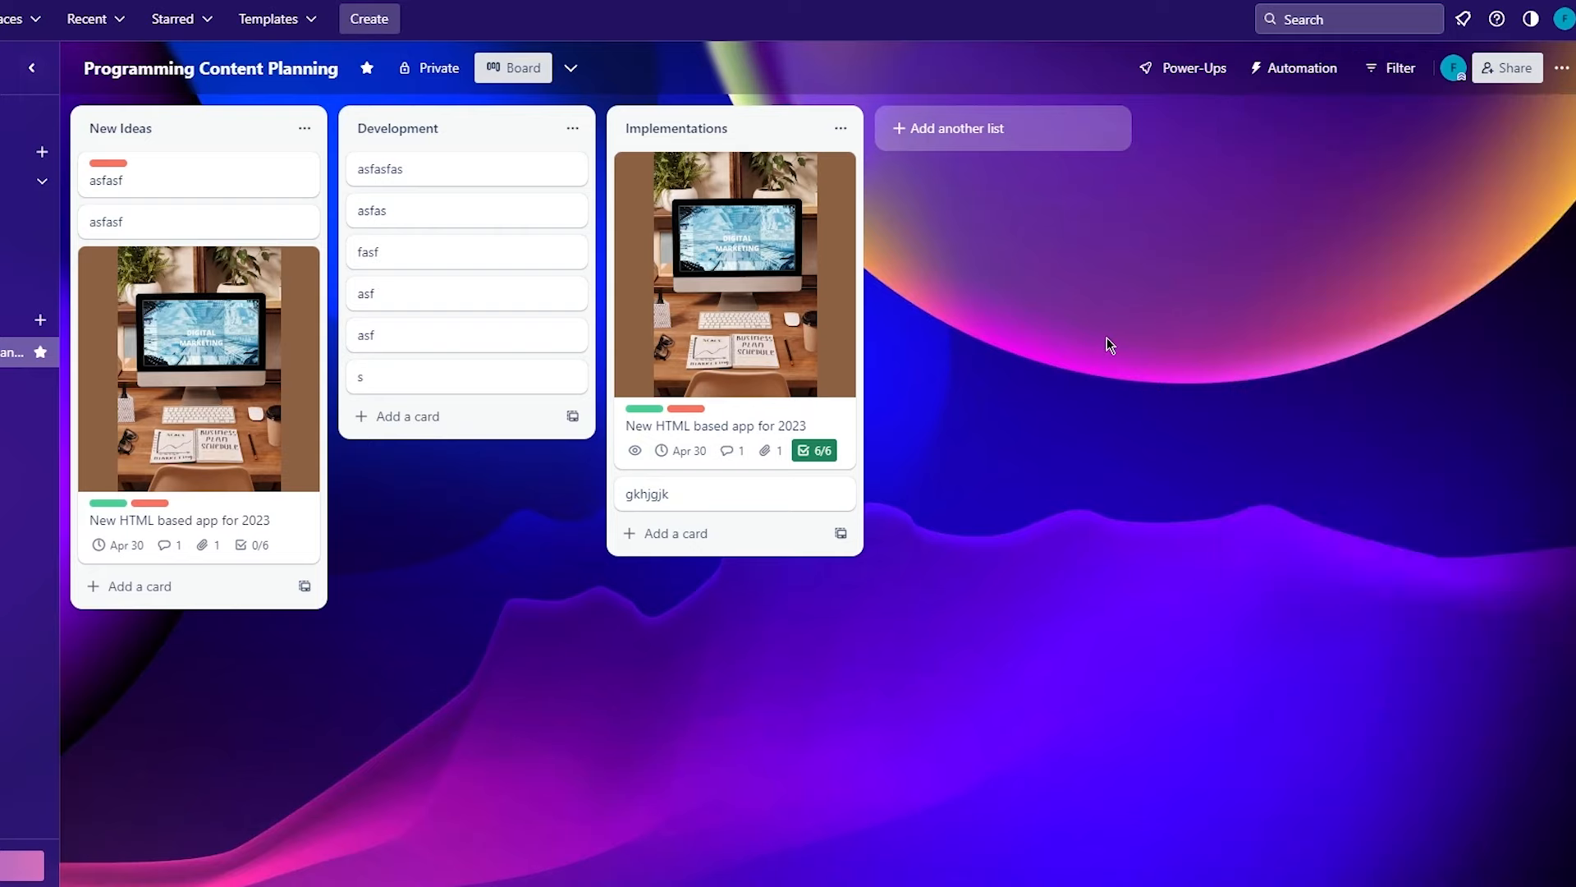
key("f")
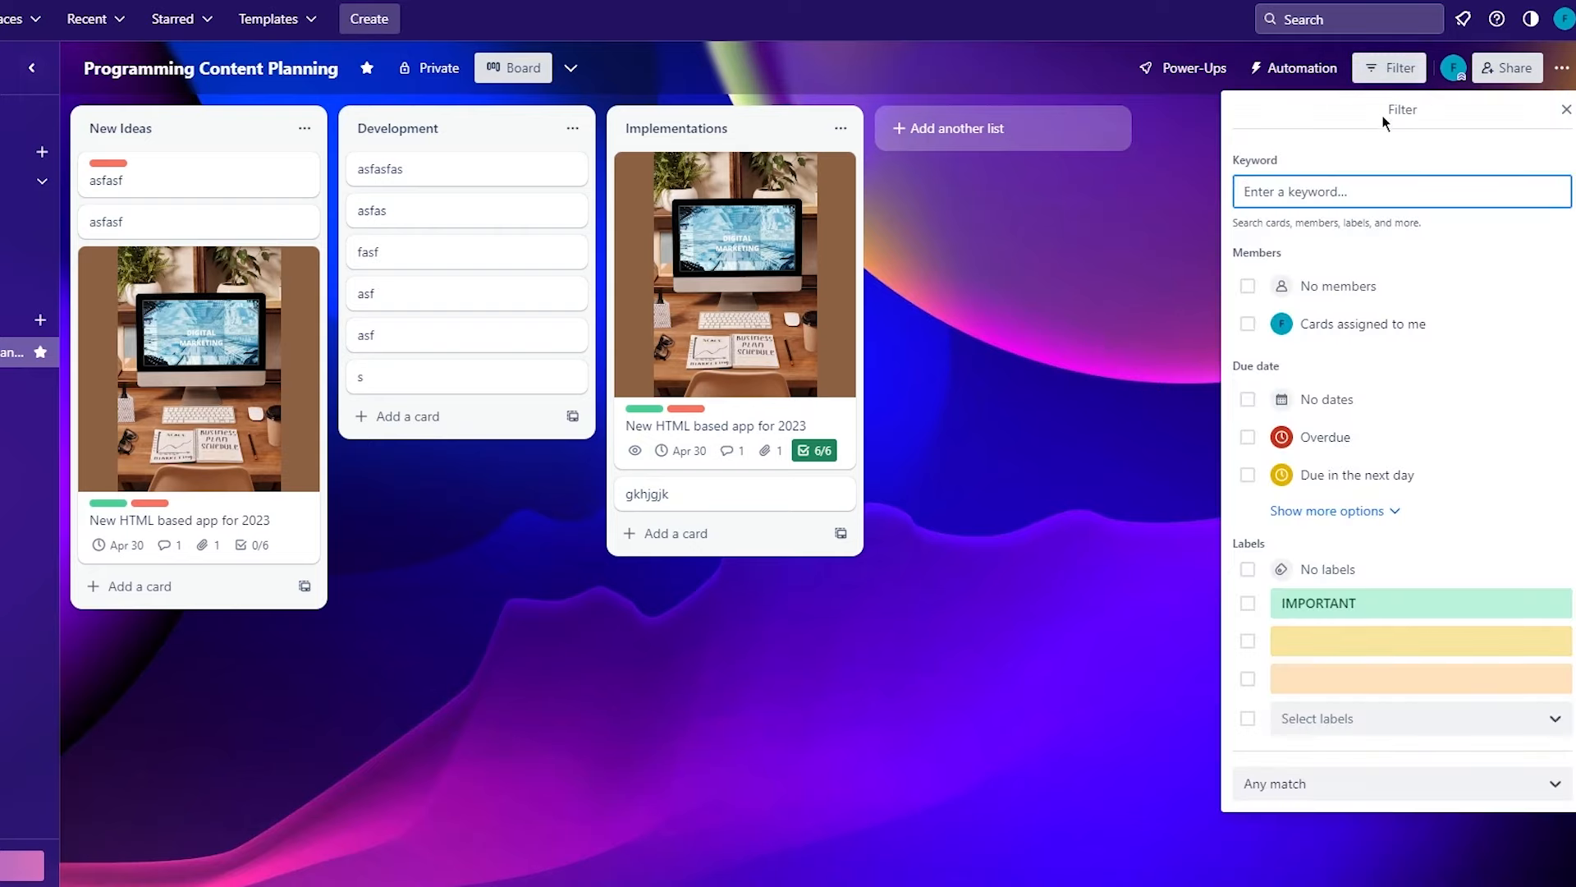
left_click(1247, 324)
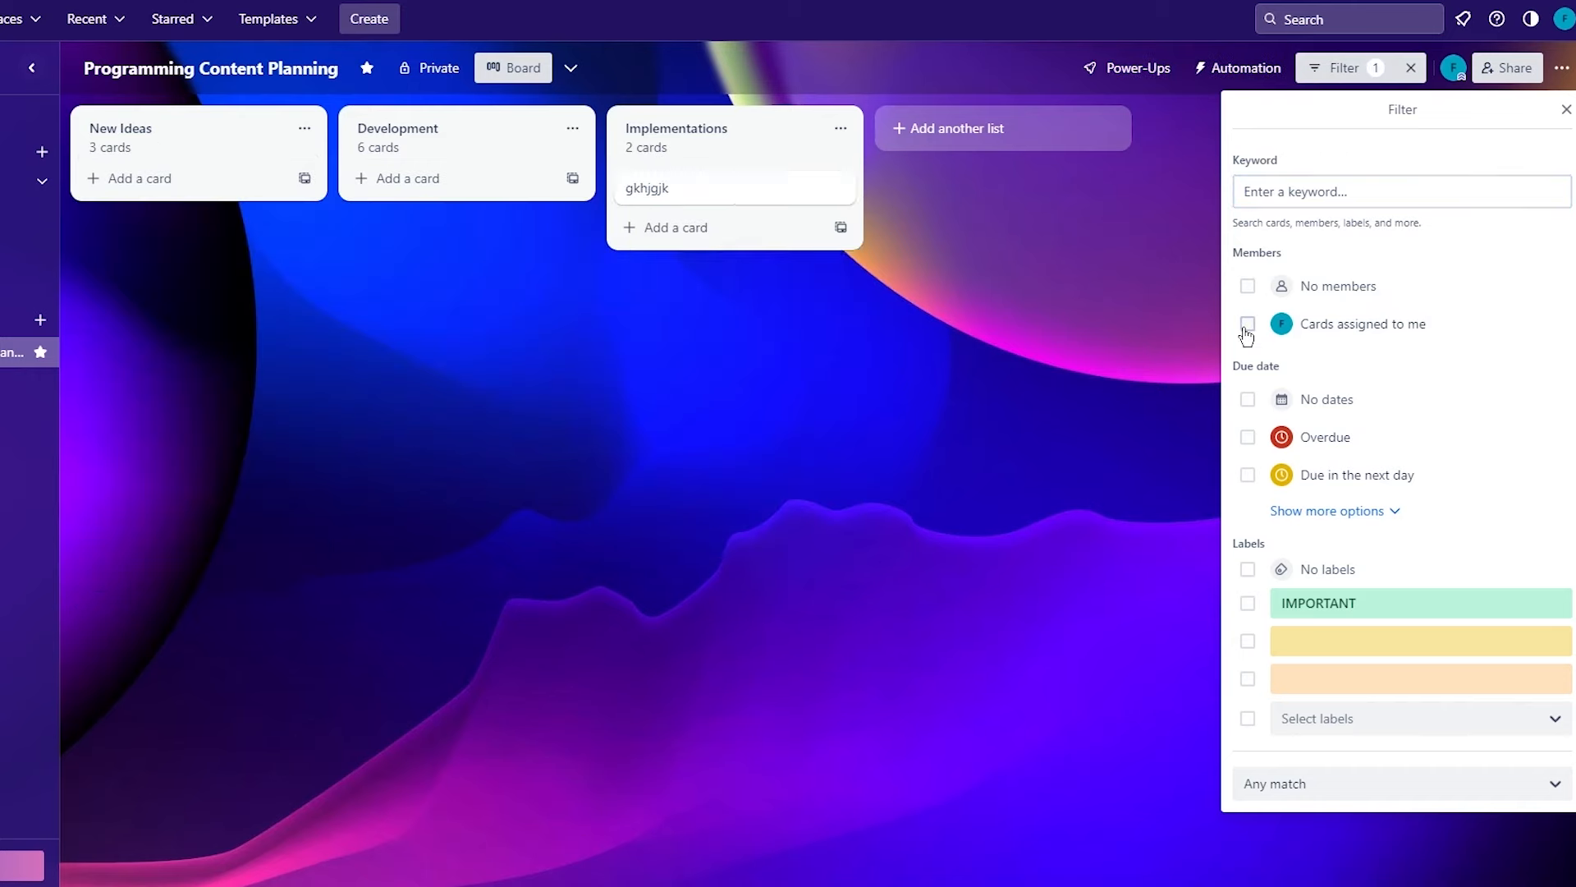
left_click(1247, 324)
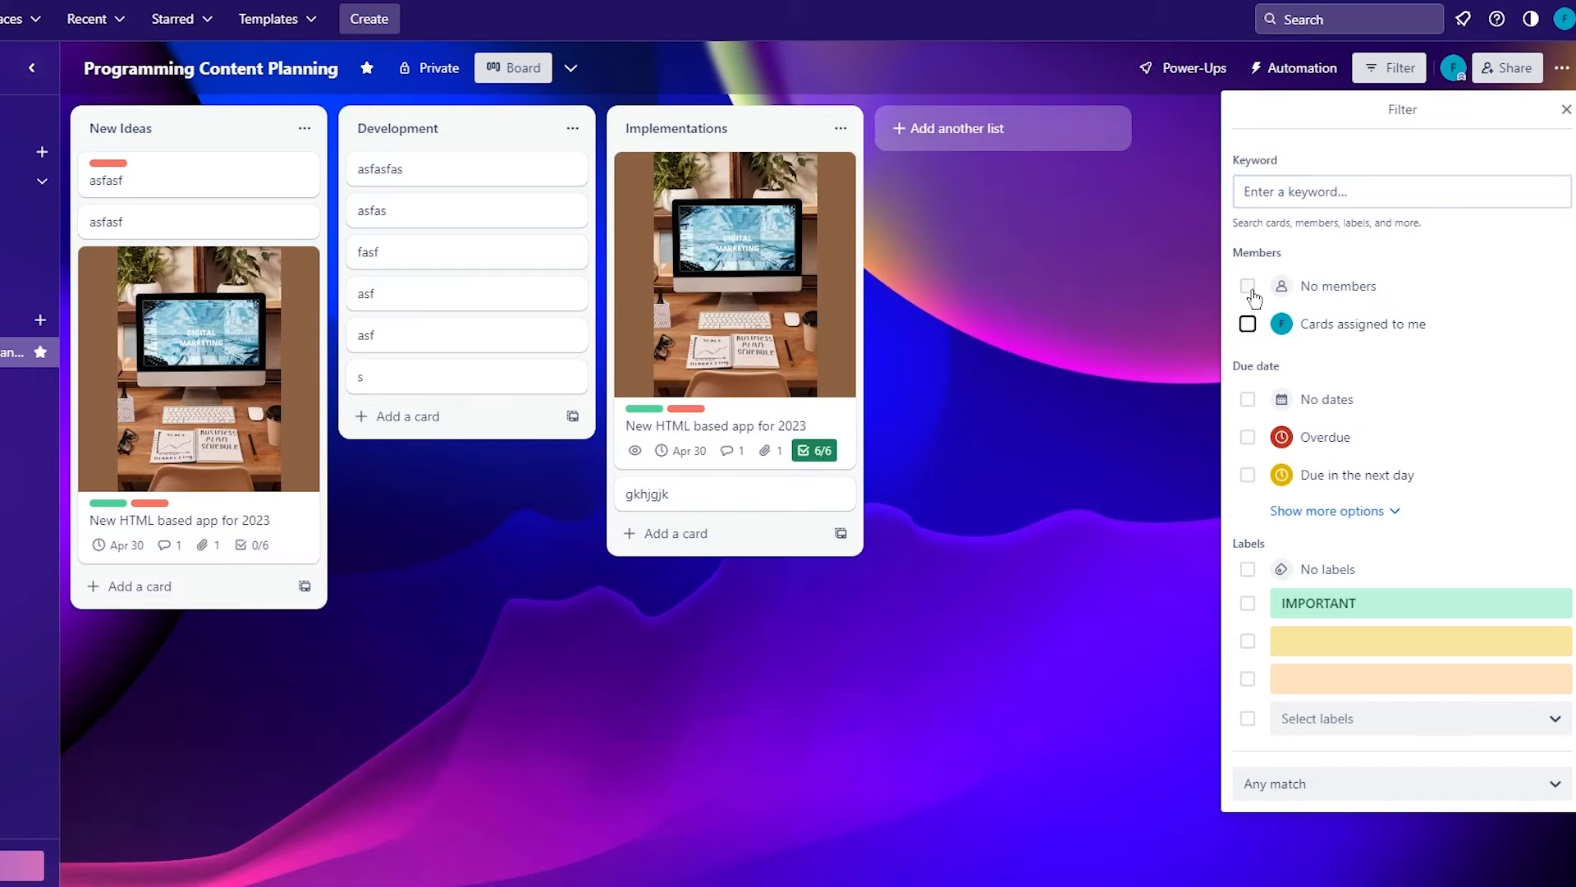
left_click(1249, 288)
left_click(1249, 287)
left_click(1247, 437)
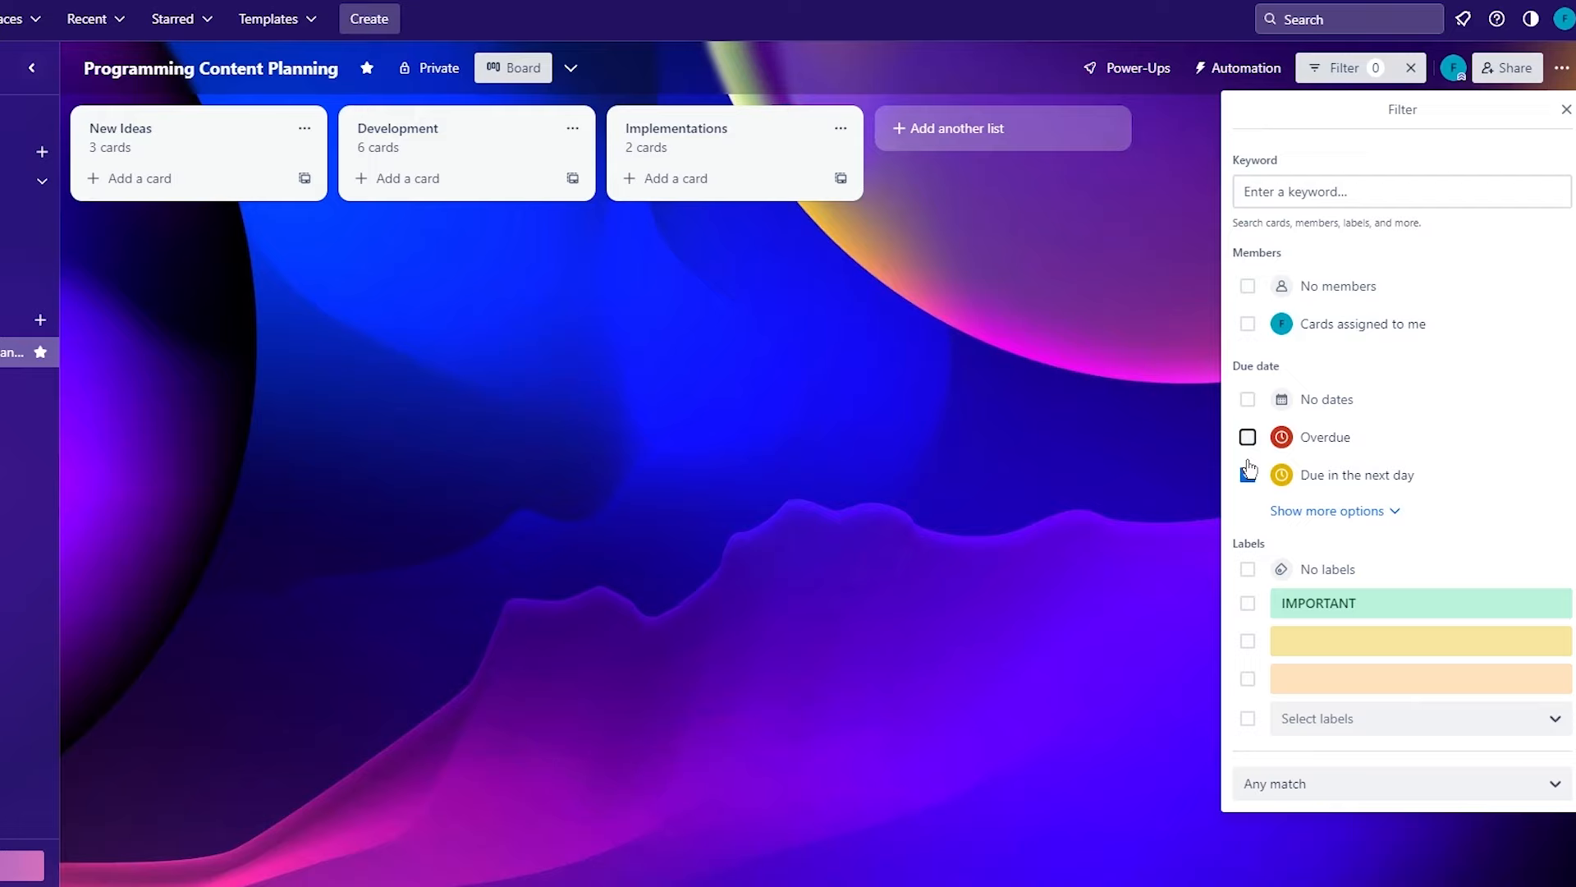
left_click(1247, 436)
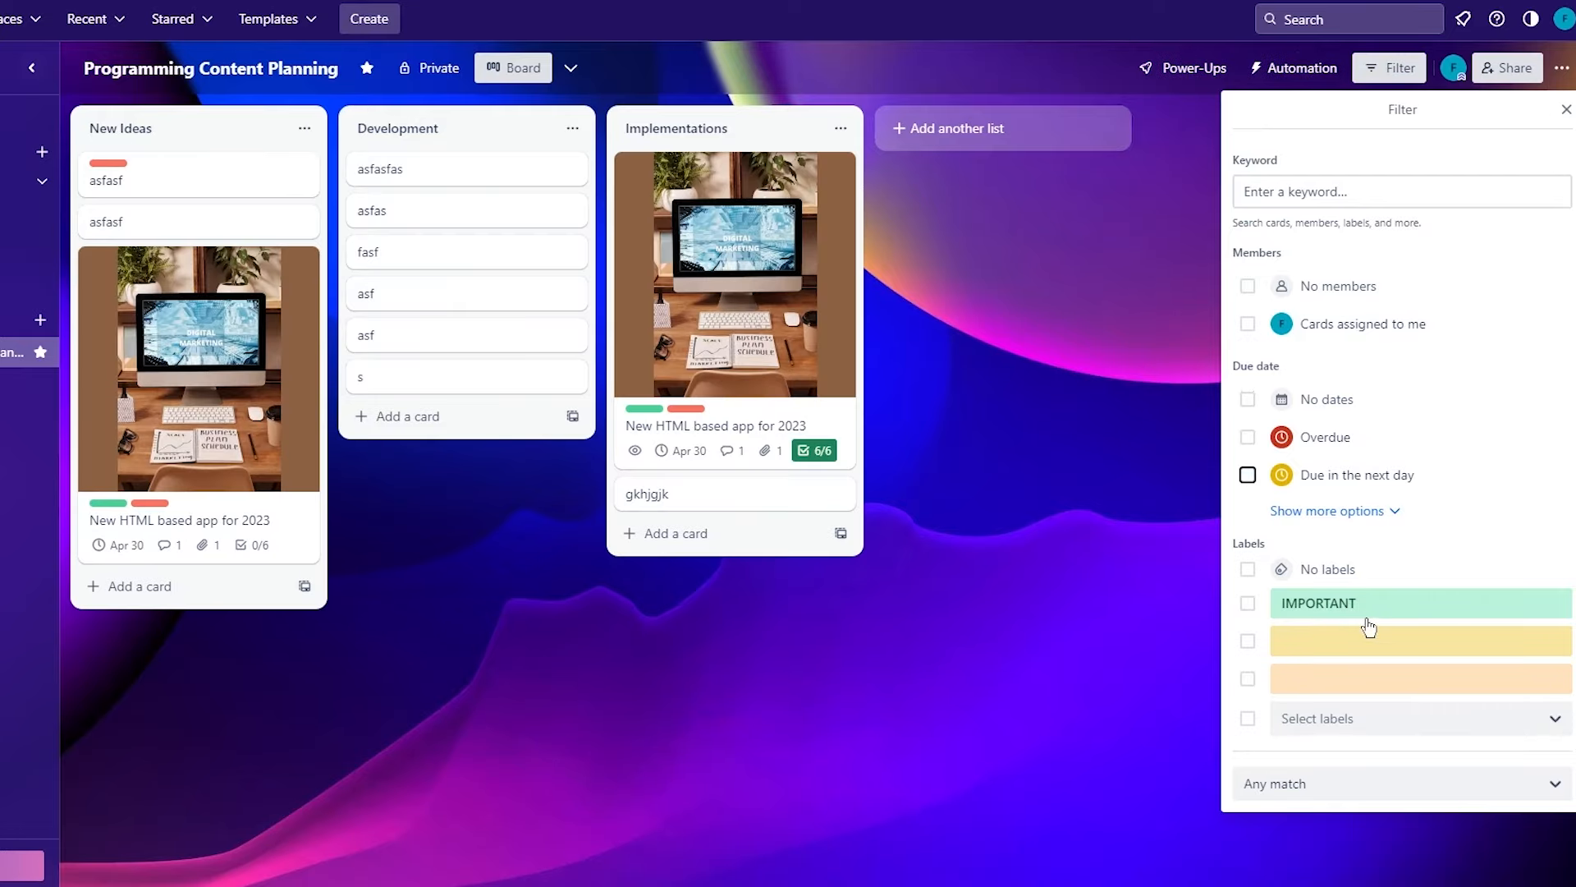
Step: Try Exact label match with Overdue, restore Any match, and close the filter panel
left_click(1365, 781)
left_click(1321, 742)
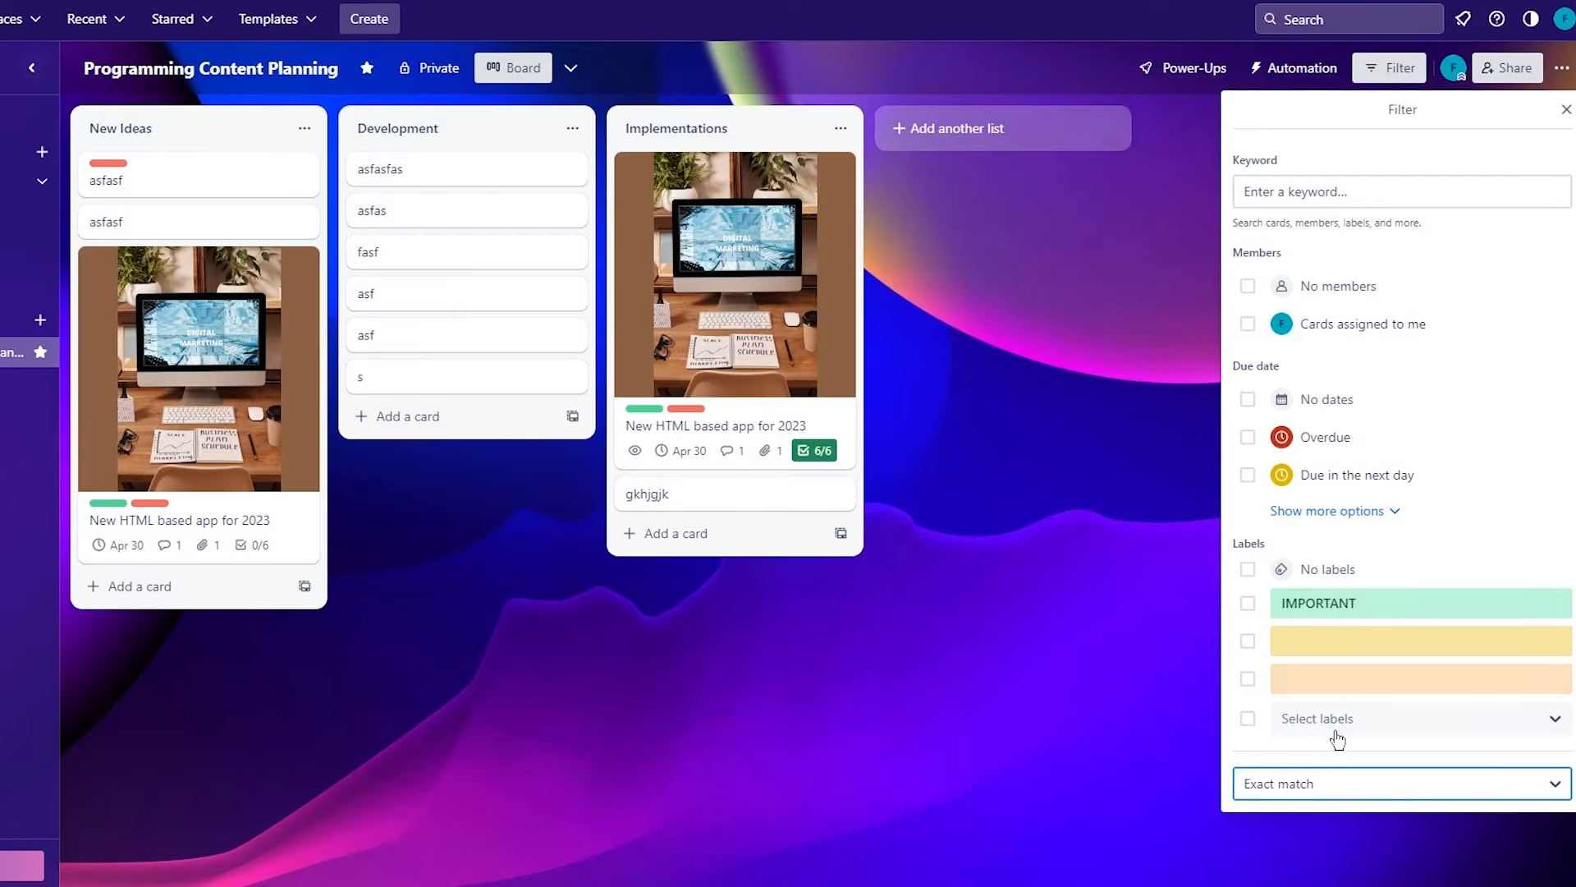
left_click(1247, 437)
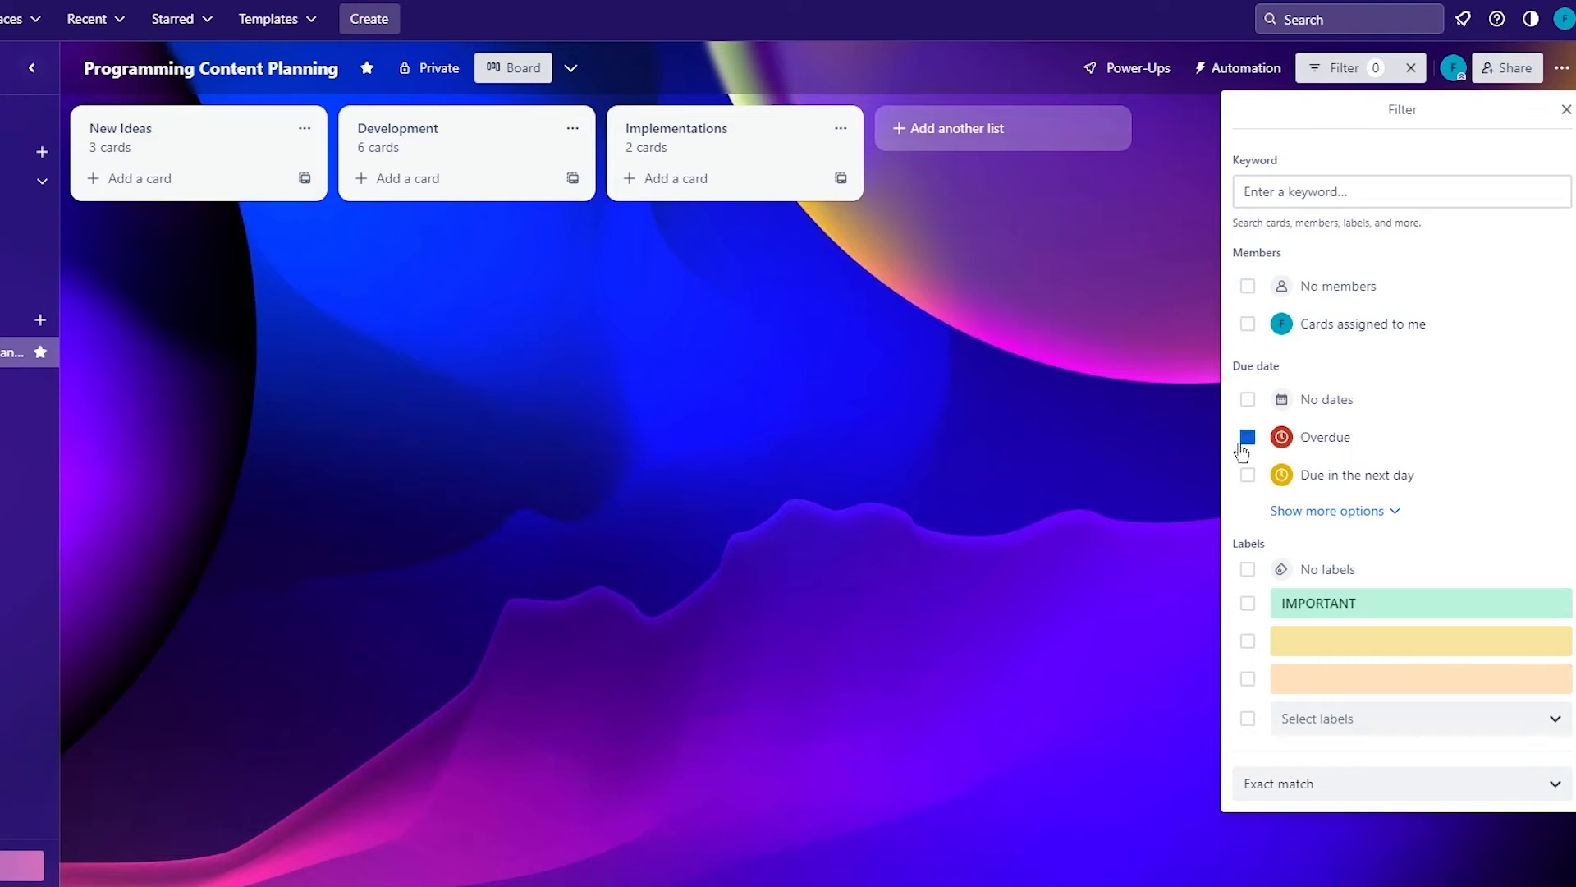
left_click(1247, 437)
left_click(1371, 780)
left_click(1319, 698)
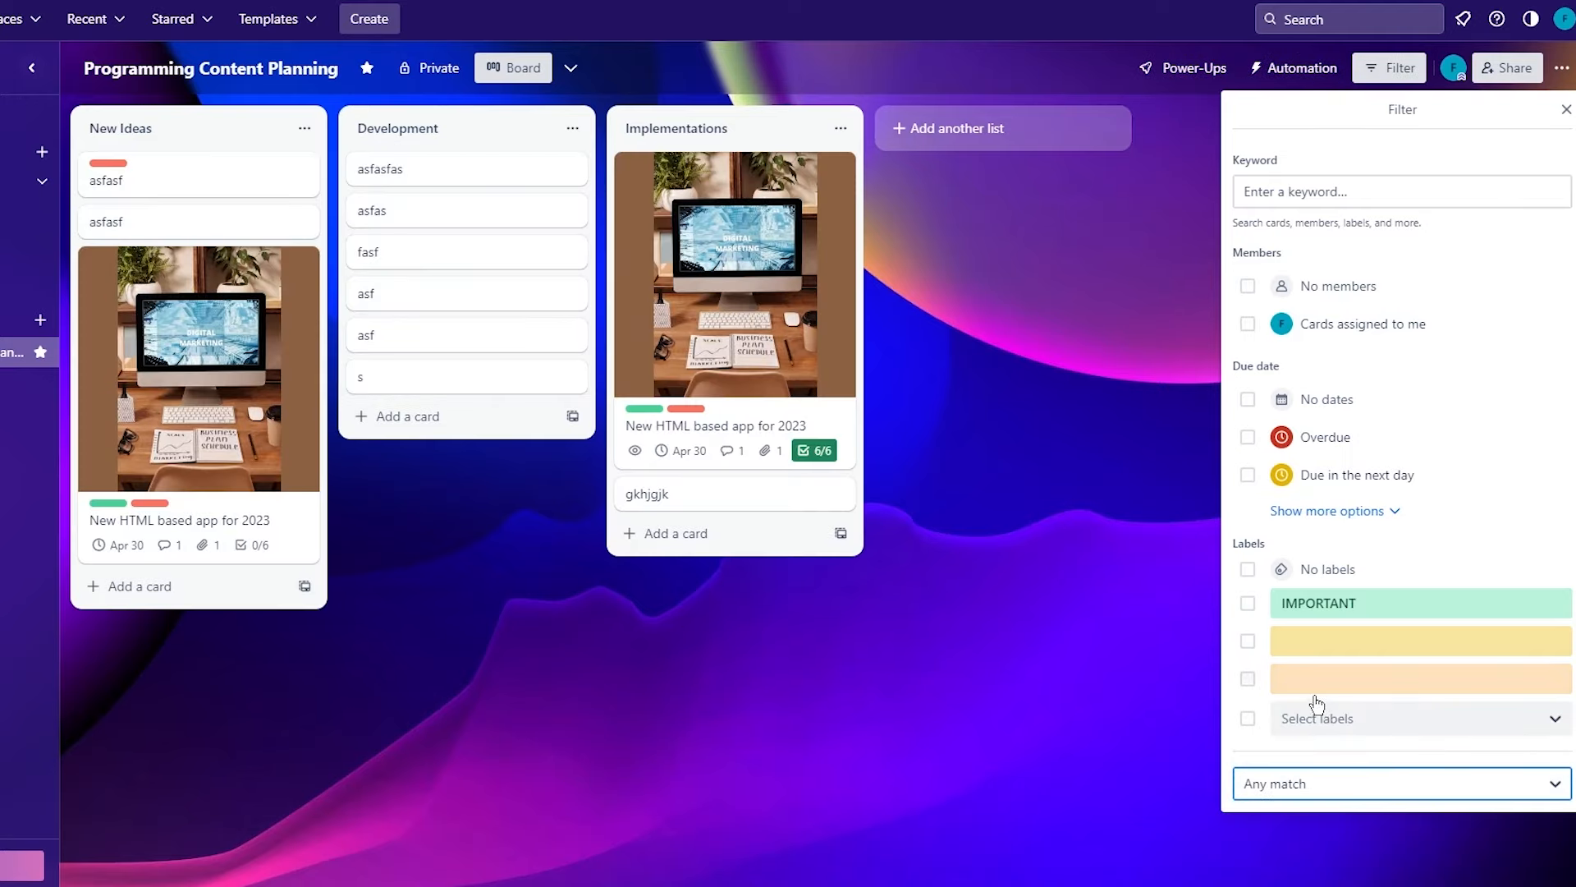
left_click(1172, 591)
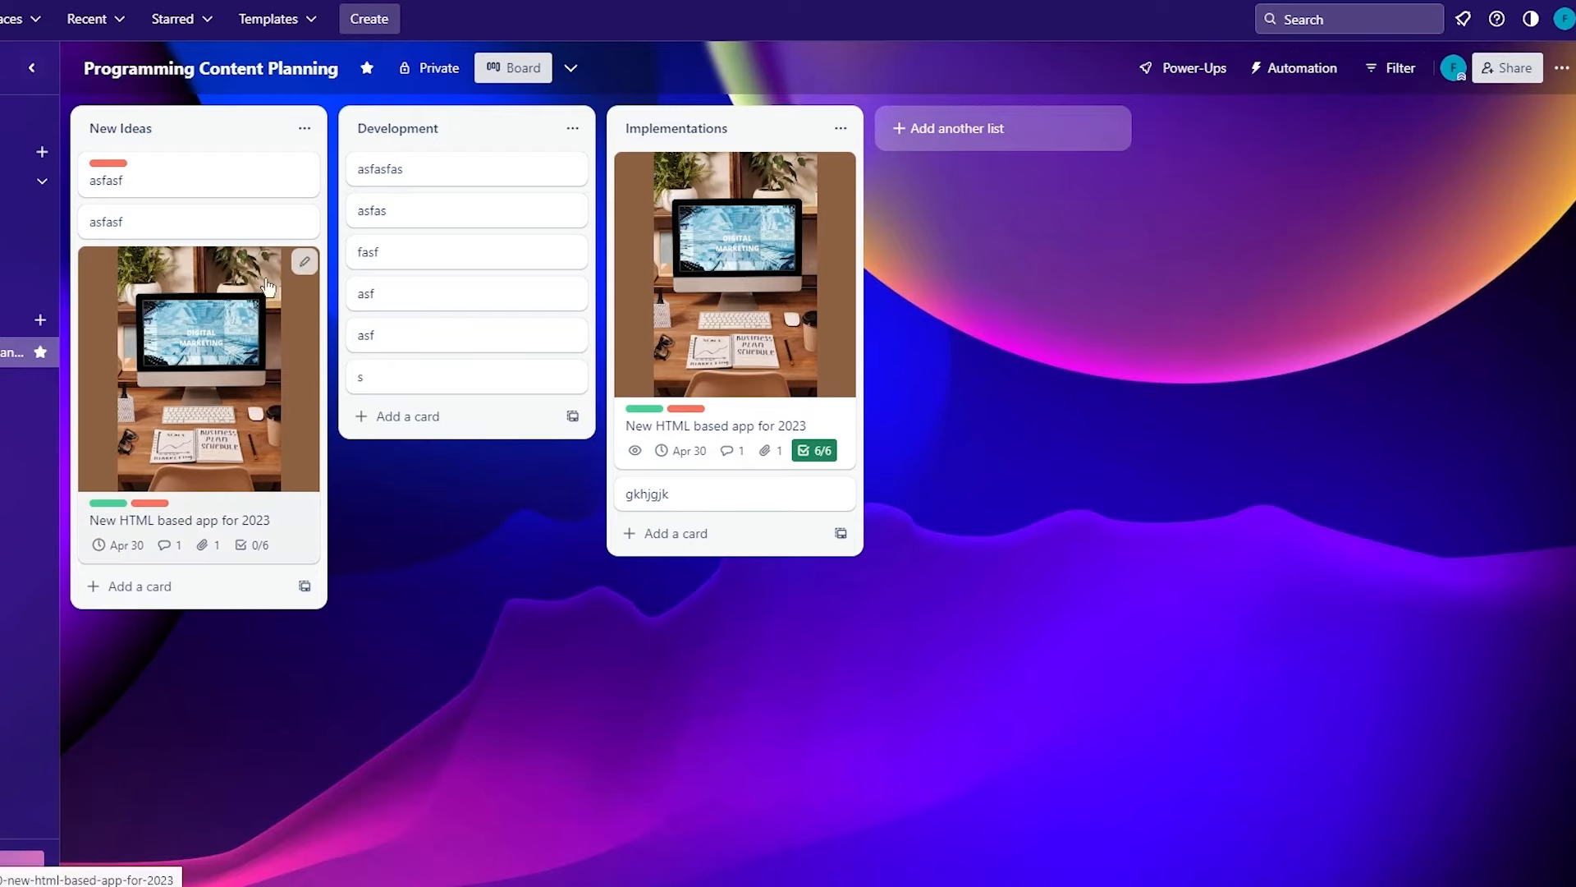
Step: Leave the board title unchanged and go to the workspace's boards overview
left_click(279, 64)
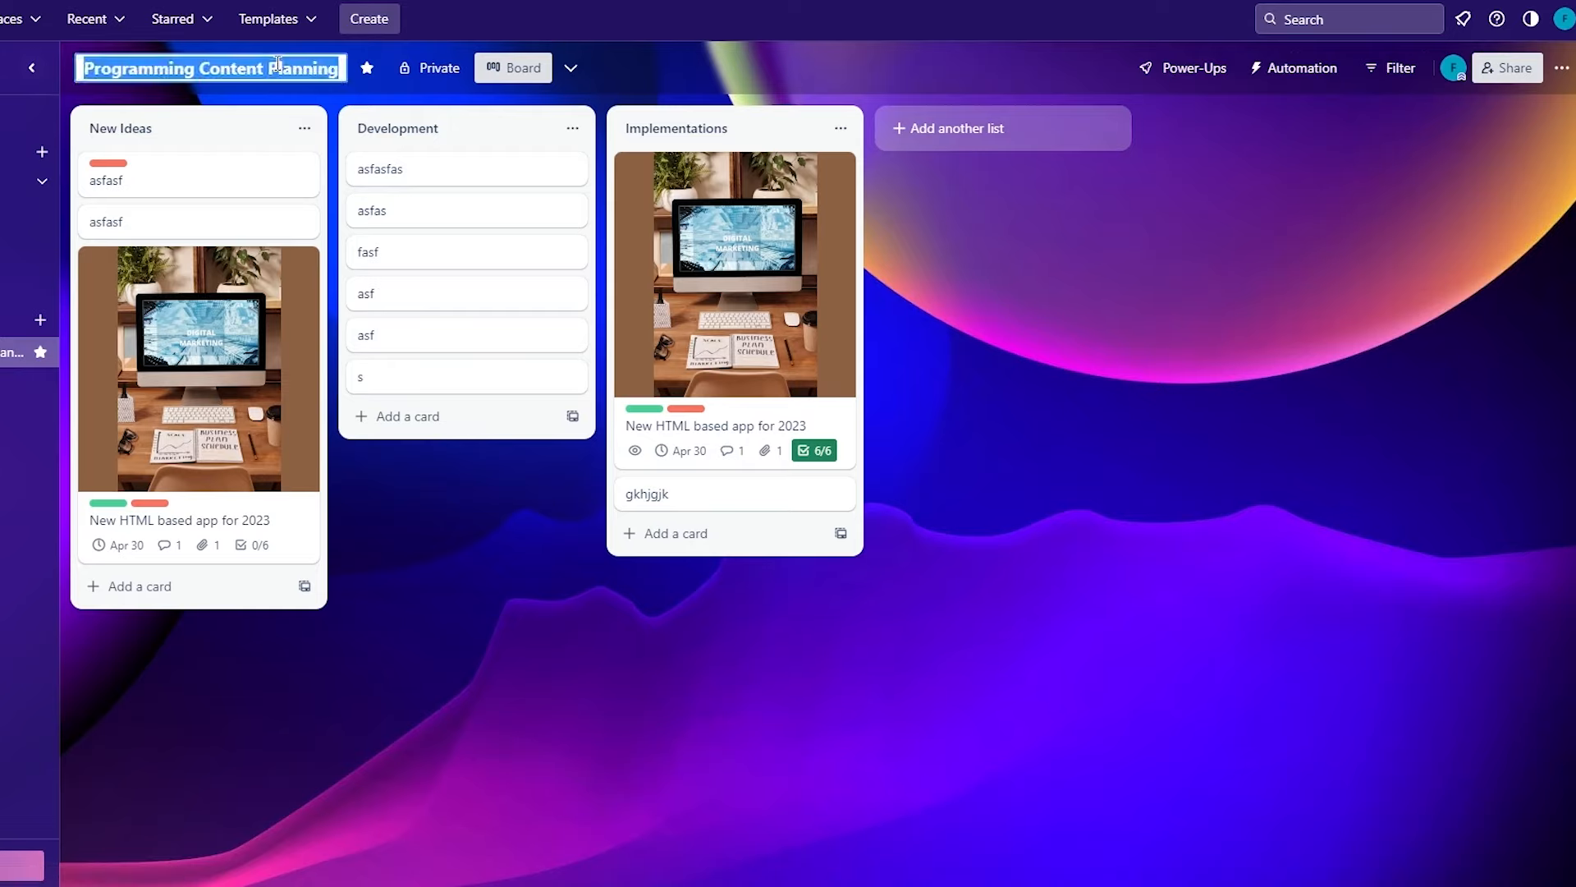
left_click(1323, 445)
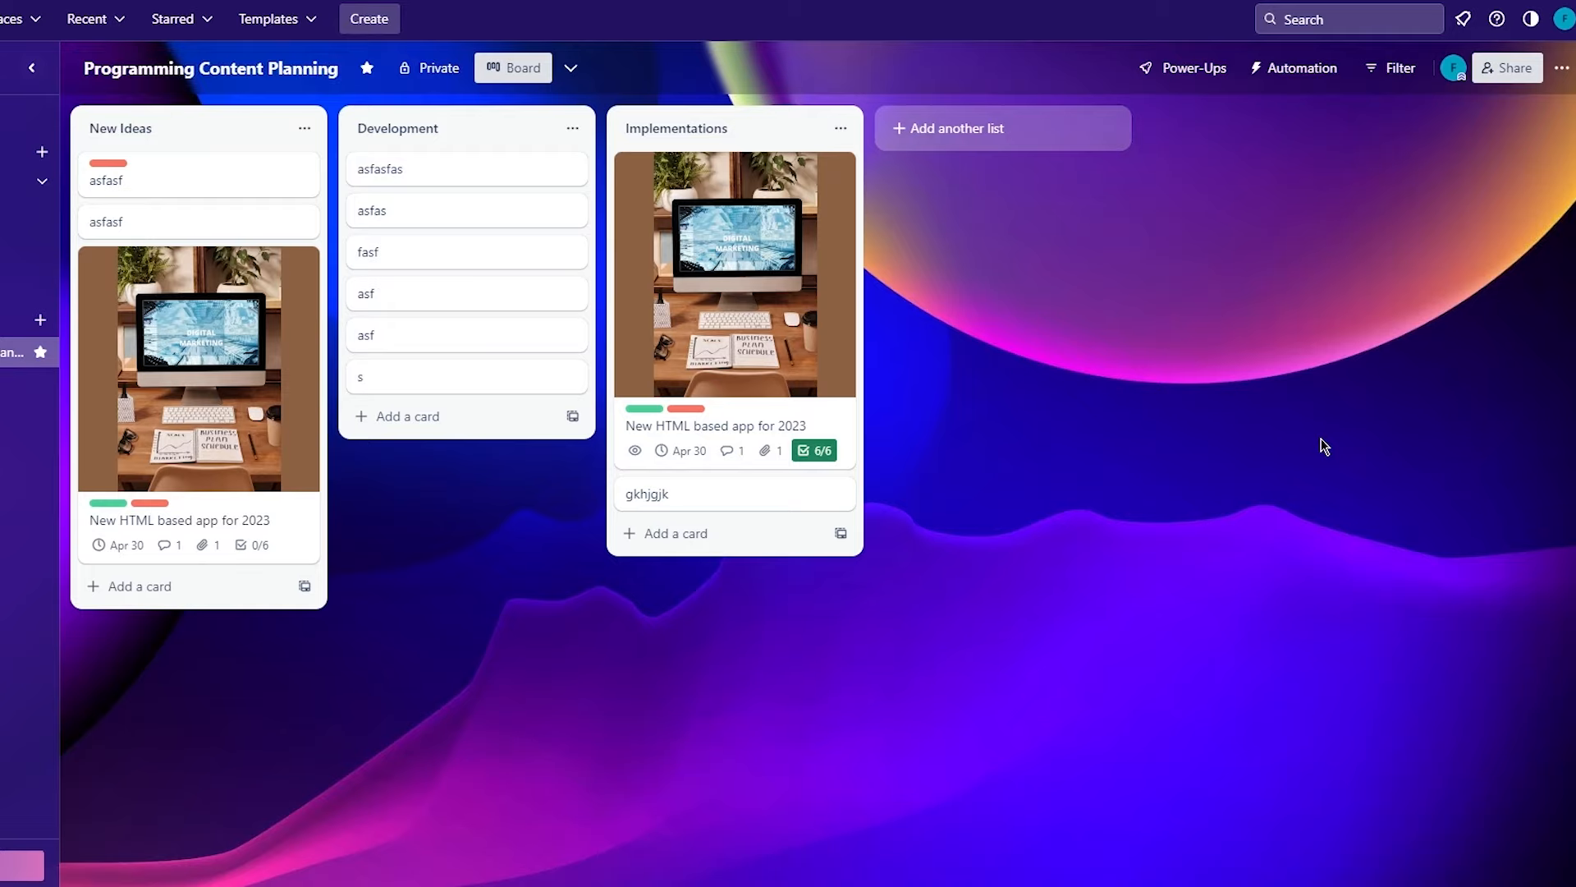
left_click(20, 19)
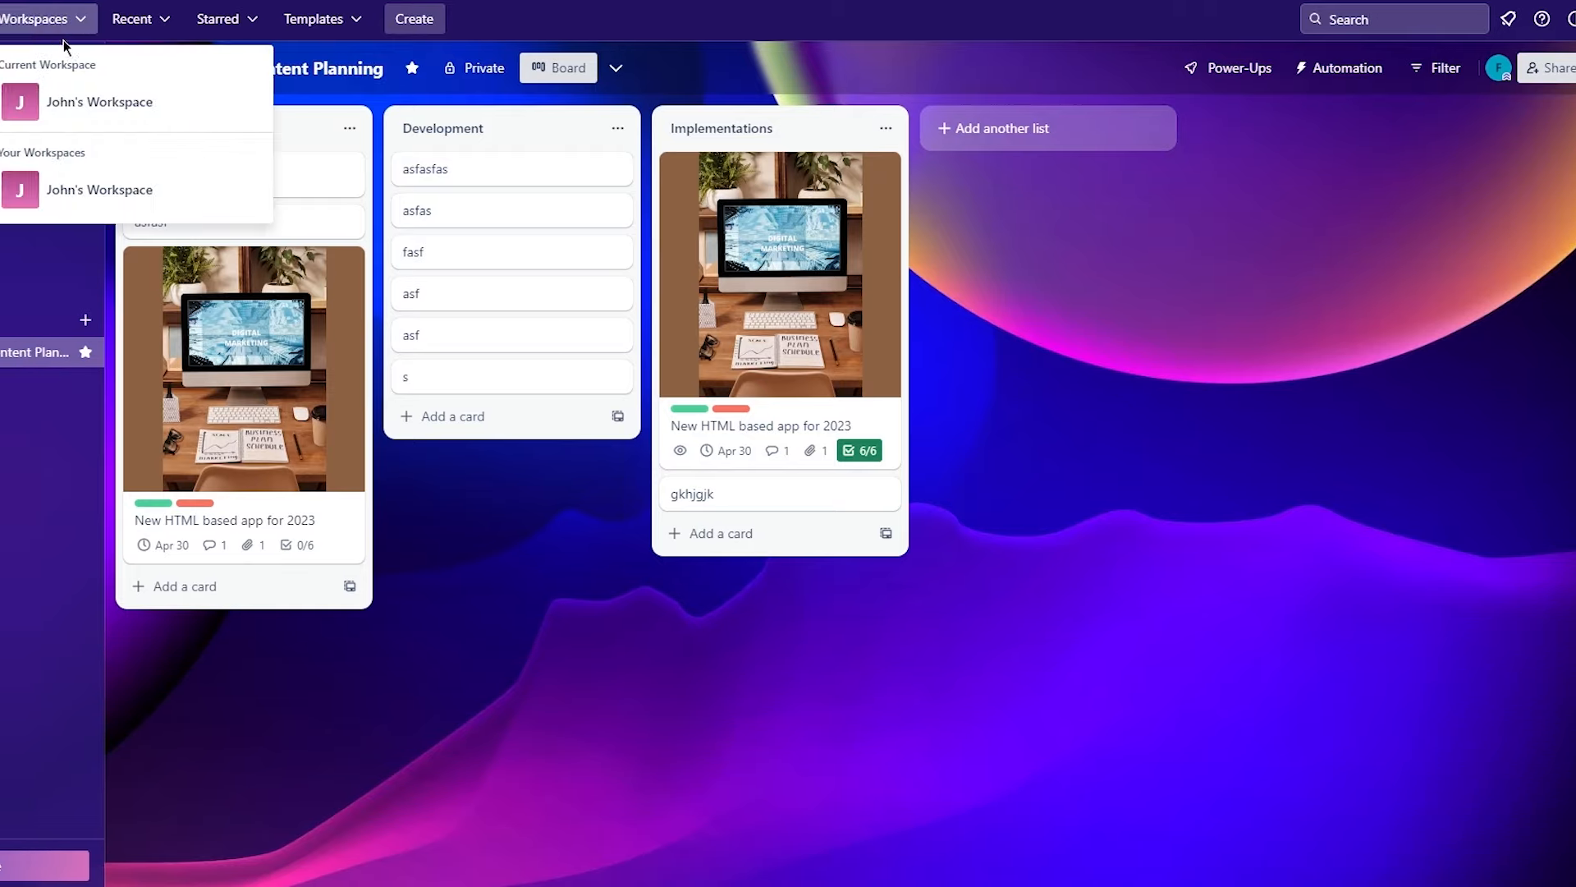
left_click(1351, 501)
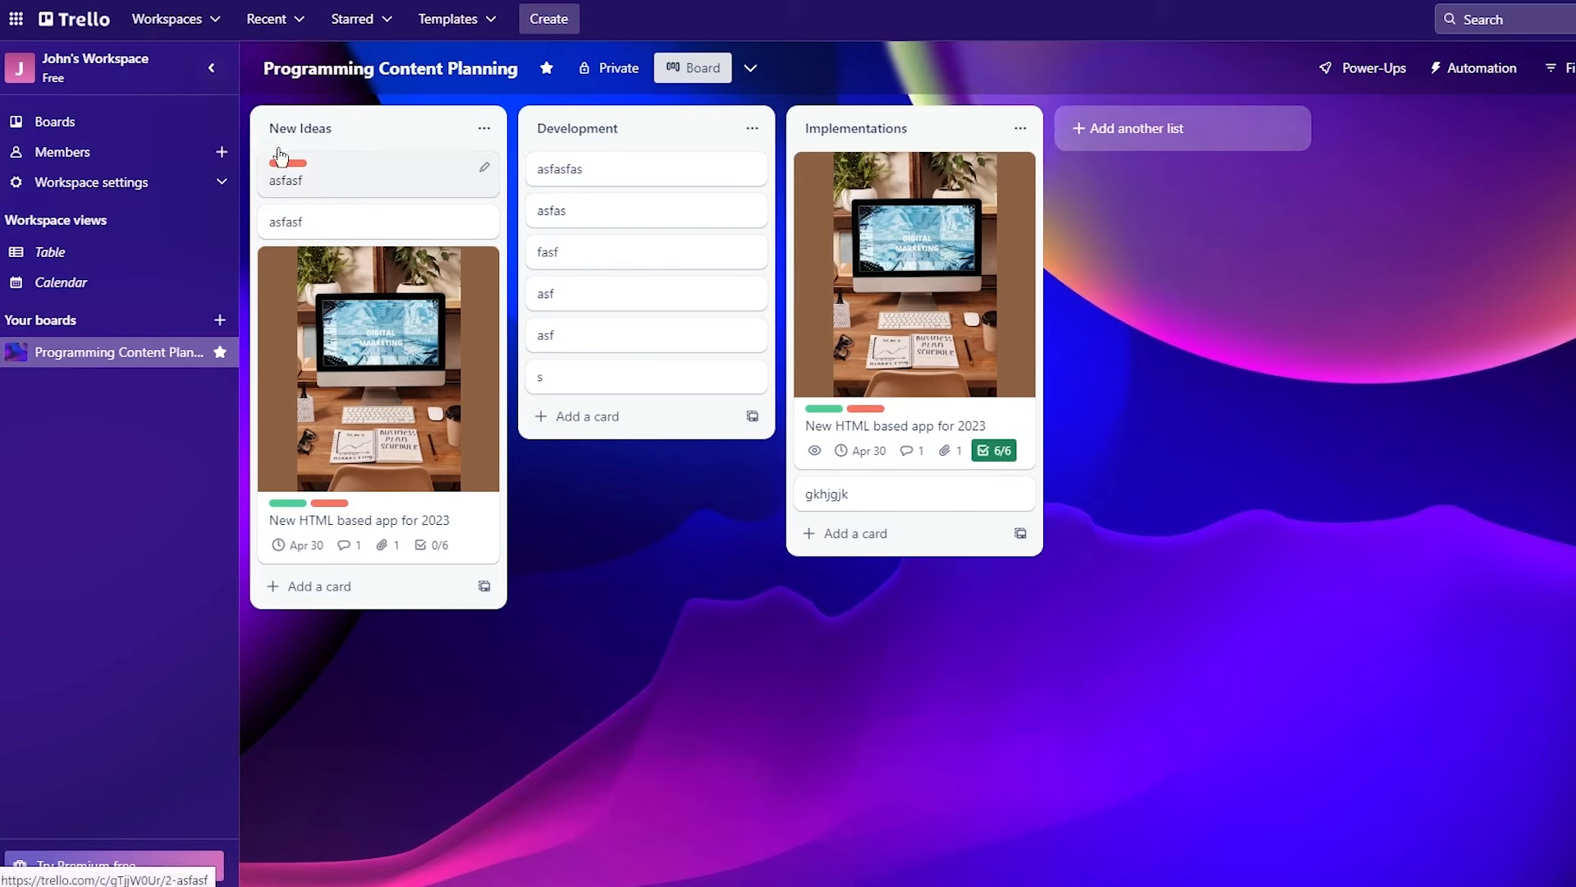
left_click(169, 130)
left_click(497, 557)
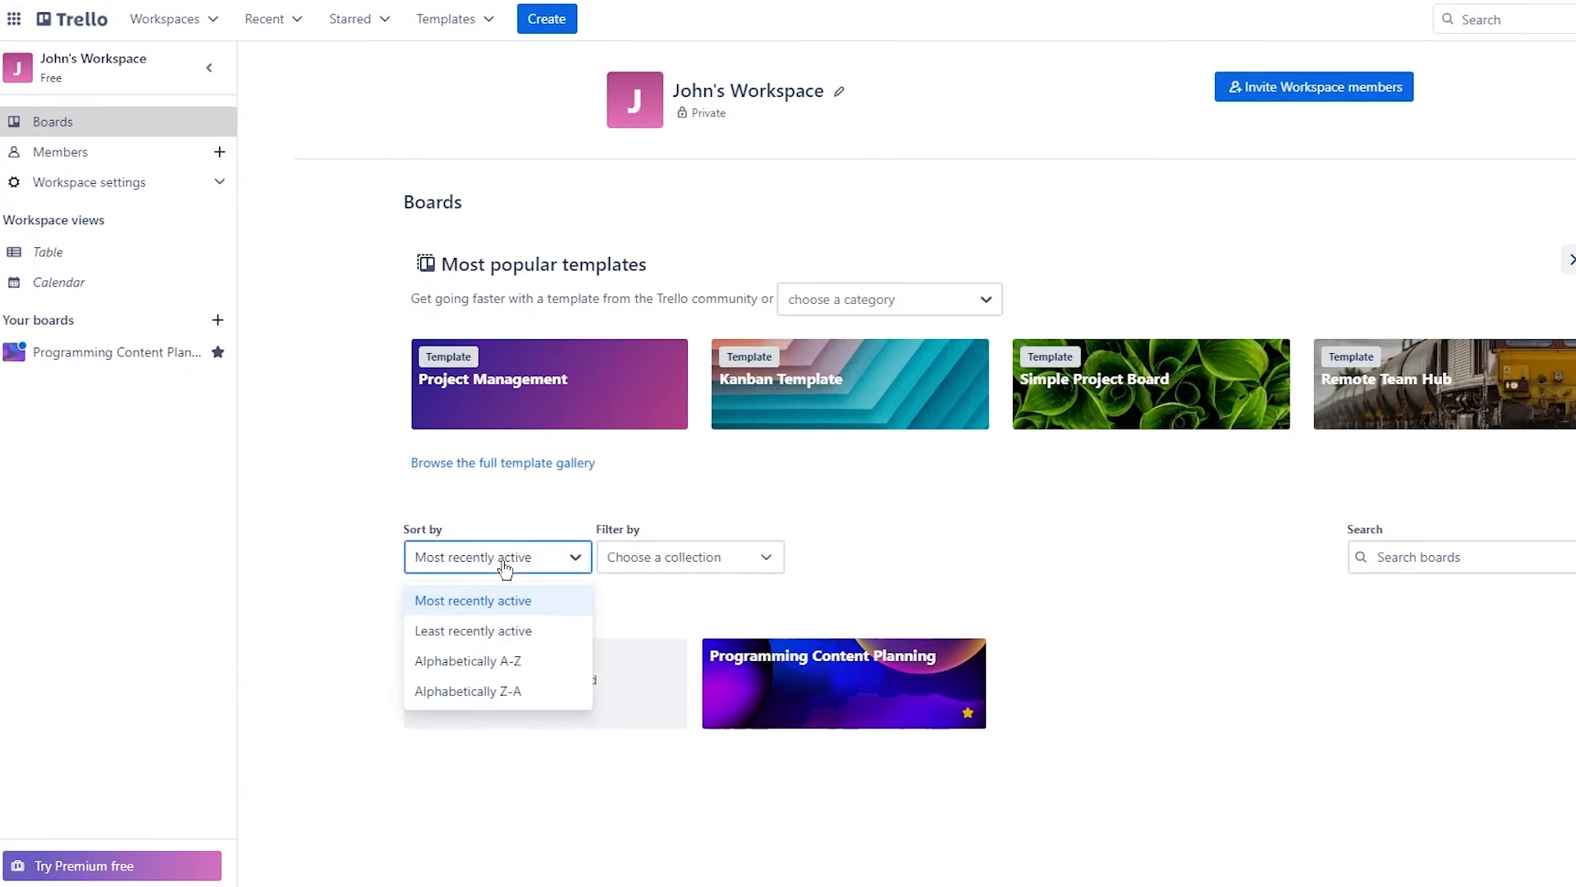
left_click(588, 509)
Step: Create a board titled 'my goals' with the mountain-lake photo background
left_click(580, 688)
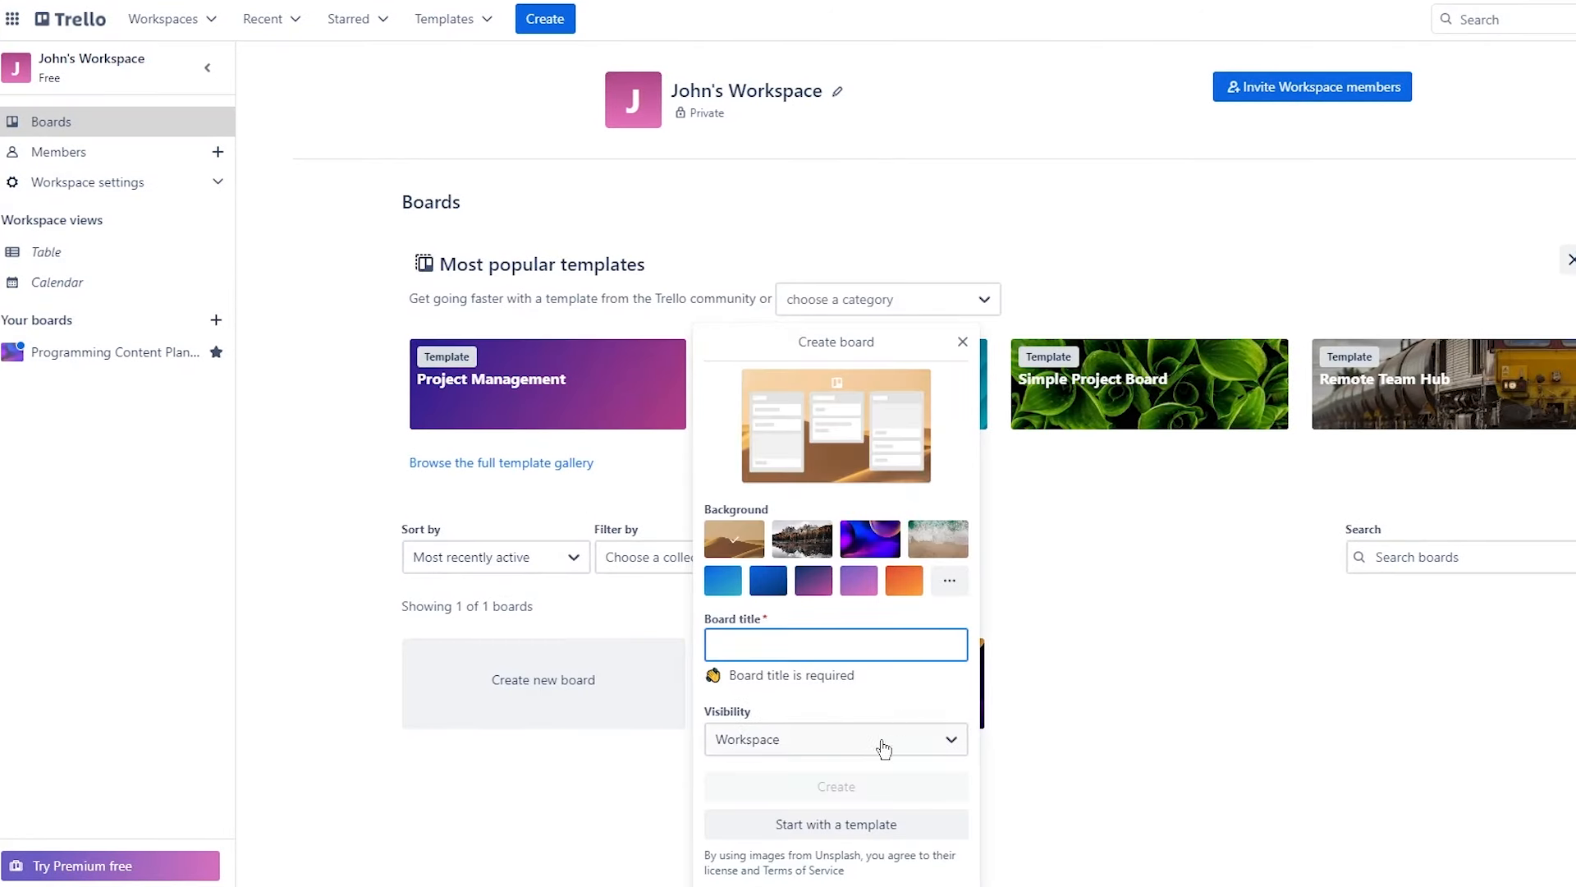
left_click(802, 539)
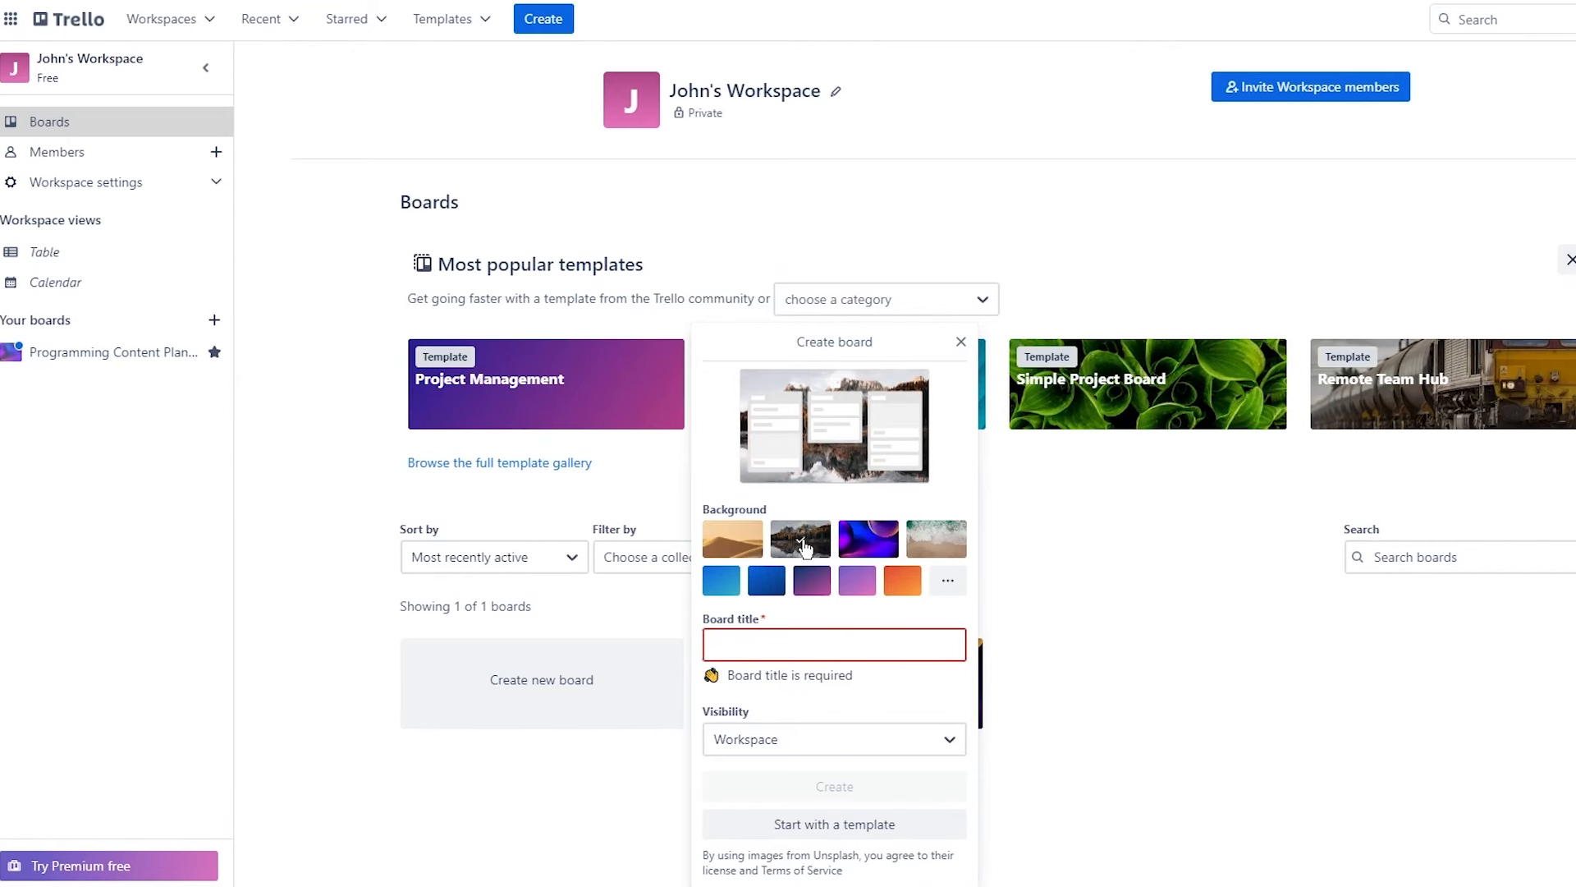
left_click(826, 634)
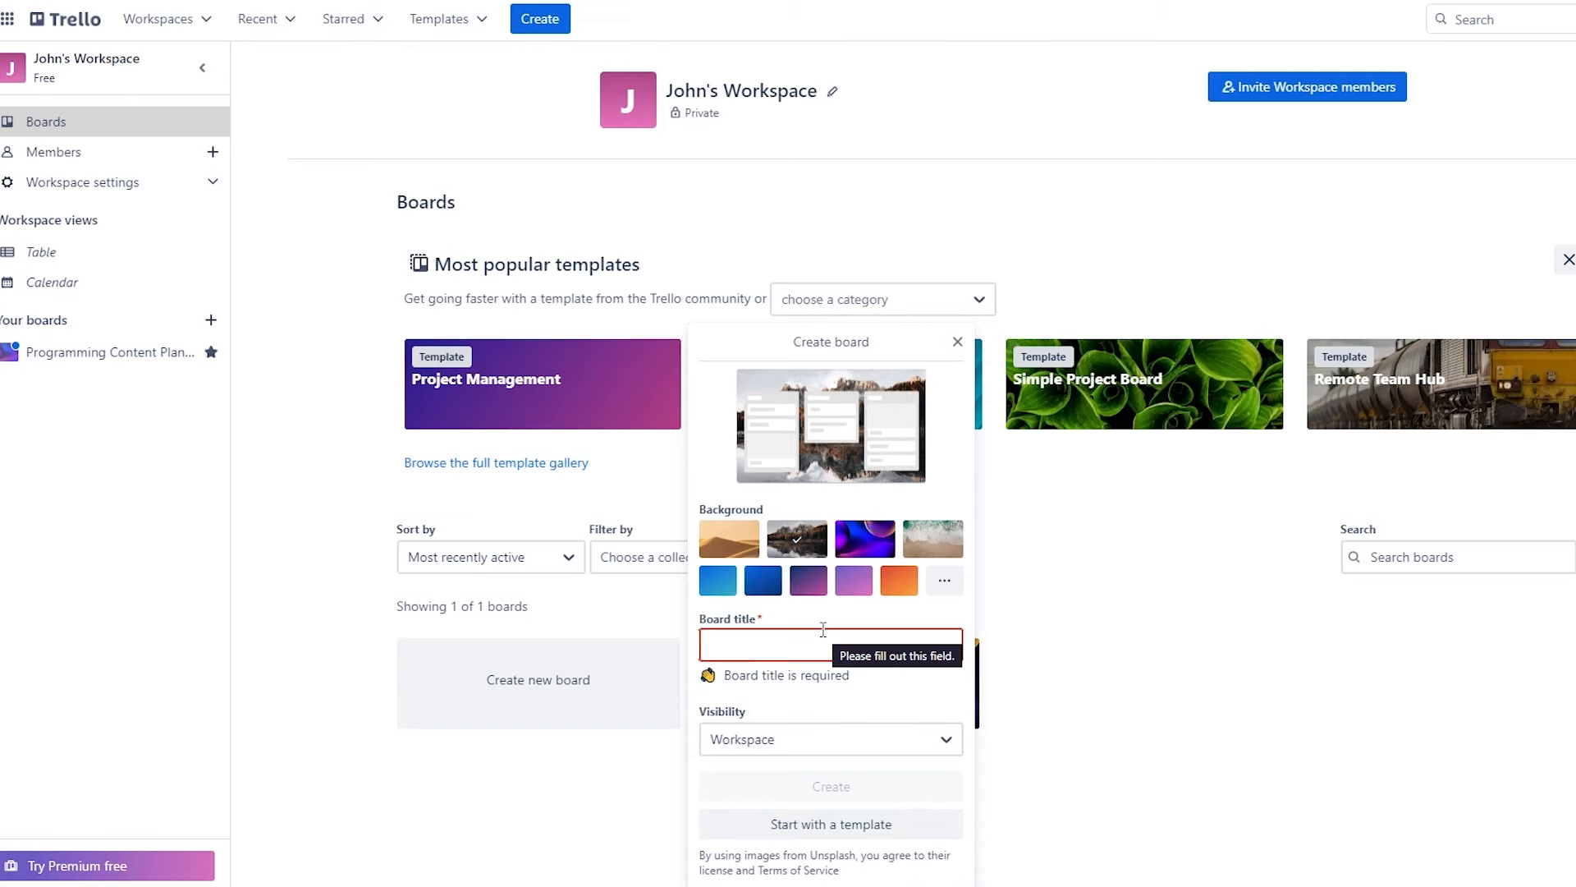
type("my g")
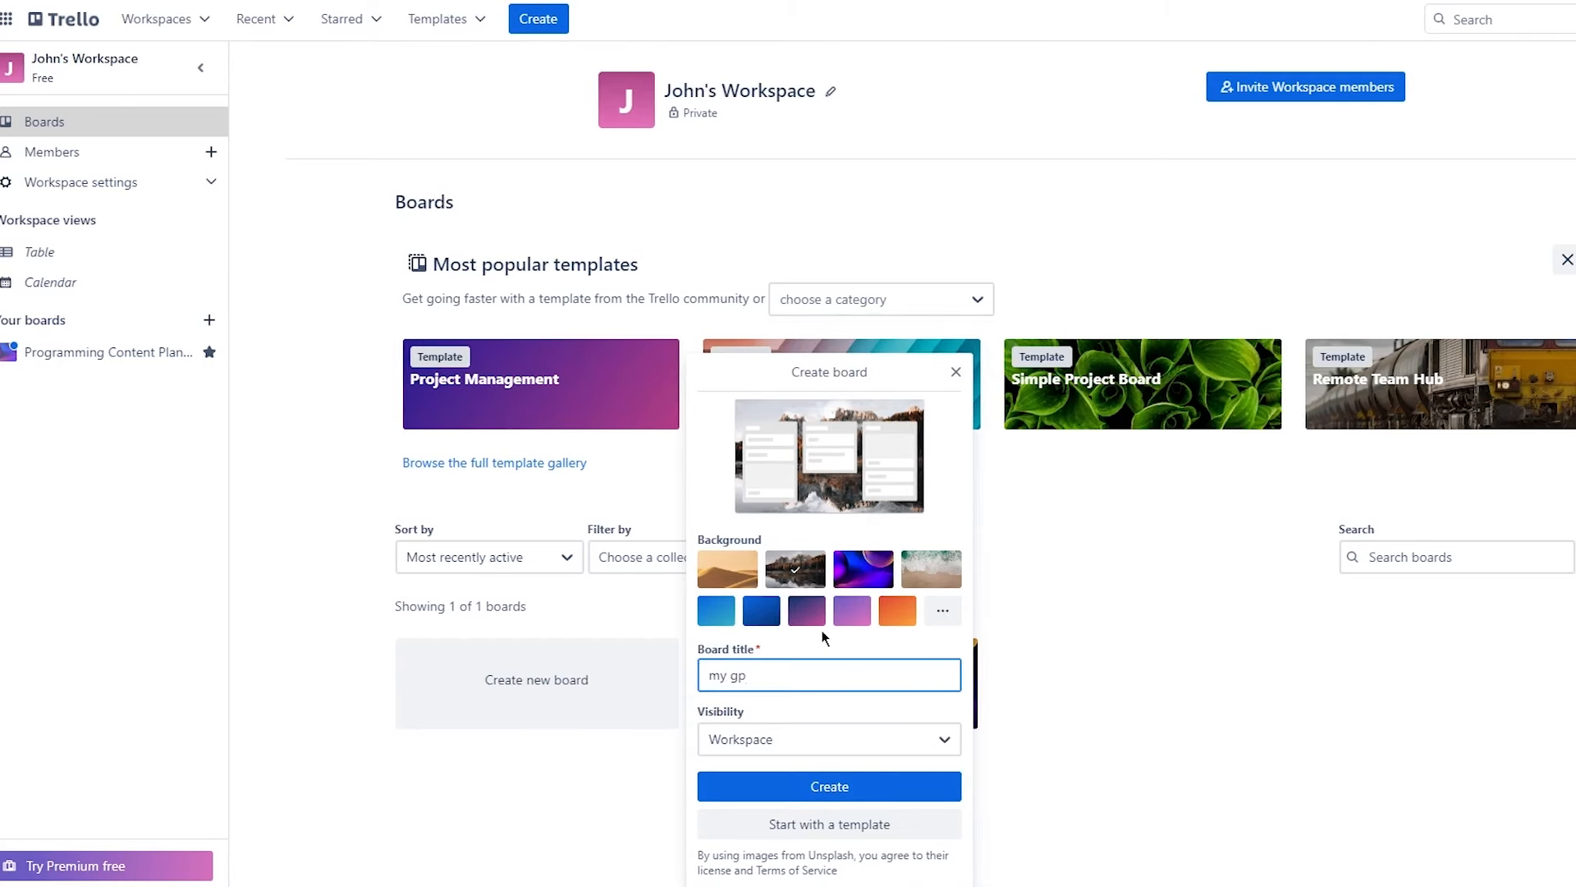
type("oals")
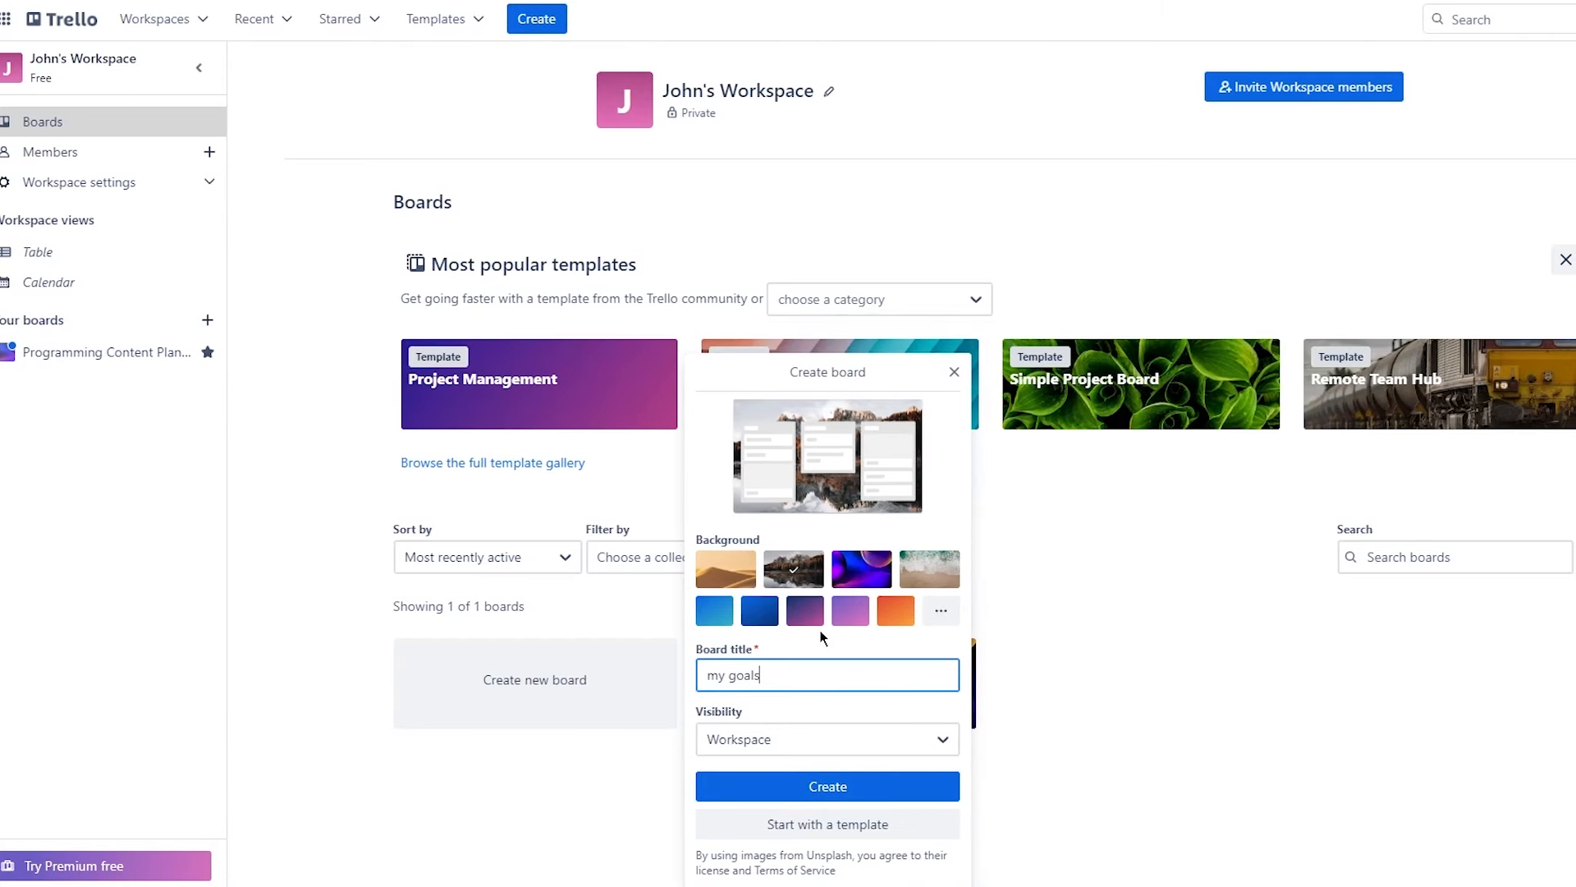
left_click(935, 775)
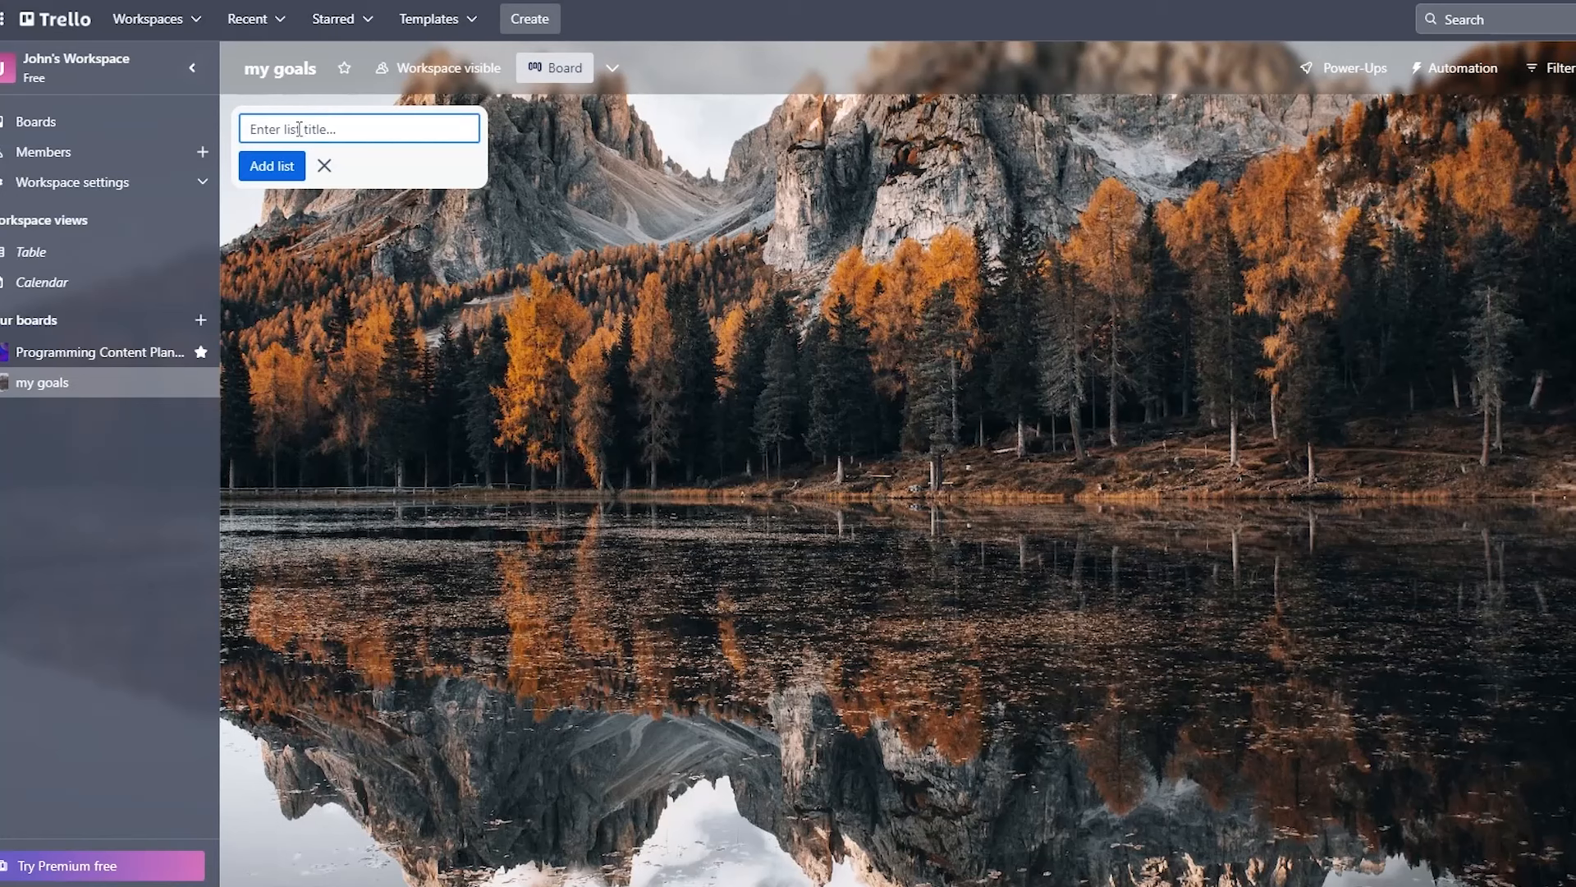
Step: Add lists 'starting goals', 'secondary goals', 'middle goals' and 'ending goals', then close the list form
type("fir")
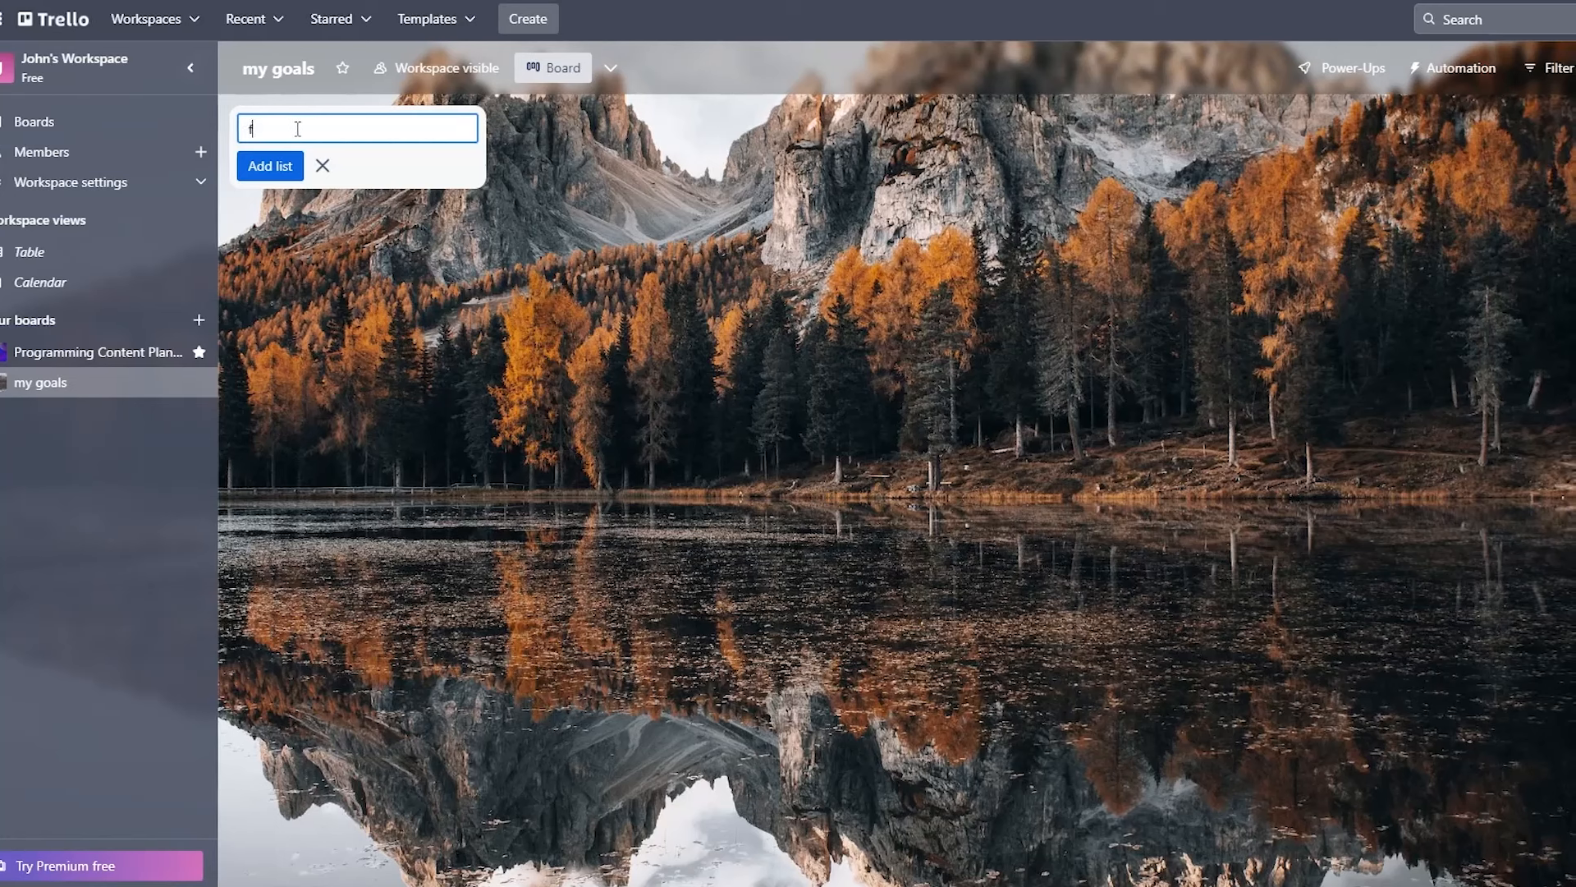
type("st goal")
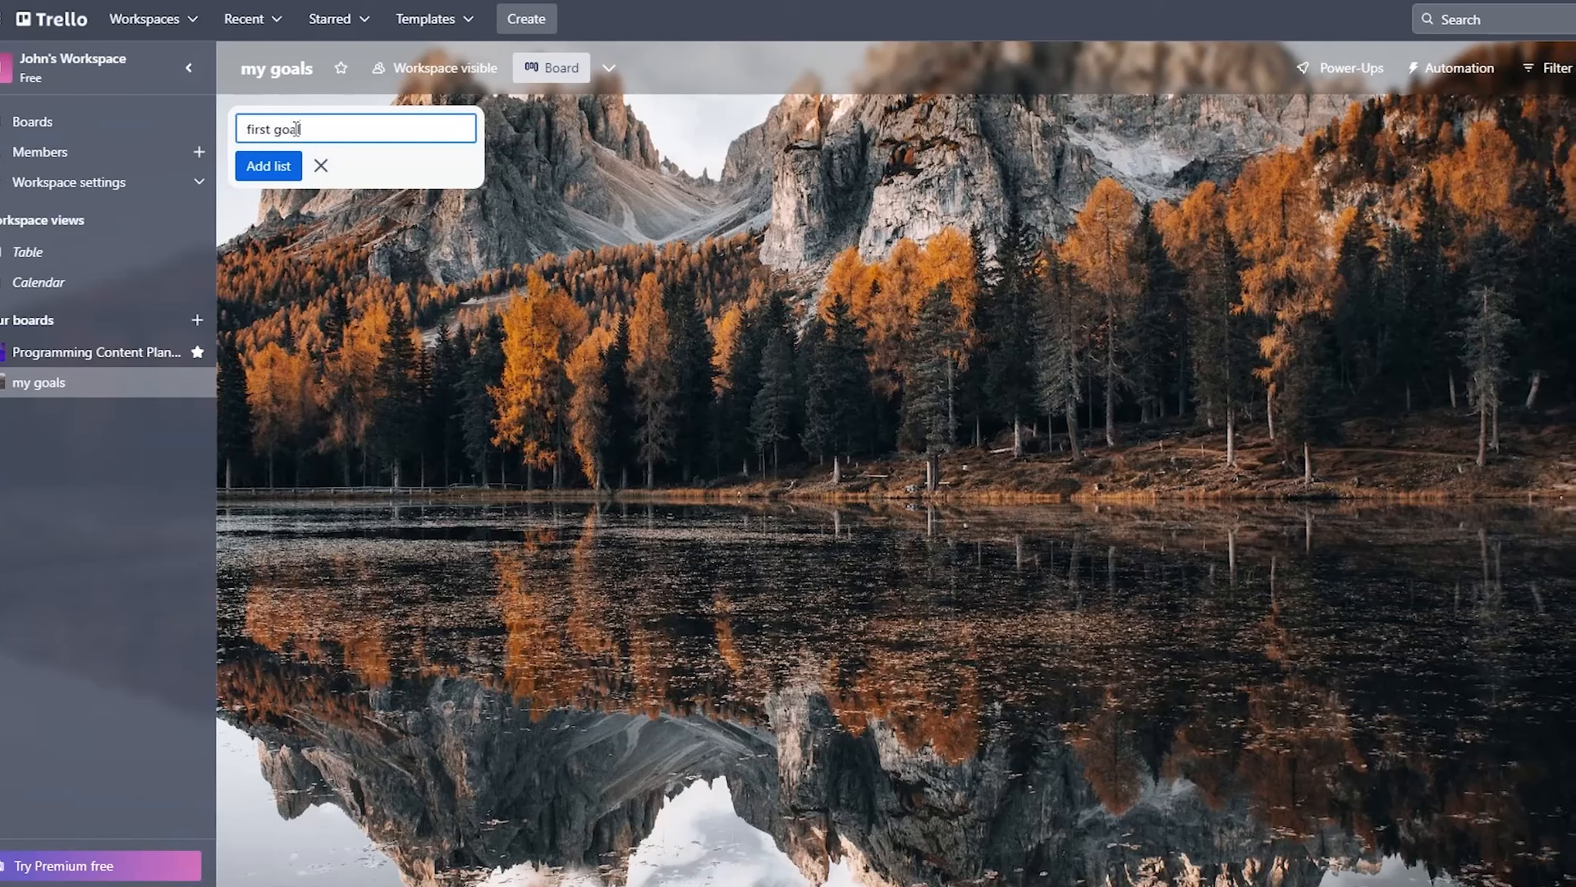
key("BackSpace")
key("BackSpace")
key("BackSpace")
key("BackSpace")
key("BackSpace")
key("BackSpace")
key("BackSpace")
key("BackSpace")
key("BackSpace")
type("sta")
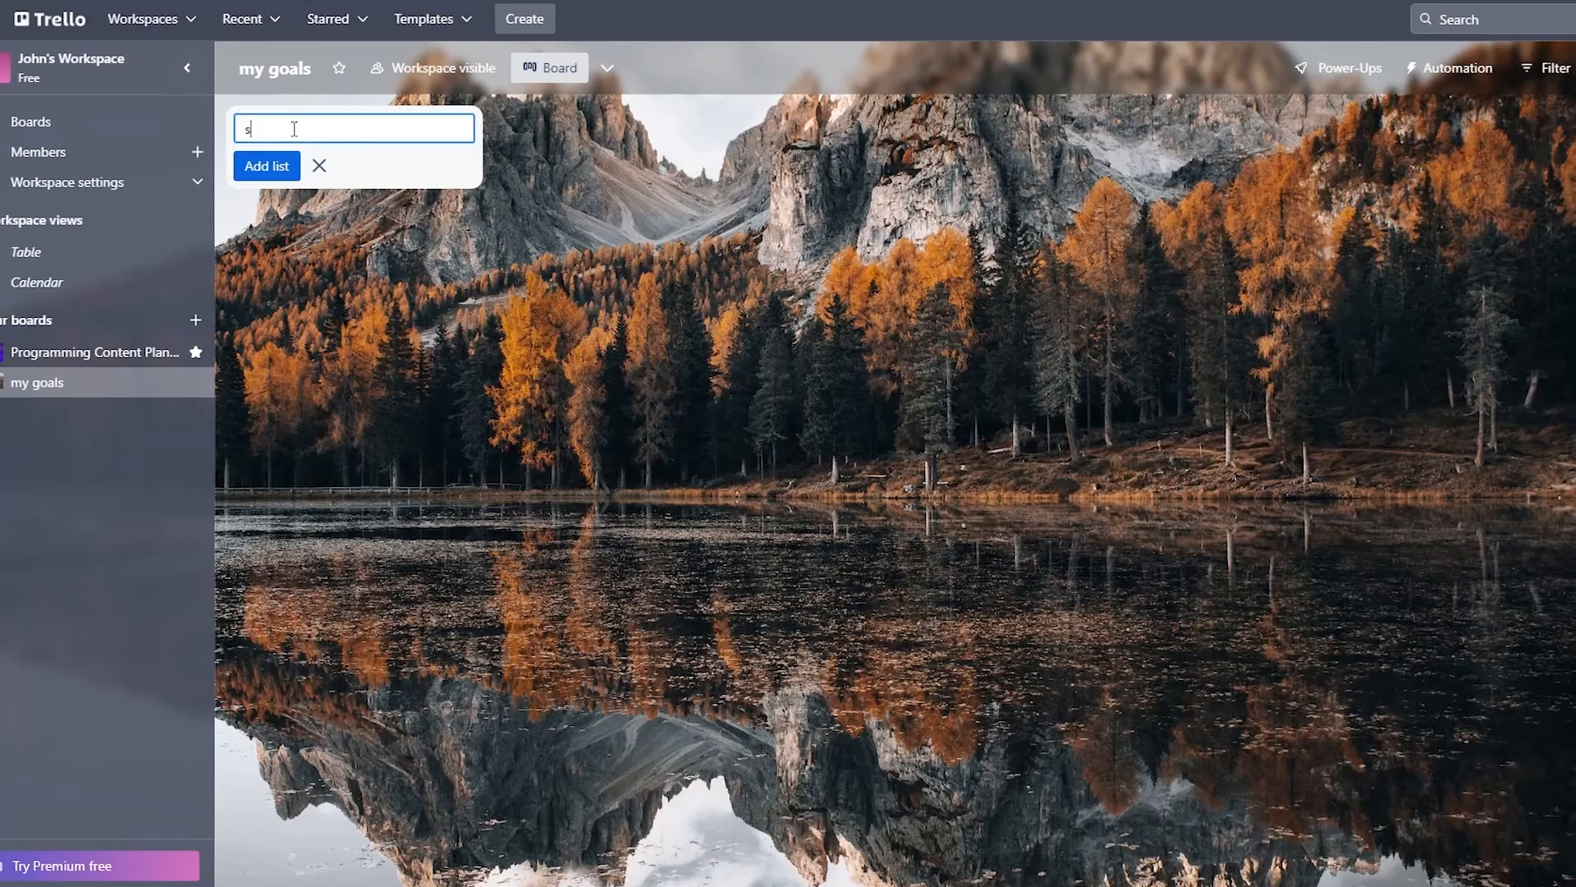
type("rting g")
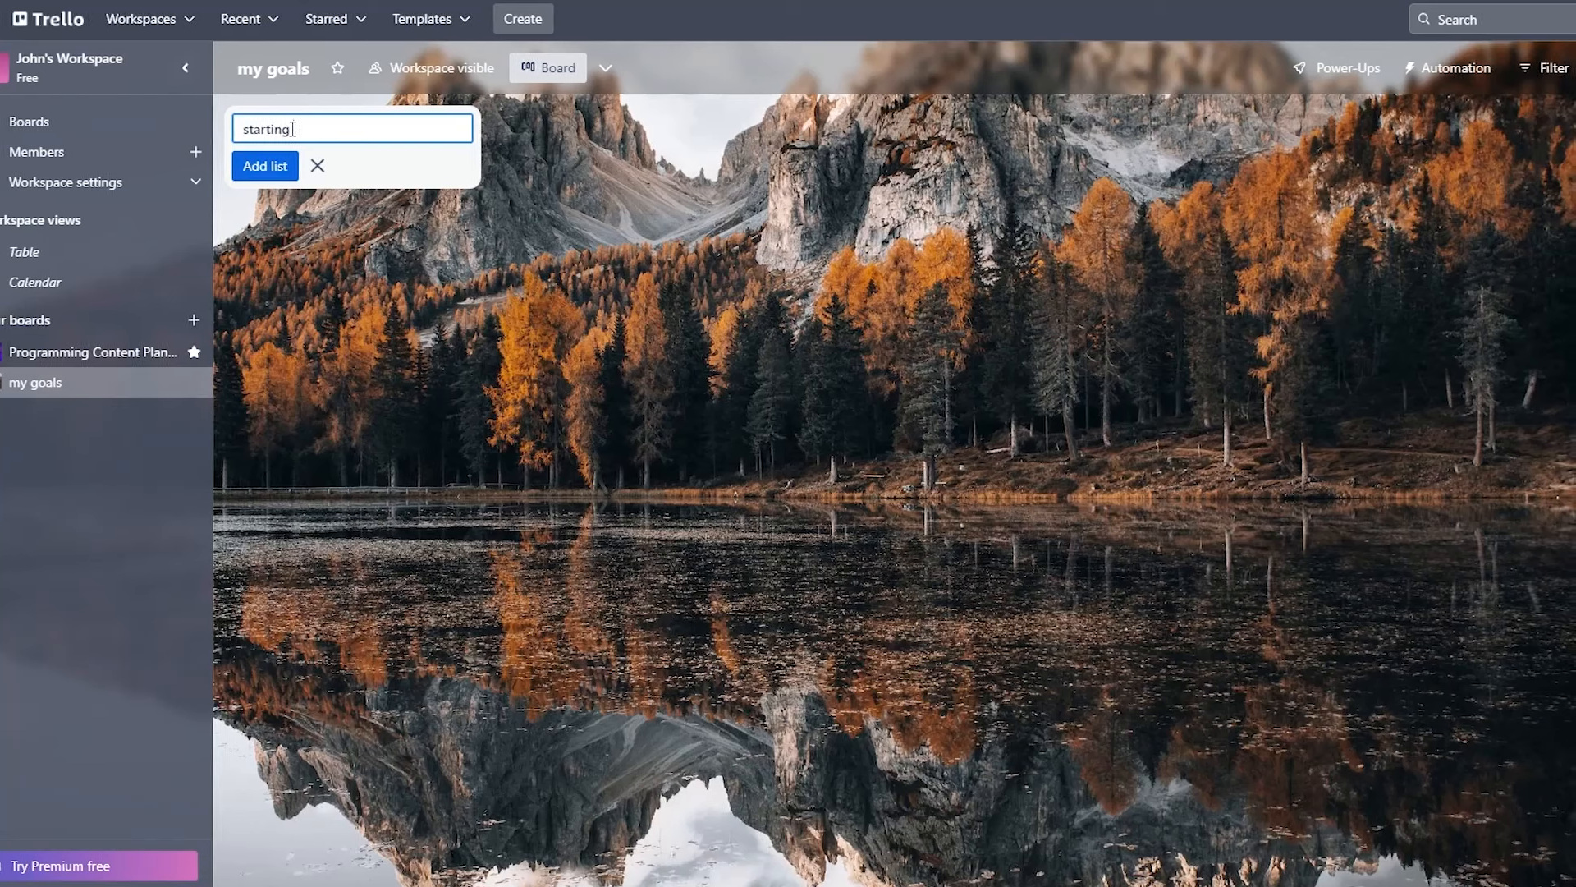
type("oals")
key("Return")
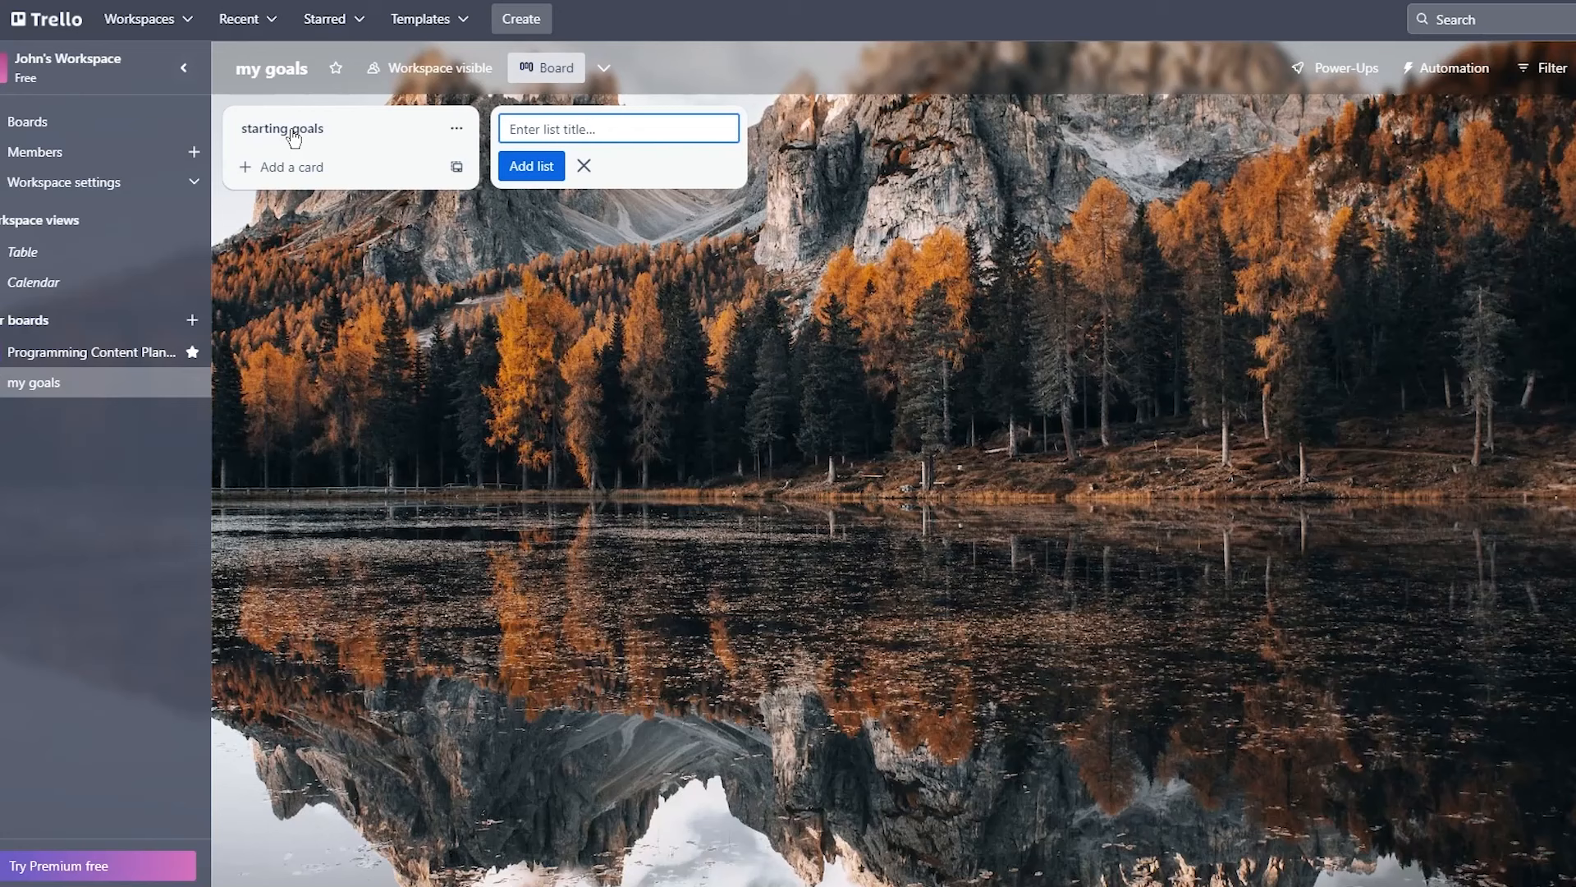
type("sec")
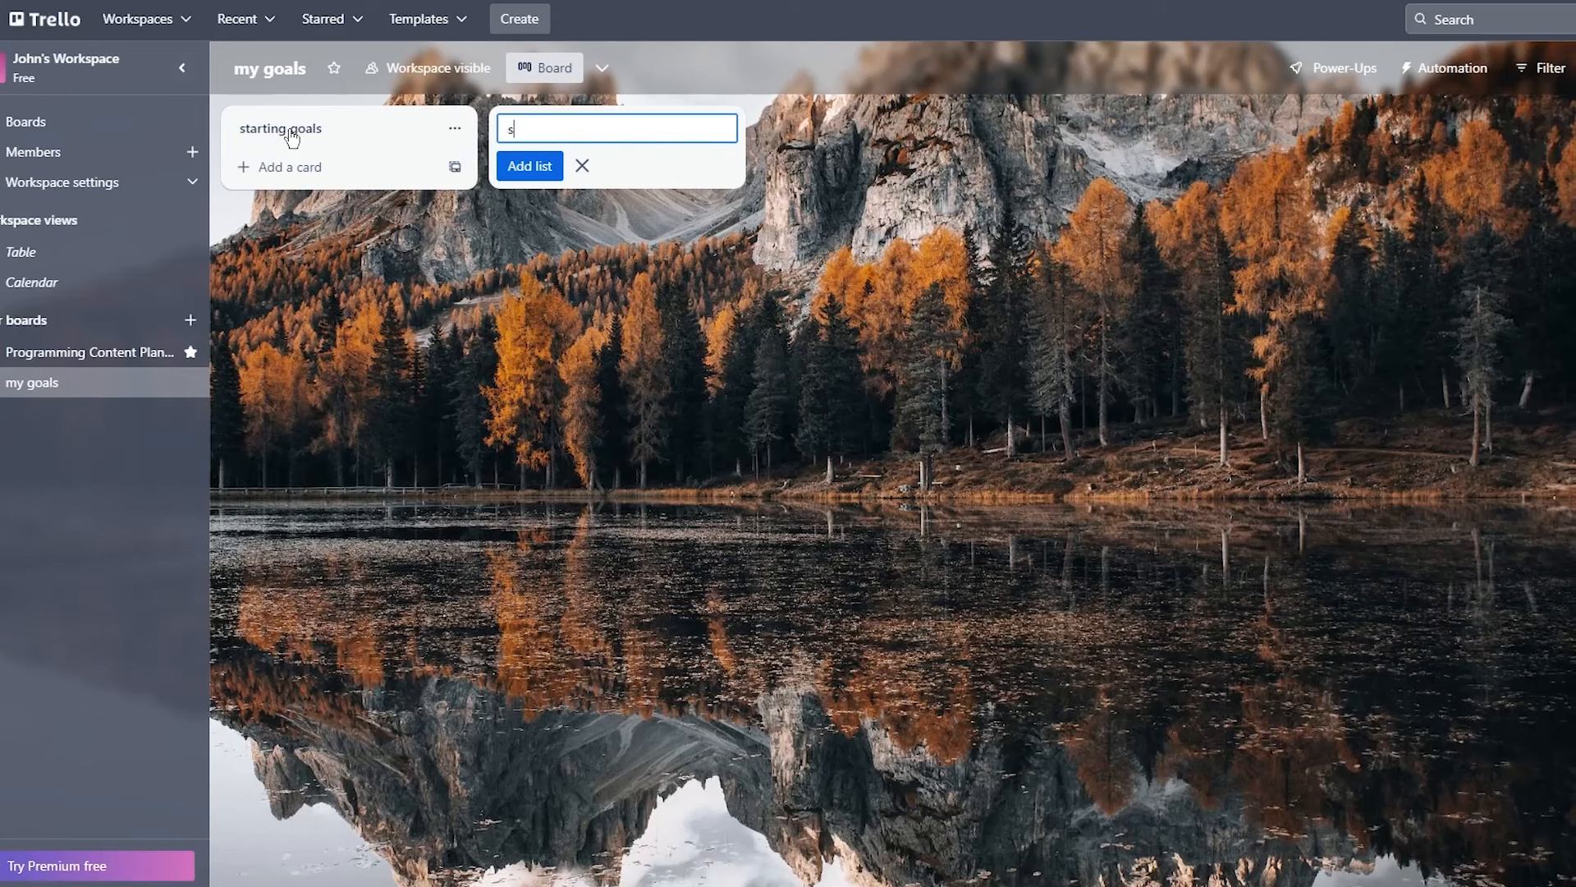
type("ondary goals")
key("Return")
type("m")
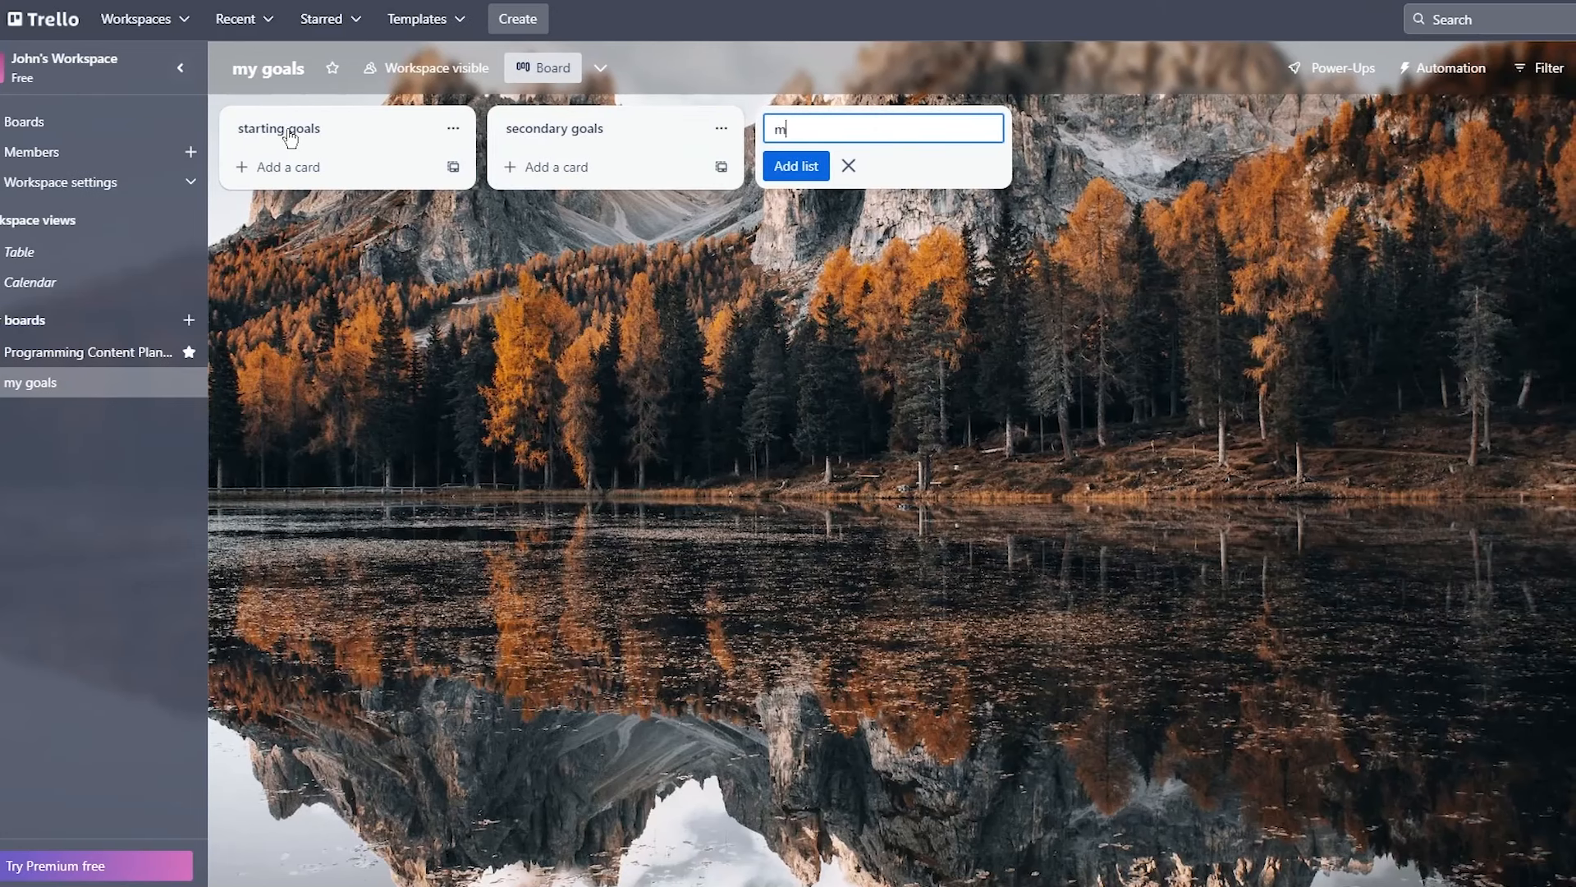
type("iddle goals")
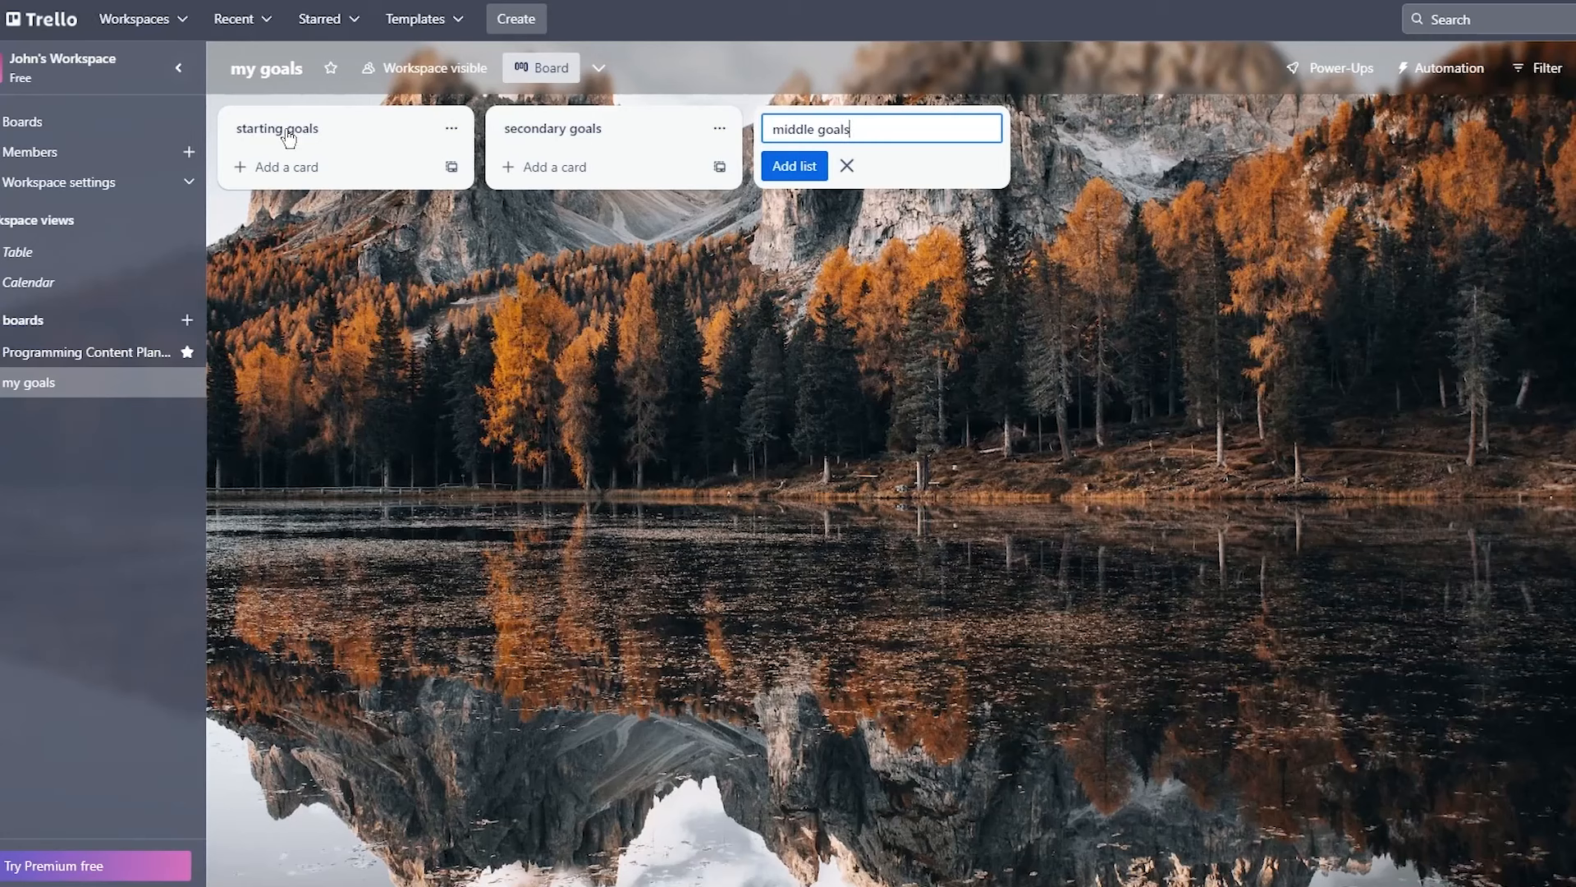
key("Return")
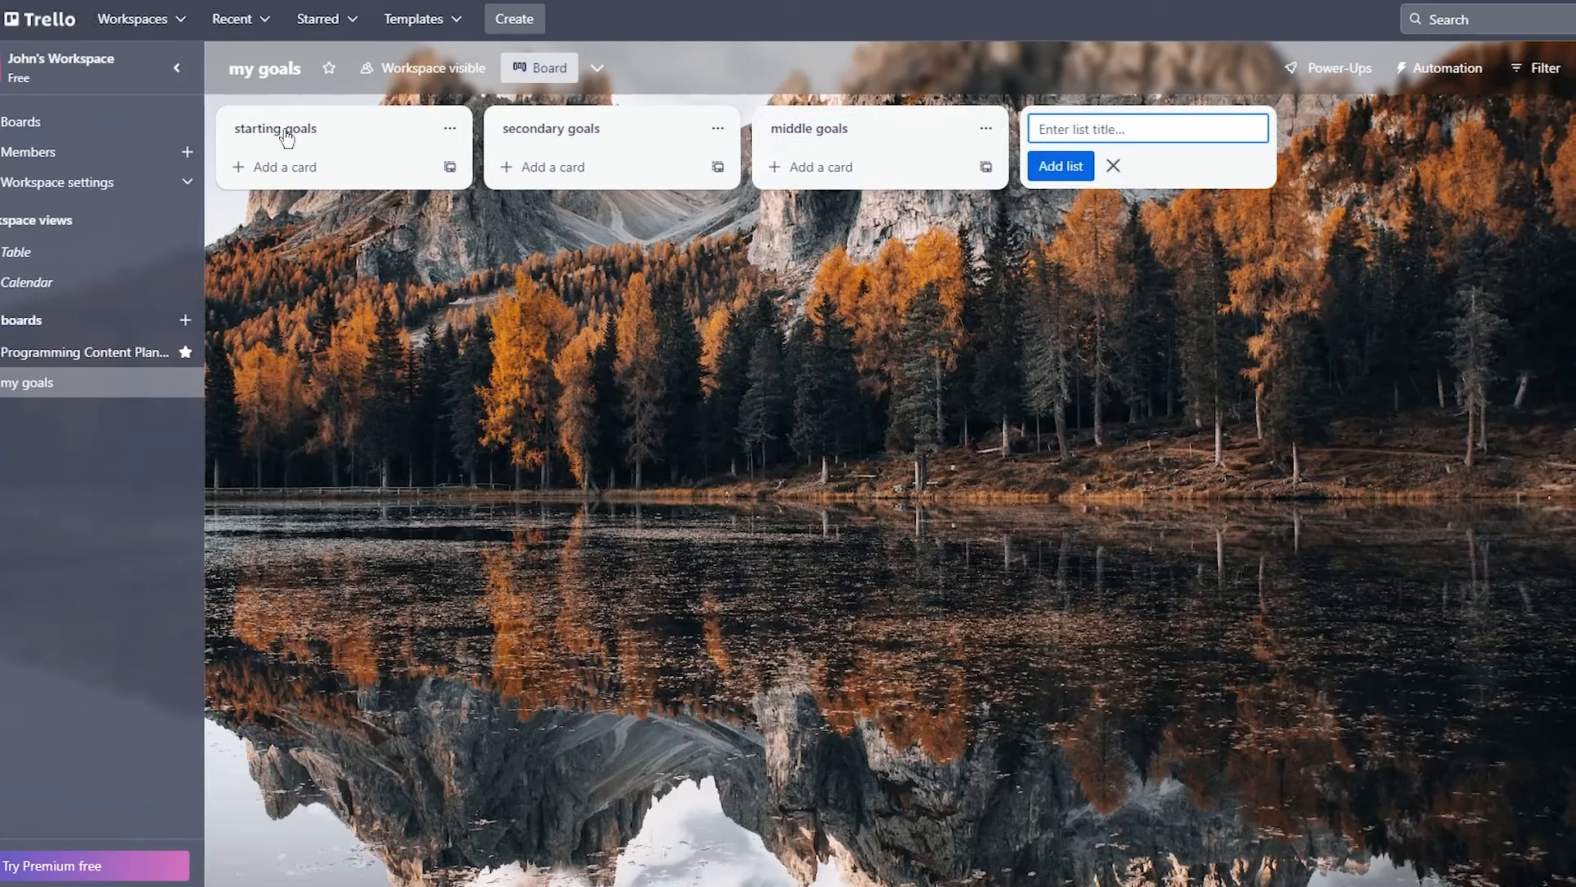
type("ending go")
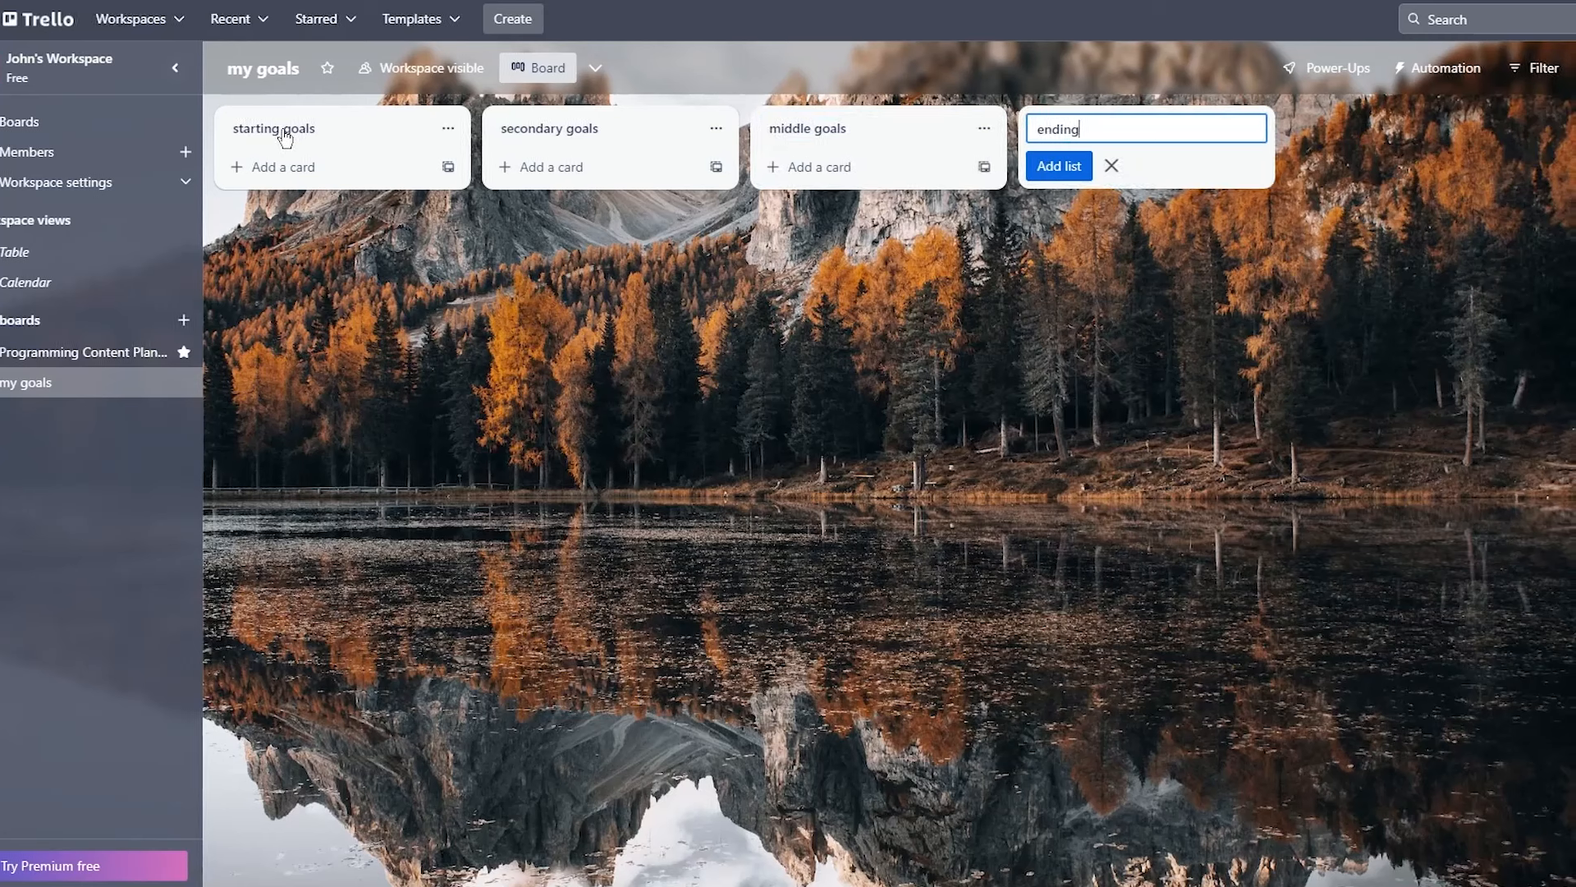
type("als")
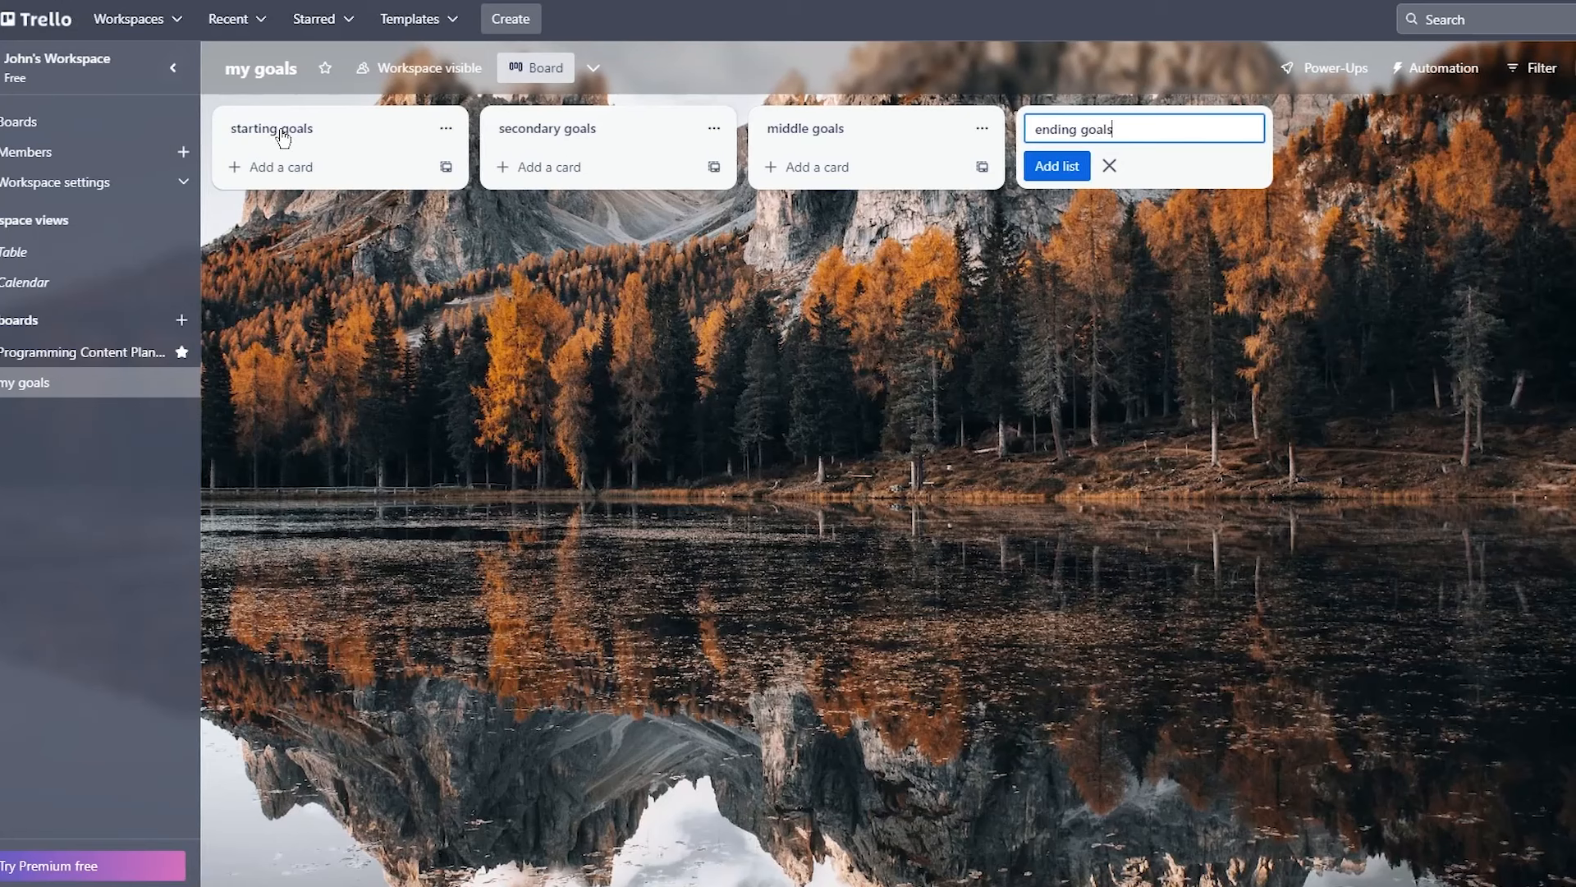
key("Return")
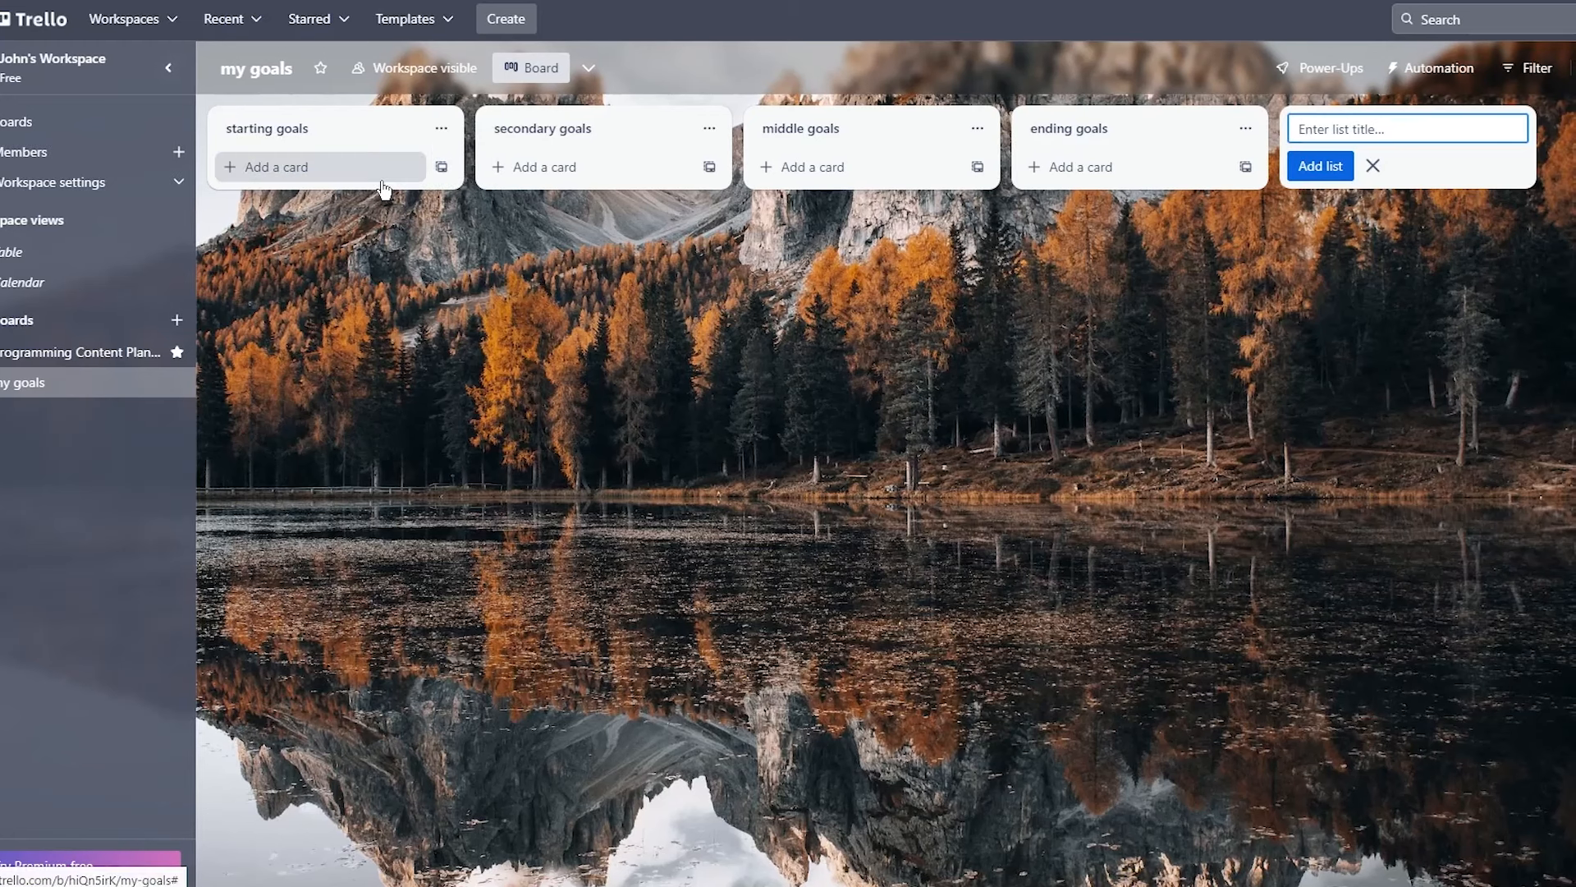
left_click(1041, 521)
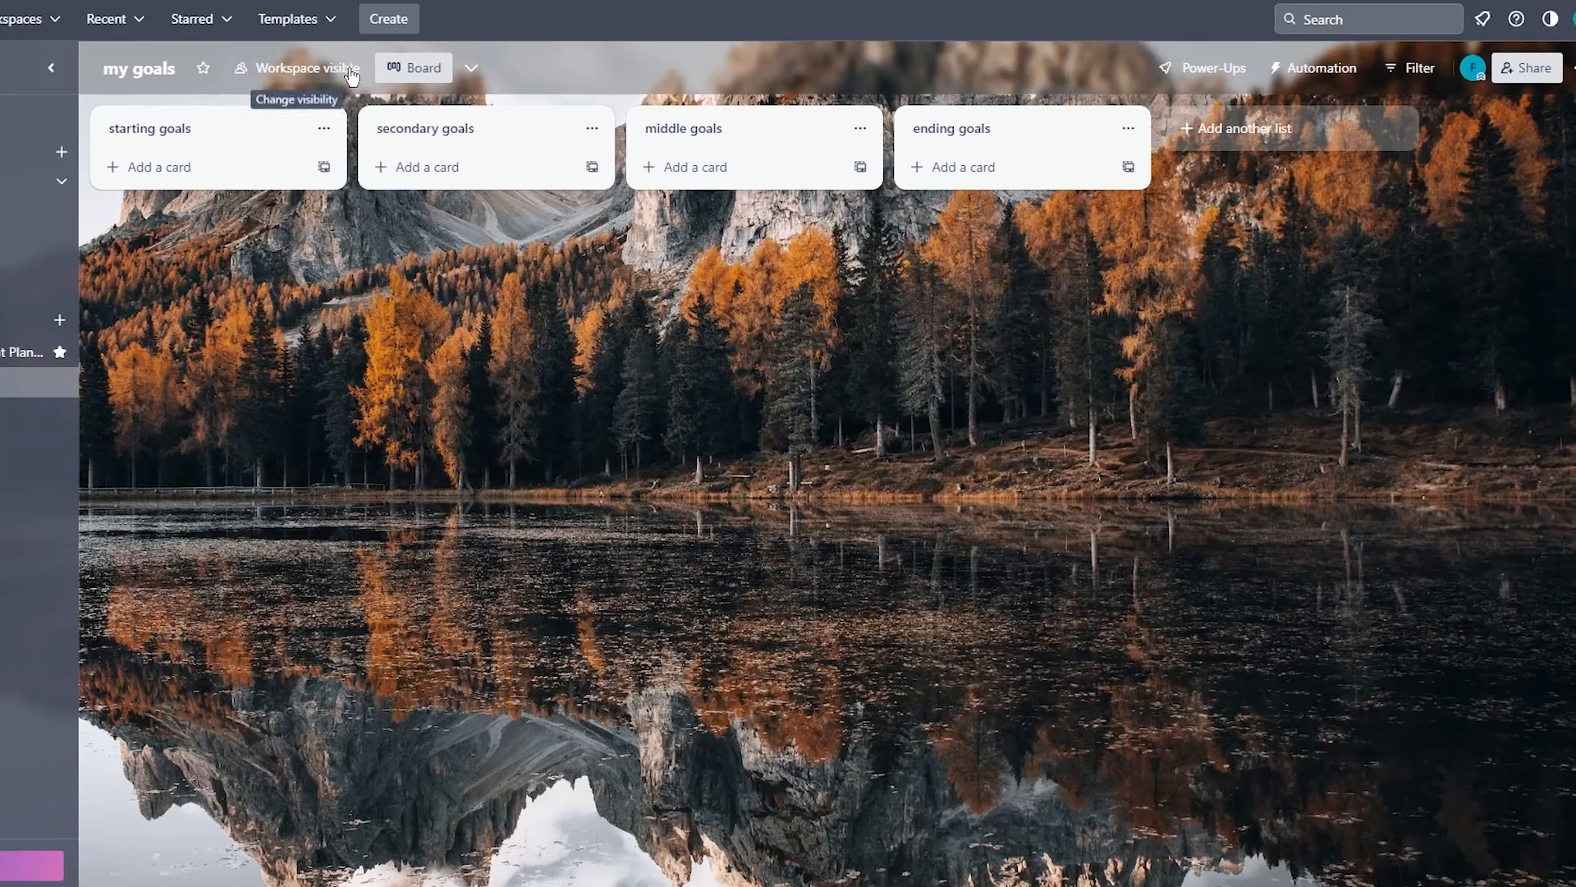
Step: Show the other board views offered, such as Table, Calendar and Timeline
left_click(470, 67)
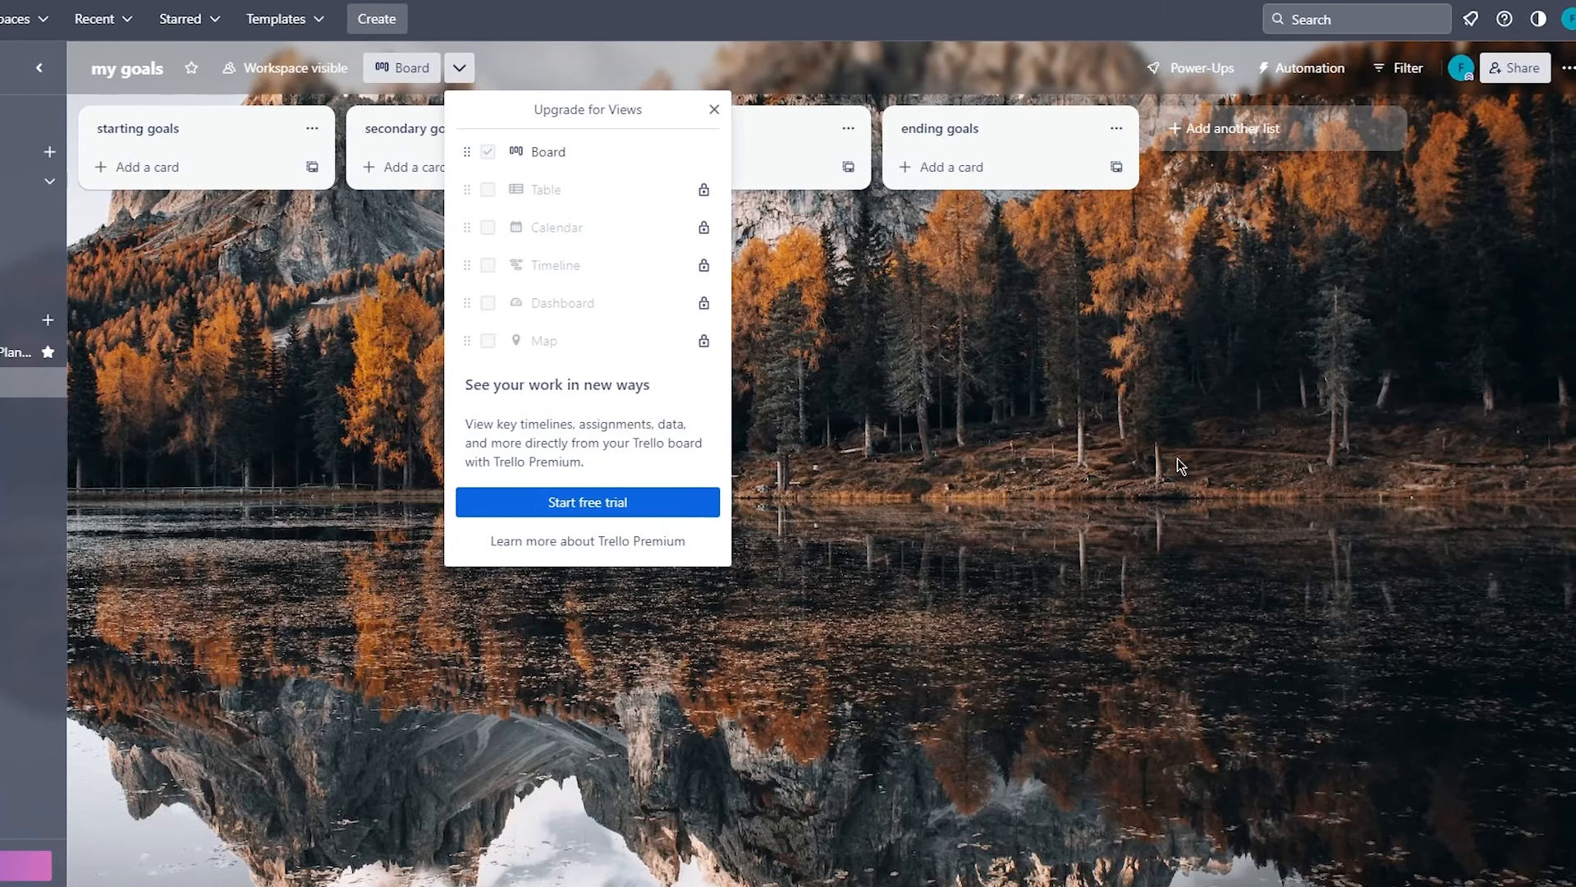
Step: Dismiss the views upgrade offer and briefly browse the top board templates before closing them
left_click(1191, 431)
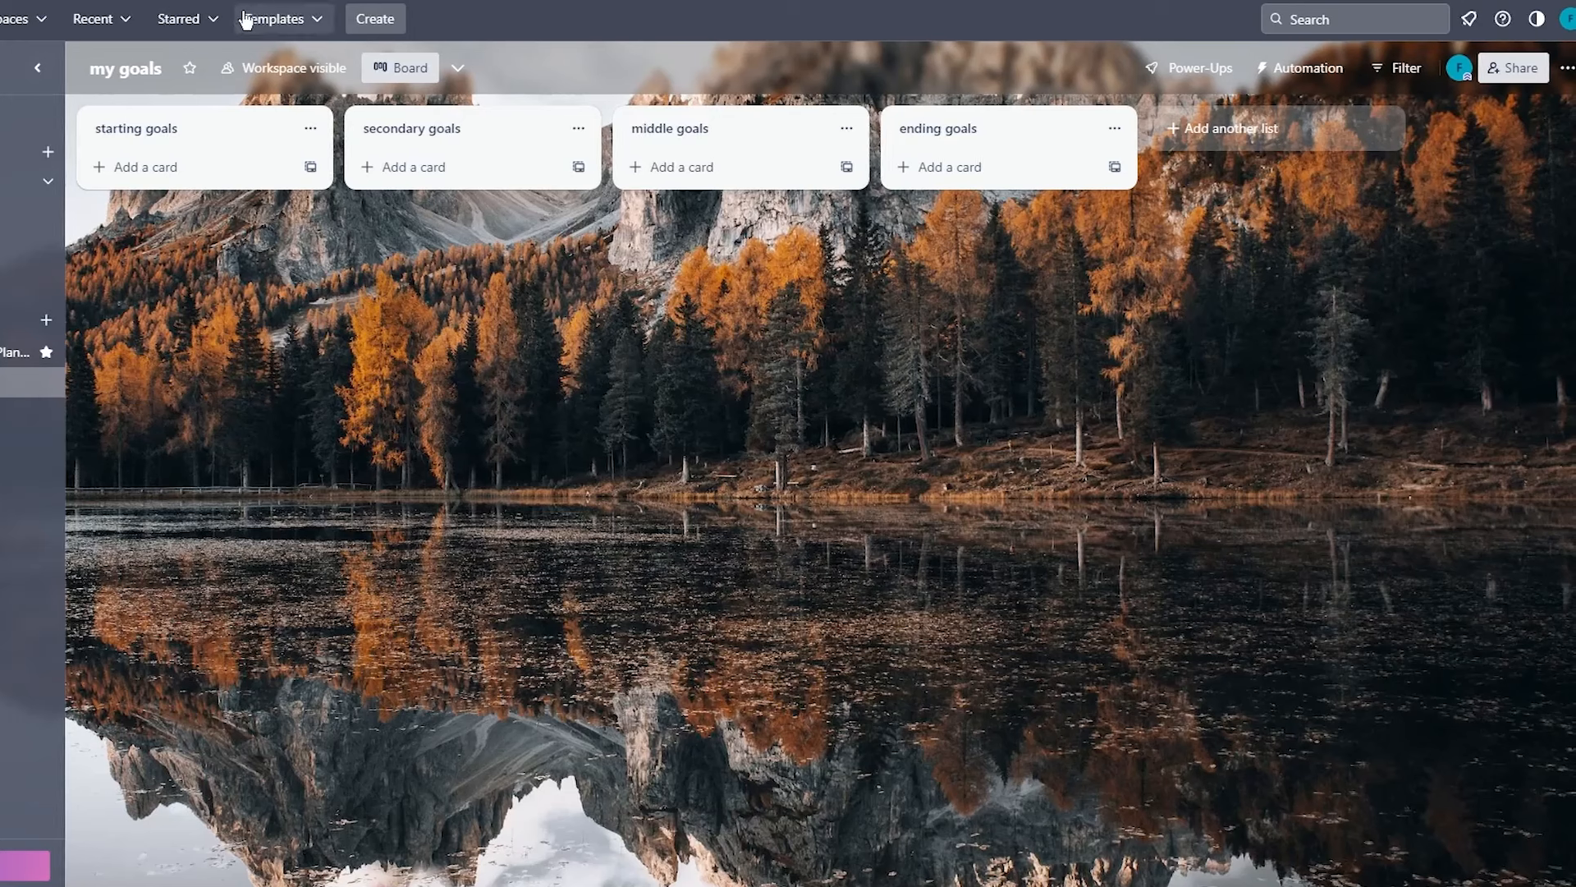
left_click(286, 28)
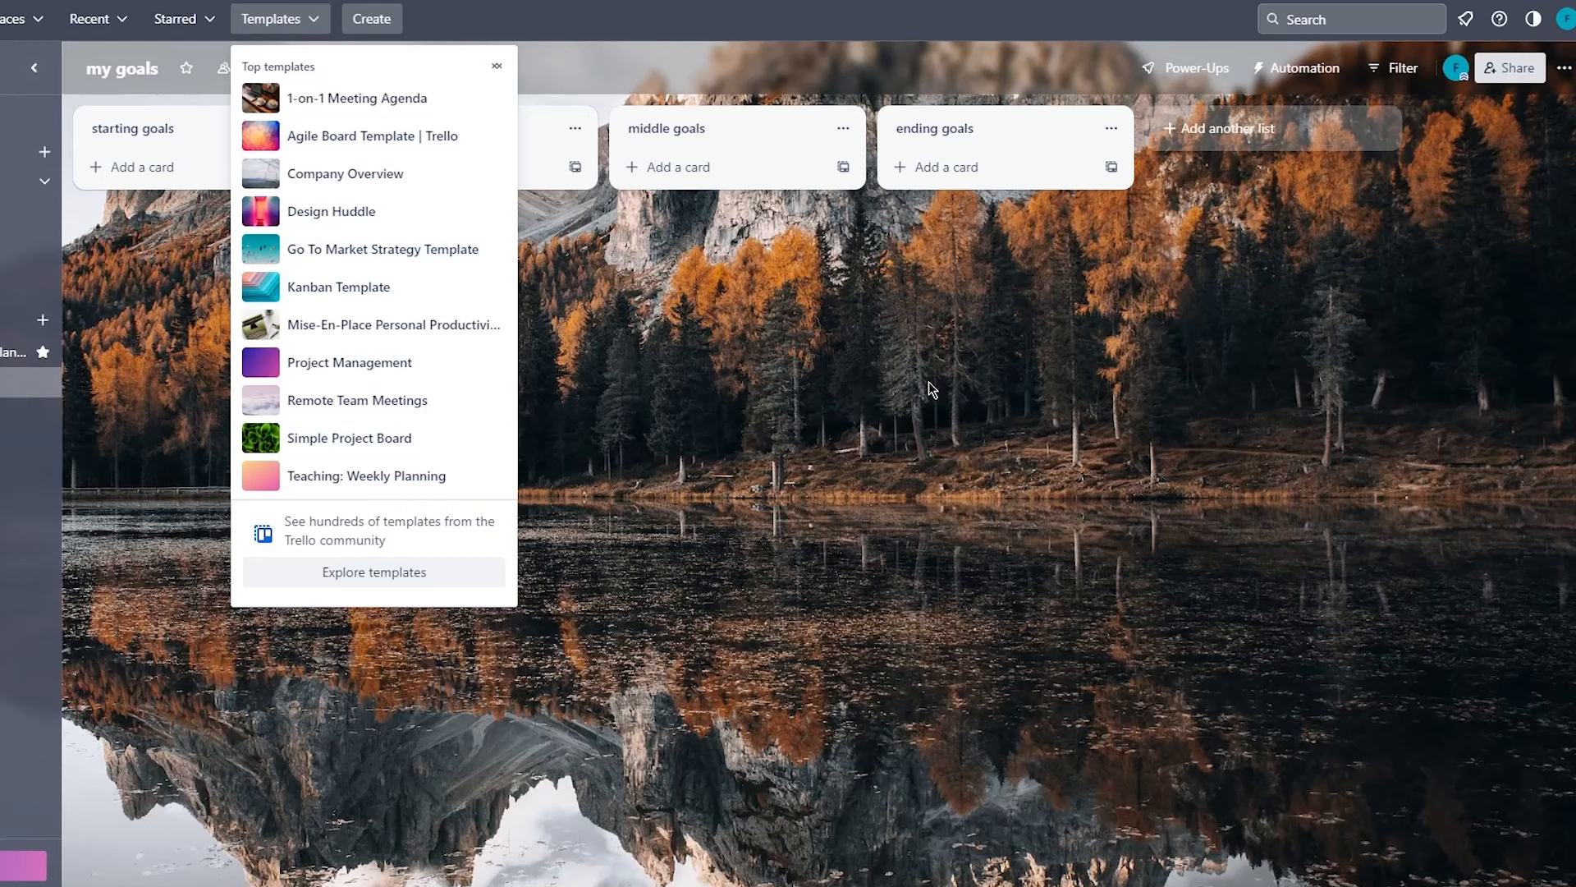
left_click(929, 382)
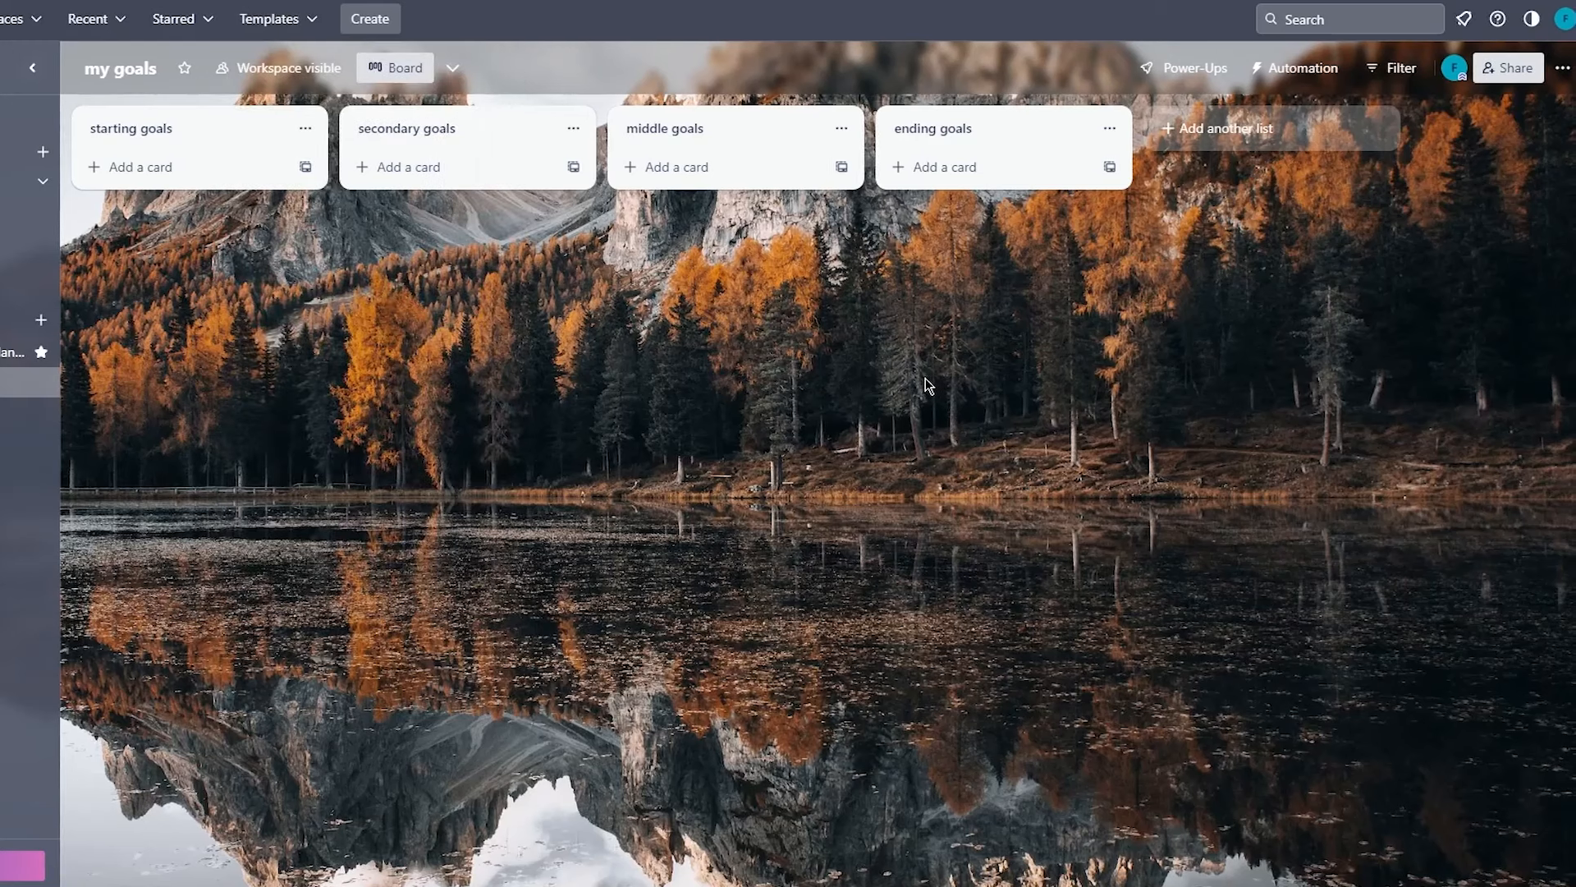